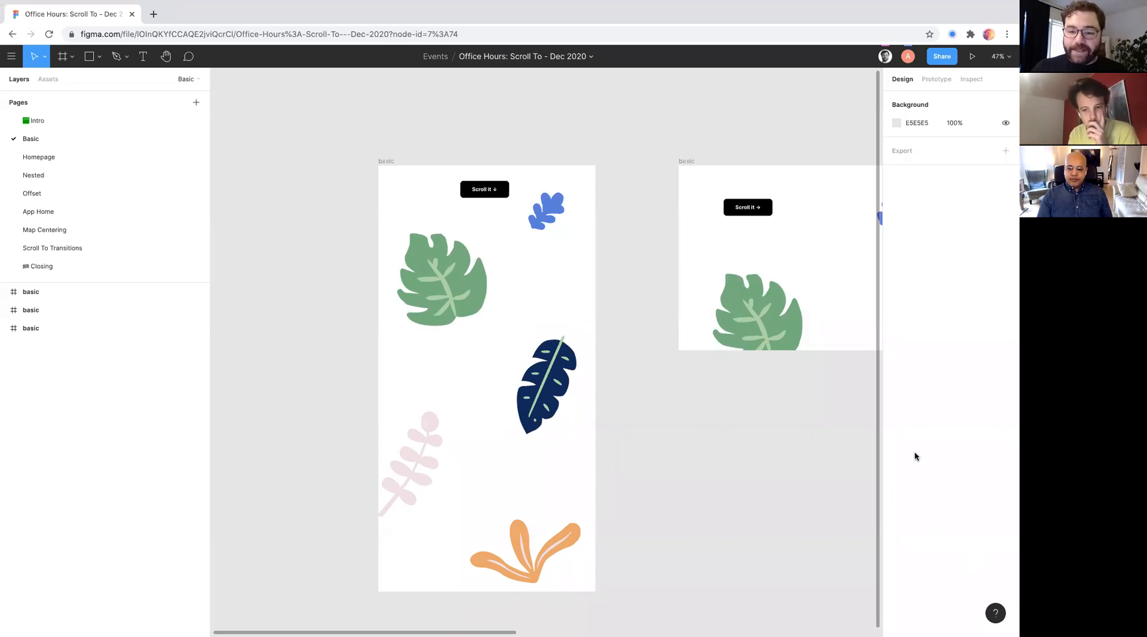
# - Select the tall frame with the downward Scroll it button and examine its leaf layout from top to bottom
pyautogui.hscroll(-3, 776, 505)
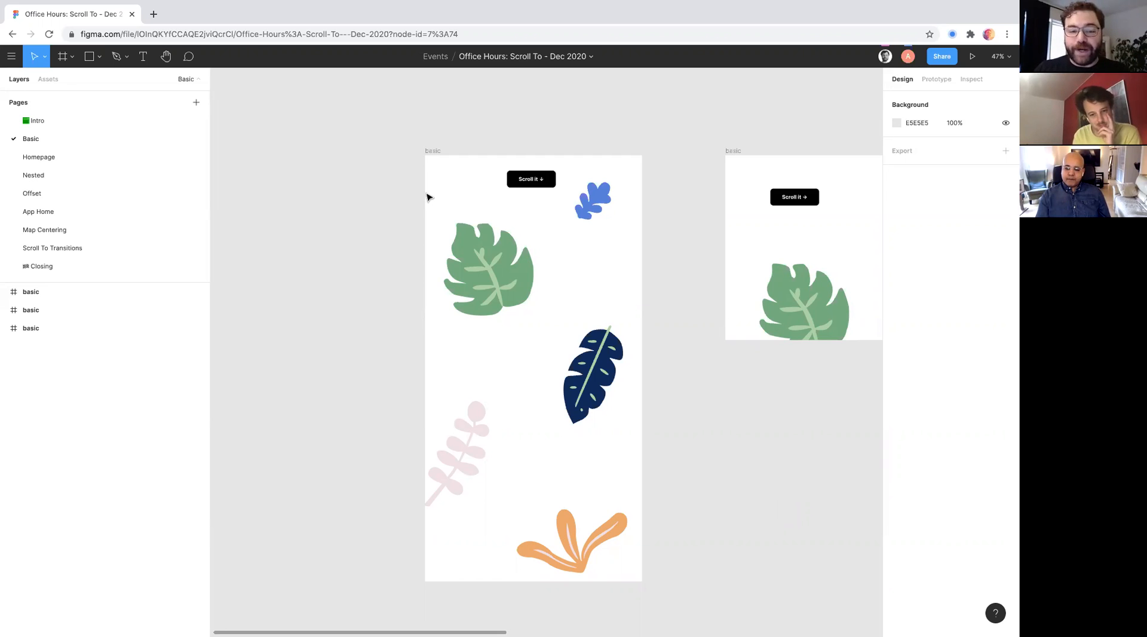
pyautogui.click(431, 150)
pyautogui.hscroll(2, 433, 149)
pyautogui.scroll(5, 431, 150)
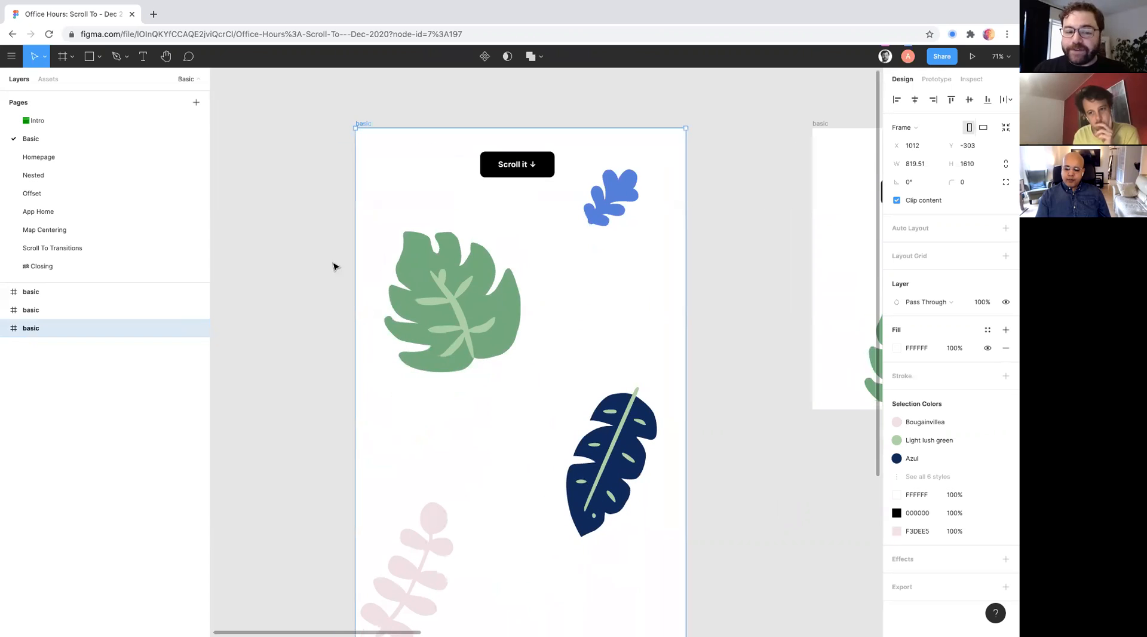
pyautogui.scroll(-3, 418, 233)
pyautogui.scroll(3, 420, 218)
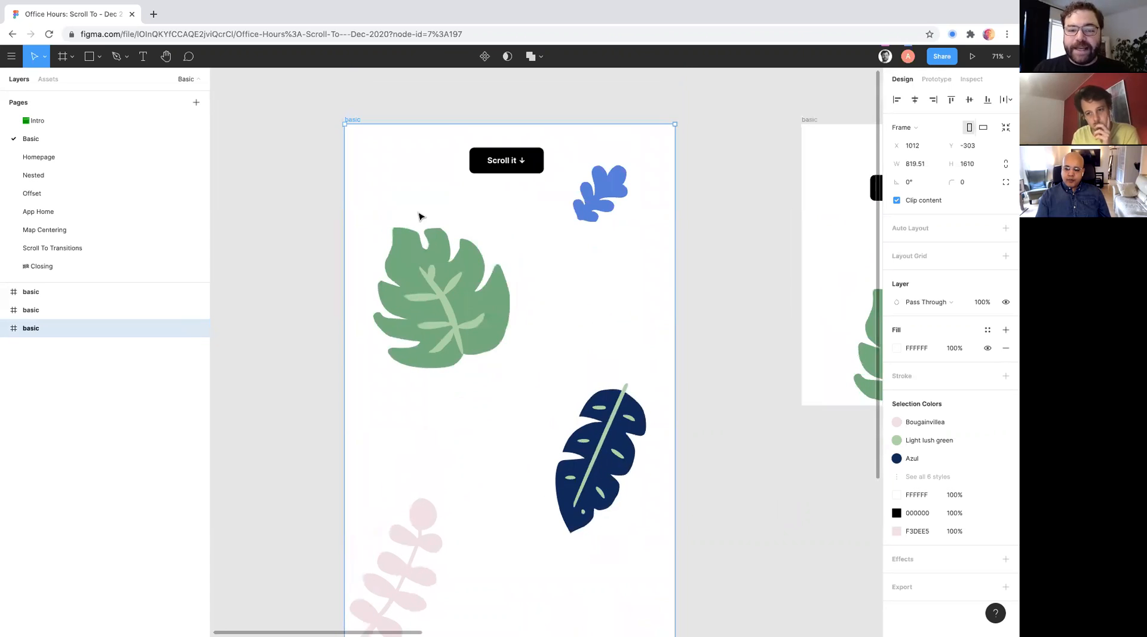
pyautogui.scroll(-2, 541, 304)
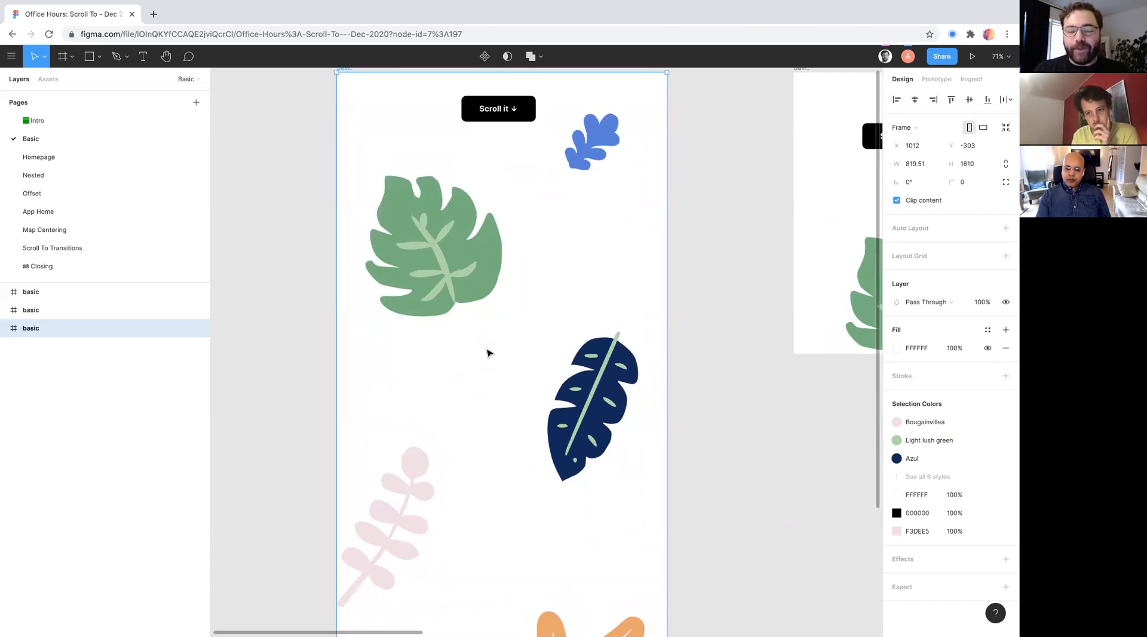
pyautogui.scroll(-1, 490, 329)
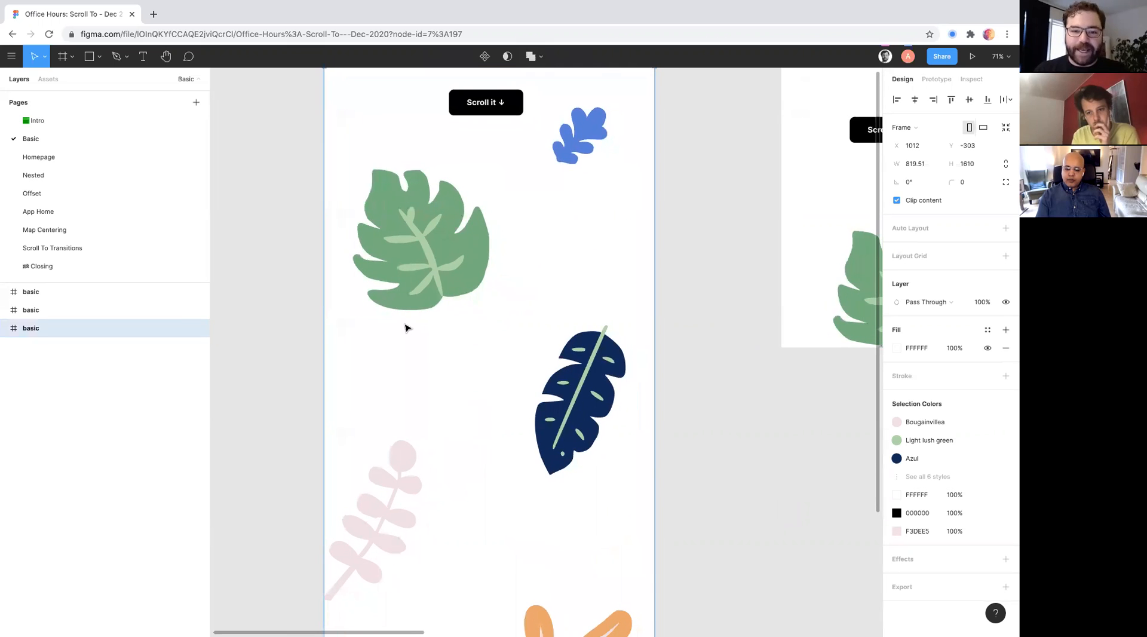
pyautogui.scroll(-2, 404, 325)
pyautogui.scroll(-4, 446, 328)
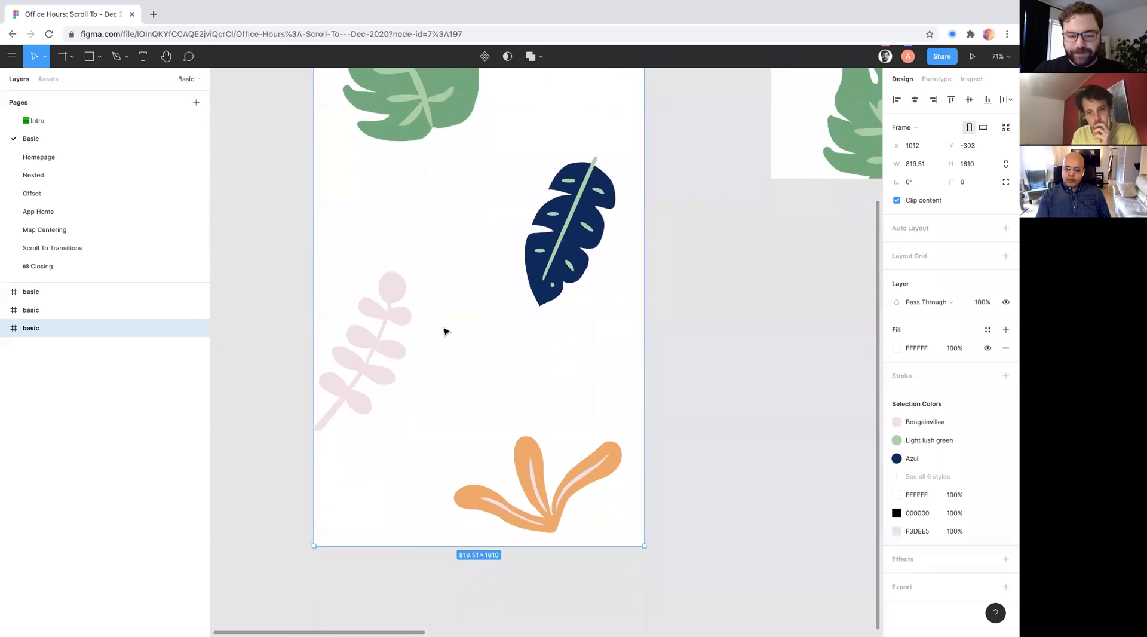
pyautogui.scroll(10, 446, 328)
pyautogui.scroll(-4, 399, 533)
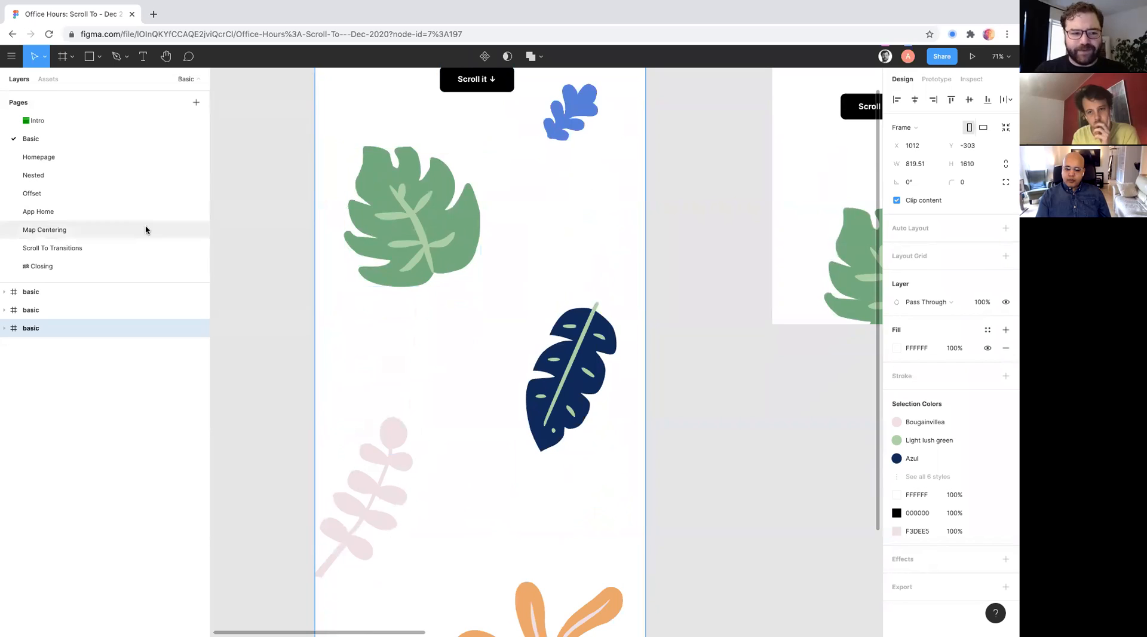
# - Open the Homepage page, preview its Basic example frame as a prototype, and return to the design file
pyautogui.click(33, 156)
pyautogui.scroll(-5, 467, 338)
pyautogui.scroll(-5, 478, 350)
pyautogui.scroll(1, 487, 357)
pyautogui.scroll(-3, 491, 361)
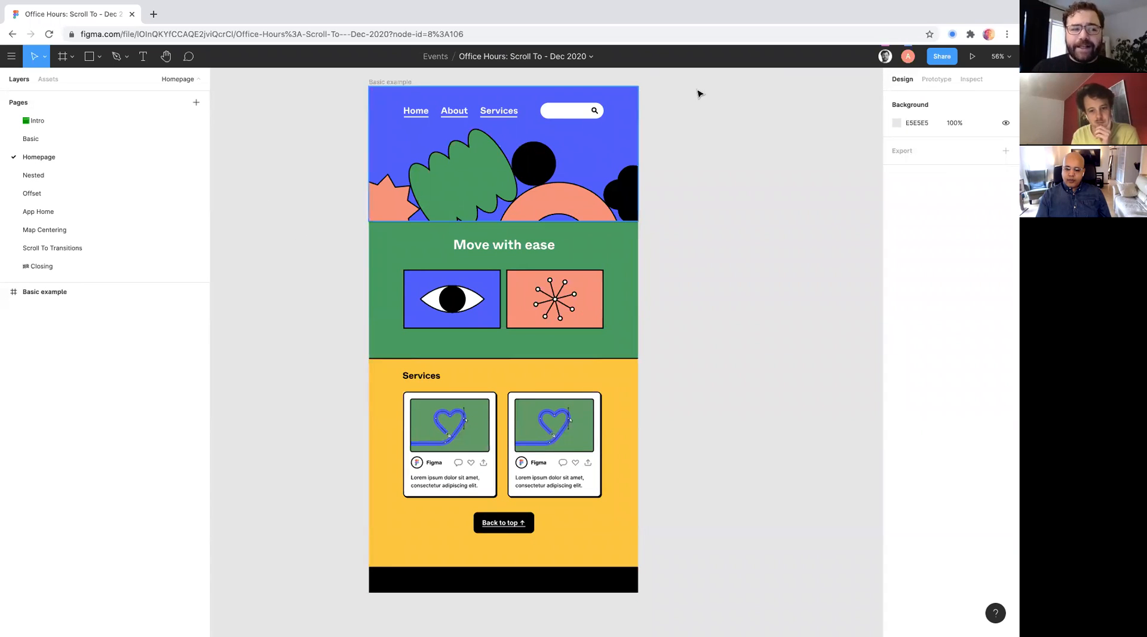
pyautogui.click(972, 57)
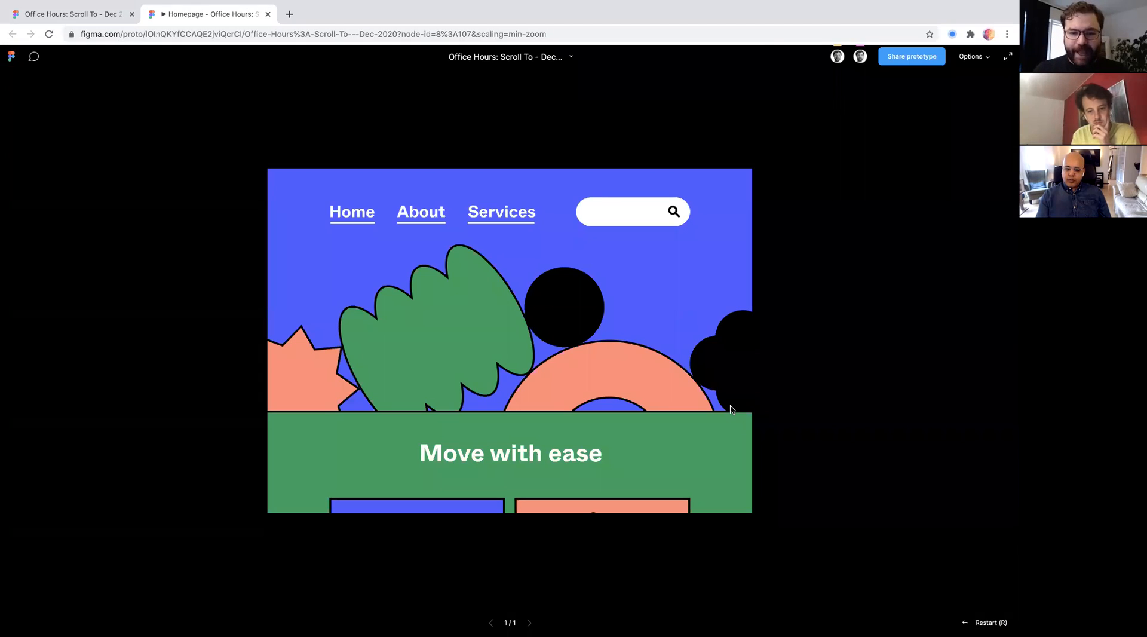
pyautogui.click(117, 13)
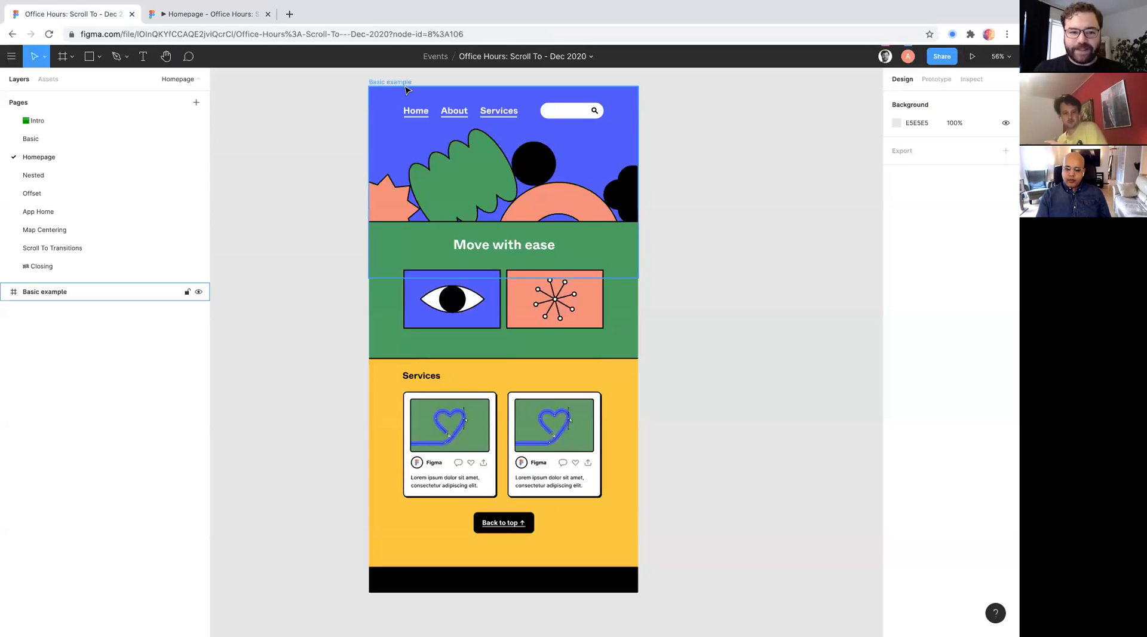
# - Return to the Basic page and present its tall frame as a prototype
pyautogui.click(33, 139)
pyautogui.scroll(3, 725, 182)
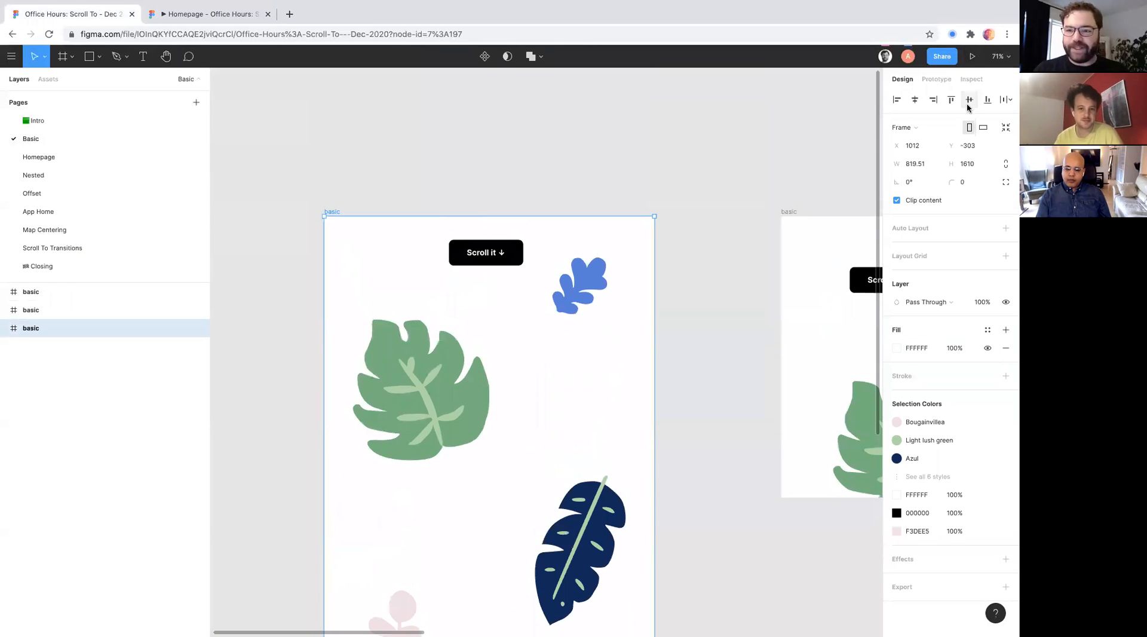
pyautogui.click(973, 56)
pyautogui.click(405, 14)
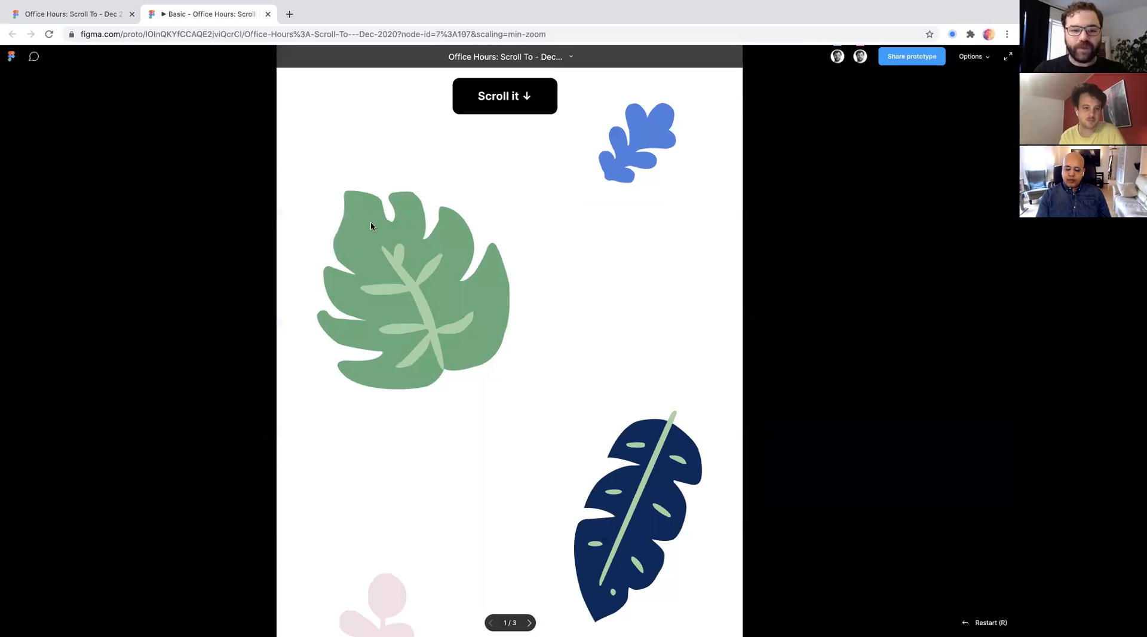
# - Scroll up and down through the tall frame's prototype and scale it to fit the screen
pyautogui.scroll(-5, 404, 300)
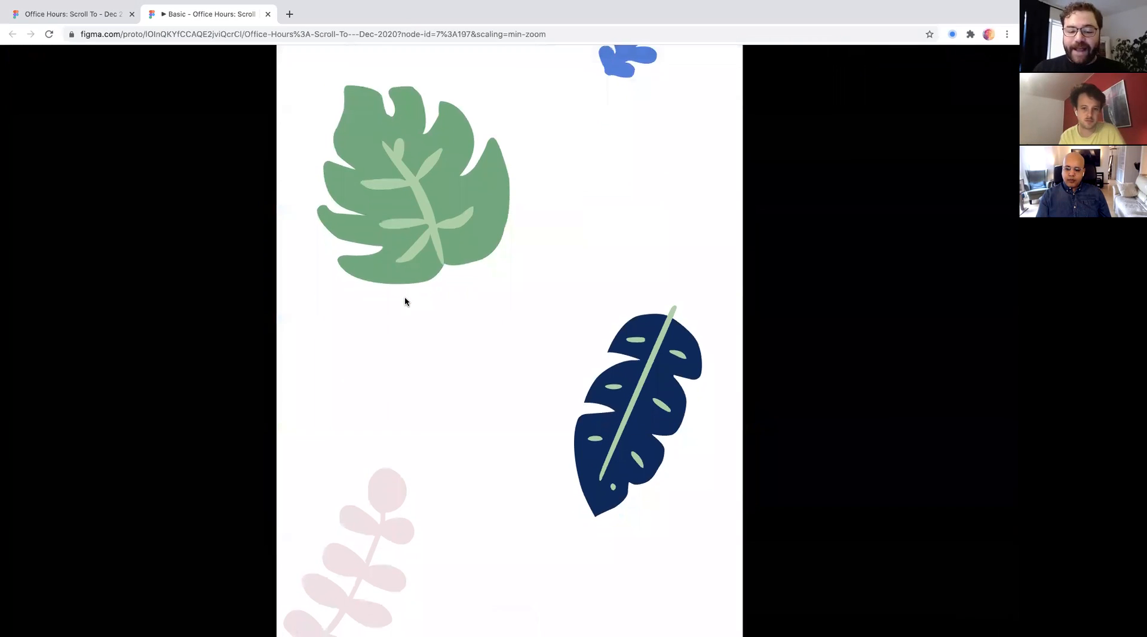
pyautogui.scroll(5, 404, 300)
pyautogui.scroll(-5, 405, 300)
pyautogui.scroll(5, 405, 301)
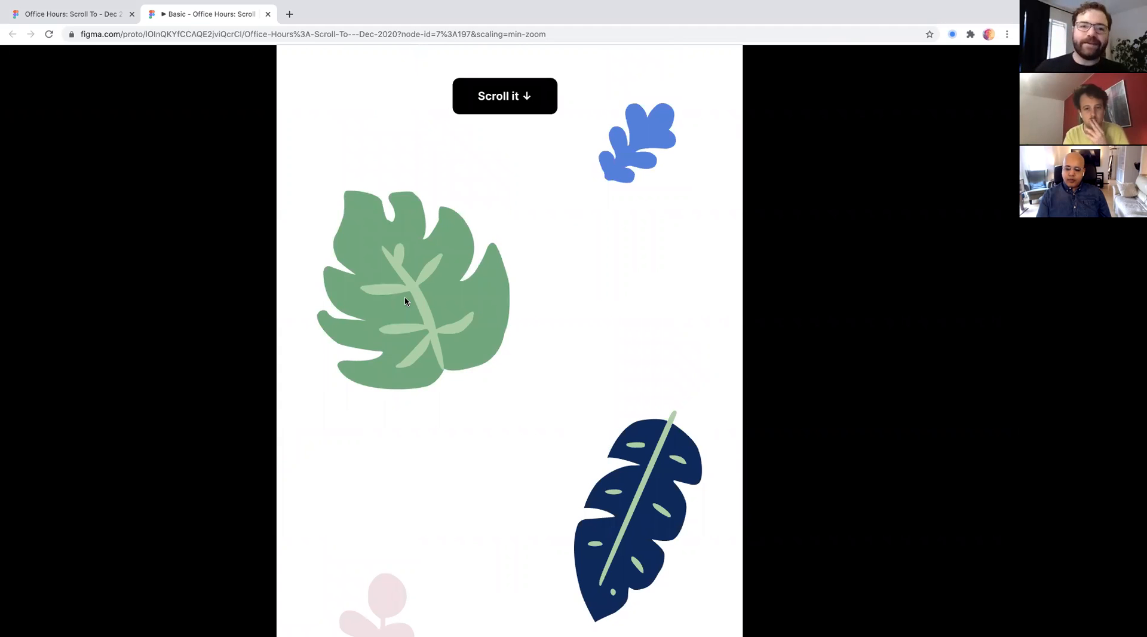
pyautogui.scroll(-3, 325, 261)
pyautogui.scroll(3, 325, 261)
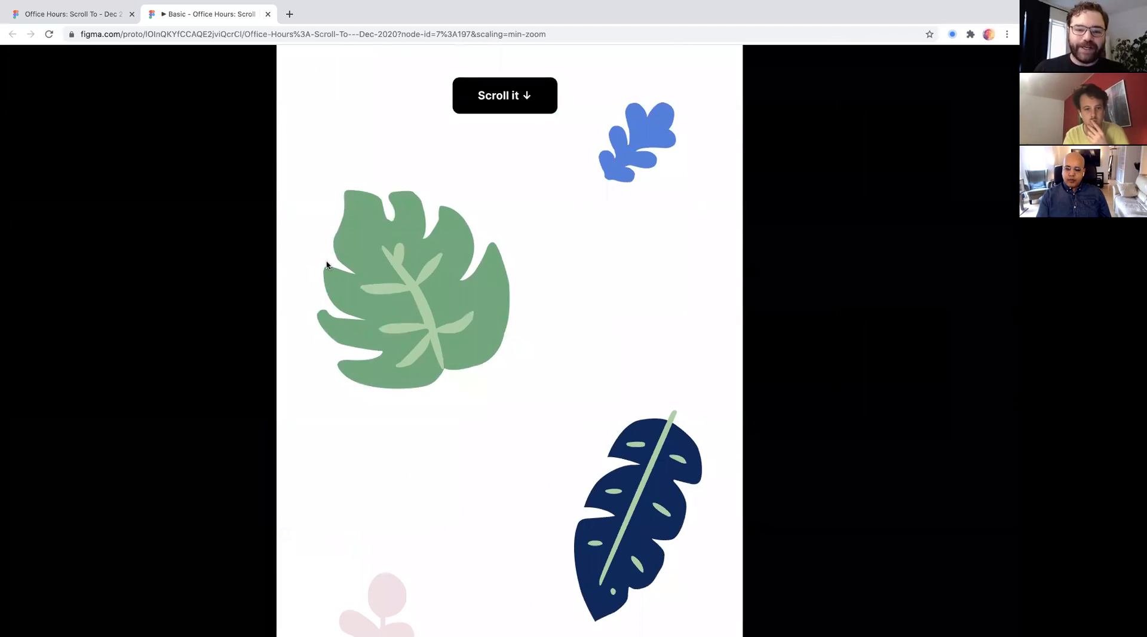
pyautogui.scroll(-3, 326, 265)
pyautogui.scroll(3, 326, 265)
pyautogui.press('z')
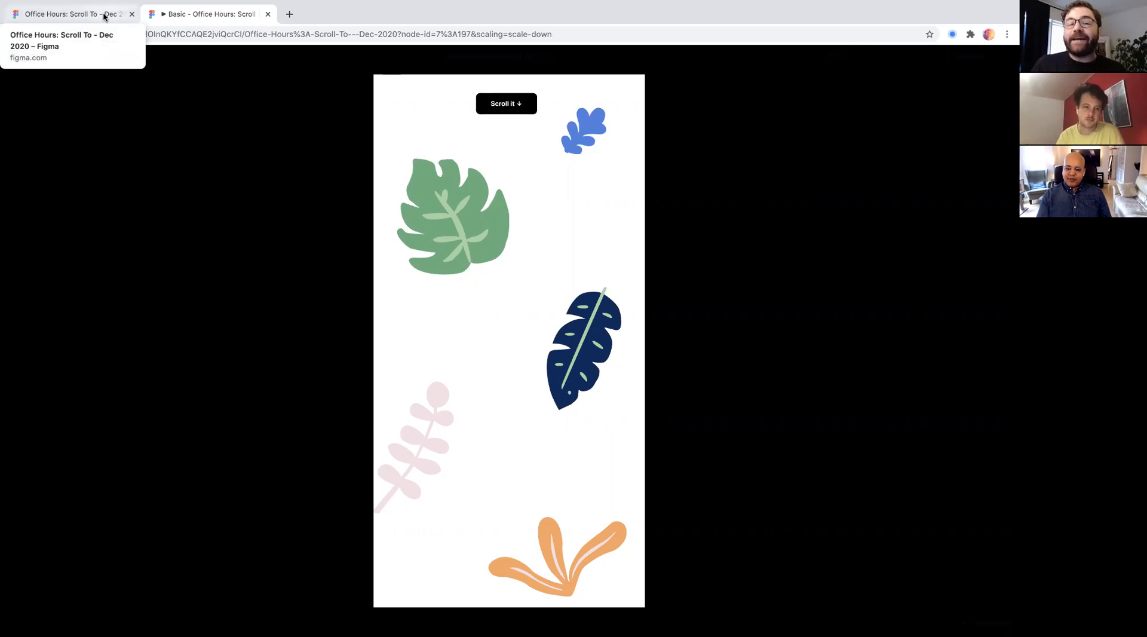
# - Return to the design file and check the tall frame's design properties and prototype overflow behavior
pyautogui.click(71, 15)
pyautogui.scroll(-2, 438, 205)
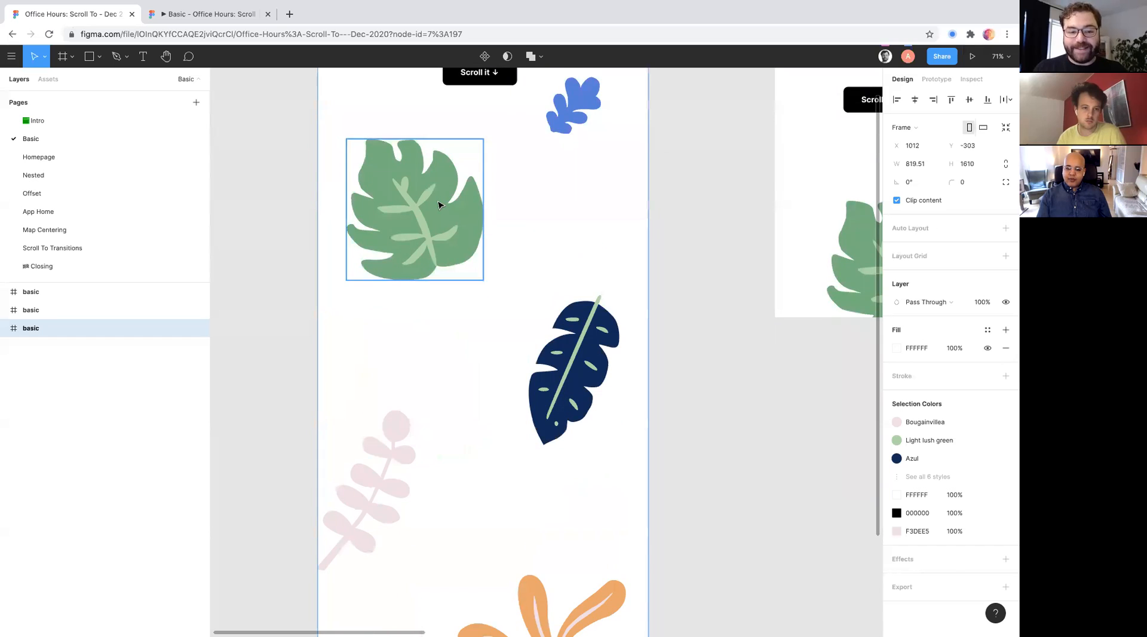
pyautogui.scroll(-3, 438, 205)
pyautogui.scroll(1, 438, 205)
pyautogui.scroll(2, 438, 203)
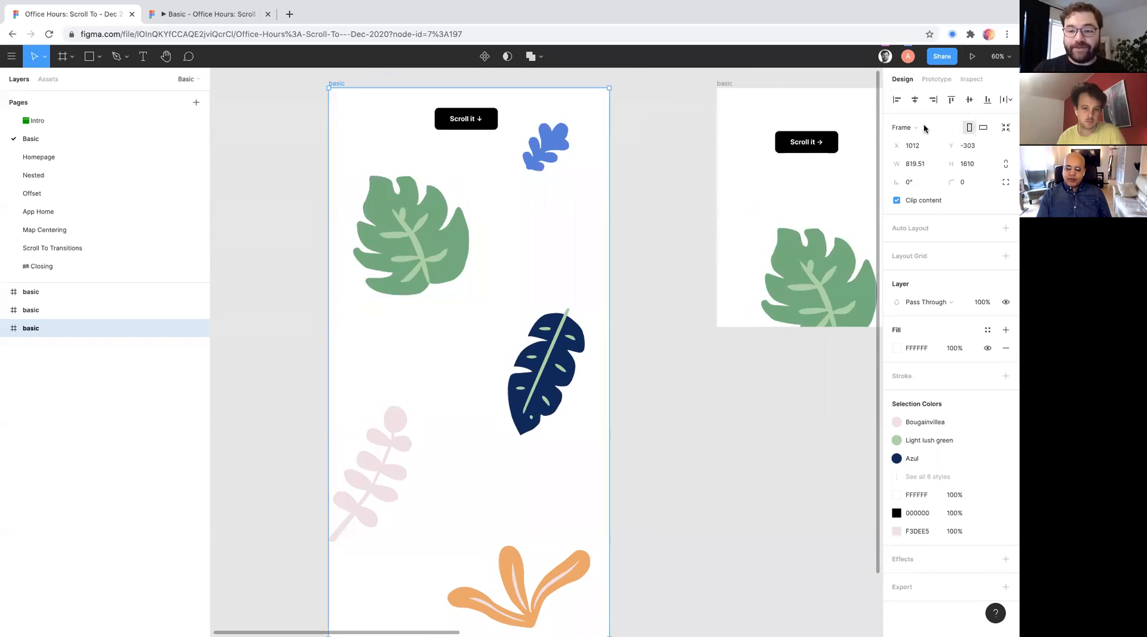
pyautogui.click(936, 80)
pyautogui.click(903, 80)
pyautogui.click(936, 79)
pyautogui.click(911, 151)
pyautogui.click(912, 151)
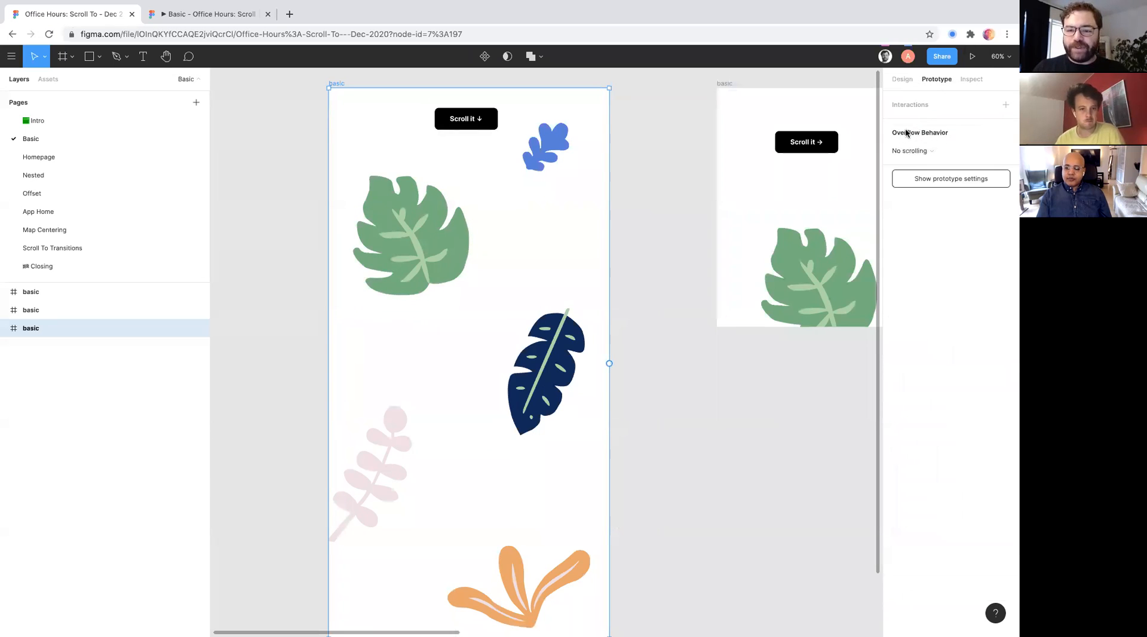
pyautogui.click(903, 80)
pyautogui.click(936, 79)
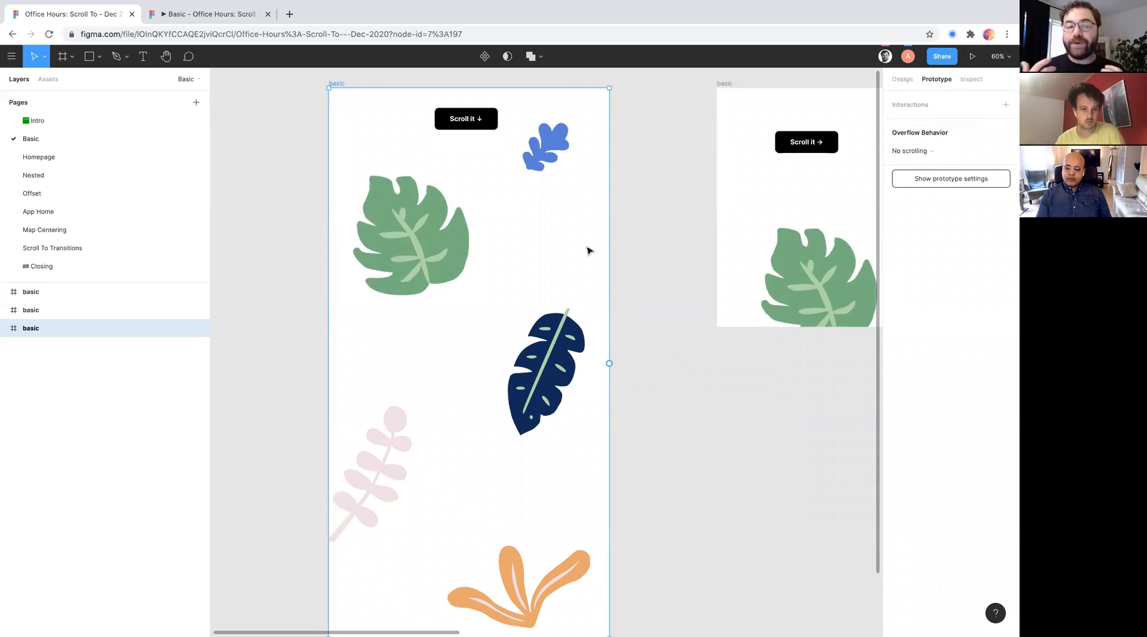
# - Compare the tall frame's fitted prototype preview with its full layout on the Basic page canvas
pyautogui.click(233, 14)
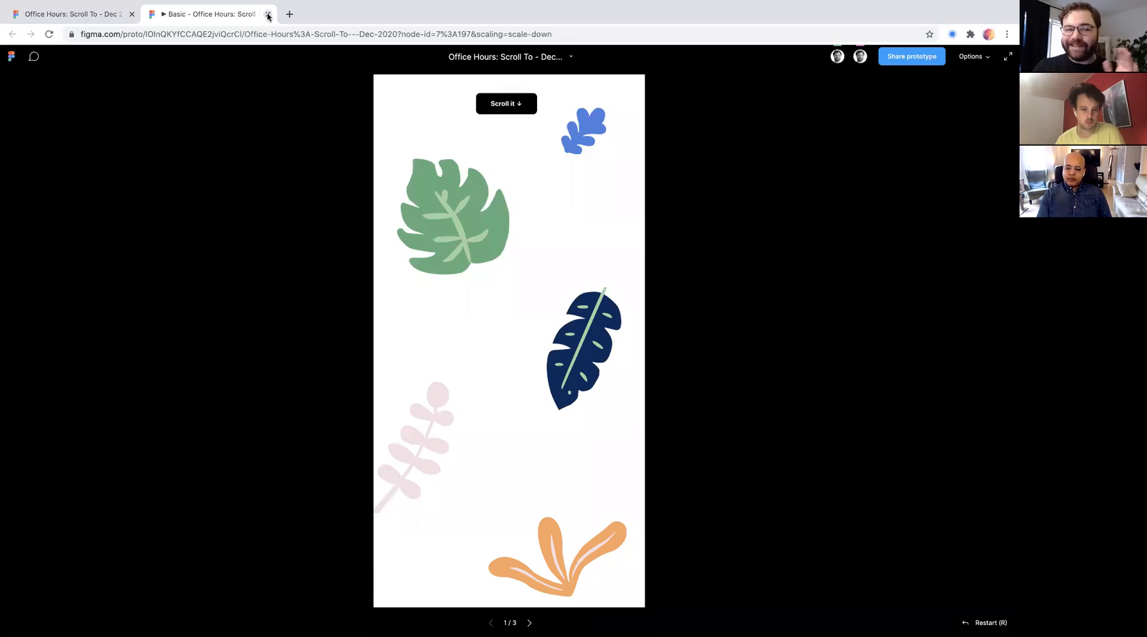
pyautogui.click(90, 16)
pyautogui.scroll(-5, 398, 376)
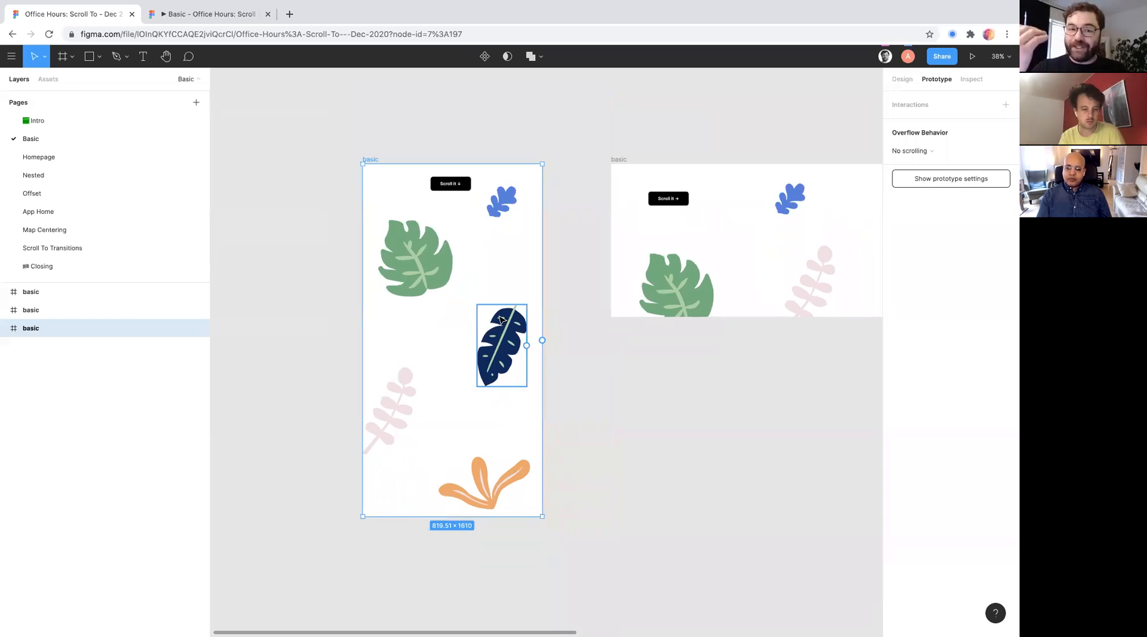
pyautogui.scroll(3, 484, 431)
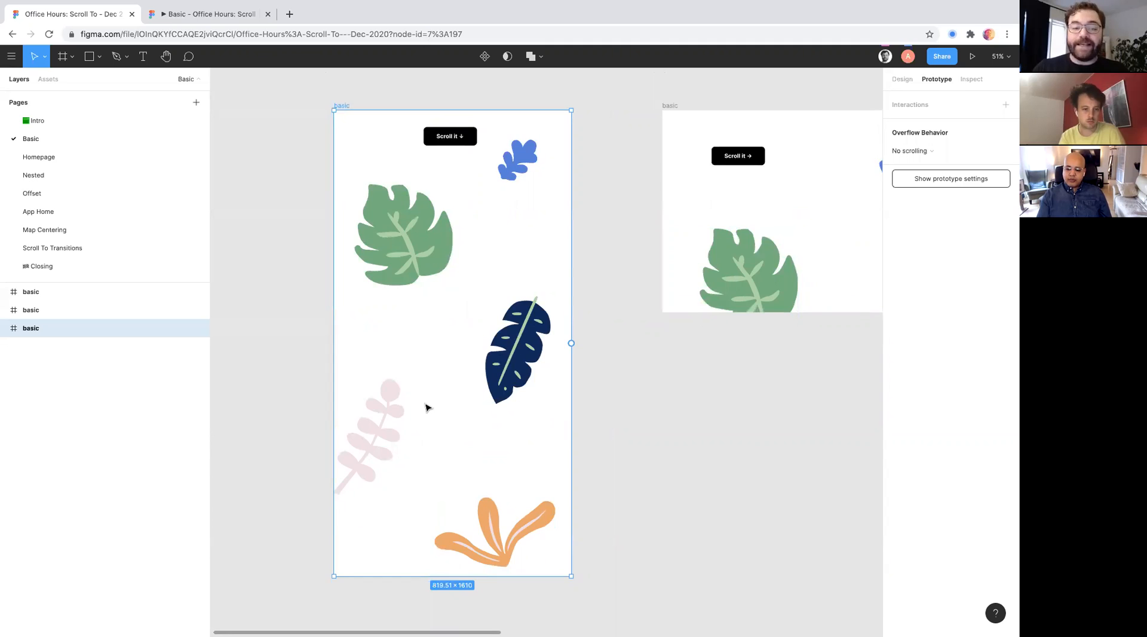
pyautogui.keyDown('ctrl'); pyautogui.scroll(5, 426, 407); pyautogui.keyUp('ctrl')
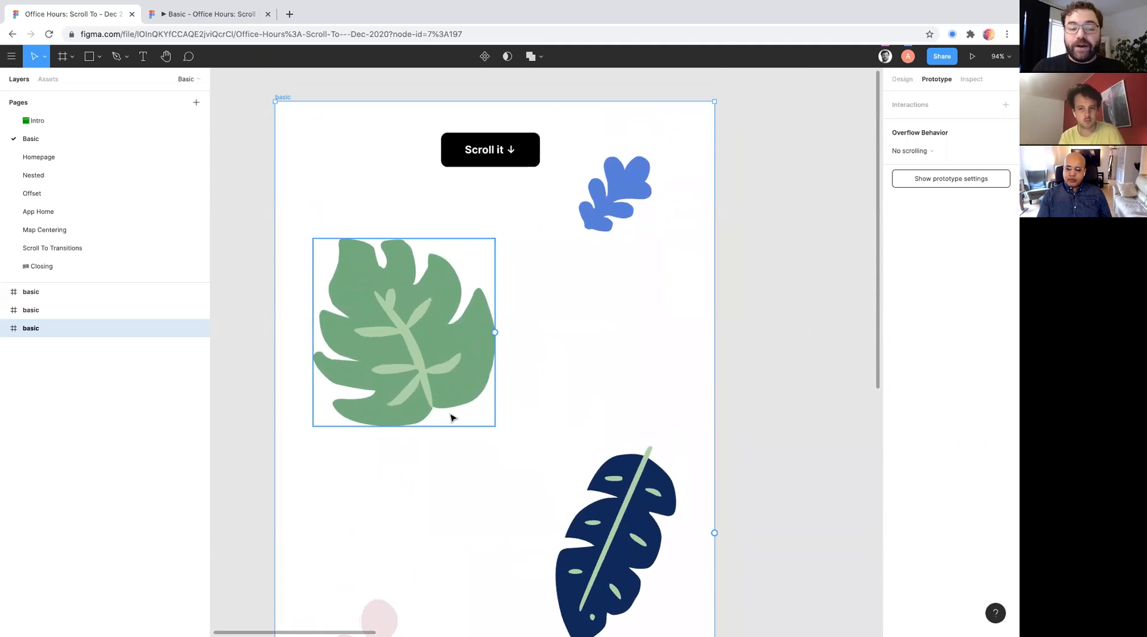
pyautogui.scroll(-2, 451, 417)
pyautogui.scroll(3, 508, 410)
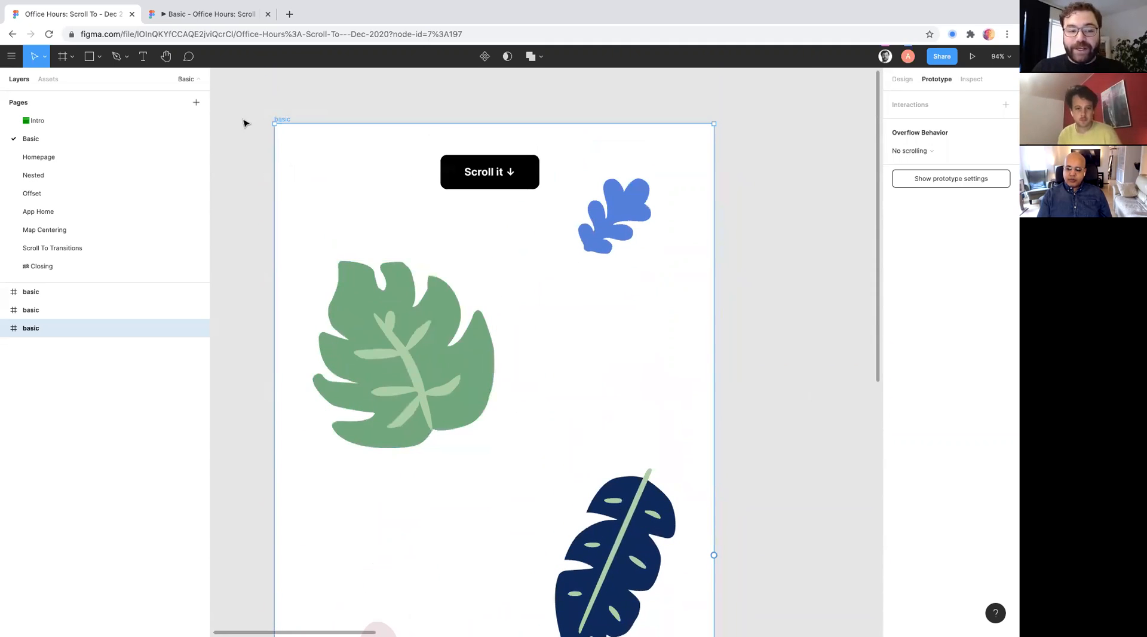
pyautogui.scroll(-4, 301, 400)
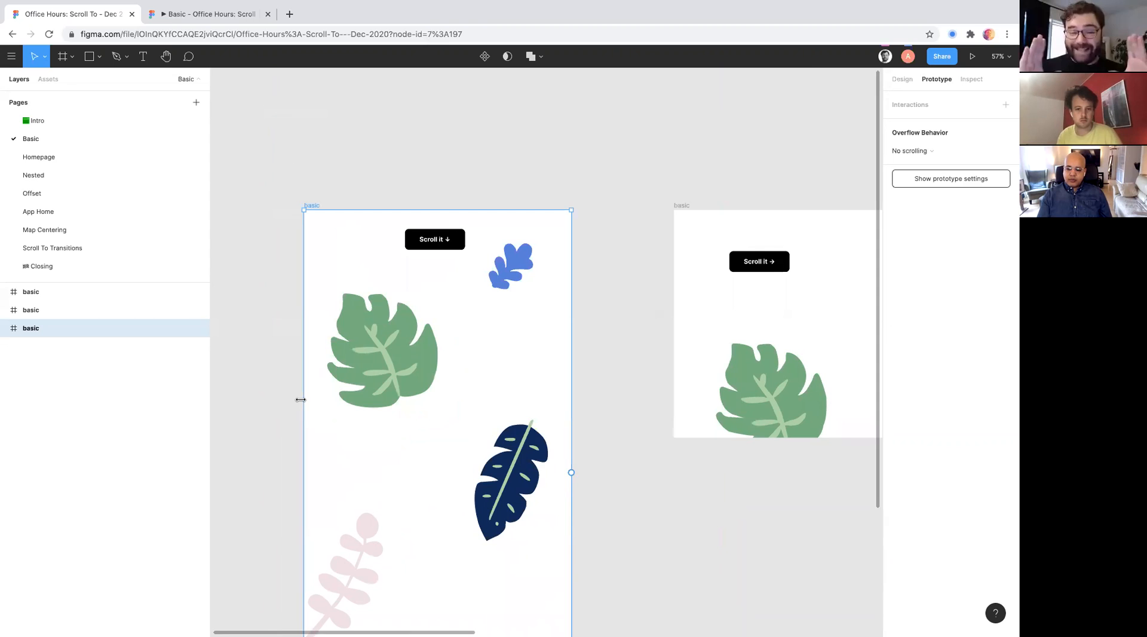
pyautogui.scroll(4, 301, 399)
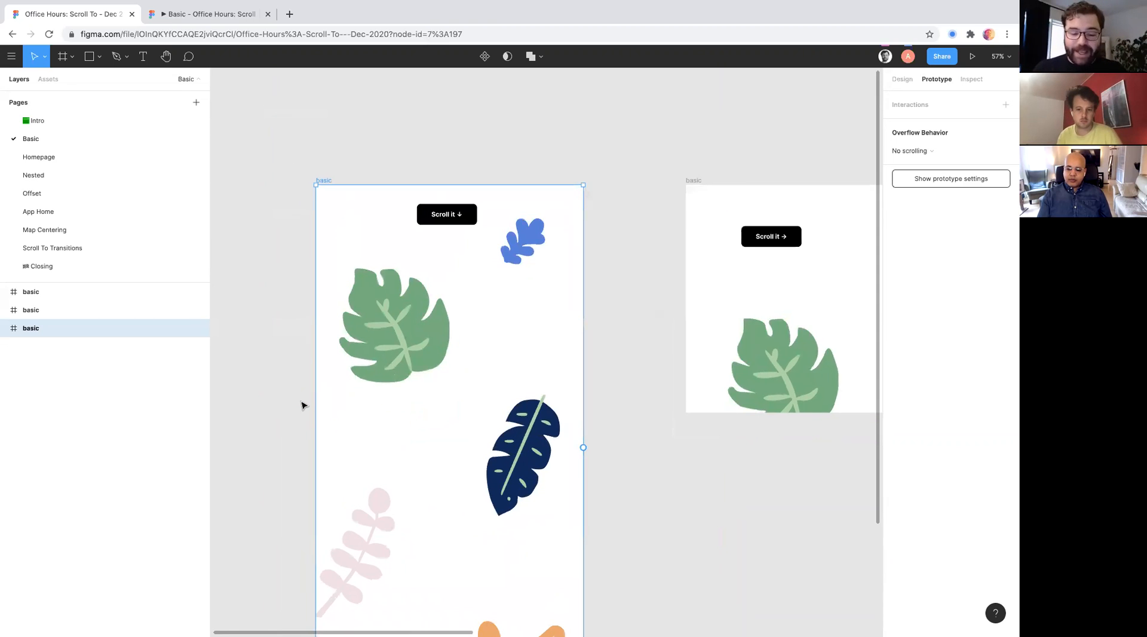
# - Draw a horizontal arrow about 1049 px long across the tall frame below the green leaf, and delete it
pyautogui.hotkey('shift', 'l')
pyautogui.scroll(-3, 299, 402)
pyautogui.moveTo(284, 405); pyautogui.dragTo(694, 436)
pyautogui.click(693, 436)
pyautogui.scroll(3, 691, 435)
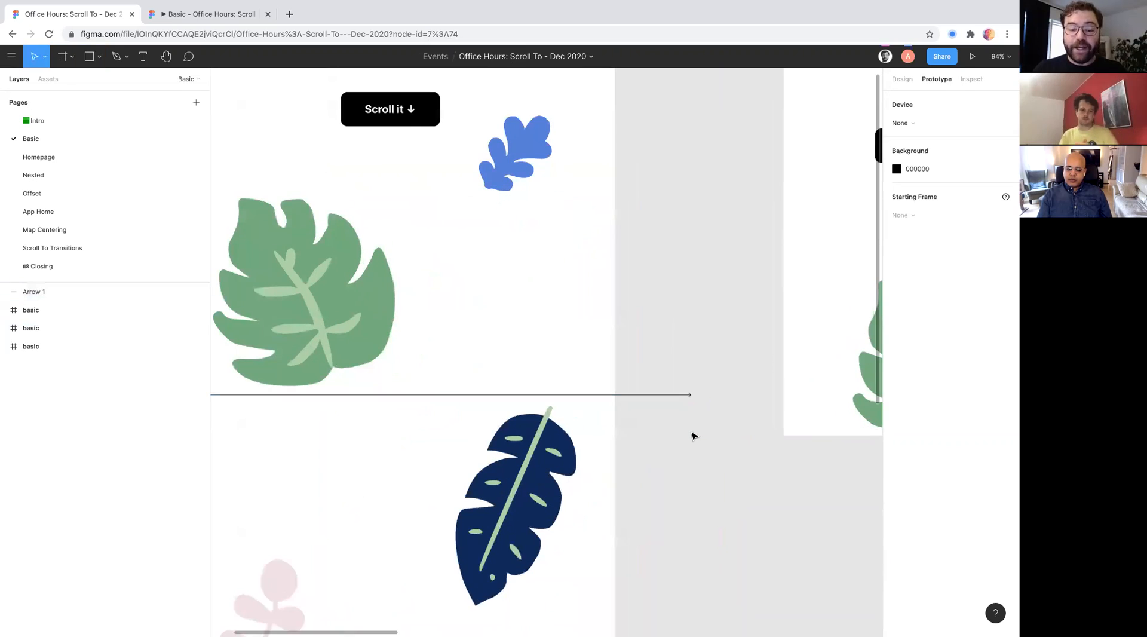
pyautogui.click(709, 415)
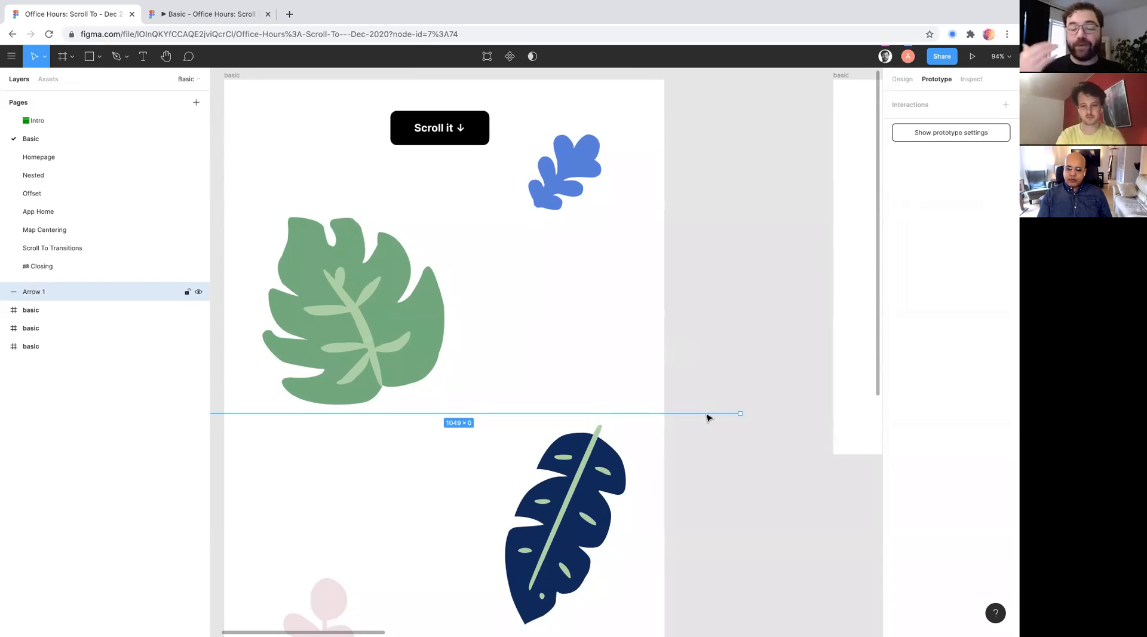
pyautogui.press('Delete')
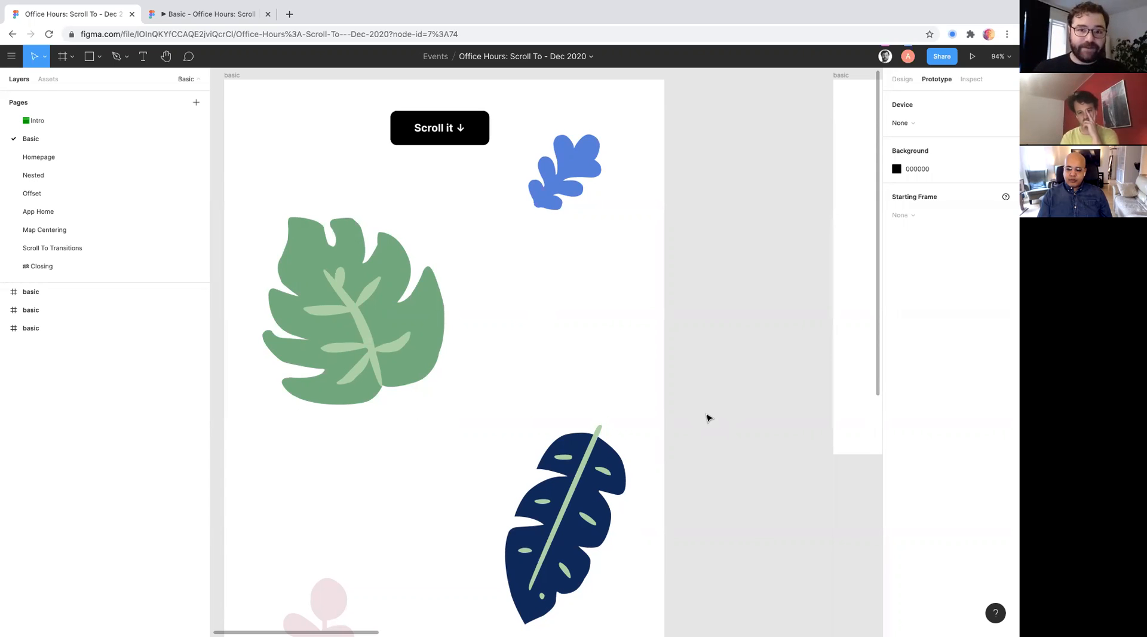
# - Select the tall frame to check its full extent, and select the pink Clusiacae leaf inside it
pyautogui.scroll(-5, 523, 461)
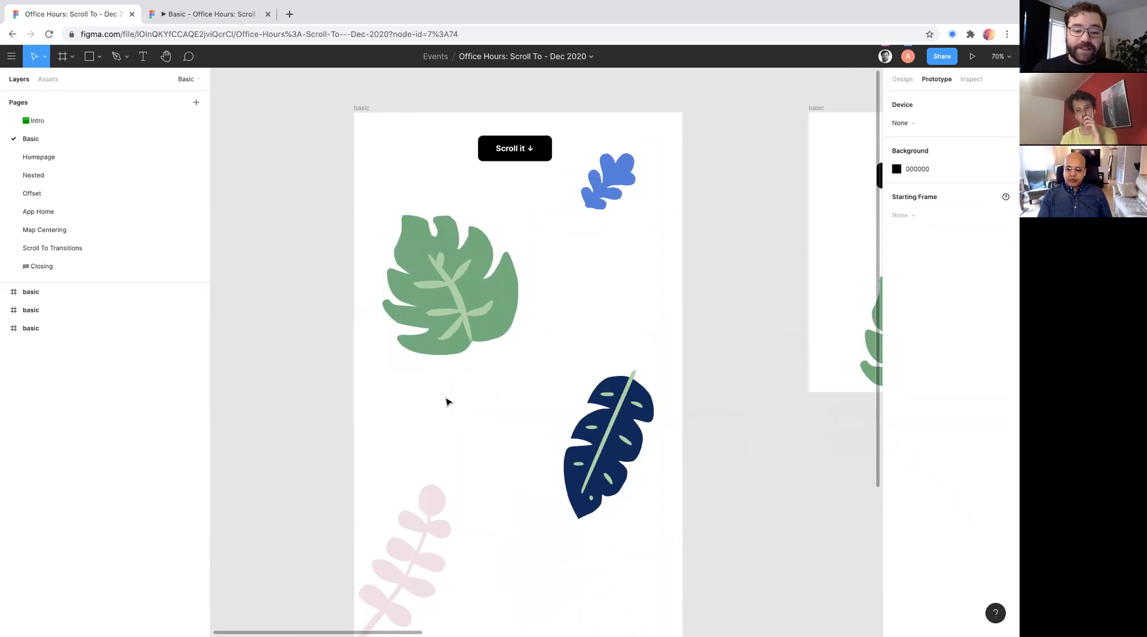
pyautogui.scroll(-3, 448, 401)
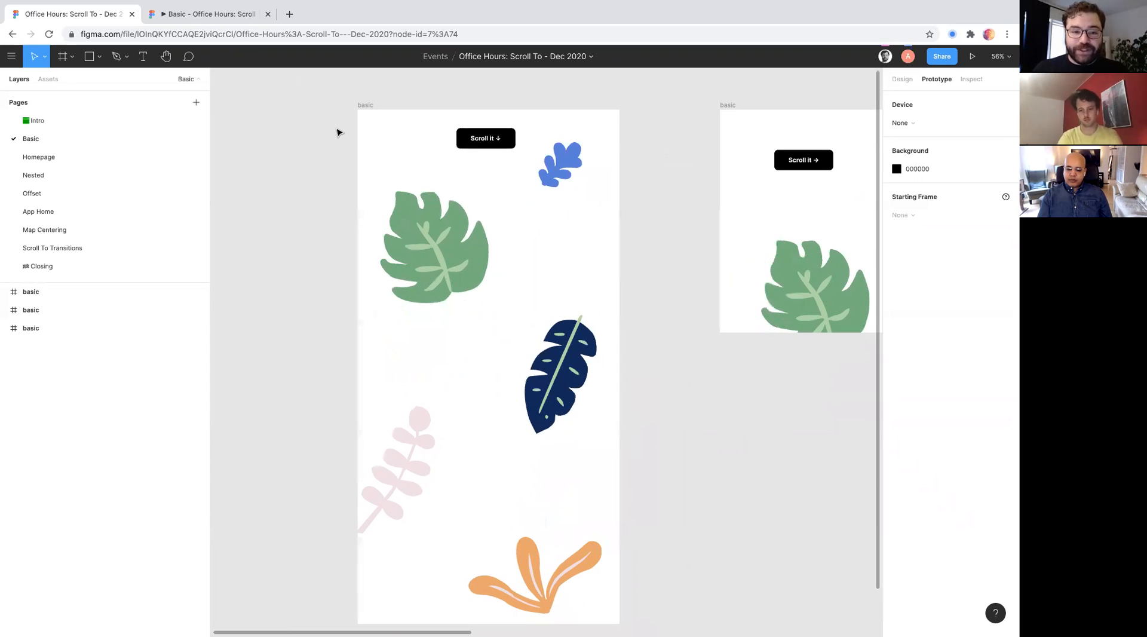
pyautogui.click(362, 106)
pyautogui.scroll(-2, 415, 418)
pyautogui.hscroll(1, 415, 418)
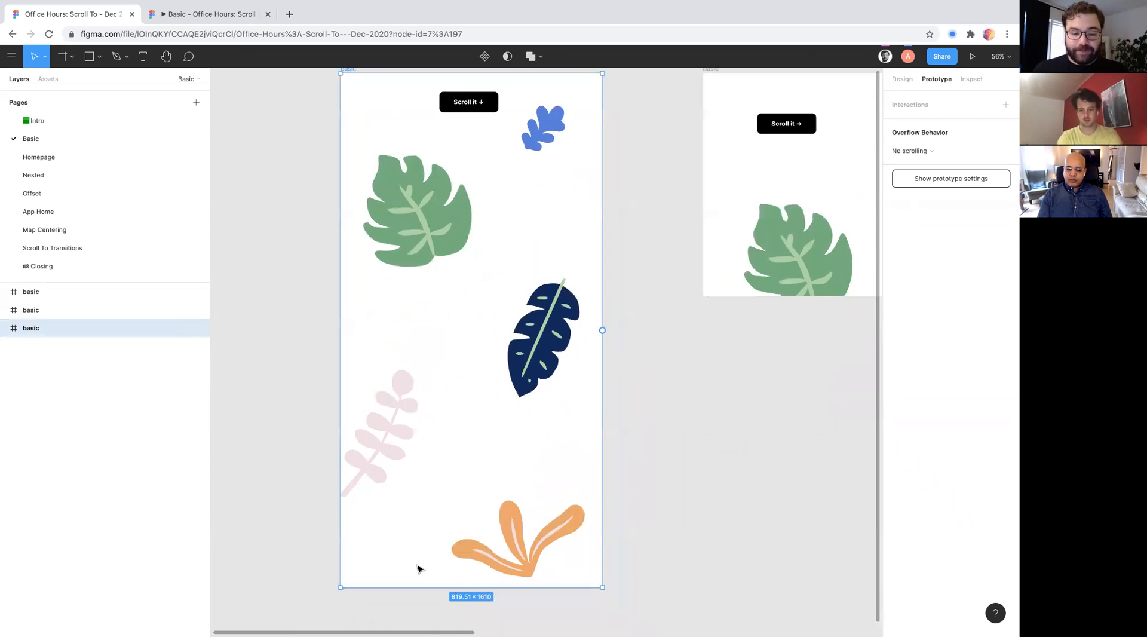
pyautogui.scroll(1, 419, 569)
pyautogui.hscroll(1, 419, 569)
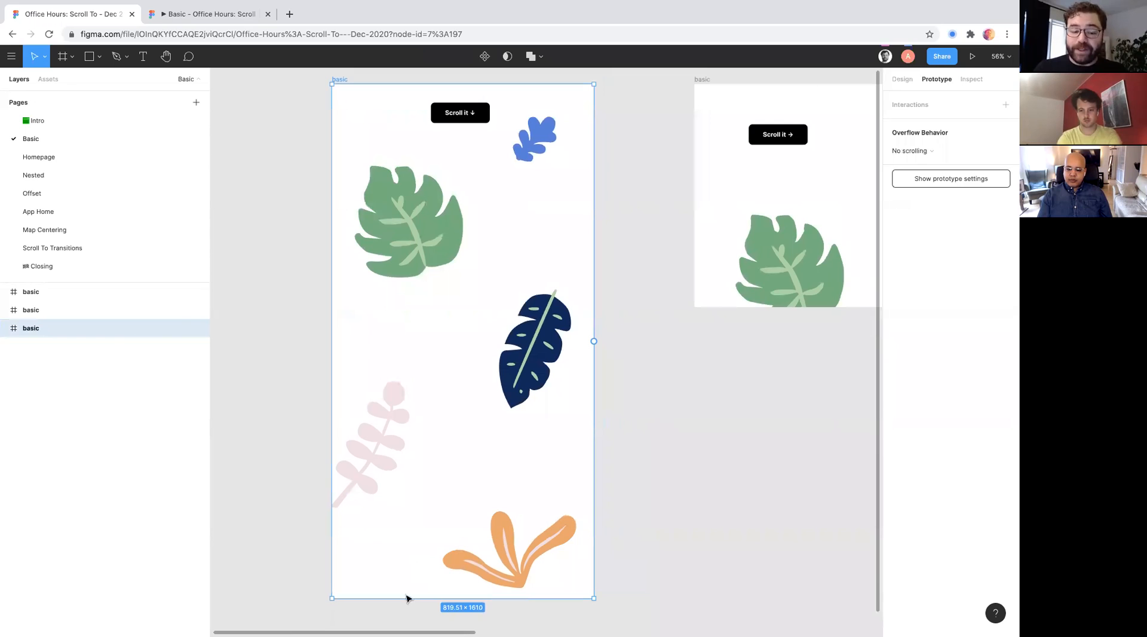
pyautogui.moveTo(404, 595); pyautogui.dragTo(431, 597)
pyautogui.click(364, 461)
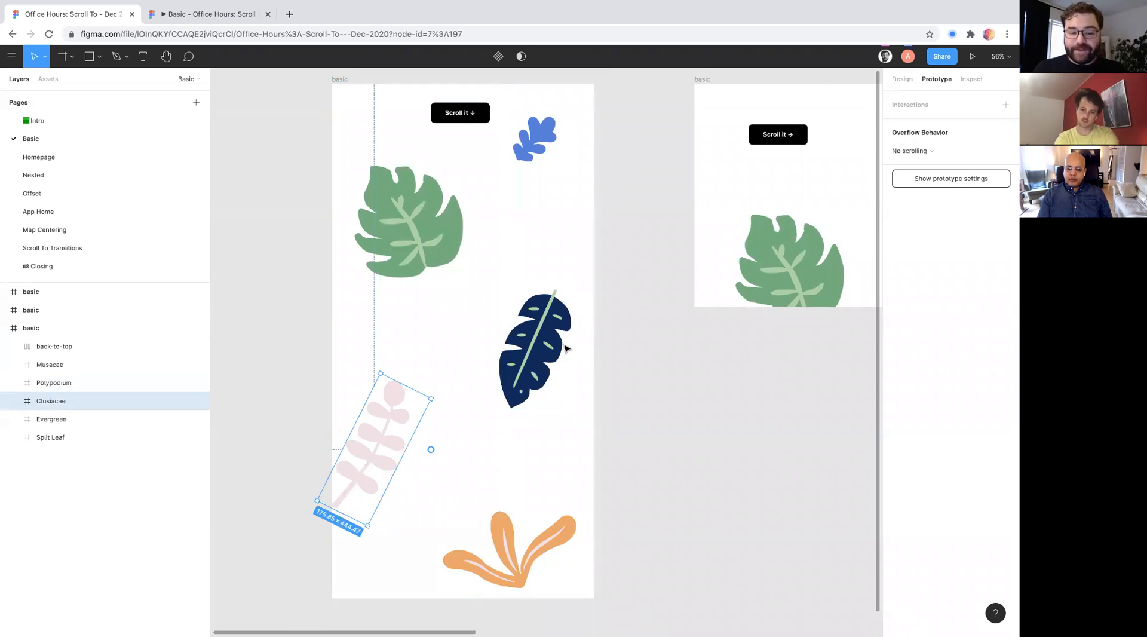
# - Select the navy leaf in the tall frame to check its design properties, and clear the selection
pyautogui.keyDown('shift'); pyautogui.click(557, 348); pyautogui.keyUp('shift')
pyautogui.click(901, 81)
pyautogui.click(910, 322)
pyautogui.click(925, 306)
pyautogui.click(627, 388)
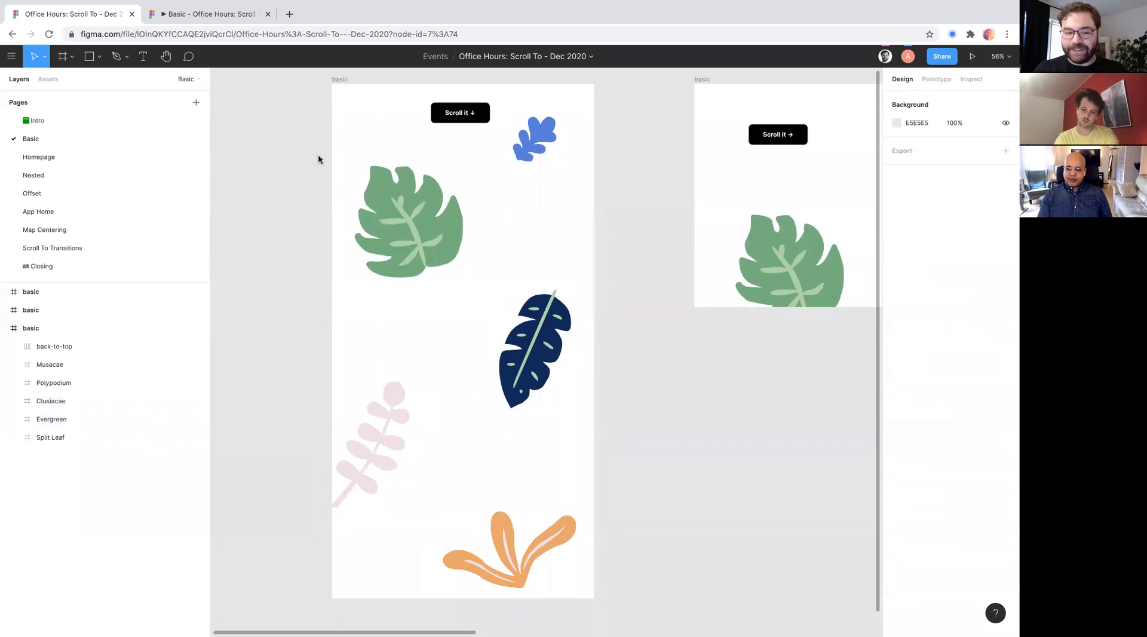
# - Try shortening the tall frame from its lower edge to about 820 × 1220 px, and undo the resizing
pyautogui.click(336, 83)
pyautogui.moveTo(440, 597); pyautogui.dragTo(412, 474)
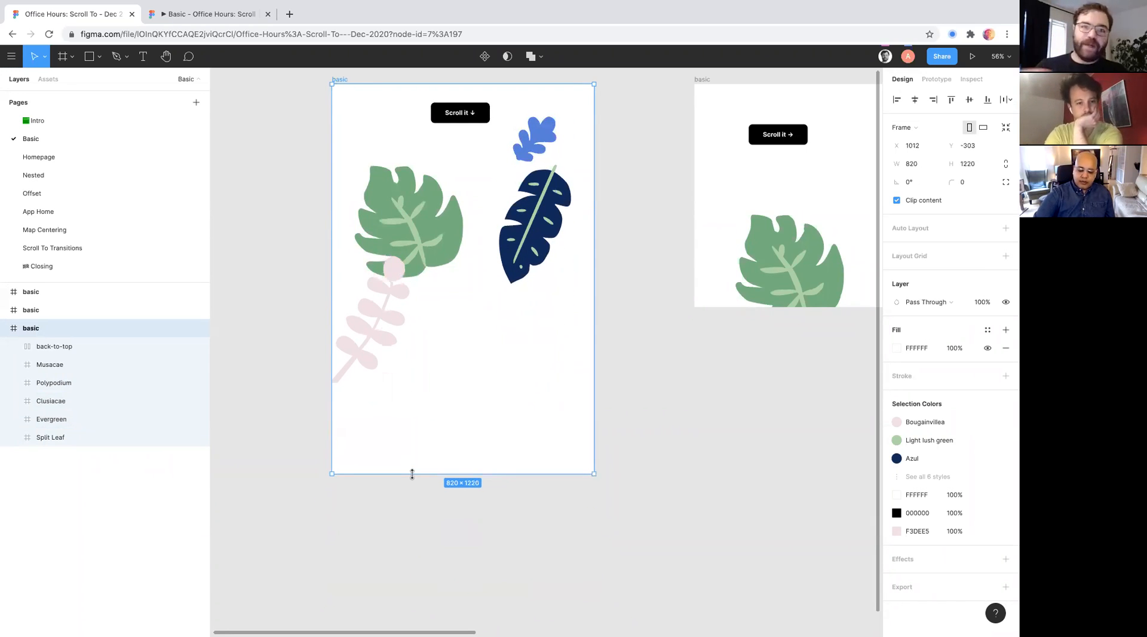
pyautogui.hotkey('ctrl', 'z')
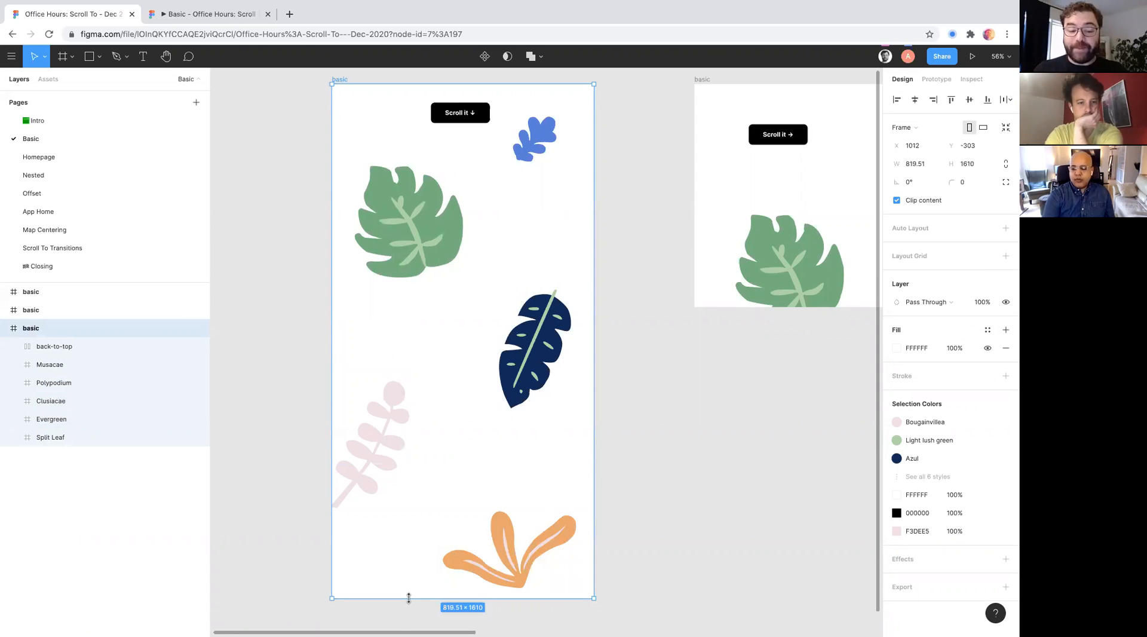
pyautogui.moveTo(409, 598); pyautogui.dragTo(404, 461)
pyautogui.moveTo(403, 527); pyautogui.dragTo(384, 428)
pyautogui.press('super+z')
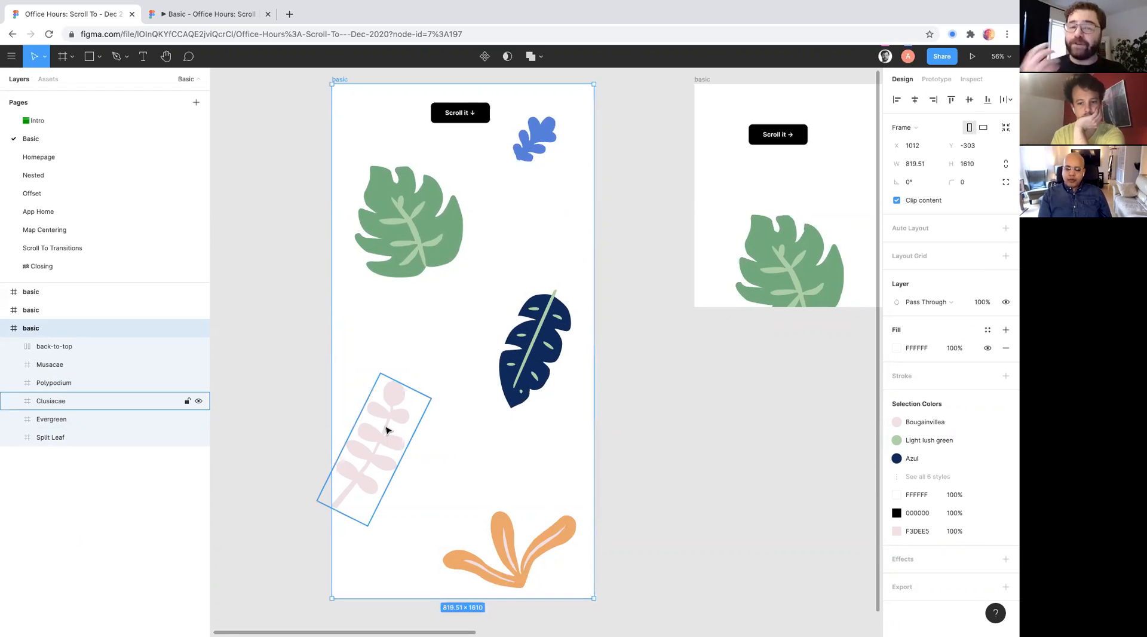
pyautogui.click(297, 427)
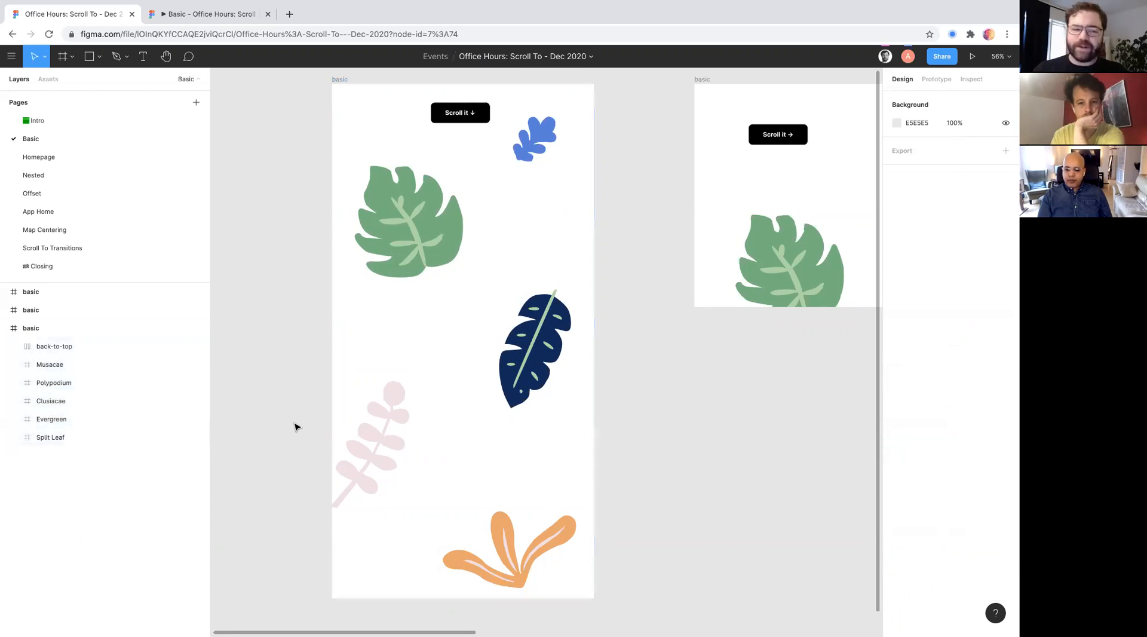
# - Try narrowing the tall frame from both sides to about 466 px wide without moving its leaves, and undo it
pyautogui.click(341, 79)
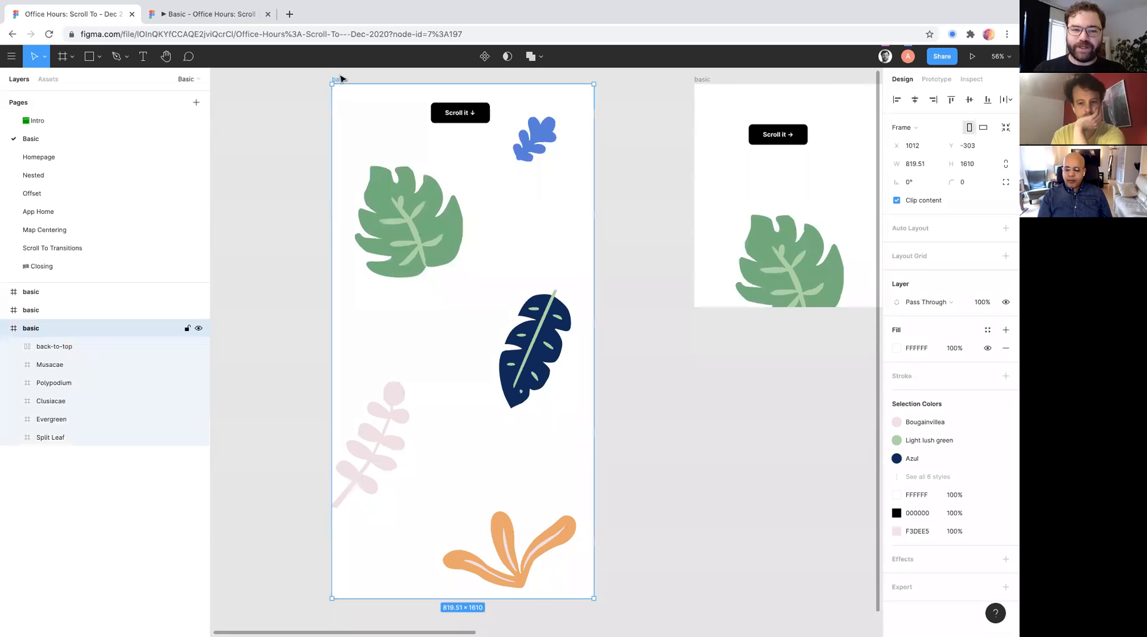
pyautogui.moveTo(331, 224); pyautogui.dragTo(346, 288)
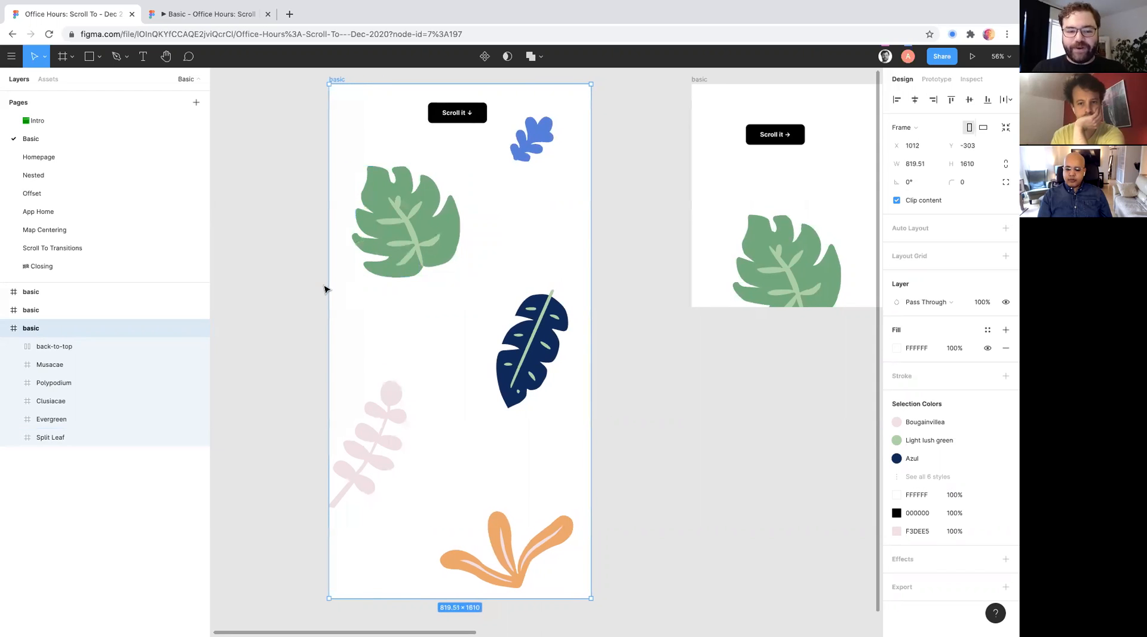
pyautogui.click(327, 290)
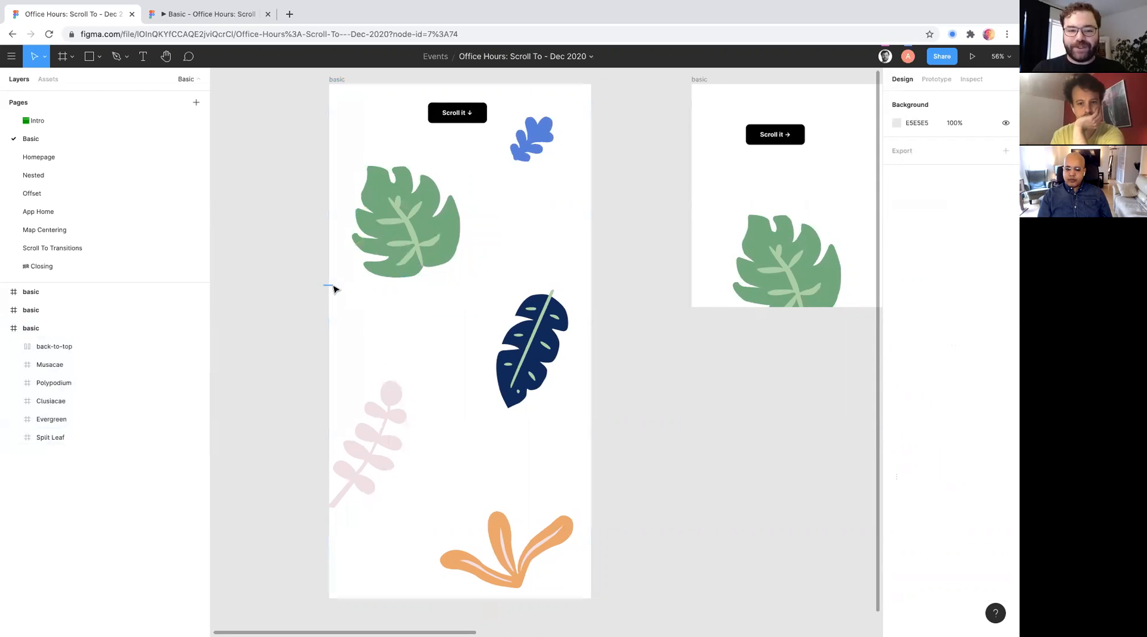
pyautogui.click(337, 82)
pyautogui.moveTo(330, 115); pyautogui.dragTo(381, 116)
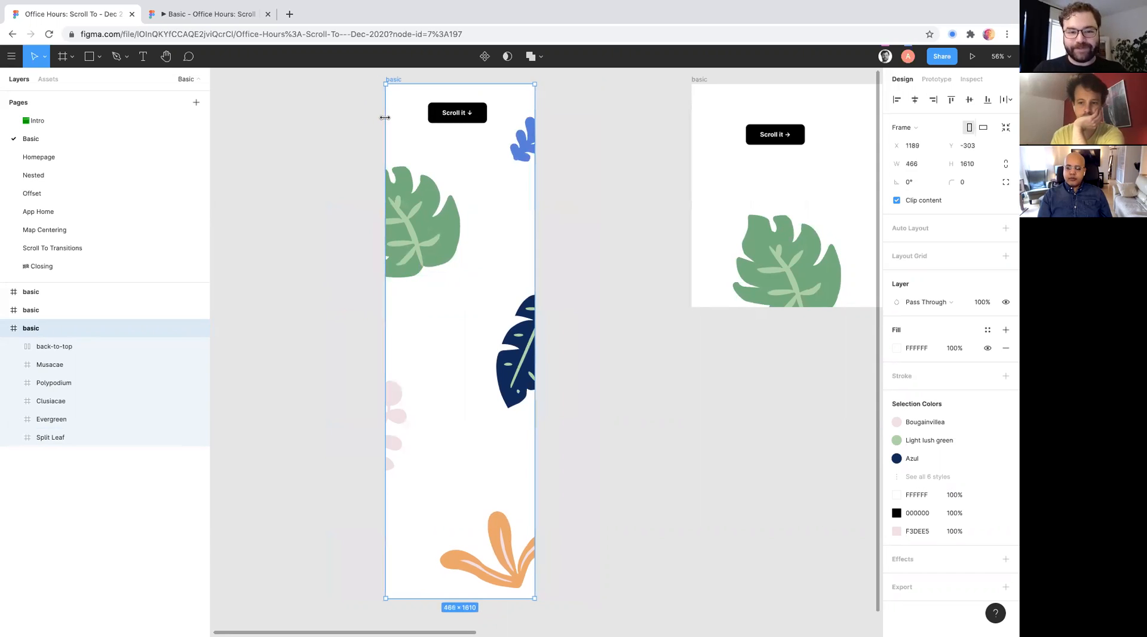
pyautogui.hotkey('ctrl', 'z')
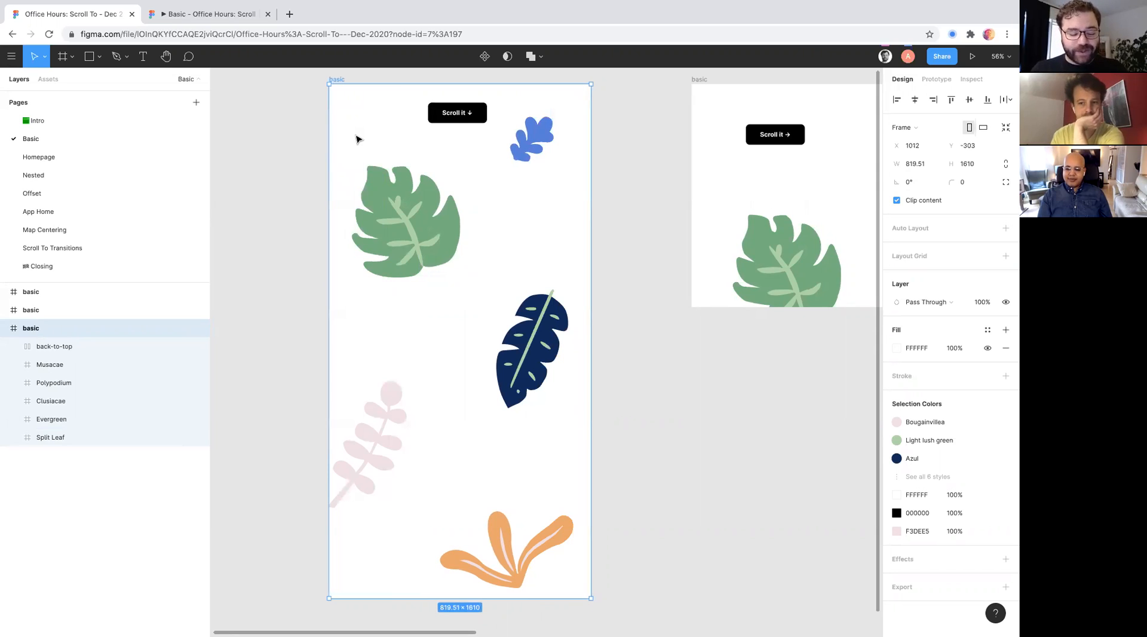
# - Resize the tall frame around its center to about 786 × 1544 px, and shorten it to about 678 px high without moving its leaves
pyautogui.moveTo(329, 84)
pyautogui.mouseDown()
pyautogui.moveTo(389, 128)
pyautogui.moveTo(421, 207)
pyautogui.moveTo(334, 95)
pyautogui.mouseUp()
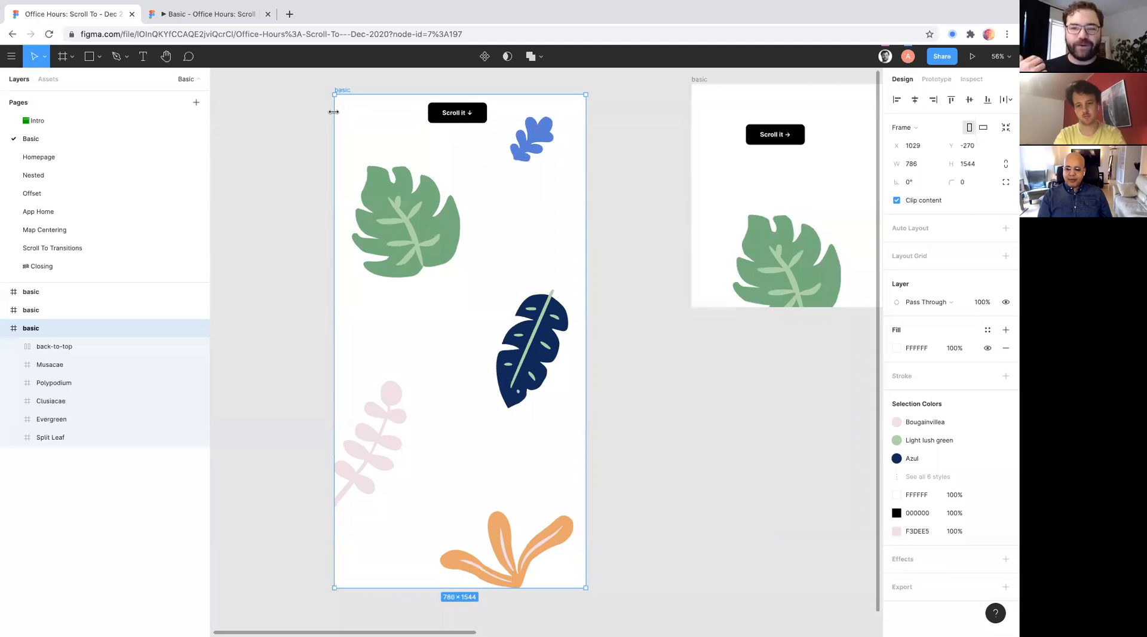
pyautogui.click(356, 116)
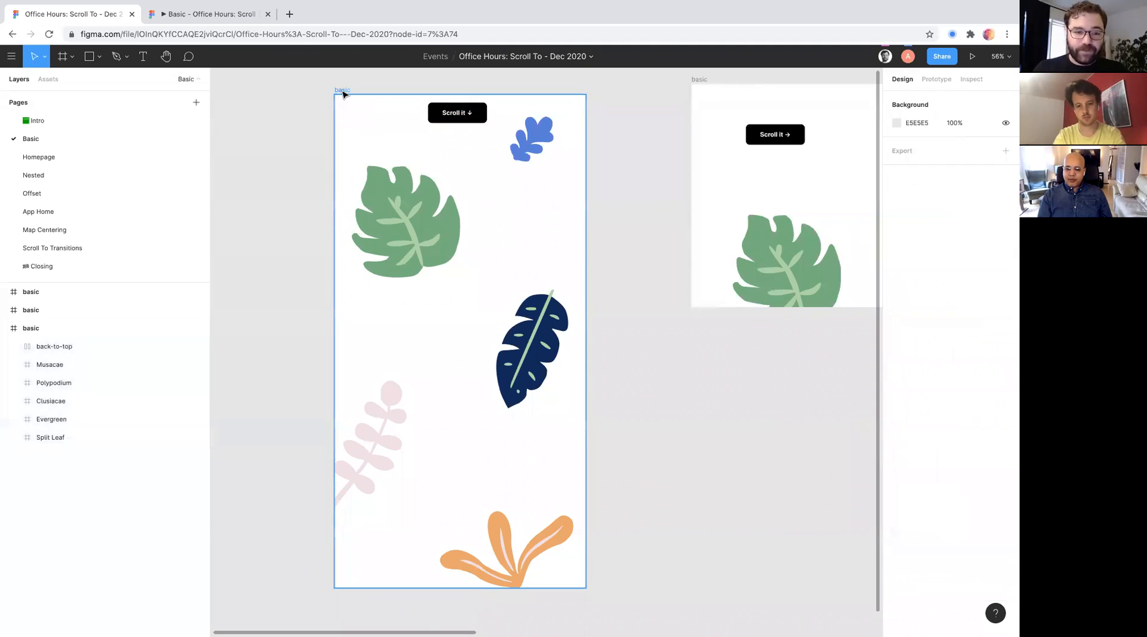
pyautogui.click(341, 95)
pyautogui.moveTo(414, 587); pyautogui.dragTo(415, 310)
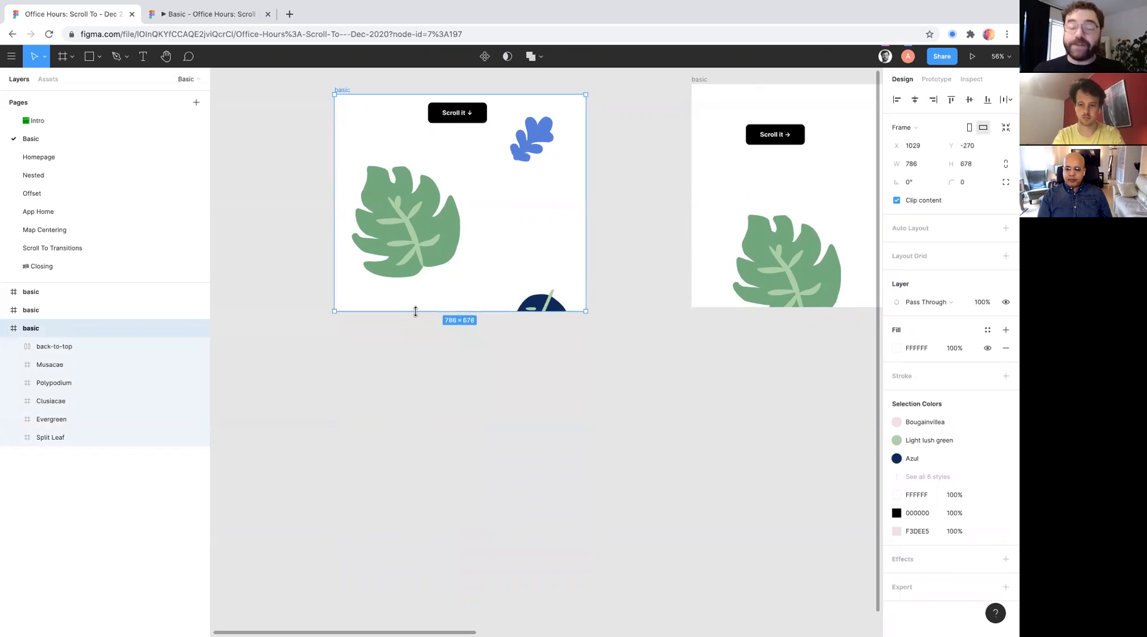
pyautogui.click(383, 86)
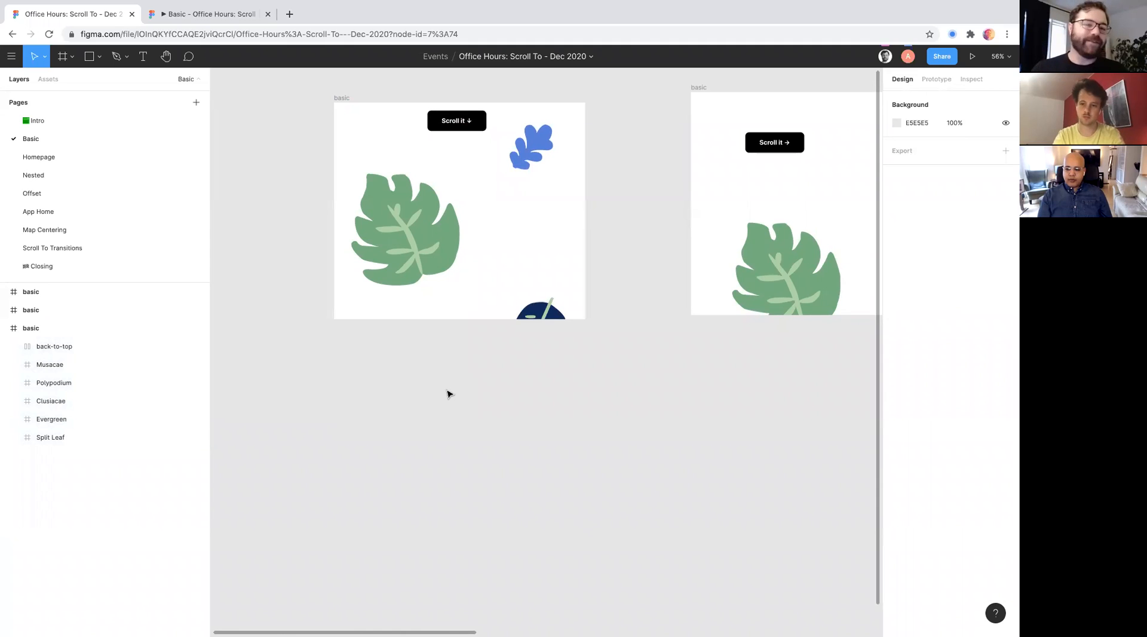
# - Turn off Clip content for the shortened frame and examine the leaves extending below its lower edge
pyautogui.click(342, 99)
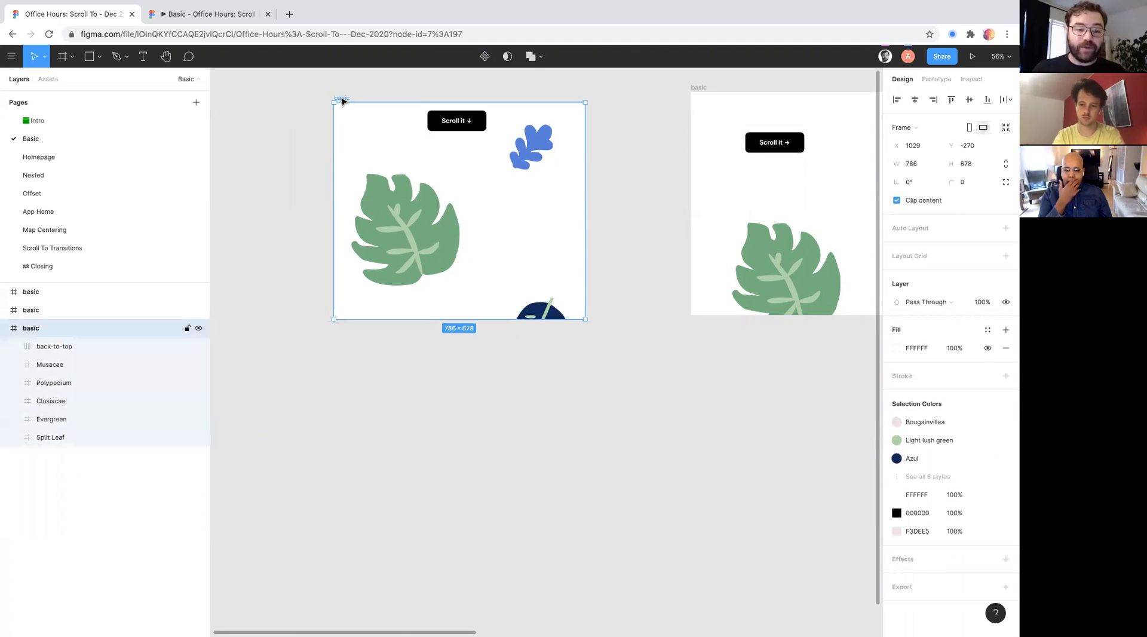
pyautogui.click(897, 201)
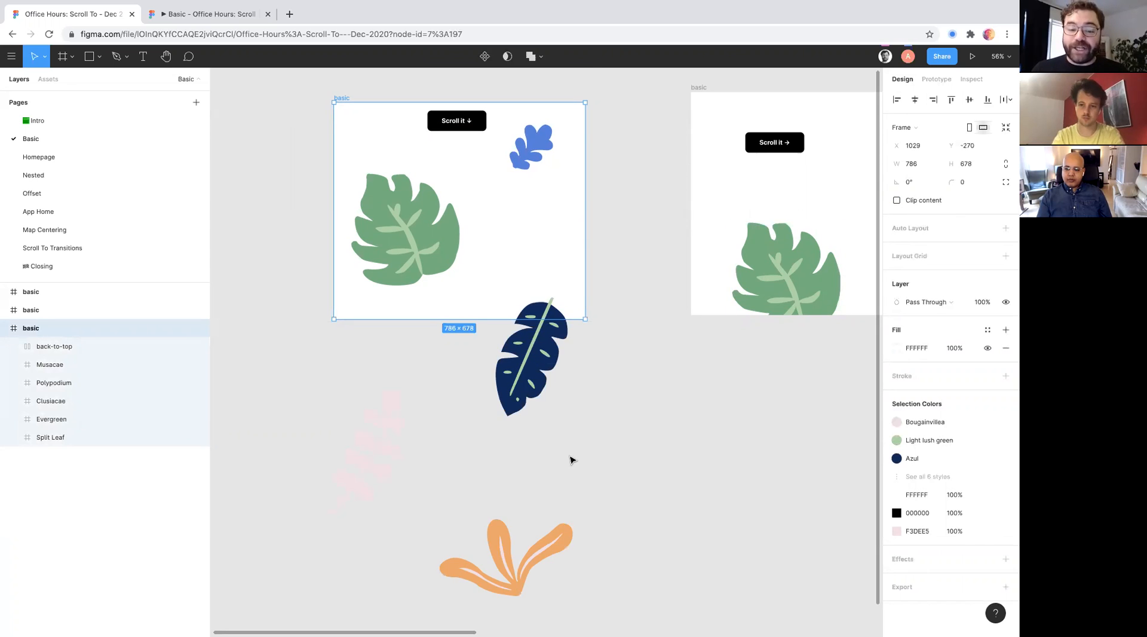
pyautogui.scroll(-2, 571, 456)
pyautogui.scroll(-1, 440, 212)
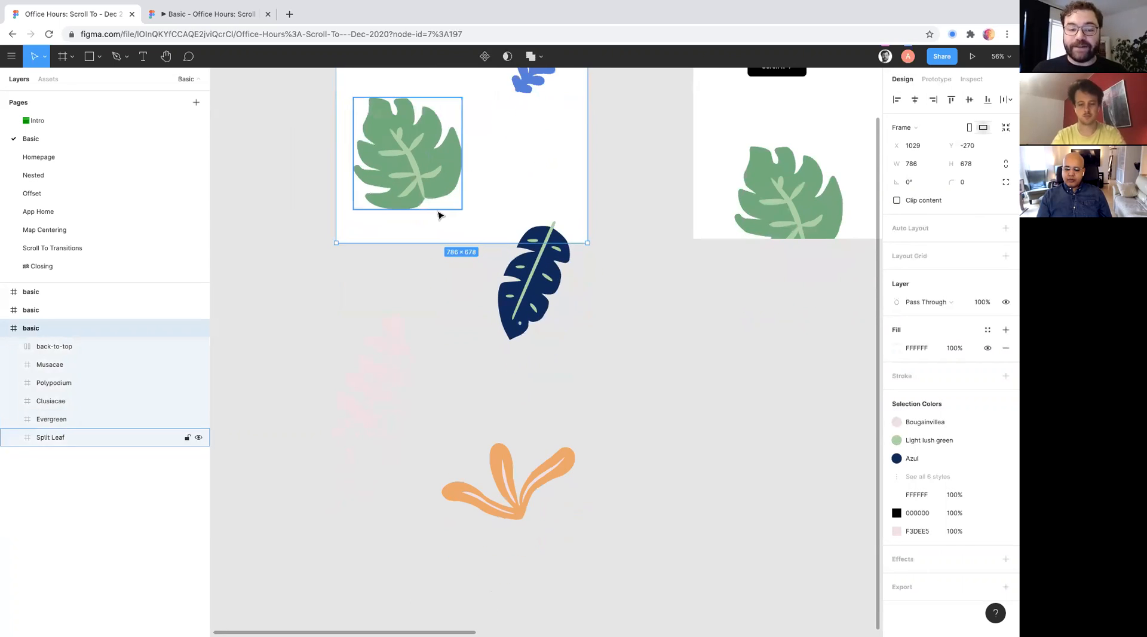
pyautogui.scroll(2, 438, 359)
pyautogui.scroll(1, 440, 369)
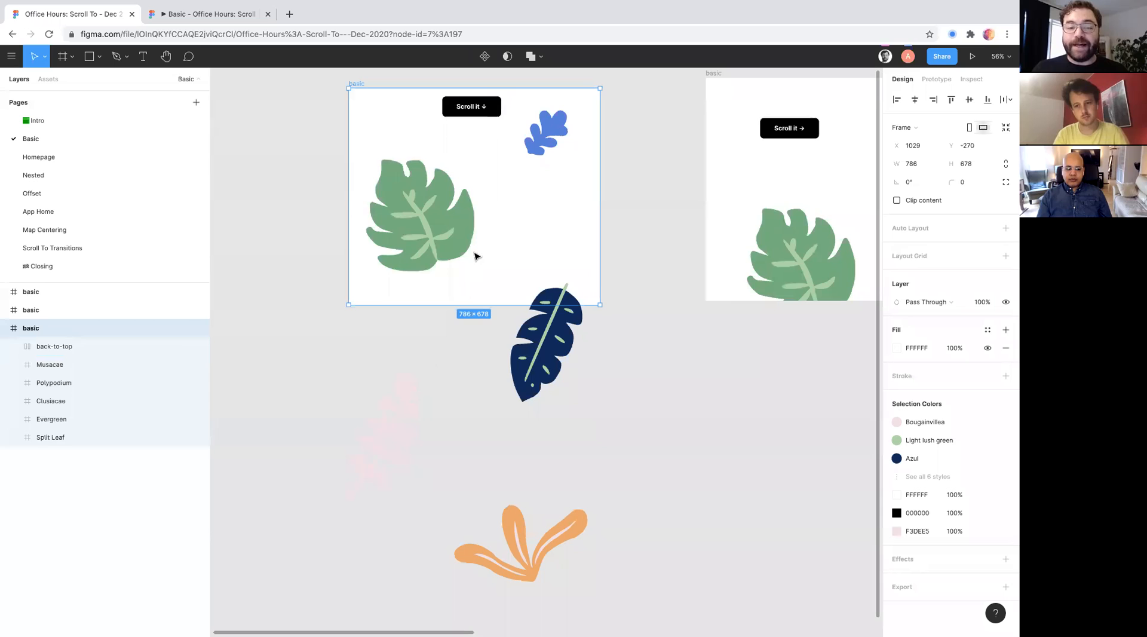
pyautogui.scroll(-2, 430, 422)
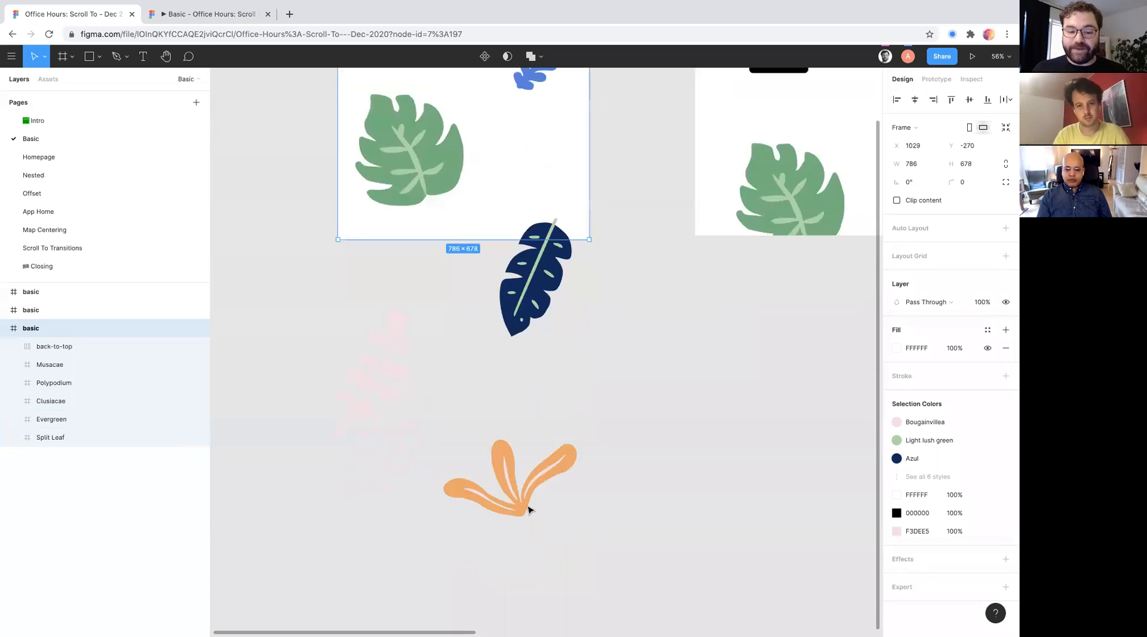
pyautogui.scroll(2, 515, 438)
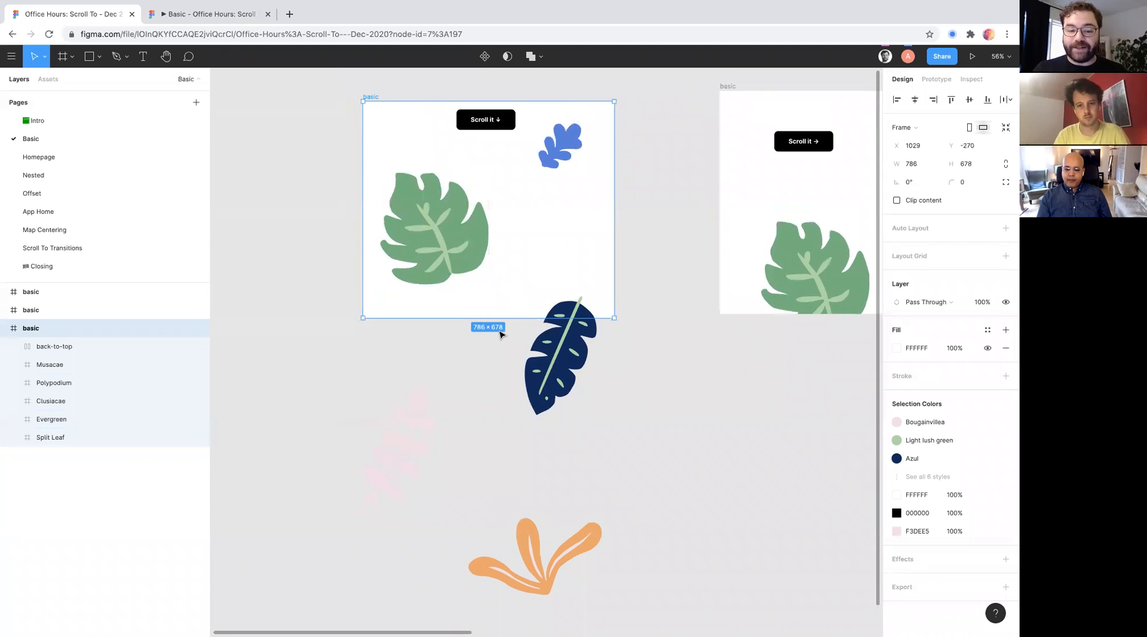
pyautogui.scroll(5, 500, 331)
pyautogui.scroll(-2, 500, 334)
pyautogui.click(679, 242)
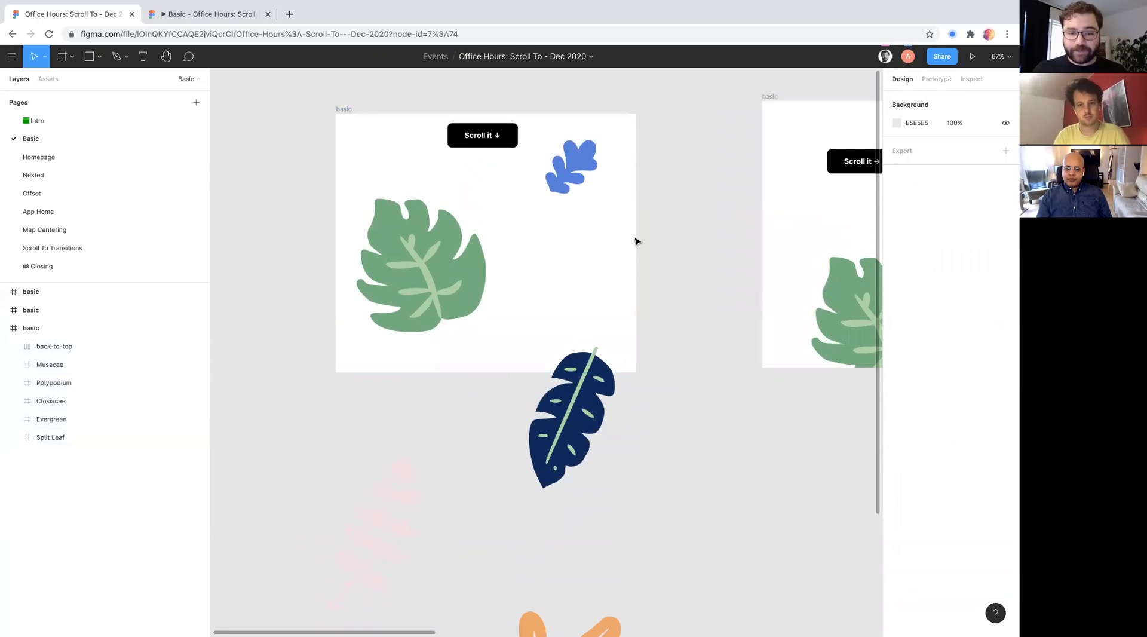
# - Set the shortened frame's prototype overflow behavior to Vertical scrolling
pyautogui.click(345, 110)
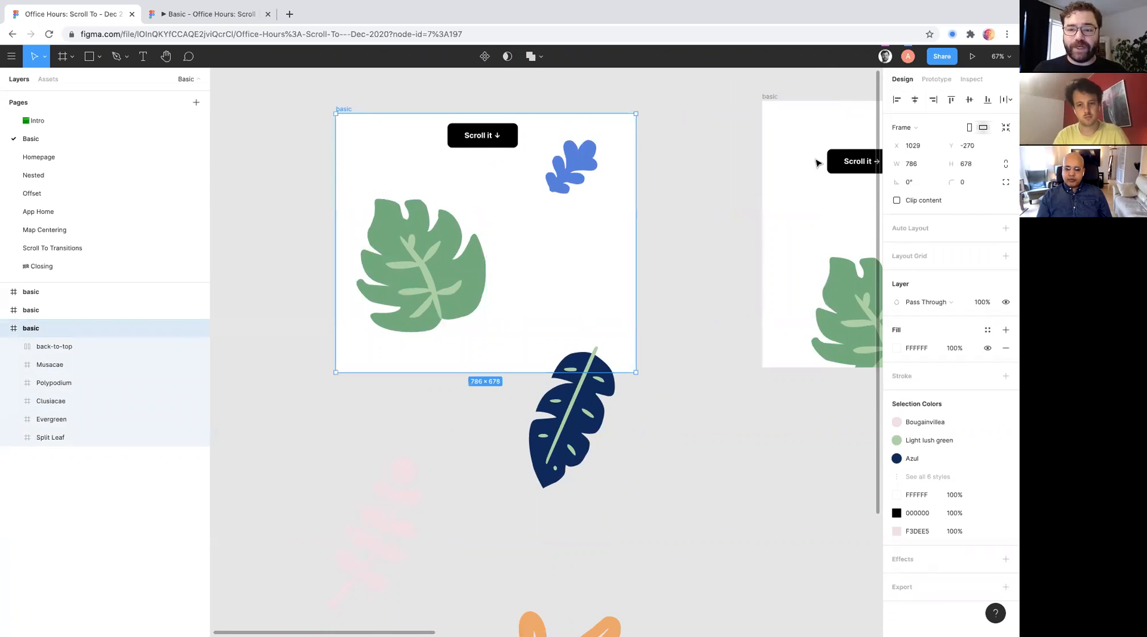
pyautogui.click(937, 81)
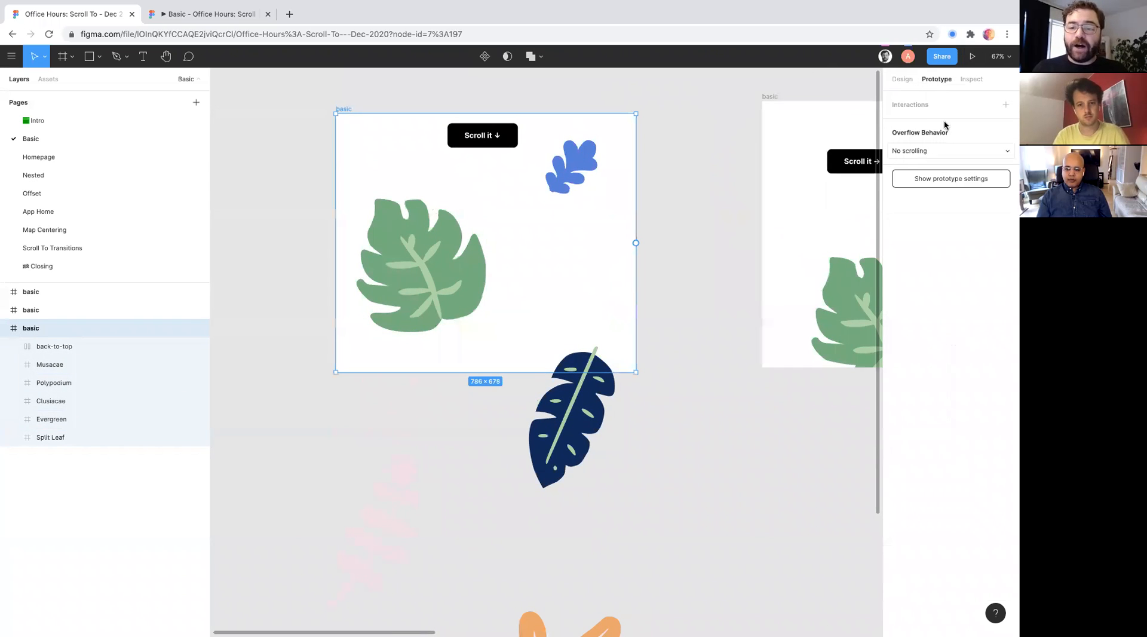
pyautogui.click(916, 150)
pyautogui.click(917, 134)
pyautogui.click(915, 151)
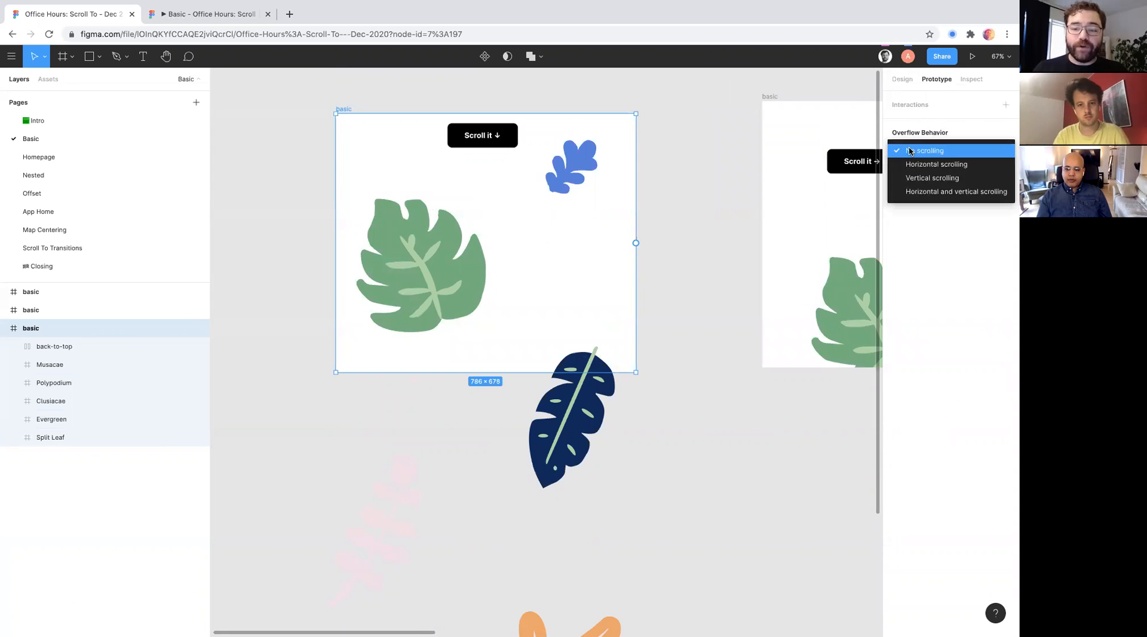
pyautogui.click(927, 179)
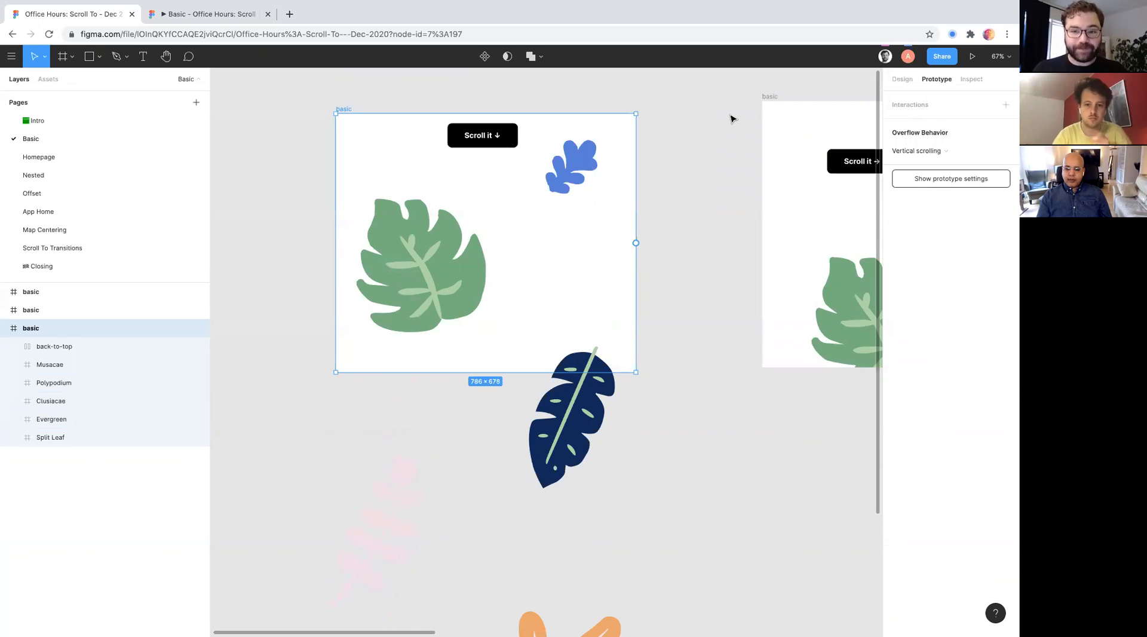
# - Switch to the prototype preview and test the frame's vertical scrolling down and back up
pyautogui.click(230, 15)
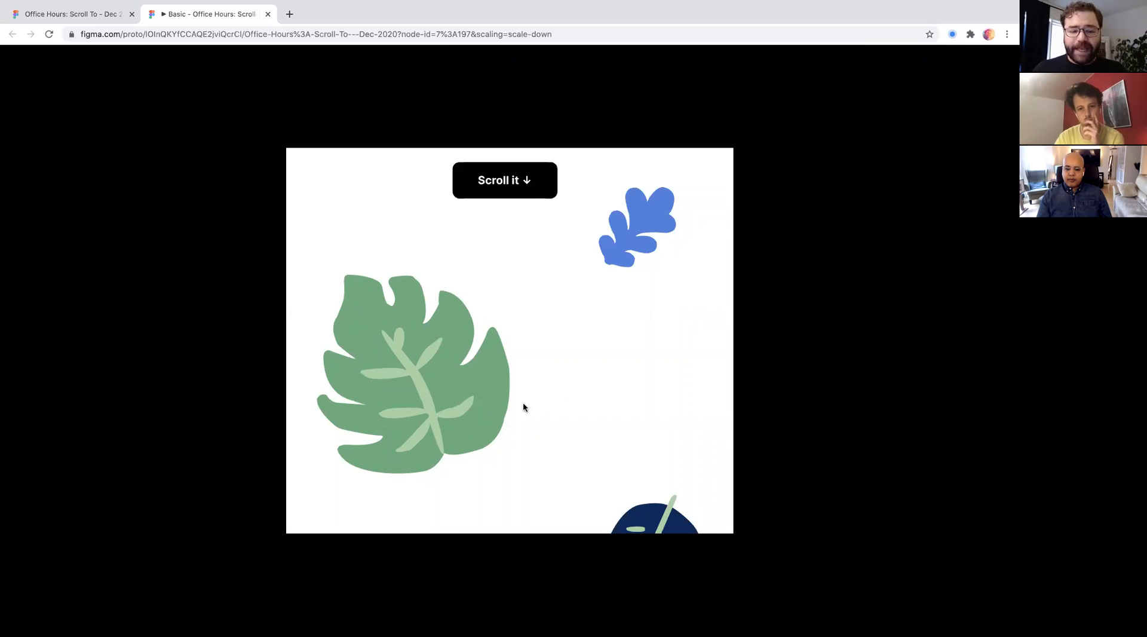
pyautogui.scroll(-10, 522, 401)
pyautogui.scroll(10, 523, 405)
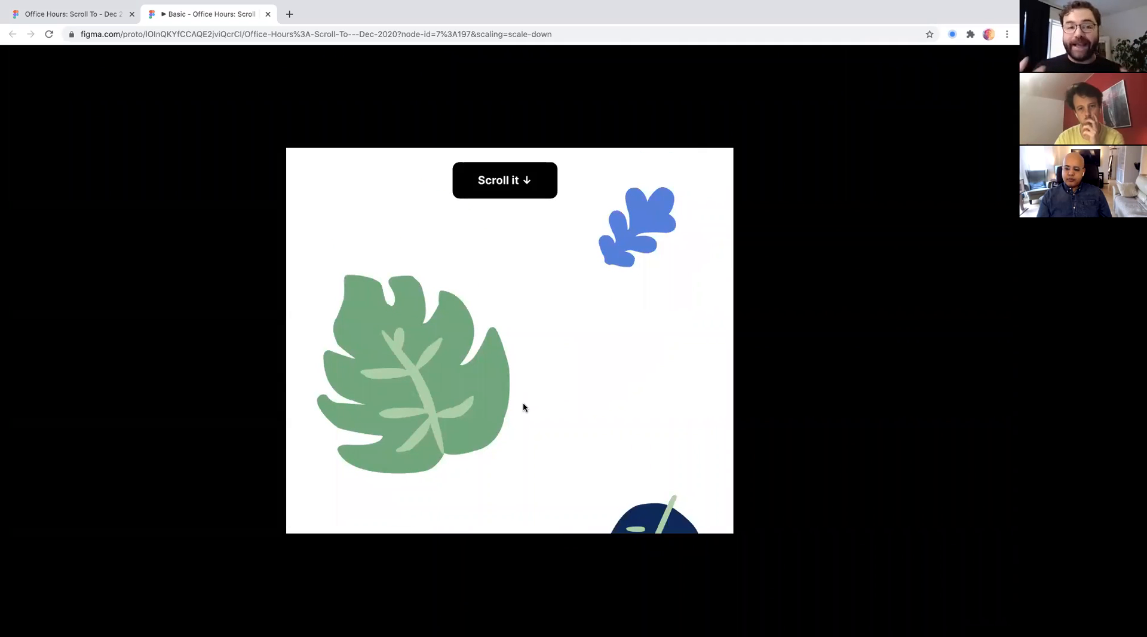
pyautogui.scroll(-5, 524, 408)
pyautogui.scroll(5, 523, 407)
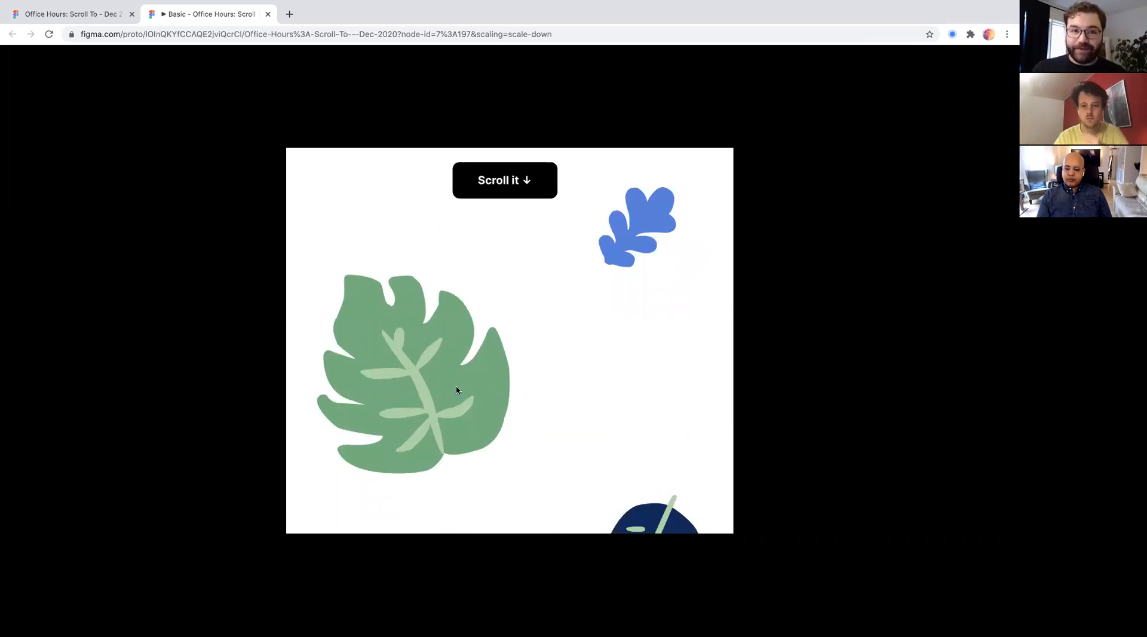
# - Return to the design file and reselect the vertically scrolling frame to check its overflow setting
pyautogui.click(105, 15)
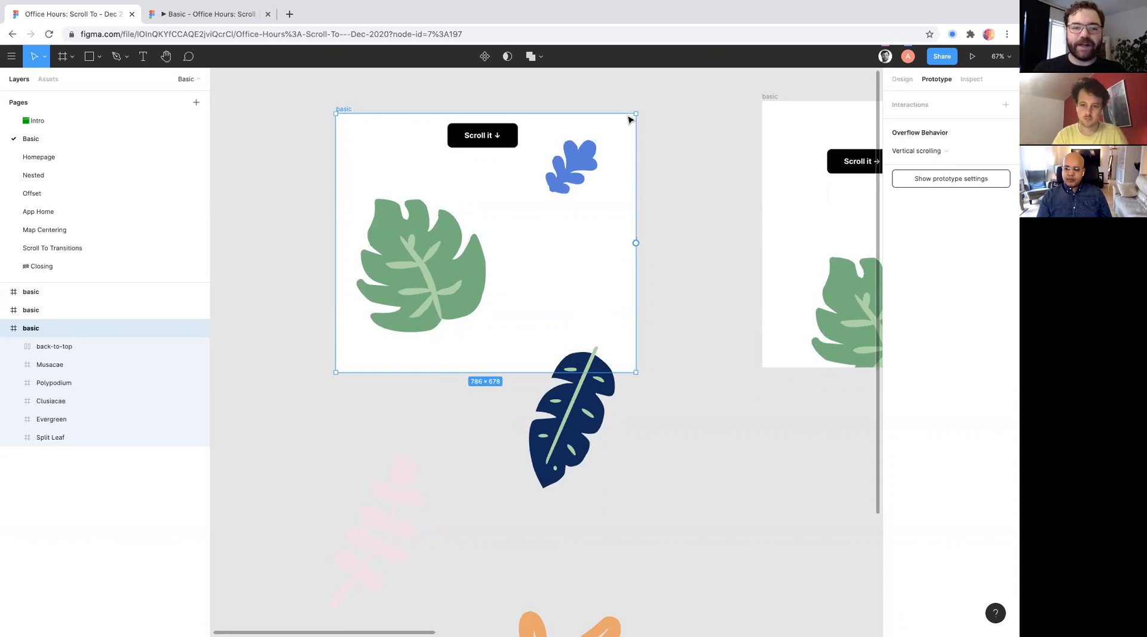
pyautogui.click(323, 118)
pyautogui.click(338, 111)
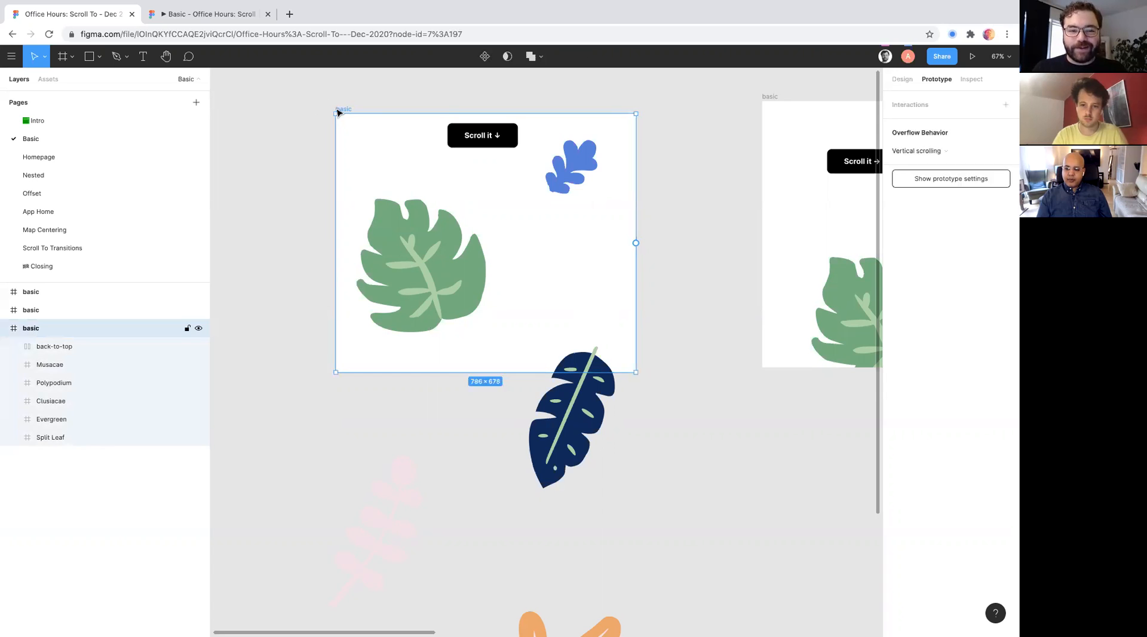
pyautogui.scroll(-2, 464, 246)
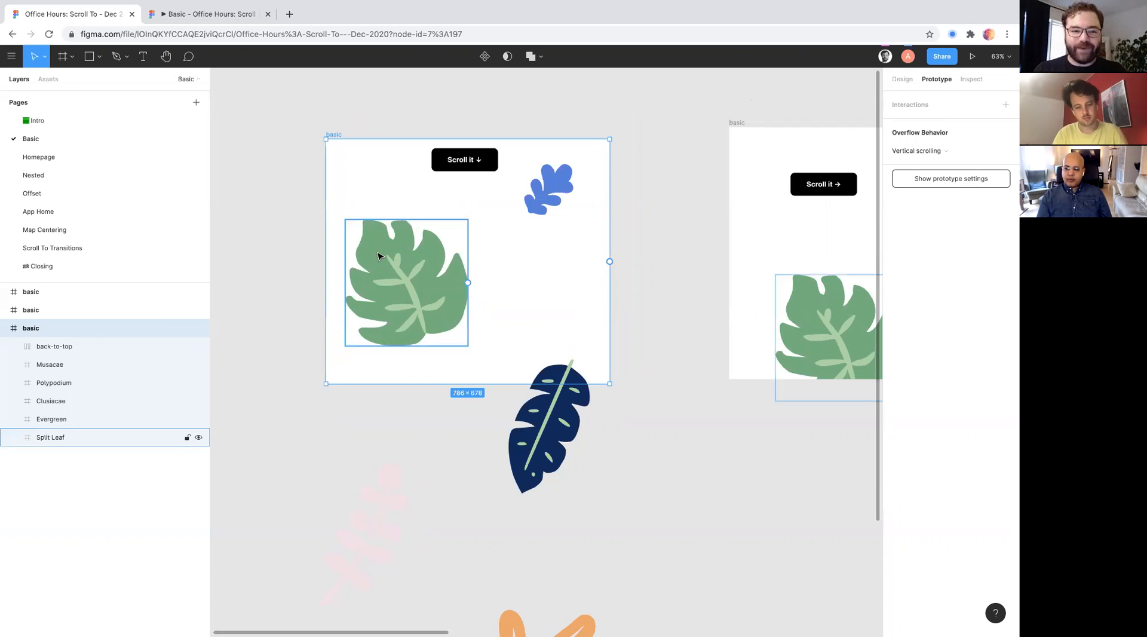
# - Add an On click interaction to the "Scroll it ↓" button, check its interaction details, and keep the button selected
pyautogui.scroll(-2, 407, 209)
pyautogui.hscroll(2, 406, 209)
pyautogui.click(439, 133)
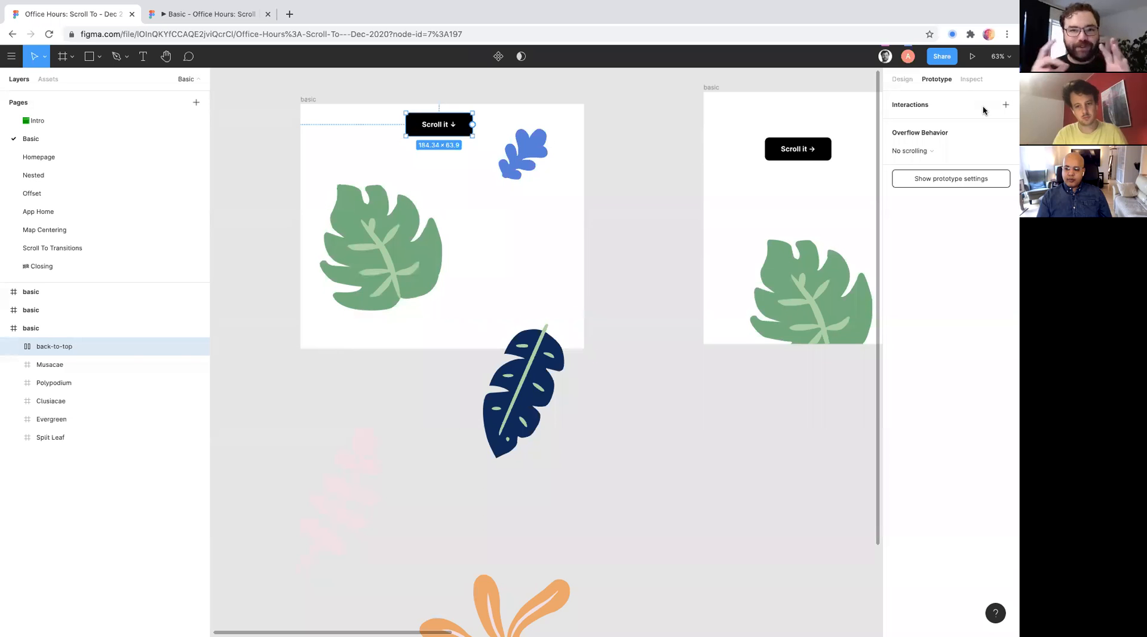
pyautogui.click(1006, 104)
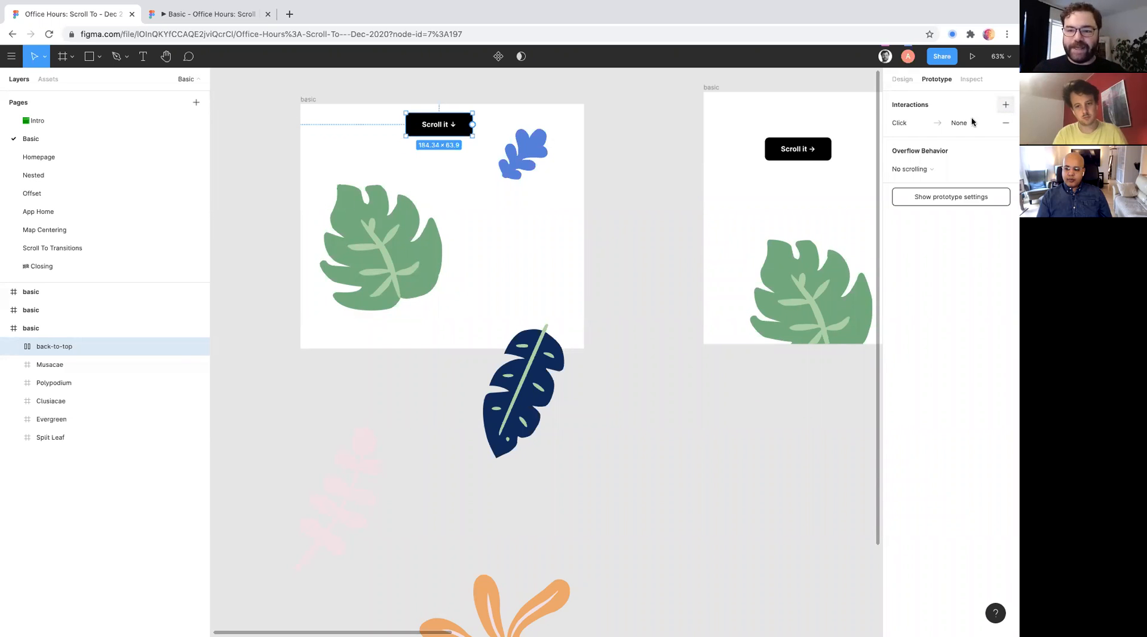
pyautogui.click(927, 128)
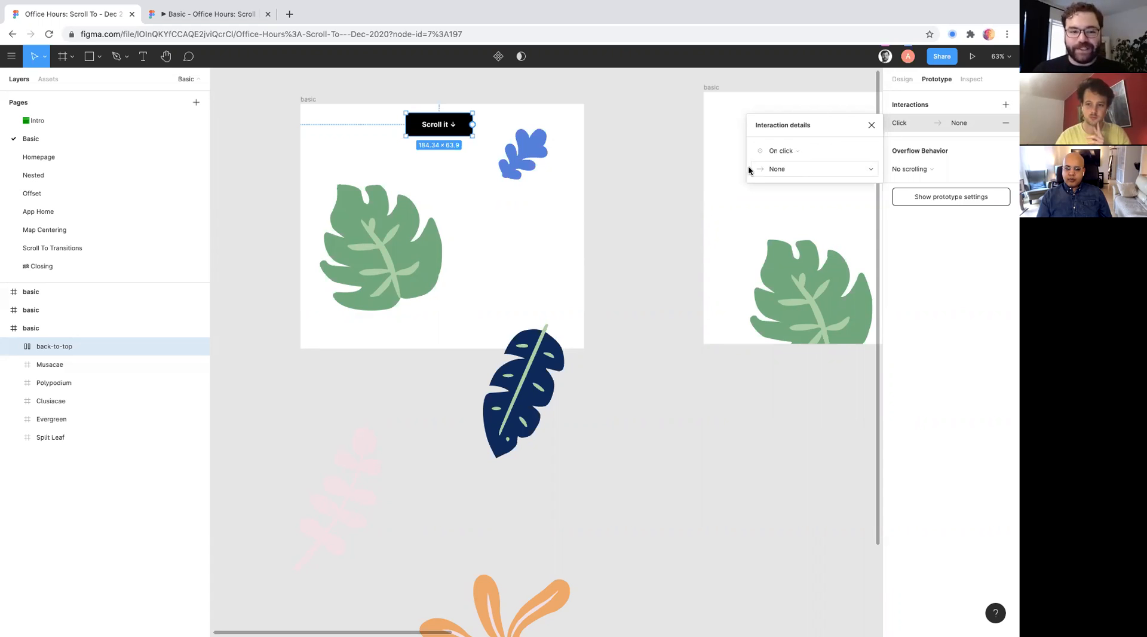
pyautogui.scroll(1, 470, 190)
pyautogui.hscroll(-1, 469, 190)
pyautogui.click(469, 190)
pyautogui.click(486, 150)
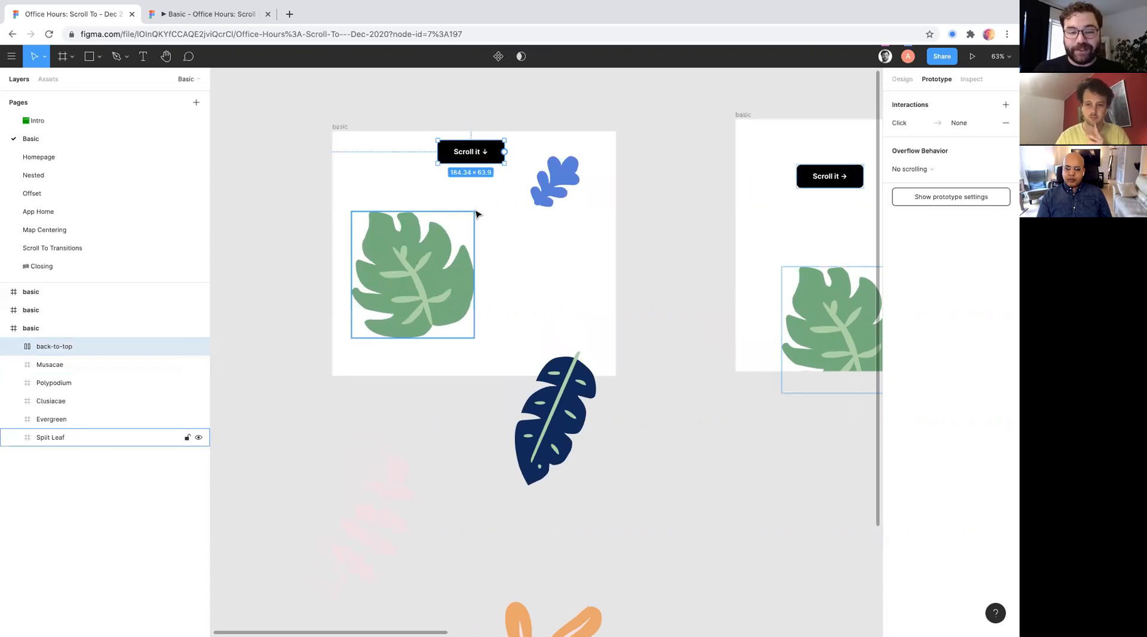
# - Set the "Scroll it ↓" button's click interaction to Scroll to and review its available target layers
pyautogui.scroll(-1, 477, 215)
pyautogui.hscroll(1, 477, 215)
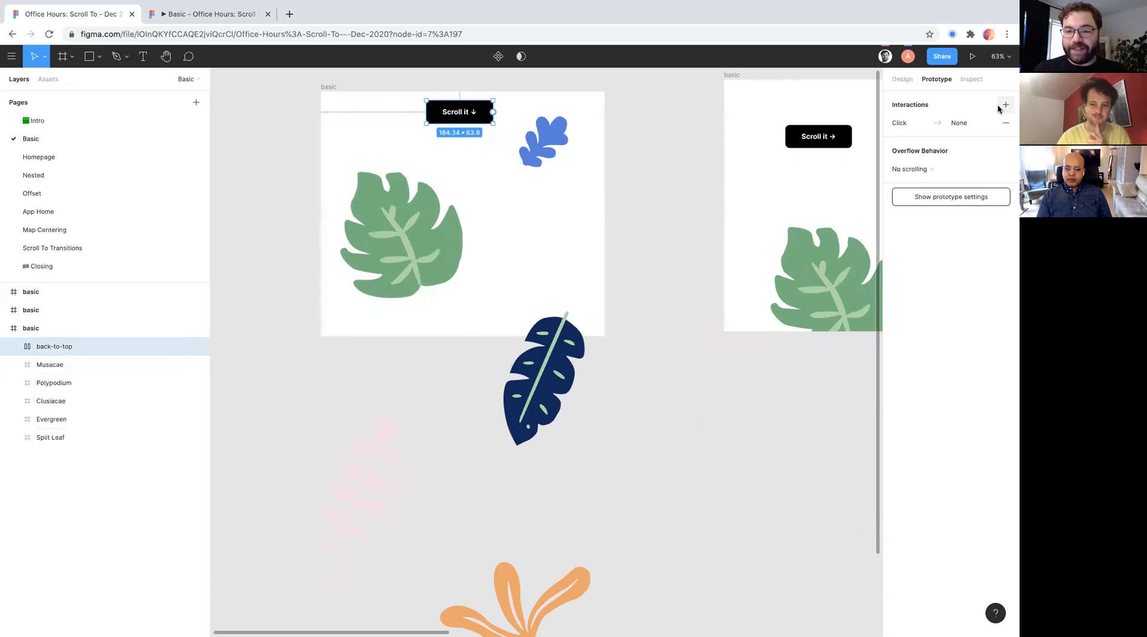
pyautogui.click(904, 121)
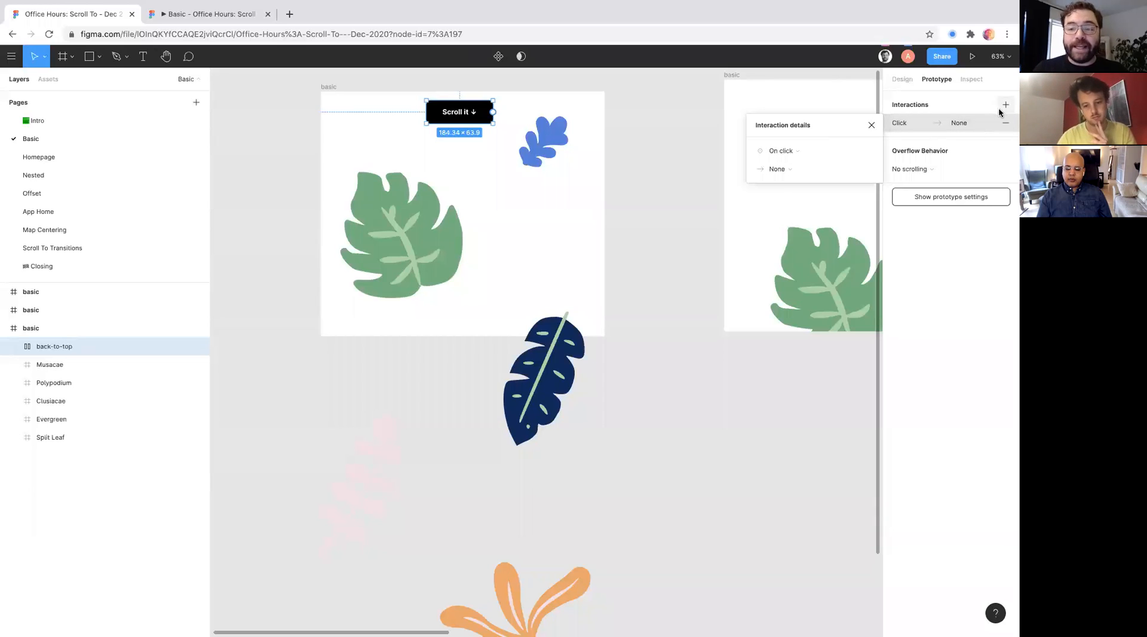
pyautogui.click(780, 168)
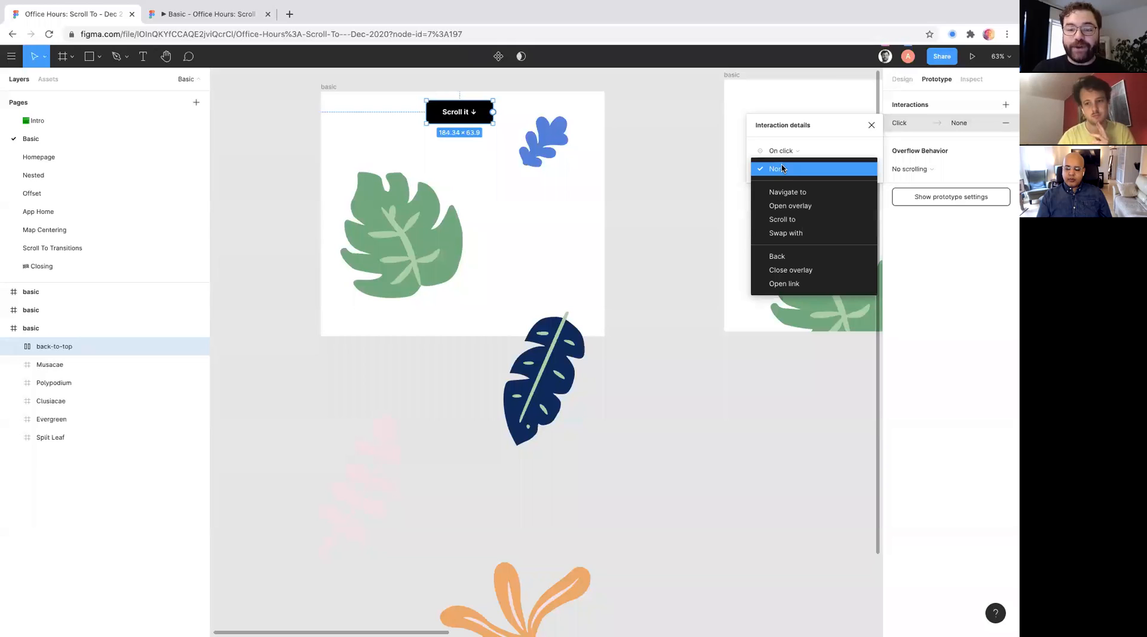
pyautogui.click(790, 221)
pyautogui.click(835, 172)
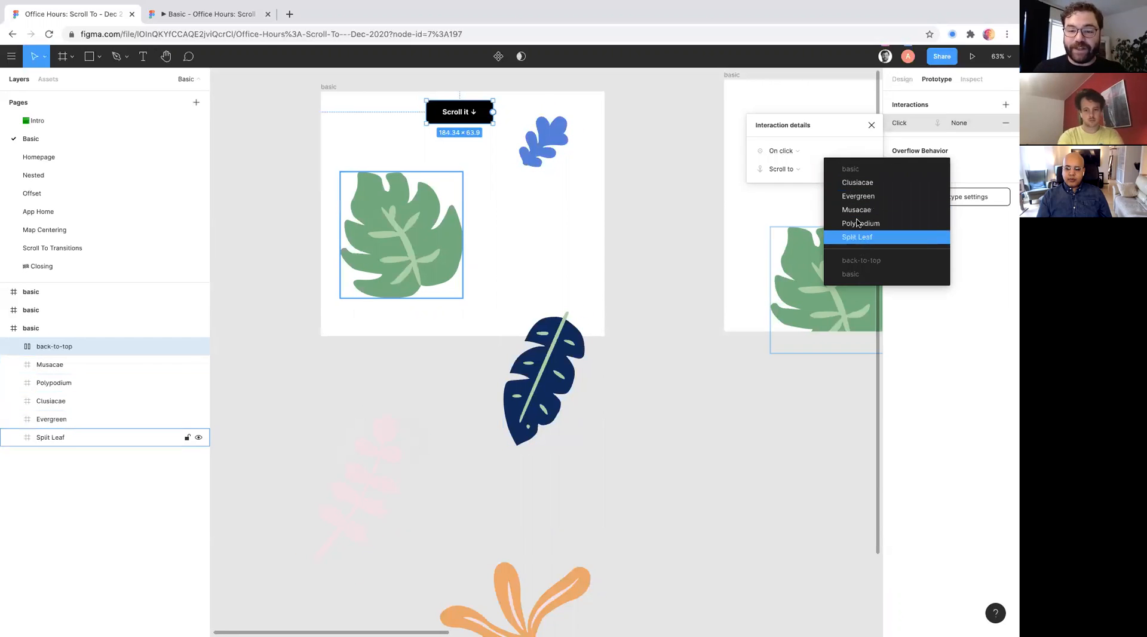
pyautogui.click(840, 154)
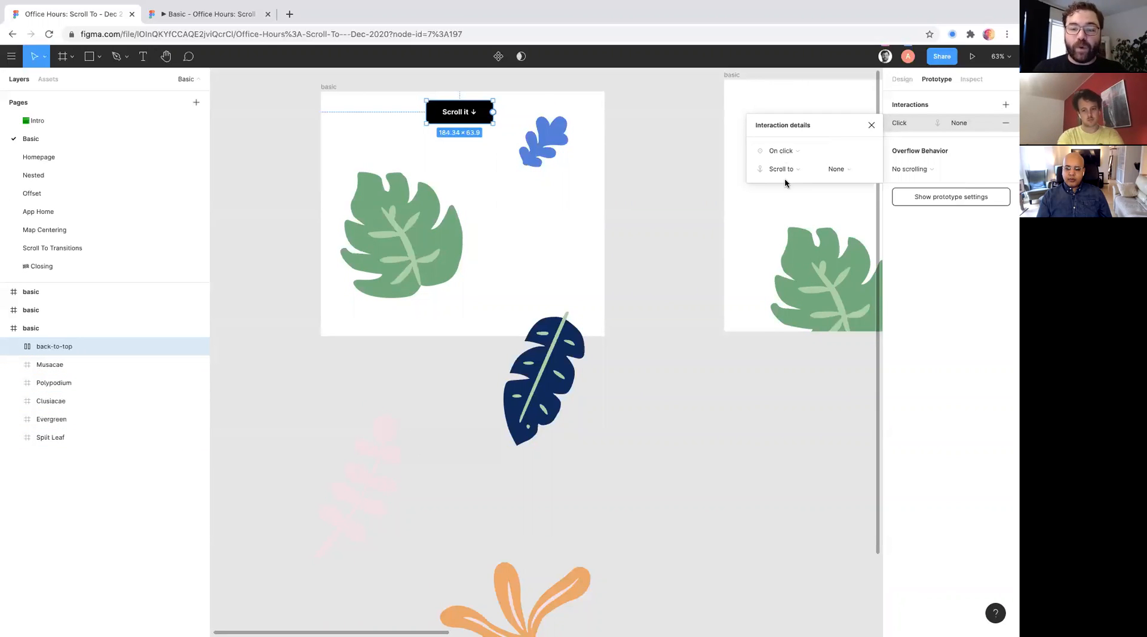
# - Delete the button's unfinished click interaction and draw a new Scroll to connection from the button to the navy leaf
pyautogui.click(1002, 123)
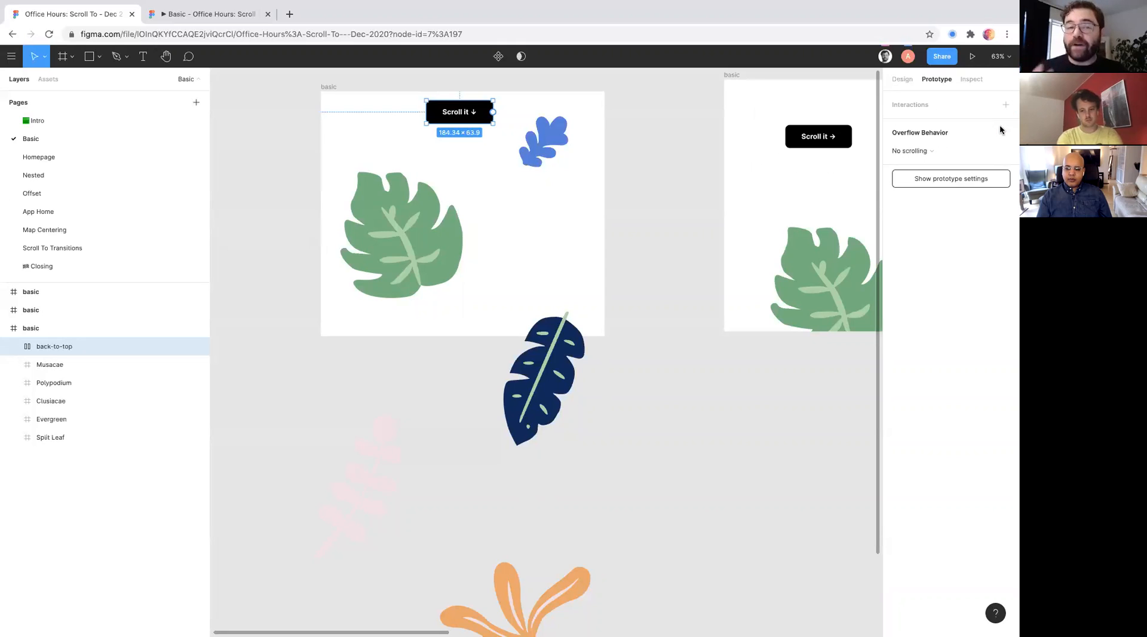
pyautogui.click(468, 94)
pyautogui.click(470, 112)
pyautogui.scroll(-3, 469, 112)
pyautogui.scroll(5, 469, 111)
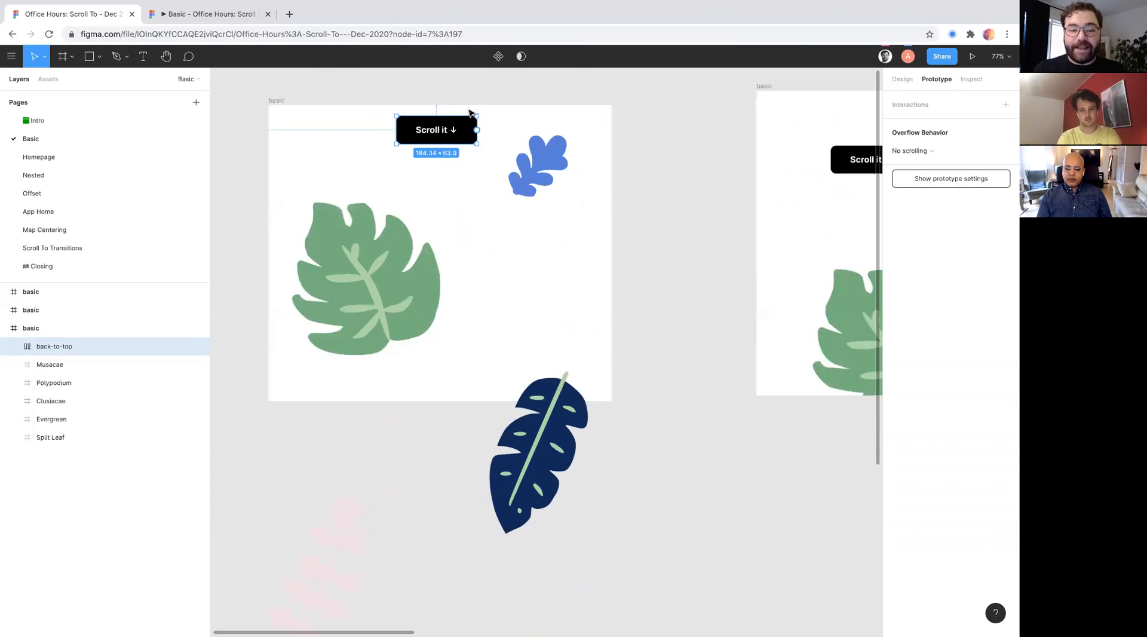
pyautogui.scroll(3, 469, 120)
pyautogui.scroll(-5, 497, 127)
pyautogui.moveTo(447, 132); pyautogui.dragTo(656, 220)
pyautogui.hotkey('ctrl', 'Left')
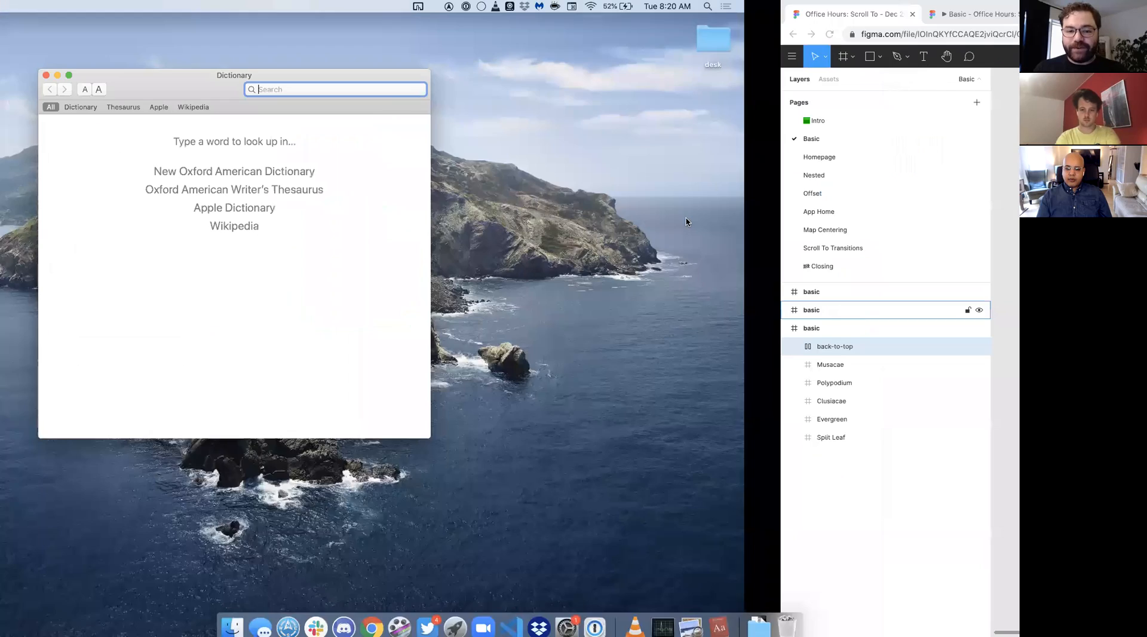
pyautogui.hotkey('ctrl', 'Right')
pyautogui.moveTo(449, 136); pyautogui.dragTo(501, 358)
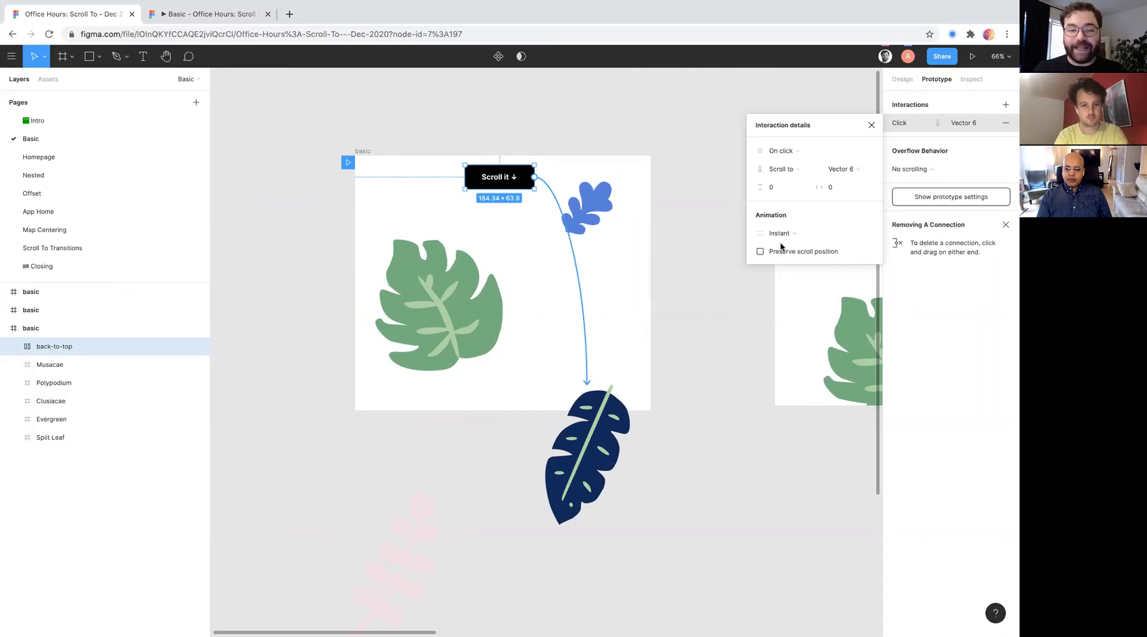
# - Switch to the Dictionary app, try to quit it, and return to the Figma design file
pyautogui.scroll(-3, 472, 250)
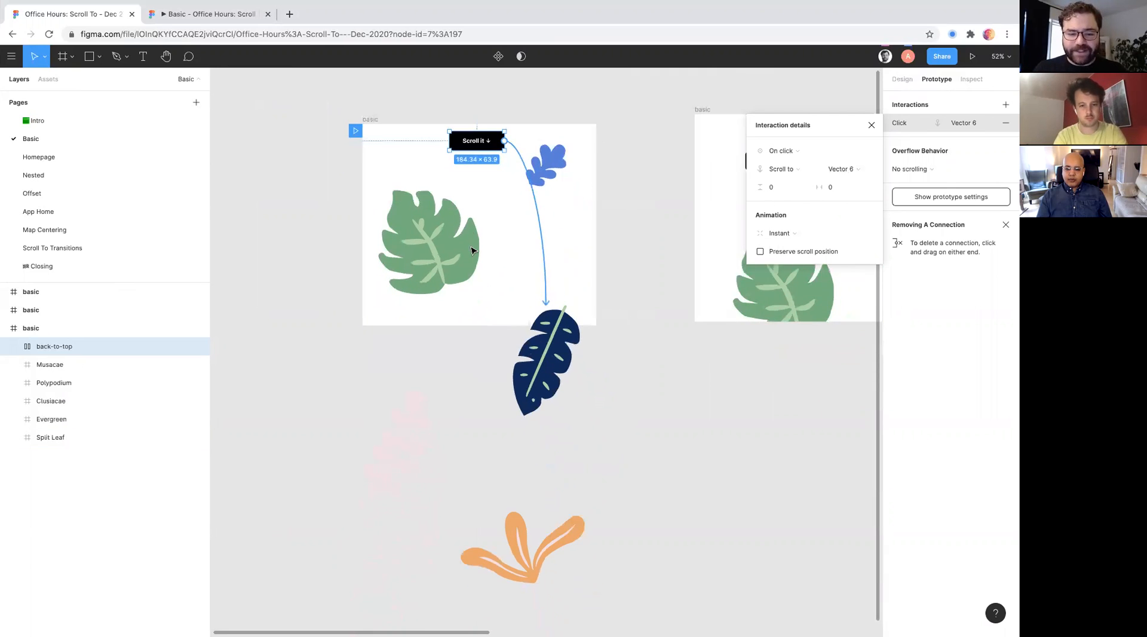
pyautogui.press('super+Tab')
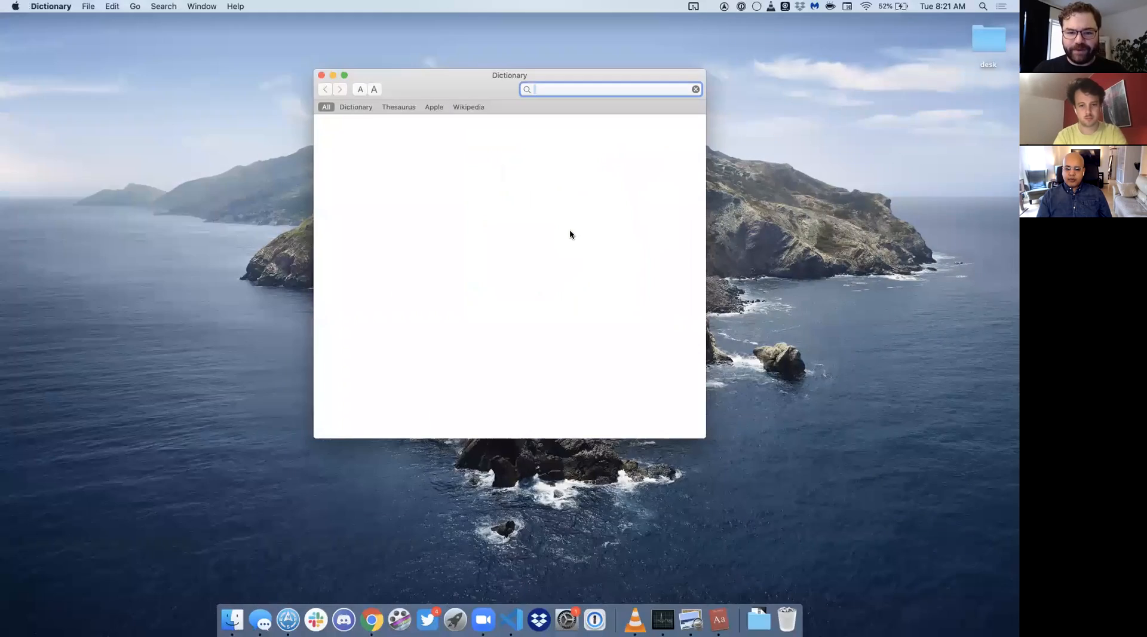
pyautogui.hotkey('ctrl', 'Right')
pyautogui.hotkey('ctrl', 'Right')
pyautogui.hotkey('ctrl', 'Left')
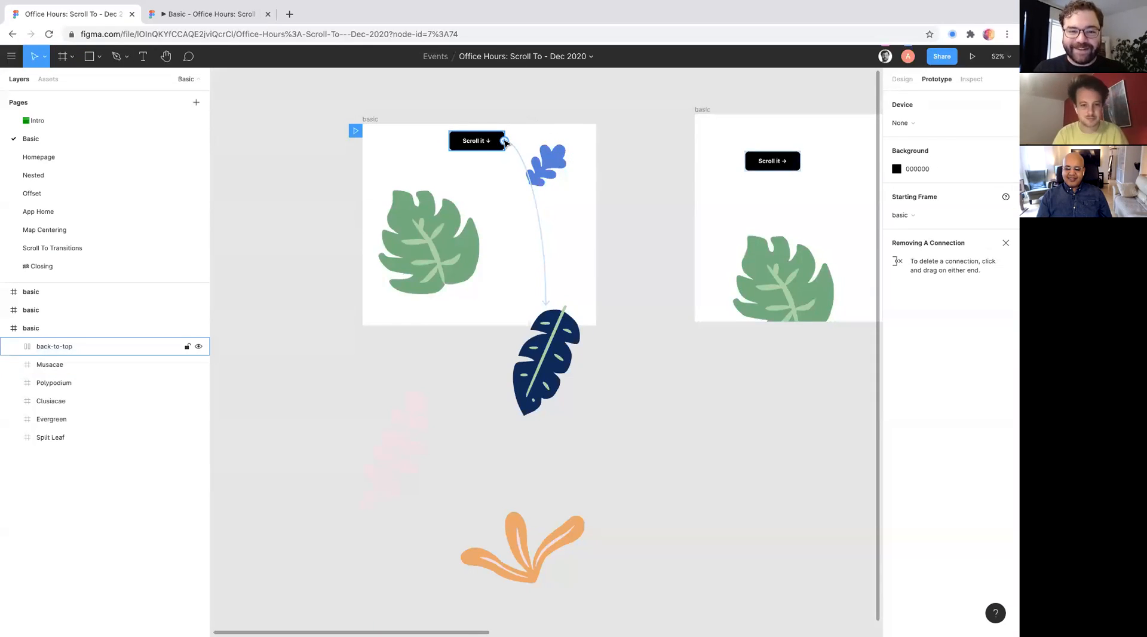
pyautogui.hotkey('ctrl', 'Left')
pyautogui.hotkey('ctrl', 'Right')
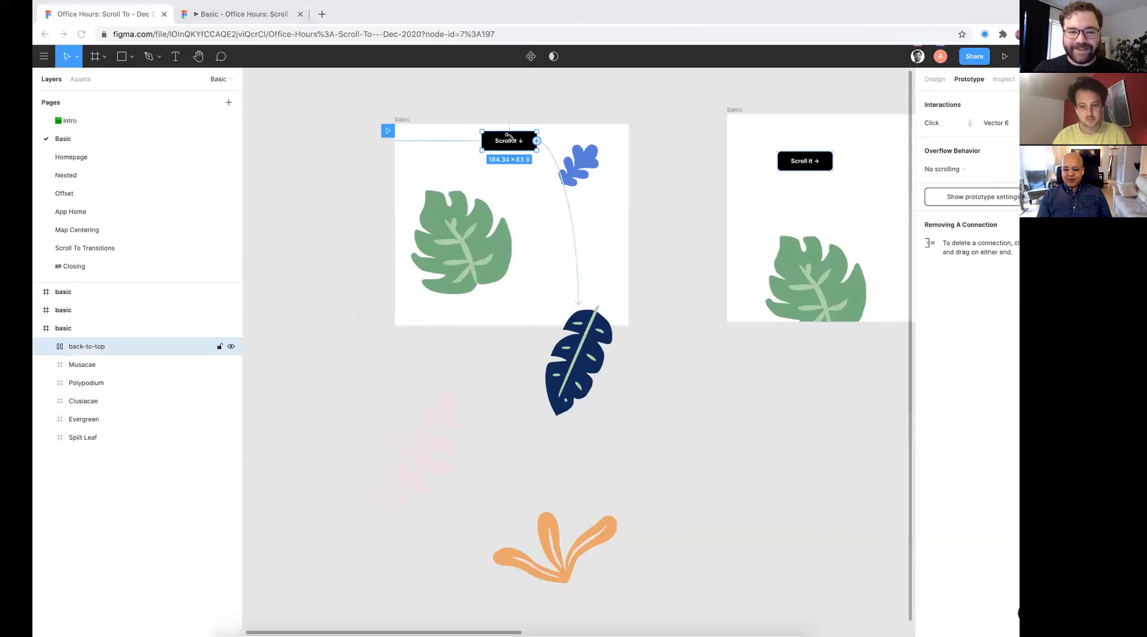
pyautogui.hotkey('ctrl', 'Left')
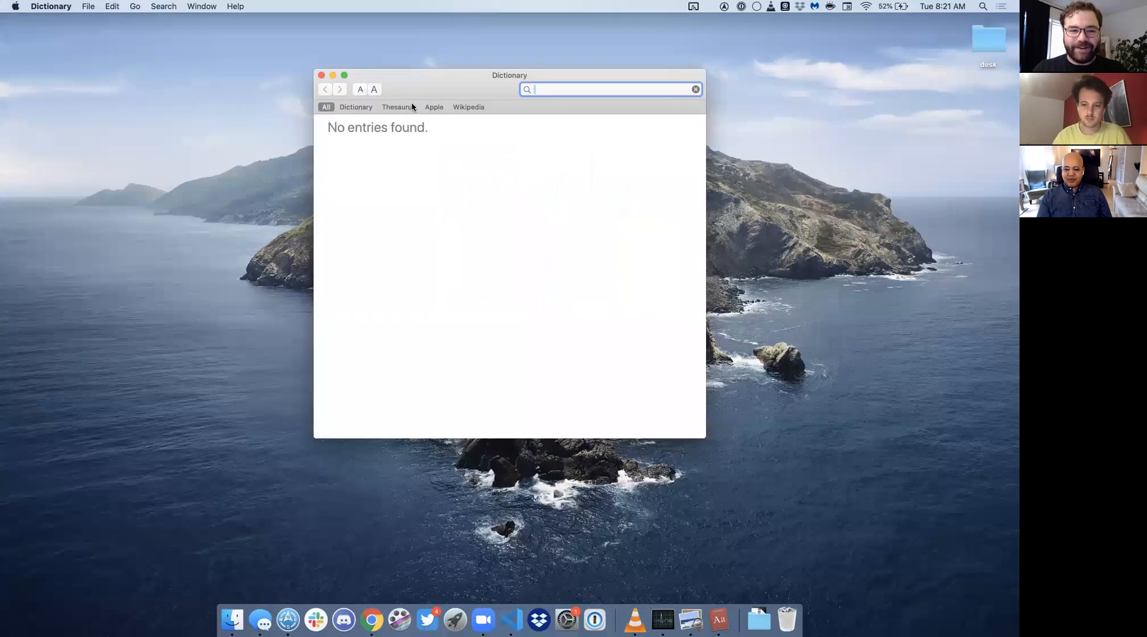
pyautogui.press('super+q')
pyautogui.hotkey('ctrl', 'Right')
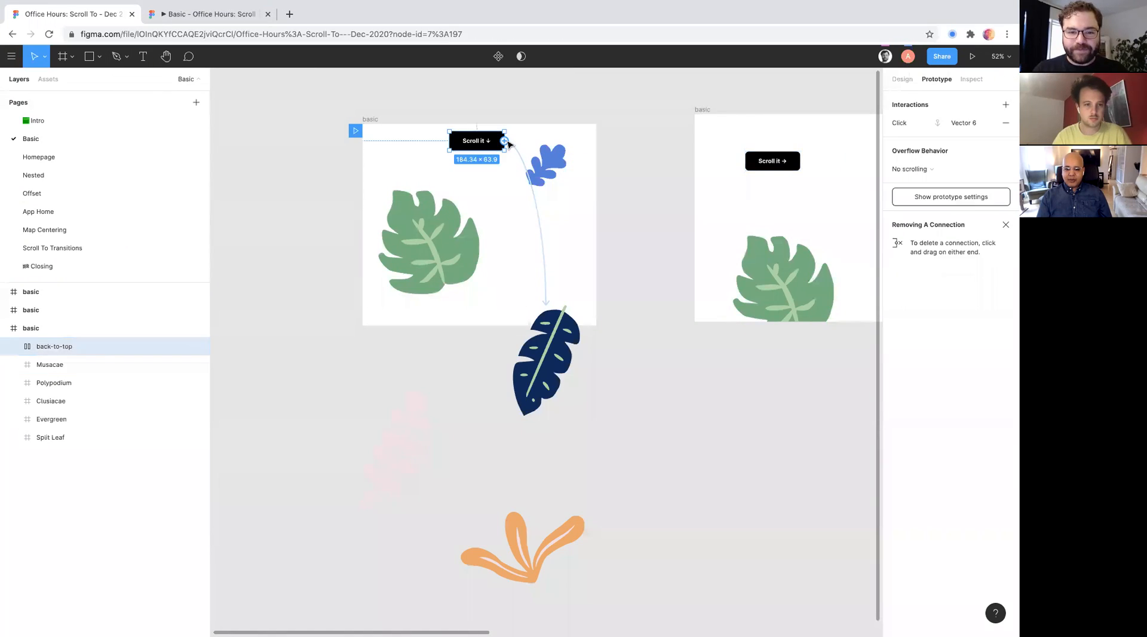
pyautogui.hotkey('ctrl', 'Left')
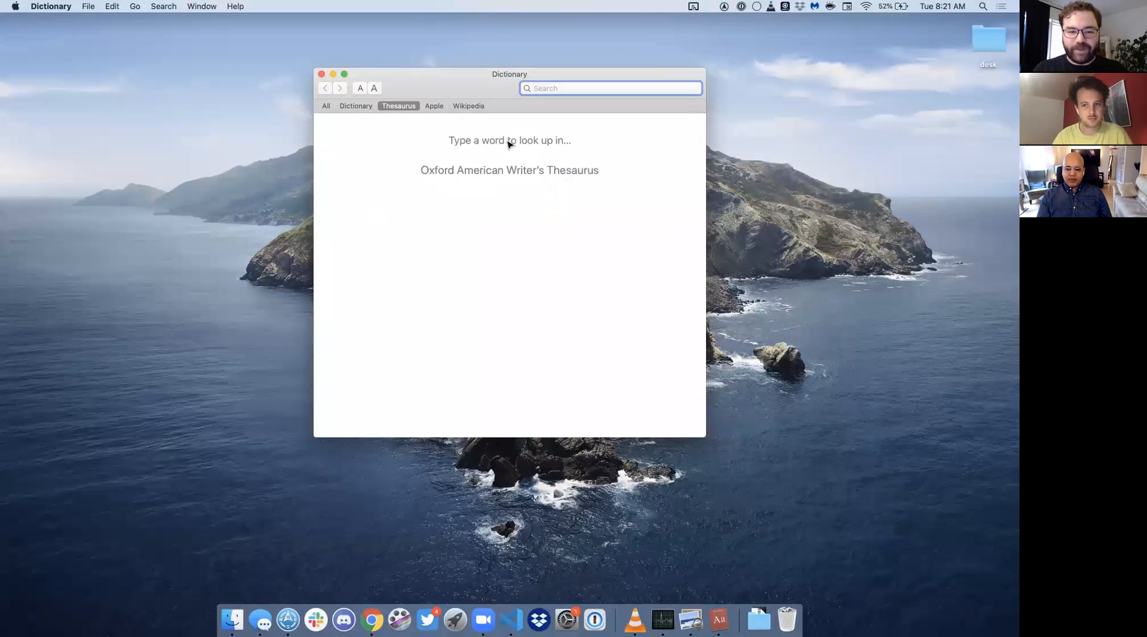
pyautogui.hotkey('ctrl', 'Right')
# - Retarget the "Scroll it ↓" button's click Scroll to connection to the orange plant
pyautogui.moveTo(508, 144); pyautogui.dragTo(532, 523)
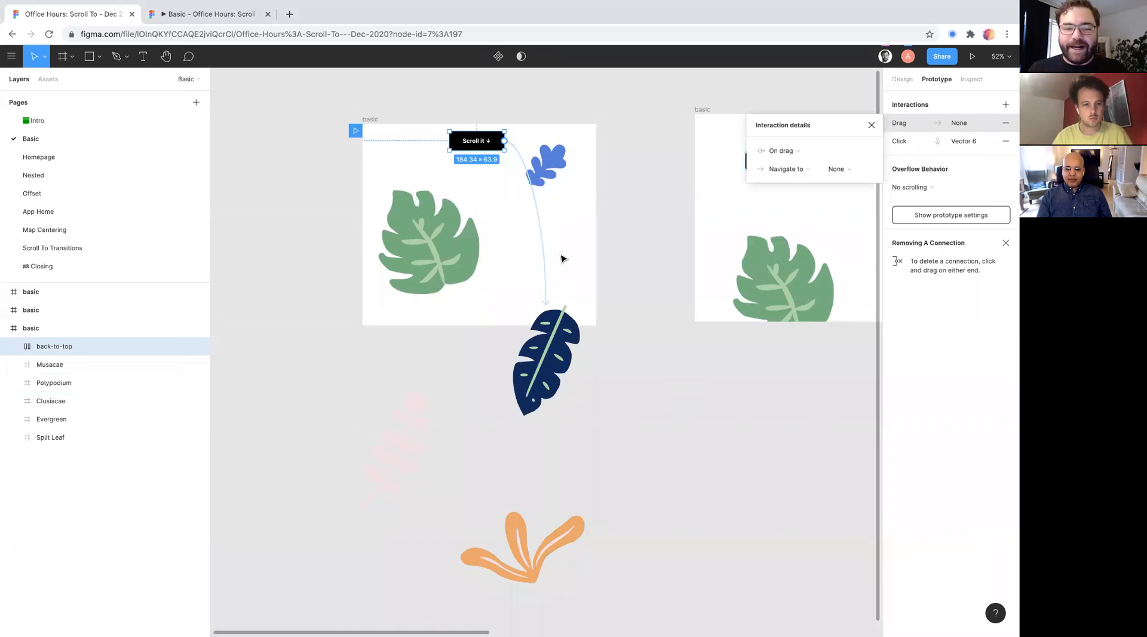
pyautogui.moveTo(524, 158); pyautogui.dragTo(525, 526)
pyautogui.scroll(-2, 504, 193)
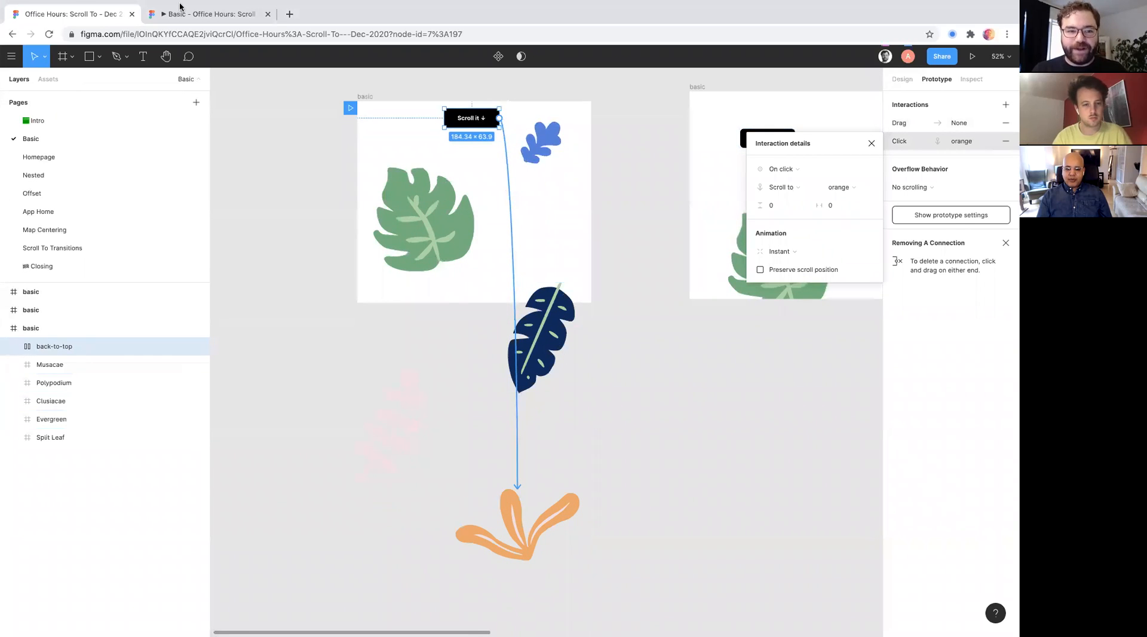
# - Test the button's instant Scroll to action in the prototype preview and return to the design file
pyautogui.click(197, 14)
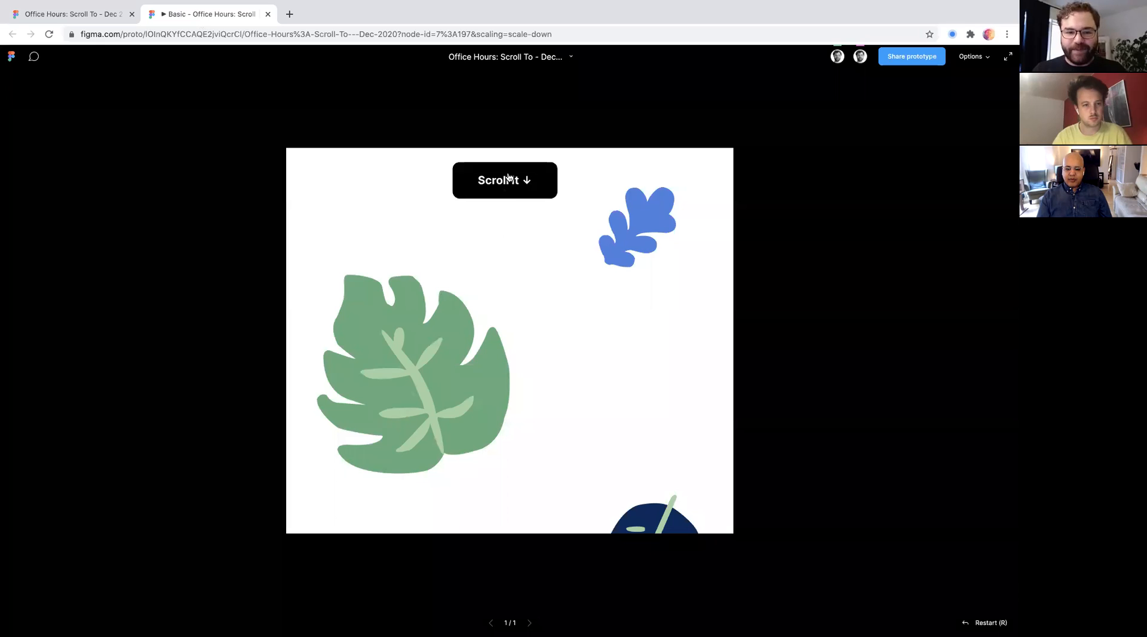
pyautogui.click(510, 182)
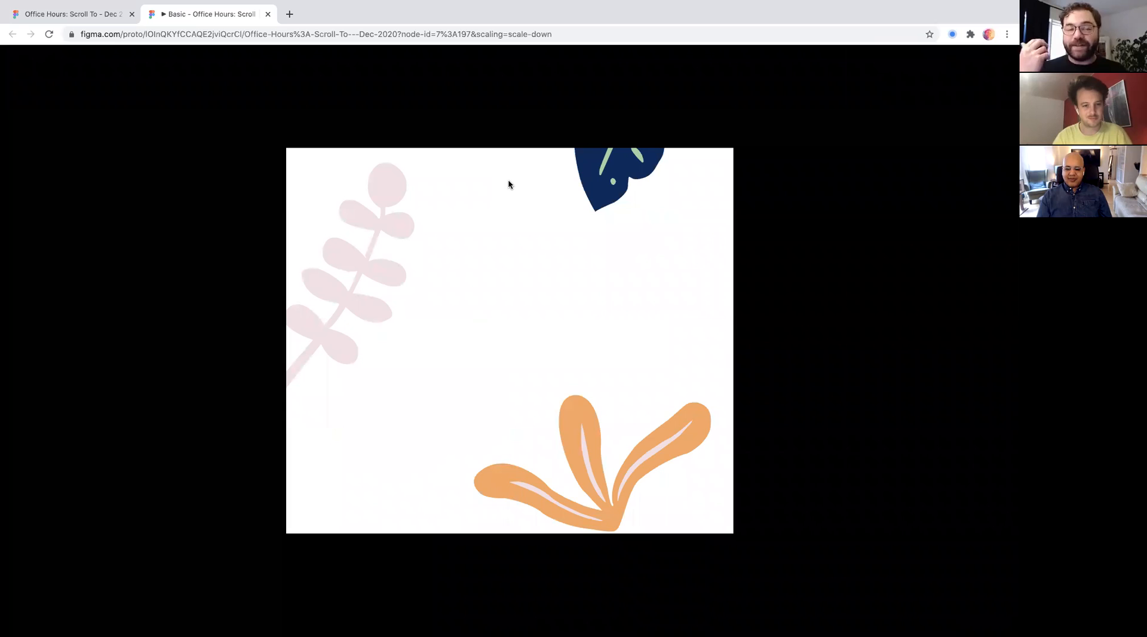
pyautogui.click(96, 16)
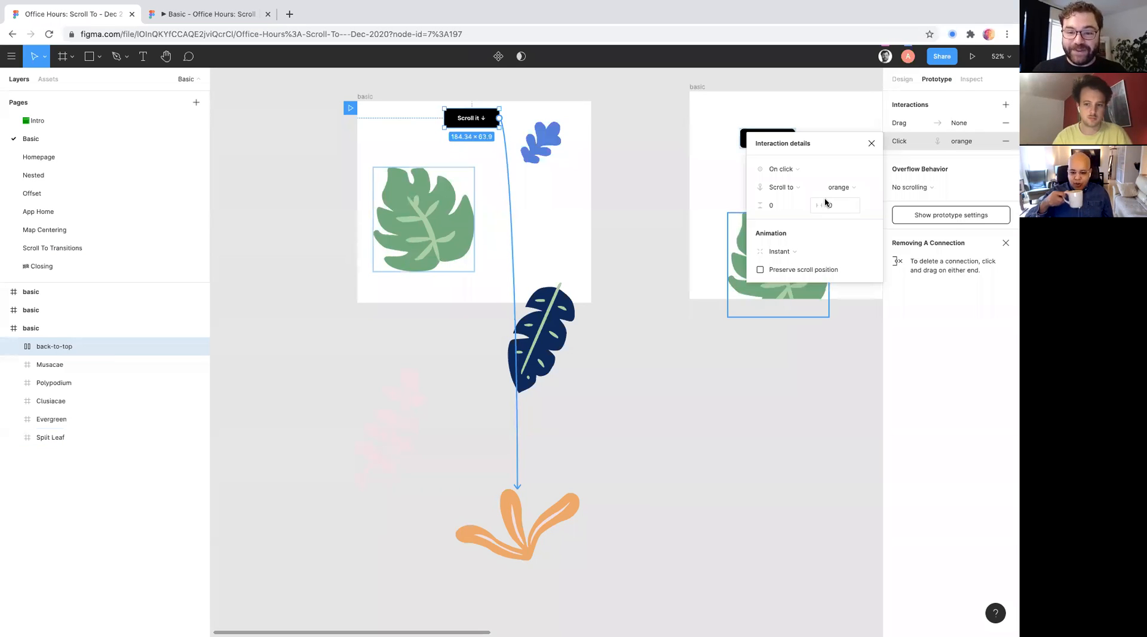
# - Set the click interaction's animation type to Animate
pyautogui.click(779, 254)
pyautogui.click(779, 267)
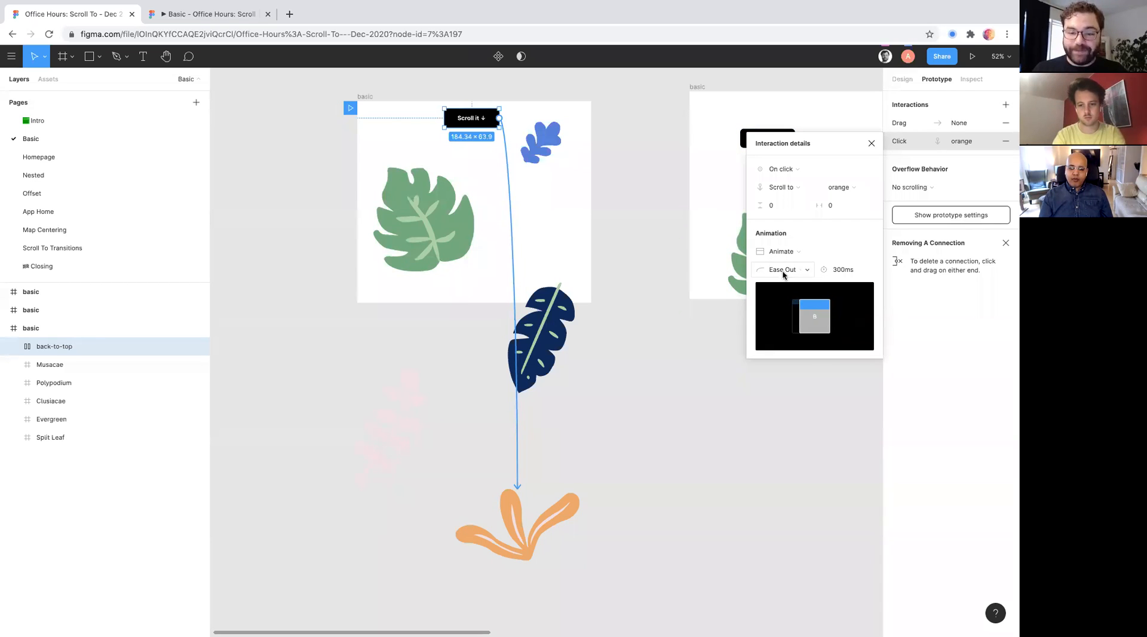
pyautogui.click(796, 256)
pyautogui.click(796, 256)
# - Switch the animation's easing to Custom and reshape the curve with its end handle to 0, 0, 0.64, 1.06
pyautogui.click(798, 273)
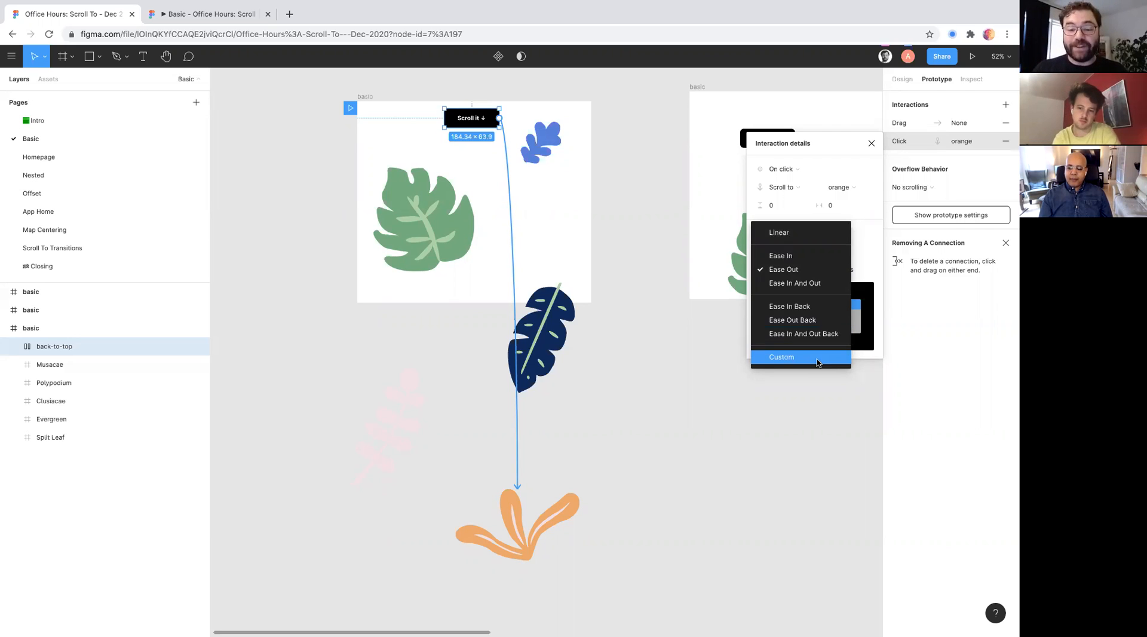
pyautogui.click(818, 358)
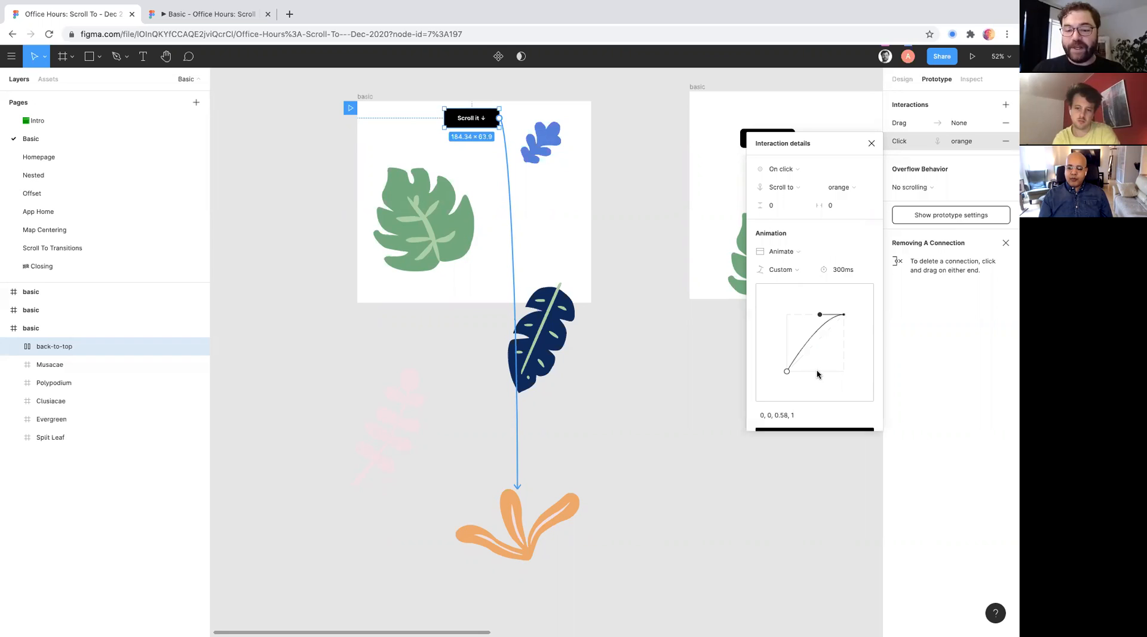
pyautogui.moveTo(820, 315); pyautogui.dragTo(825, 287)
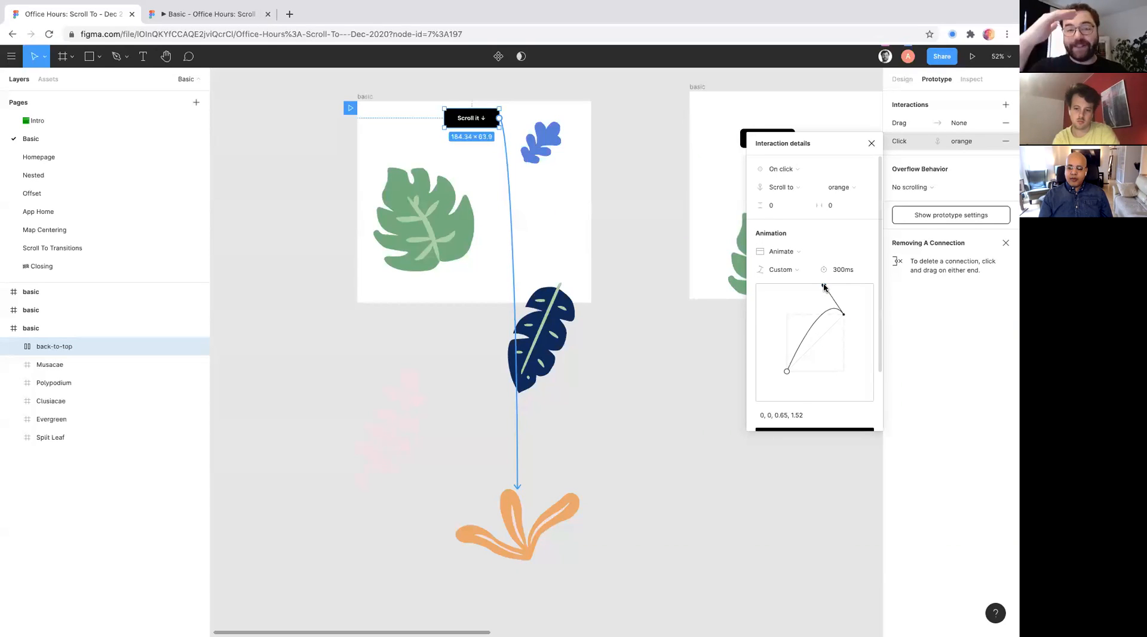
pyautogui.moveTo(824, 287); pyautogui.dragTo(823, 312)
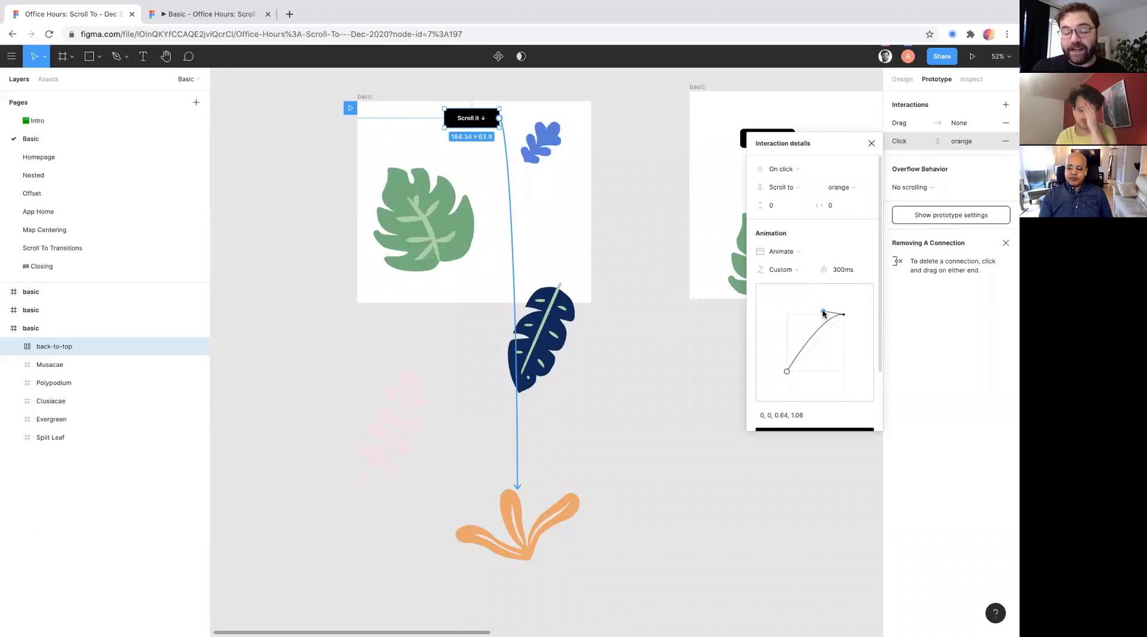
# - Set the animation's easing to Ease In And Out and test the button's scroll in the prototype preview
pyautogui.click(798, 270)
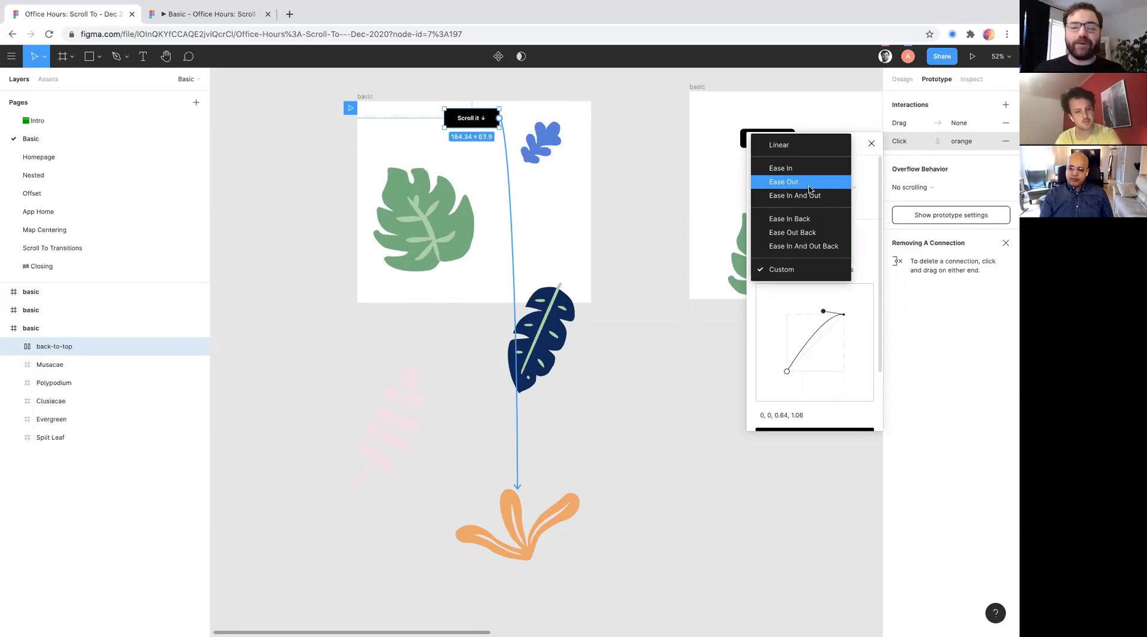
pyautogui.click(811, 196)
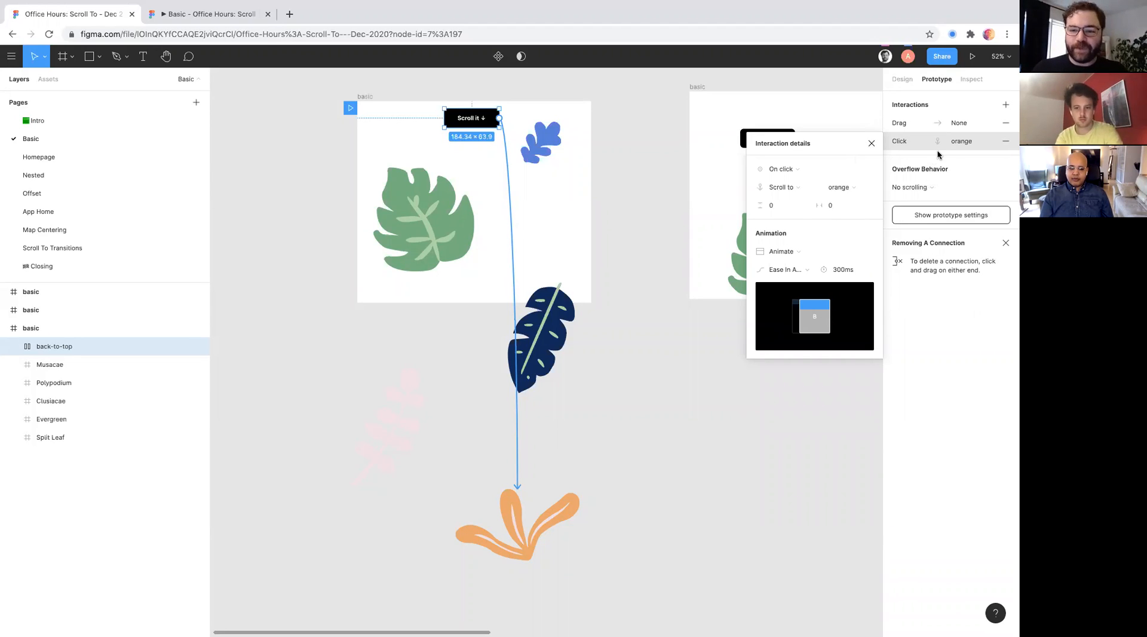
pyautogui.click(220, 19)
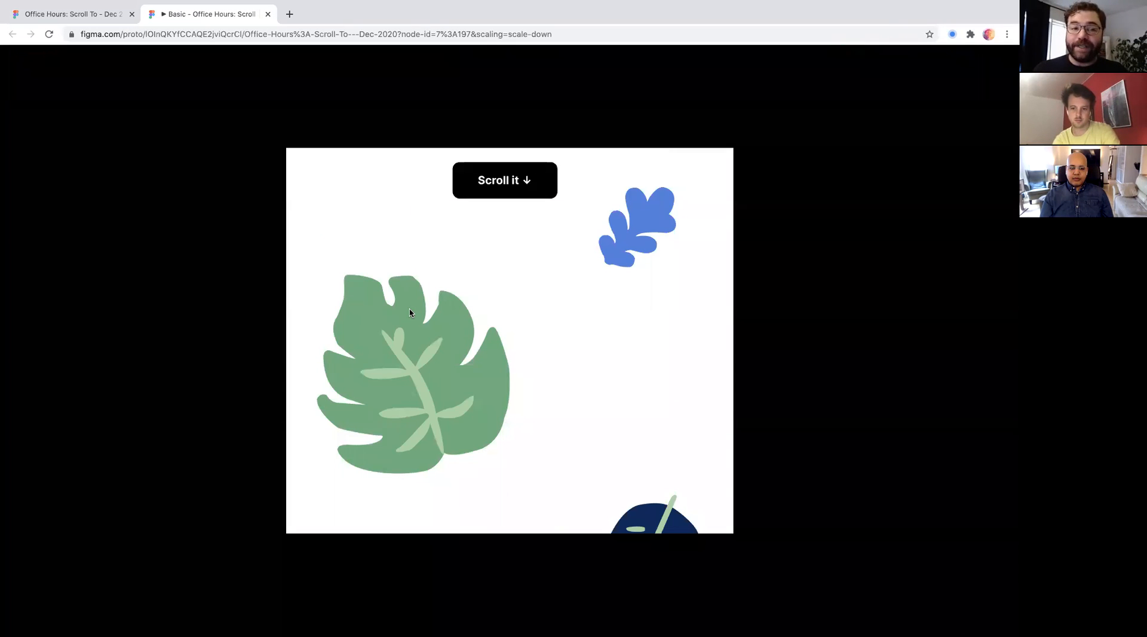
pyautogui.click(484, 190)
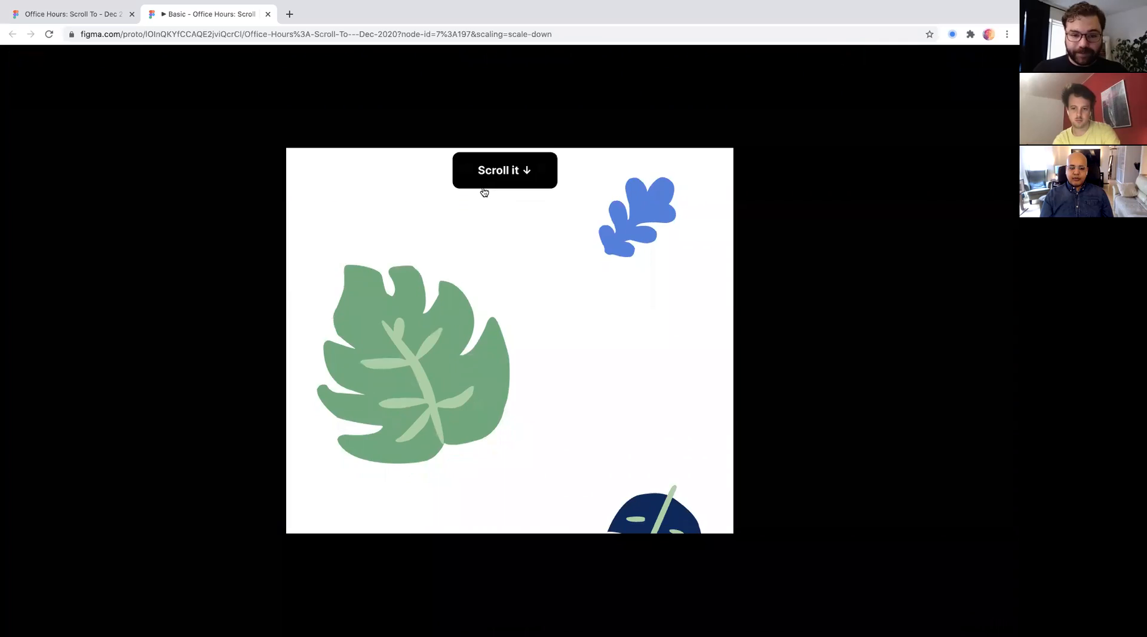
# - Set the scroll animation's duration to 1000 ms in the design file and test the button again in the prototype preview
pyautogui.click(70, 15)
pyautogui.click(850, 270)
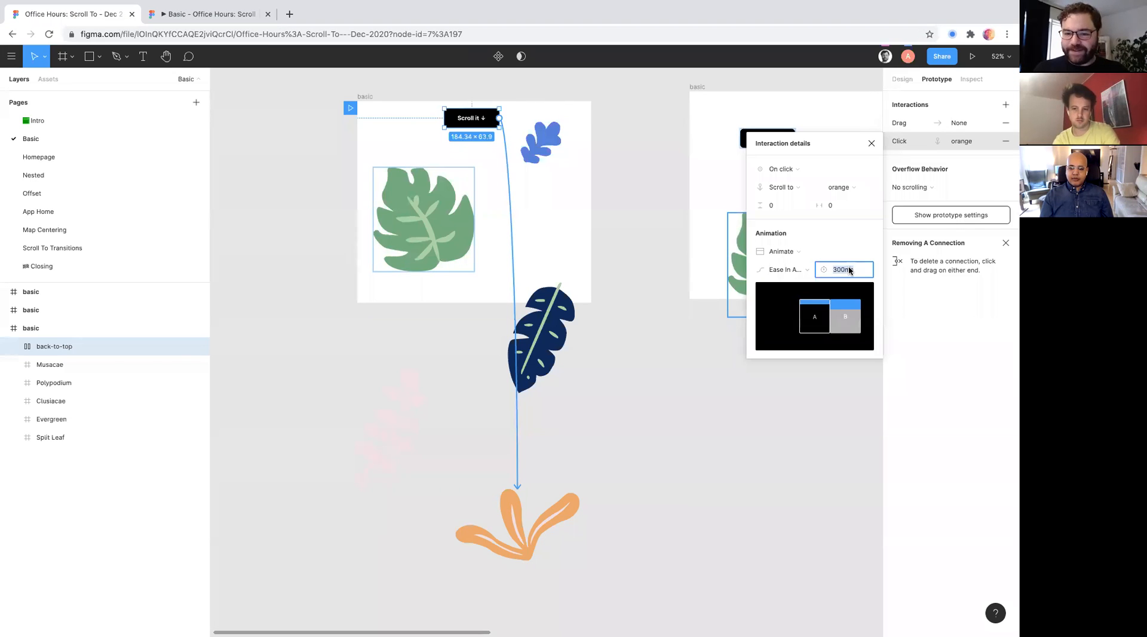
pyautogui.write('1000')
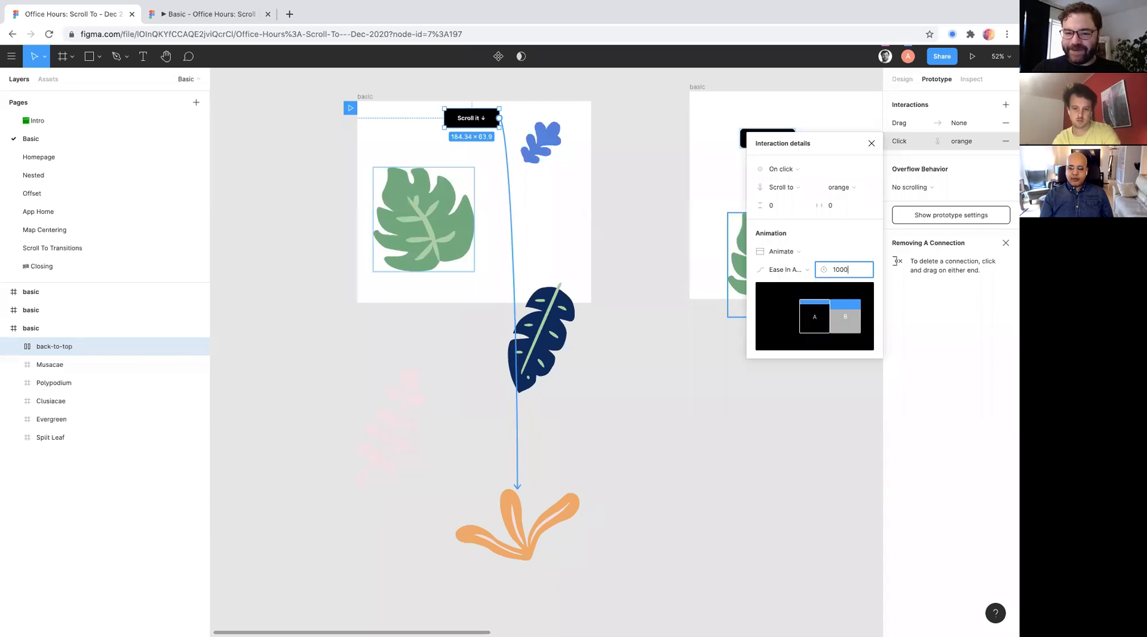
pyautogui.write('ms')
pyautogui.press('Return')
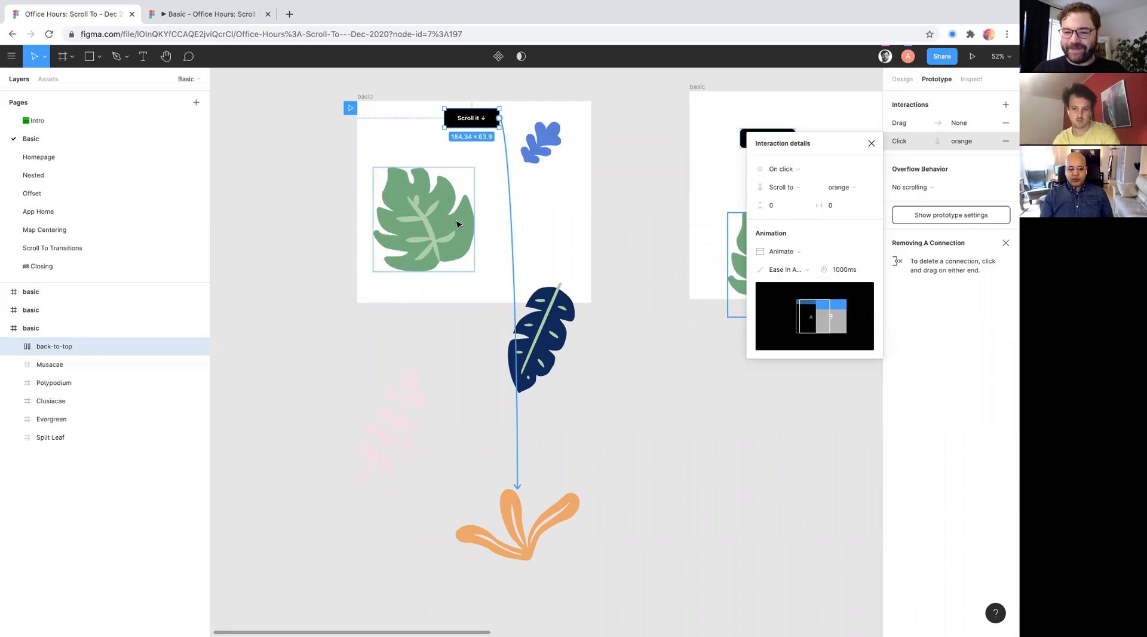
pyautogui.click(251, 14)
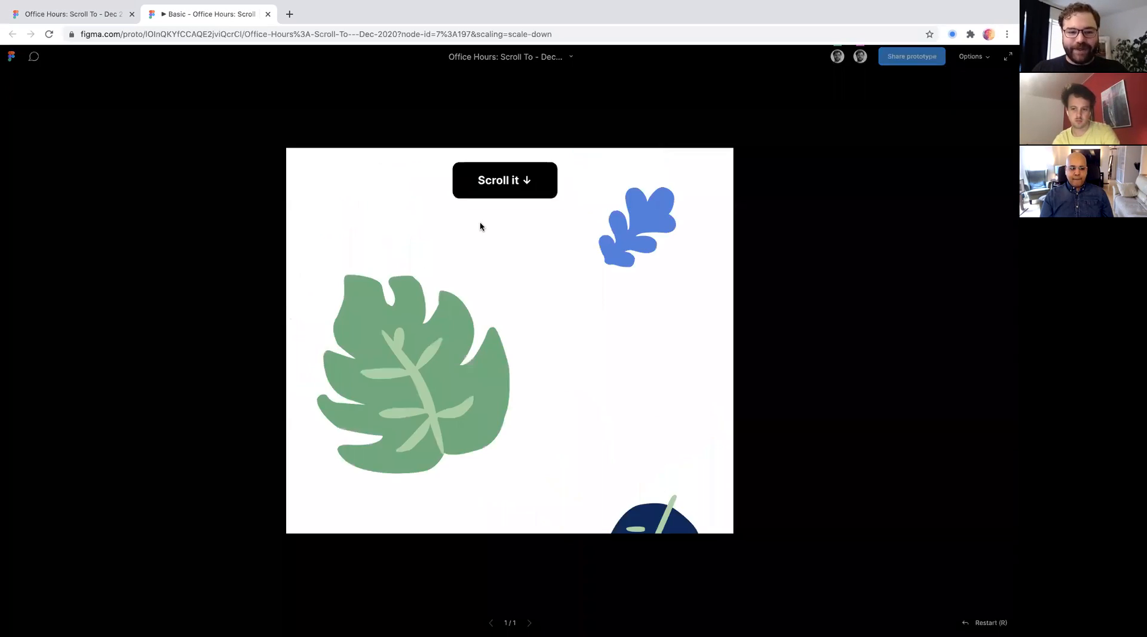
pyautogui.click(498, 168)
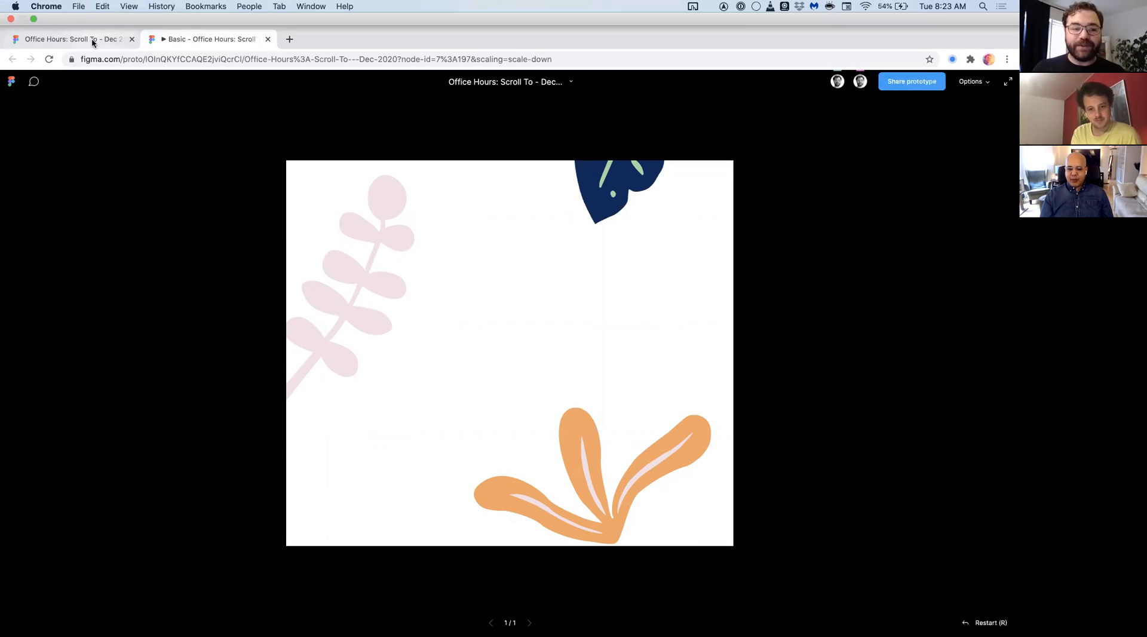
# - Move the orange plant up-left to just below the first frame and test the "Scroll it ↓" button in the prototype preview
pyautogui.click(92, 41)
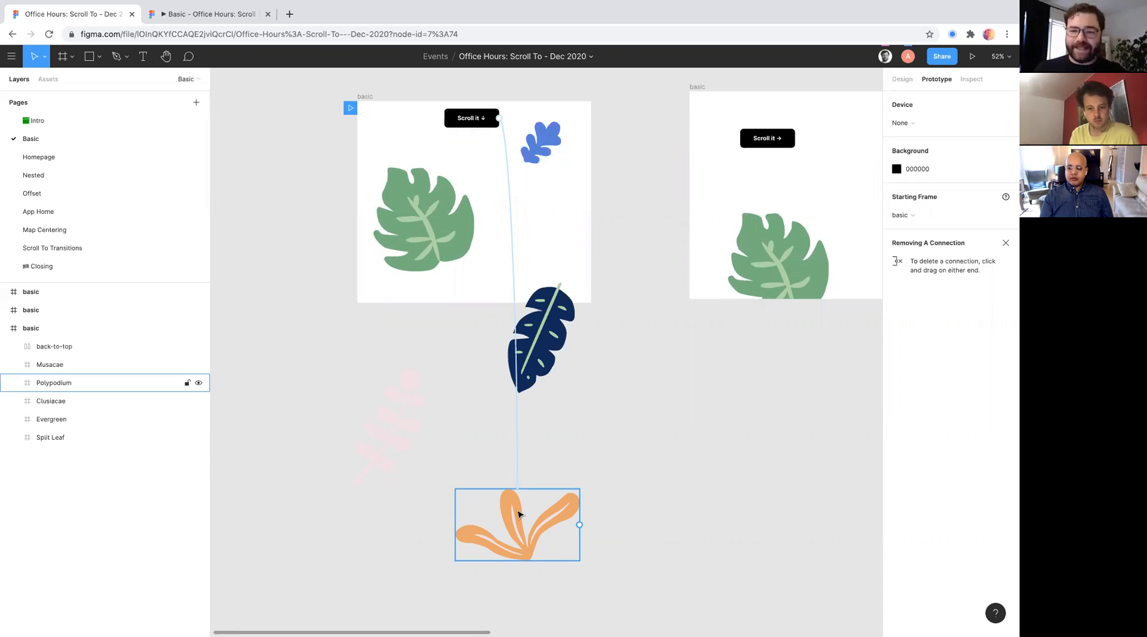
pyautogui.moveTo(518, 512); pyautogui.dragTo(420, 350)
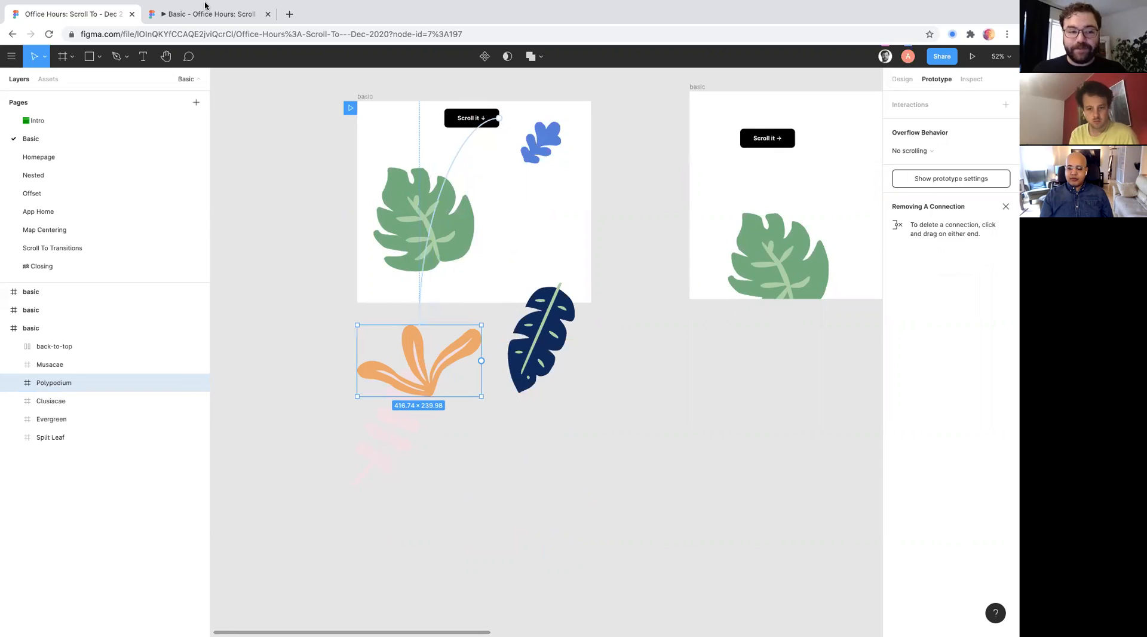
pyautogui.click(165, 13)
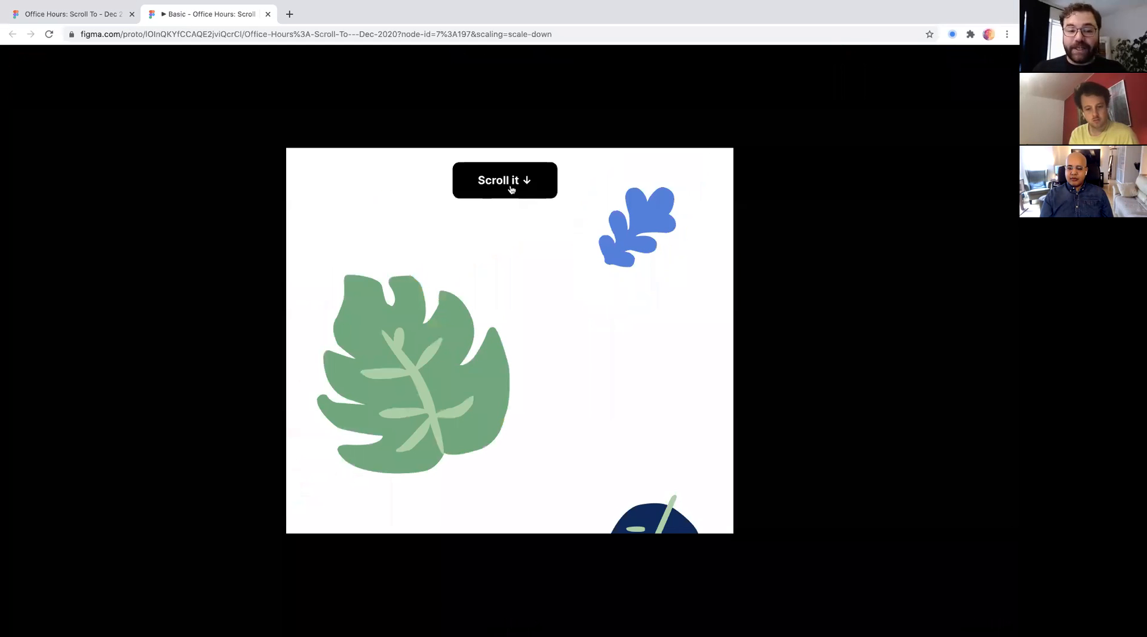
pyautogui.click(511, 188)
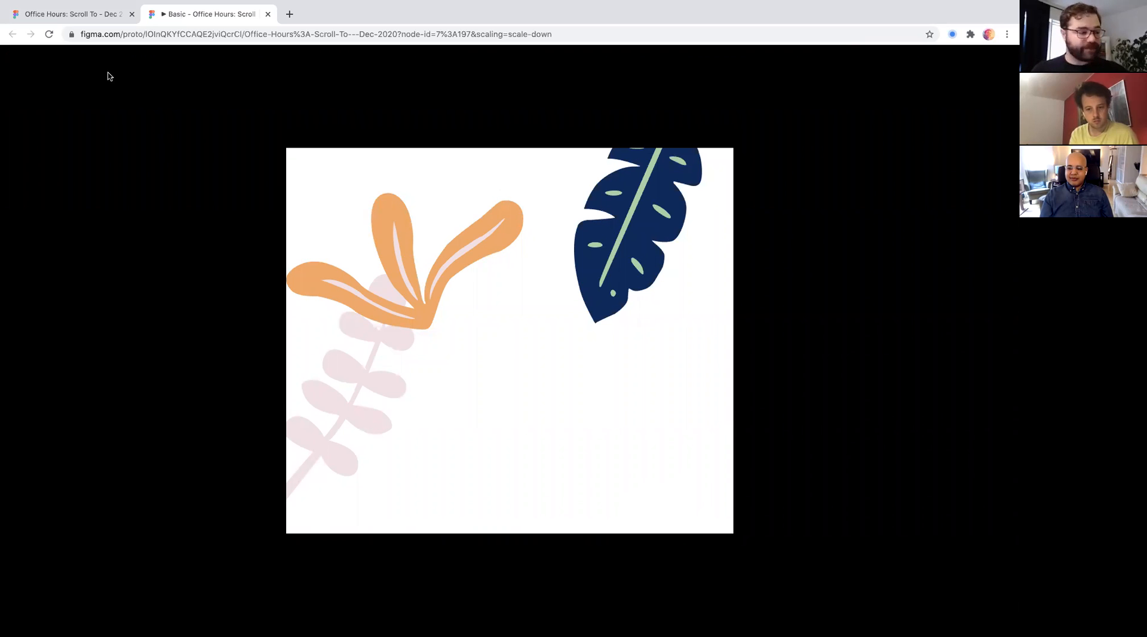
pyautogui.click(70, 14)
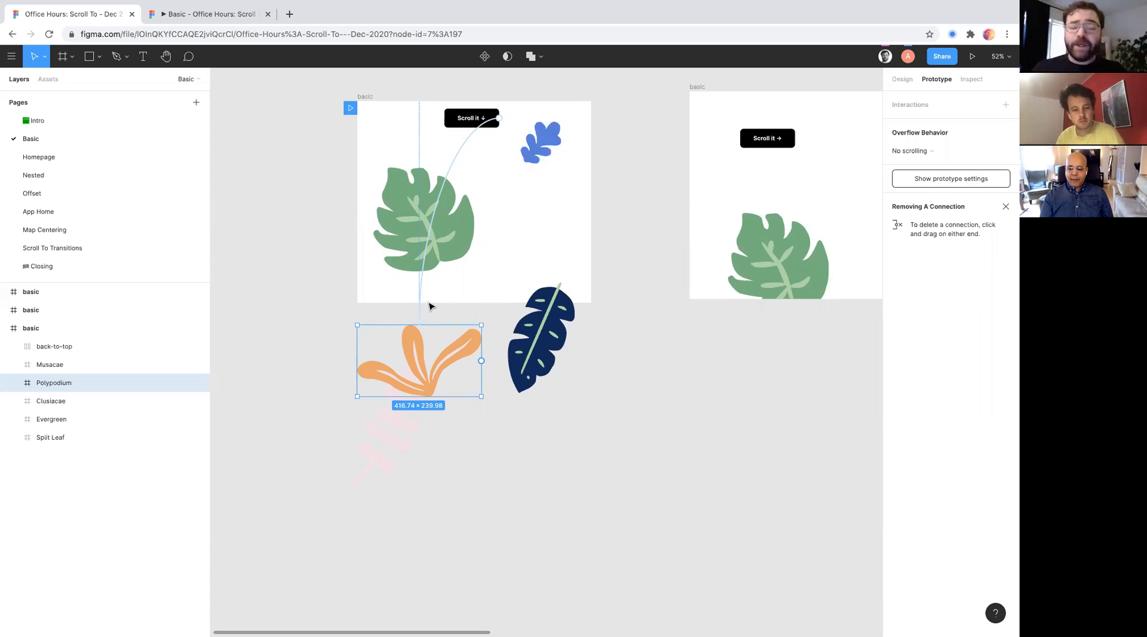
# - Narrow the frame holding the "Scroll it →" button to a width of about 804 and turn off its content clipping
pyautogui.hscroll(5, 376, 332)
pyautogui.scroll(2, 376, 332)
pyautogui.scroll(-3, 377, 333)
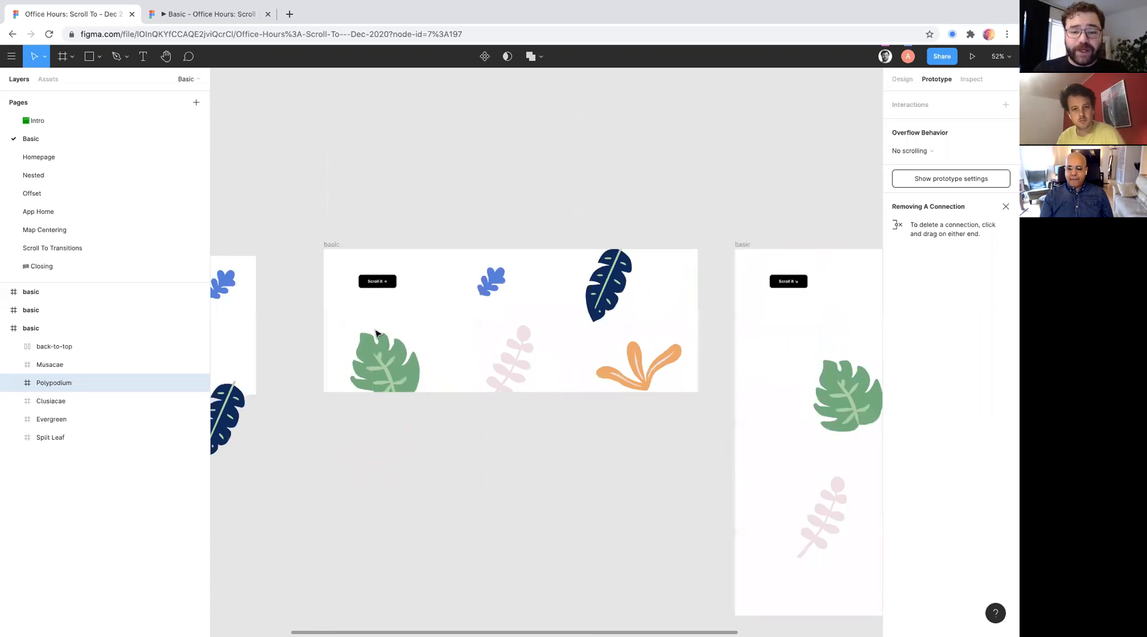
pyautogui.scroll(3, 377, 333)
pyautogui.click(307, 206)
pyautogui.hscroll(2, 309, 211)
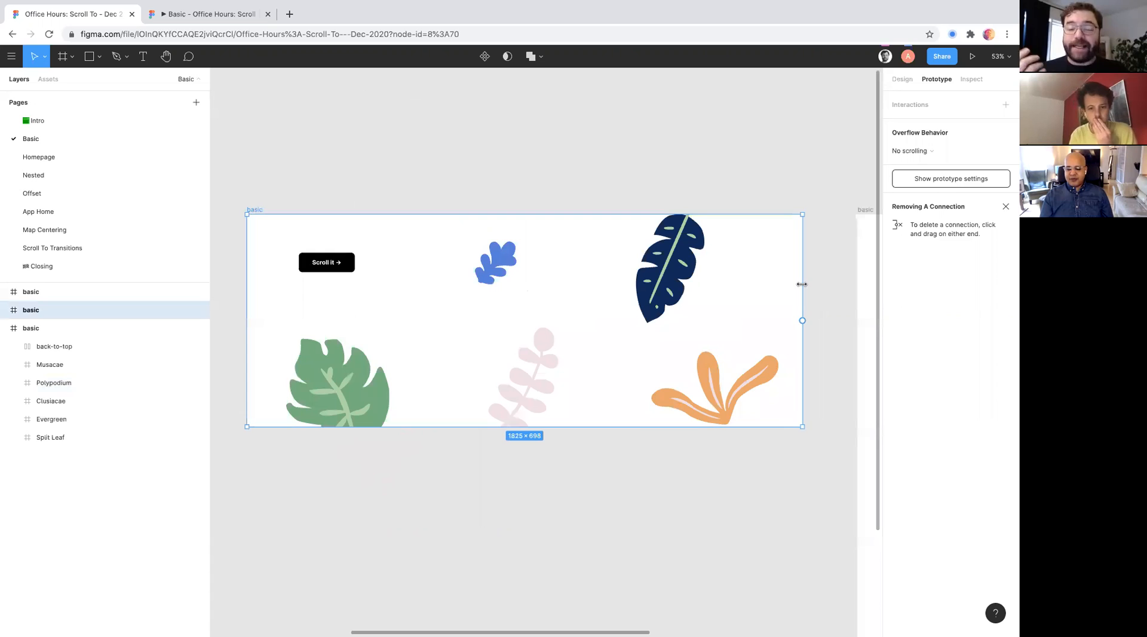
pyautogui.moveTo(802, 284); pyautogui.dragTo(495, 299)
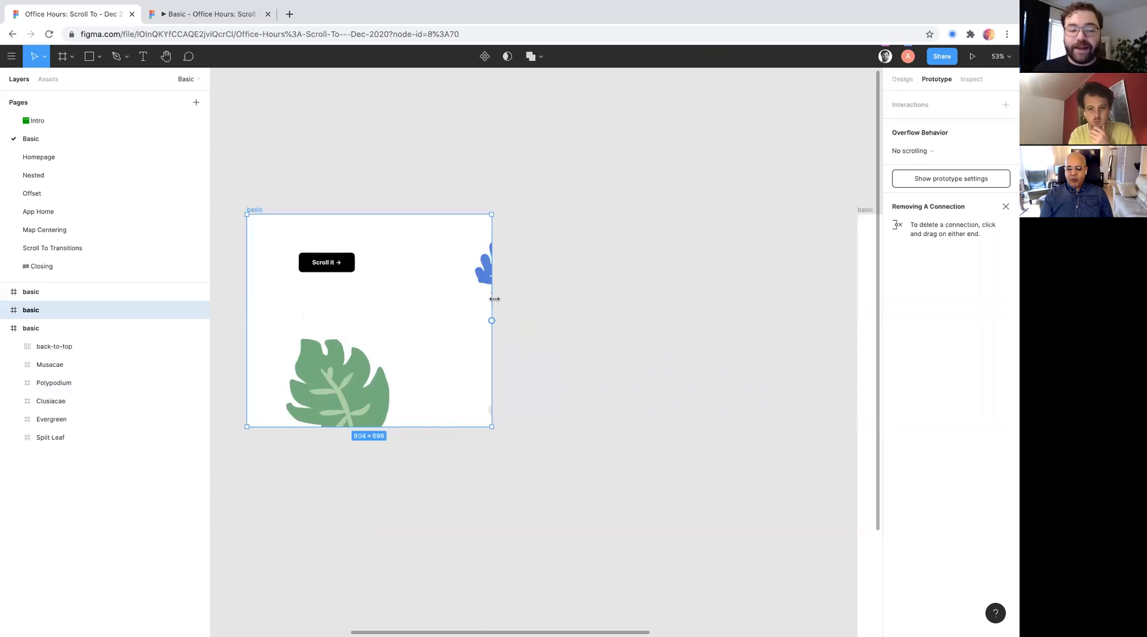
pyautogui.click(902, 79)
pyautogui.click(897, 201)
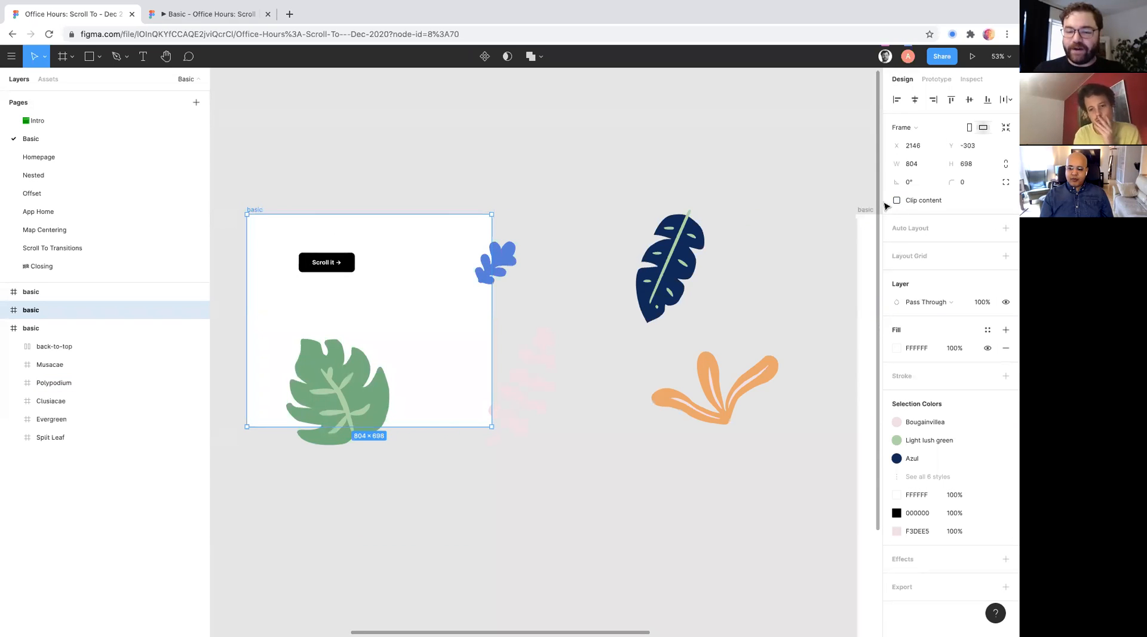
# - Connect the "Scroll it →" button to the orange plant with an on-click Scroll To interaction
pyautogui.scroll(1, 354, 229)
pyautogui.click(337, 281)
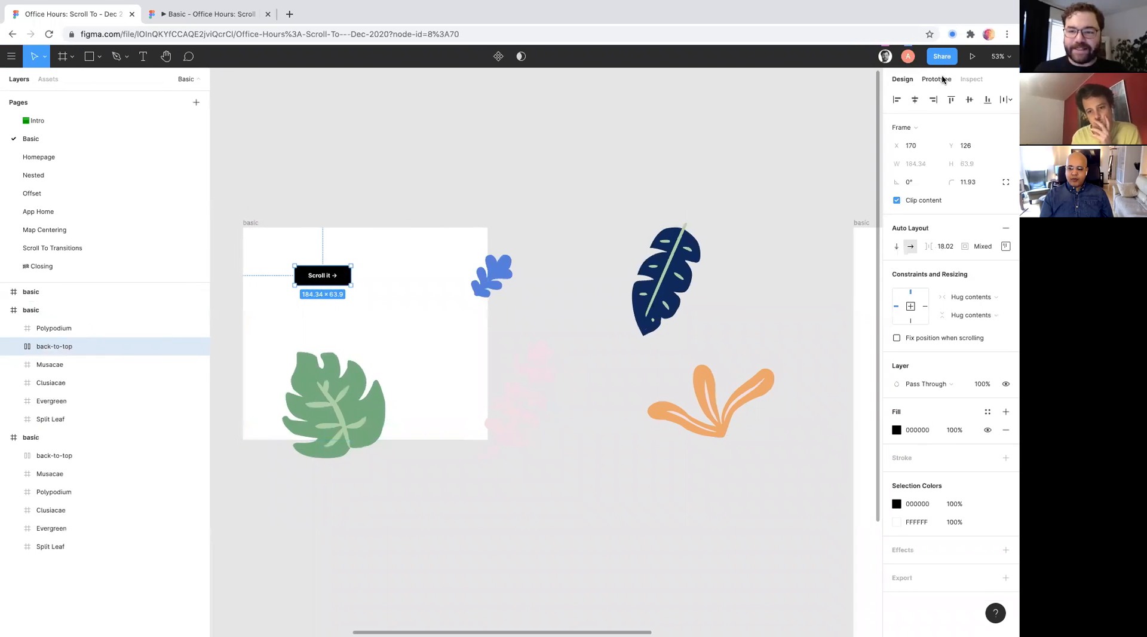
pyautogui.click(943, 80)
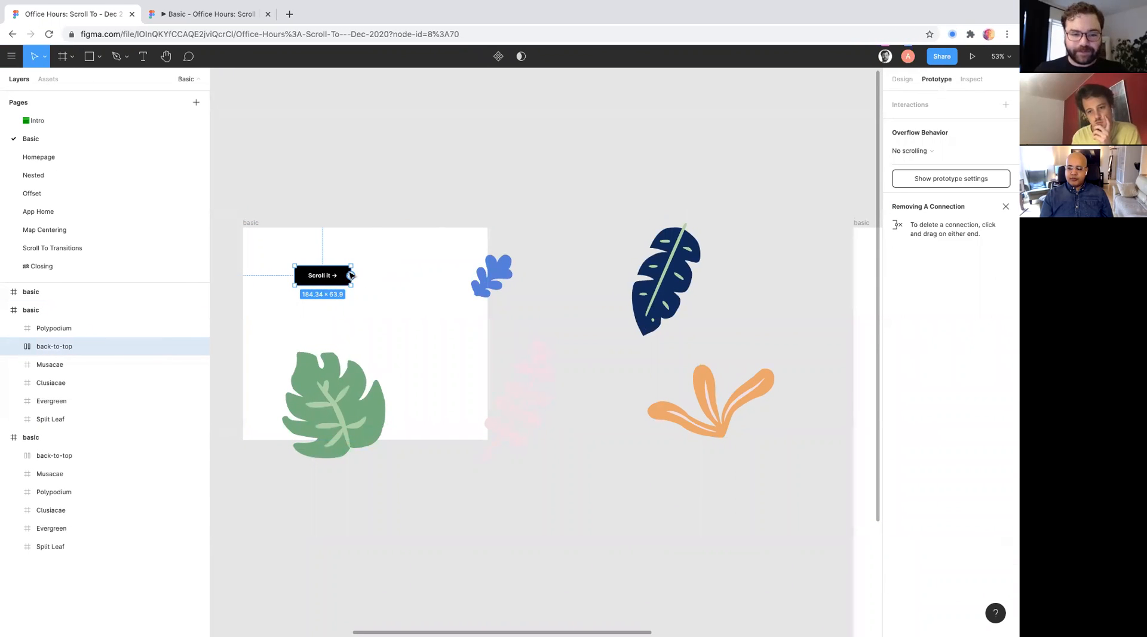
pyautogui.moveTo(351, 276); pyautogui.dragTo(703, 371)
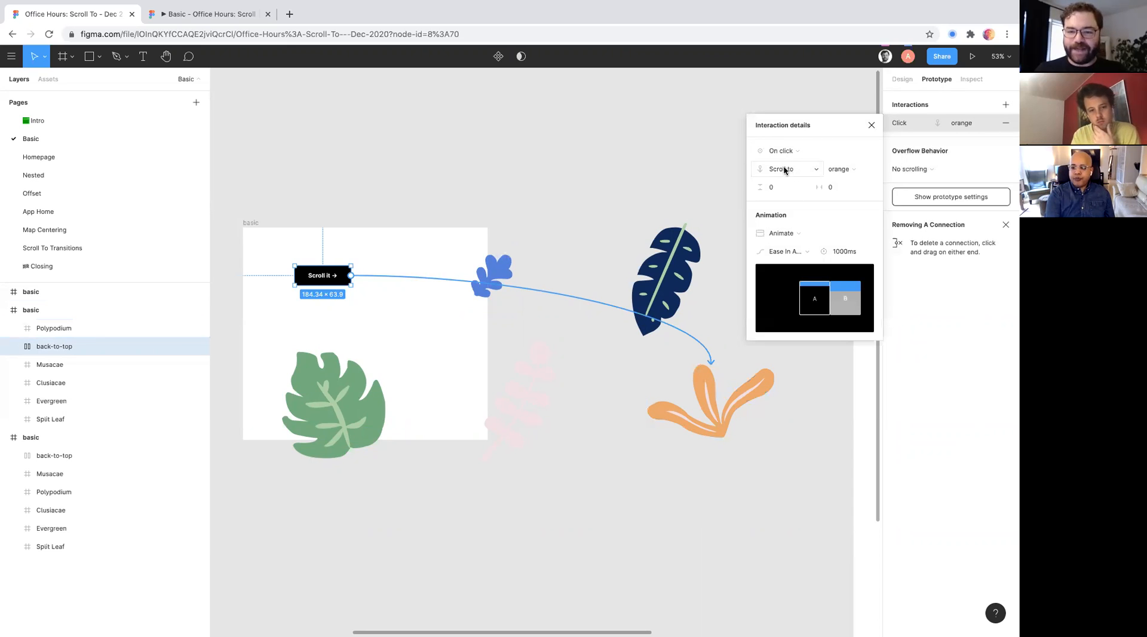
pyautogui.click(912, 156)
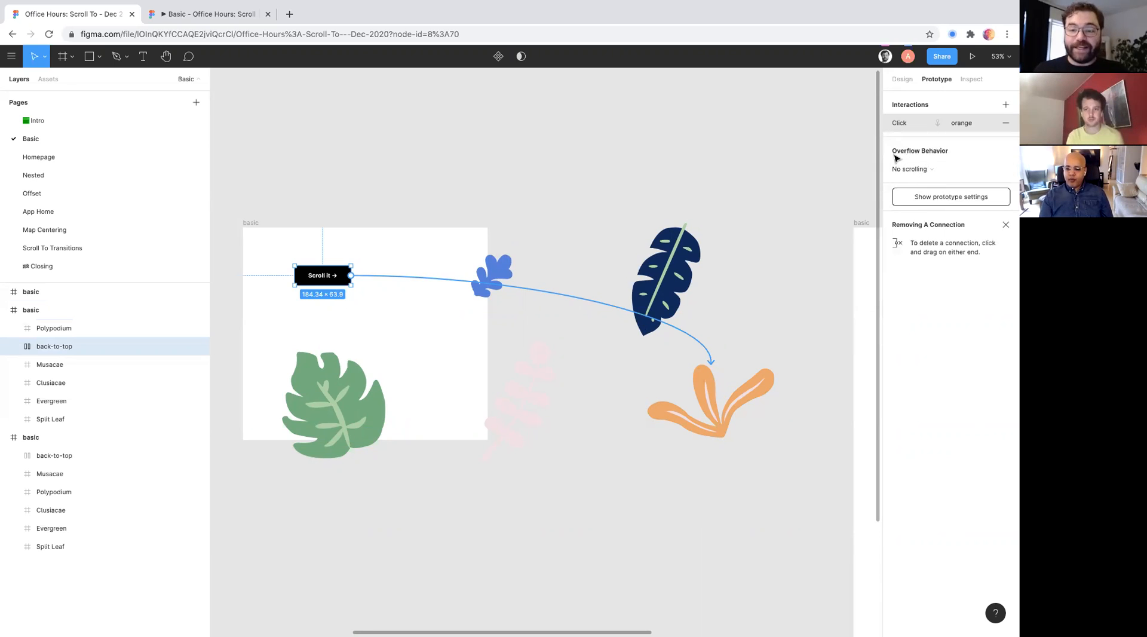
# - Preview the prototype starting from the frame with the "Scroll it →" button
pyautogui.scroll(-5, 271, 190)
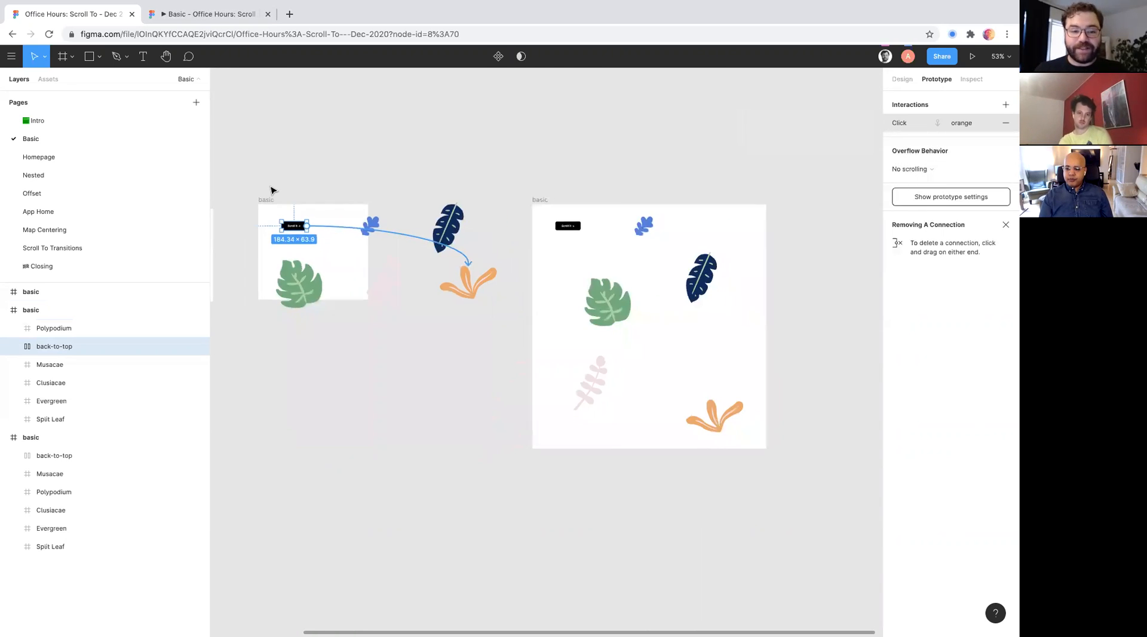
pyautogui.hscroll(-4, 271, 190)
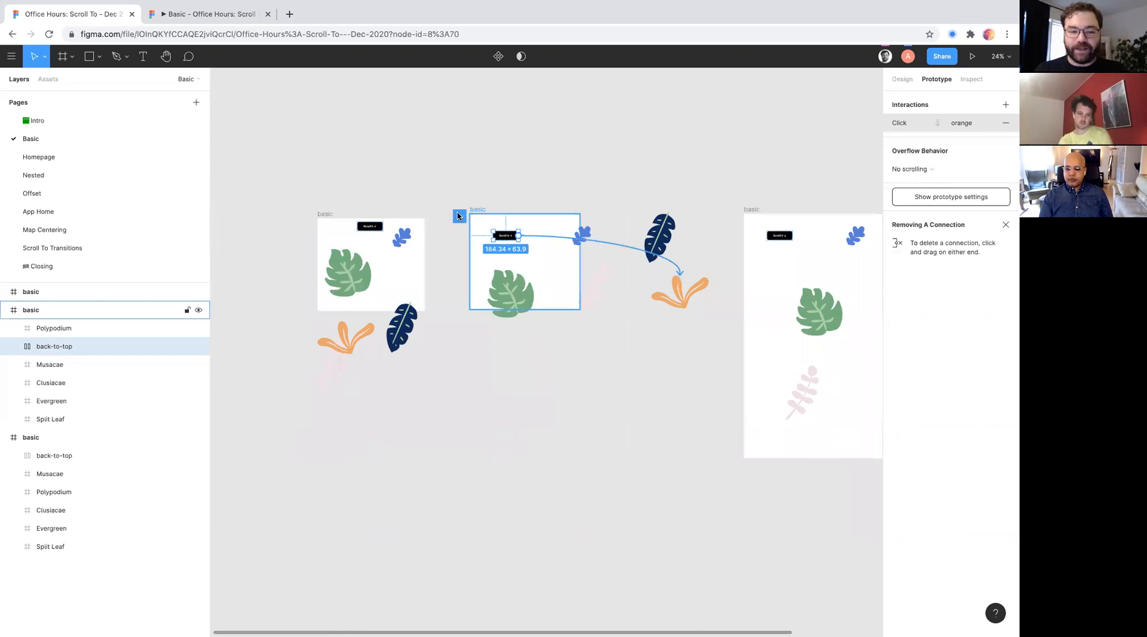
pyautogui.click(229, 23)
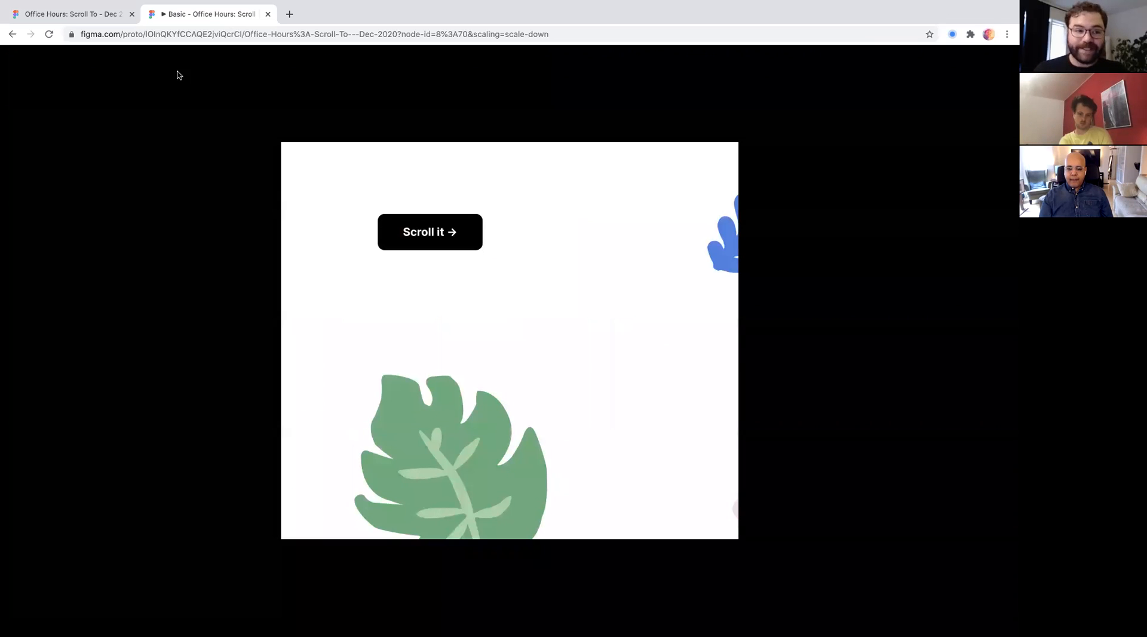
# - Set the "Scroll it →" button's overflow behavior to Horizontal scrolling in the design file
pyautogui.click(107, 15)
pyautogui.click(931, 171)
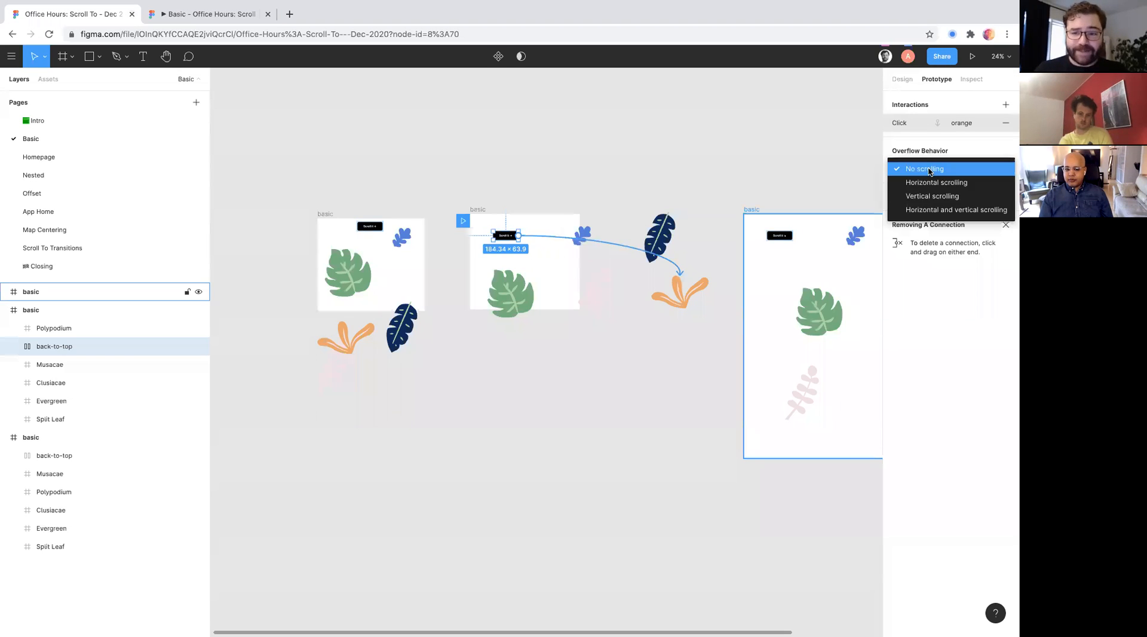
pyautogui.click(932, 183)
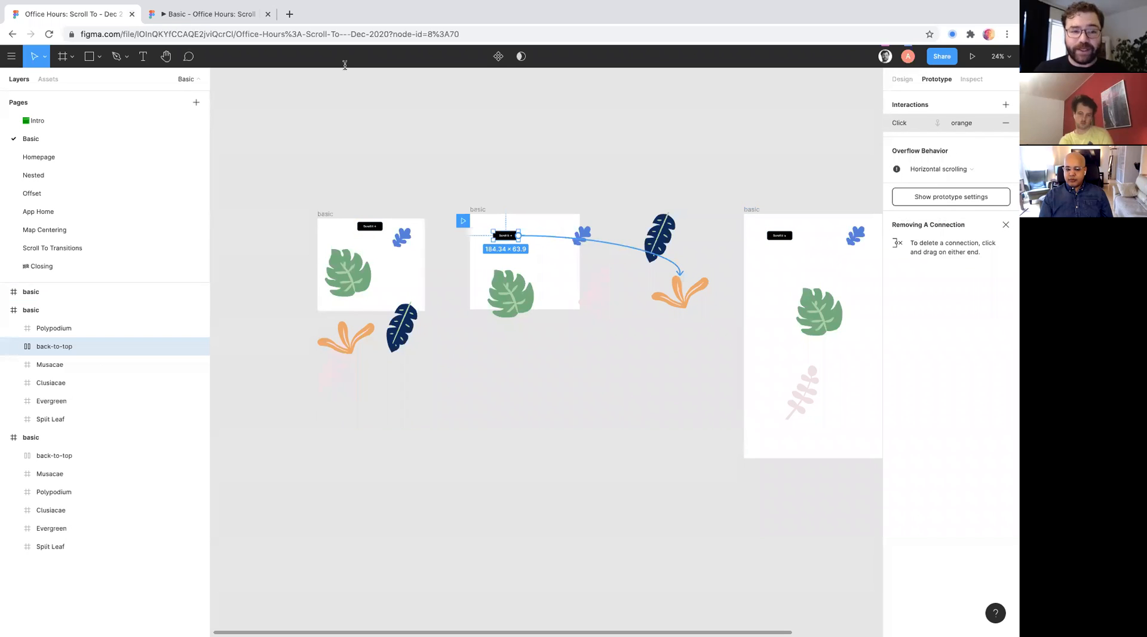
# - Select the middle frame to check its overflow behavior and view it in the prototype preview
pyautogui.scroll(3, 590, 253)
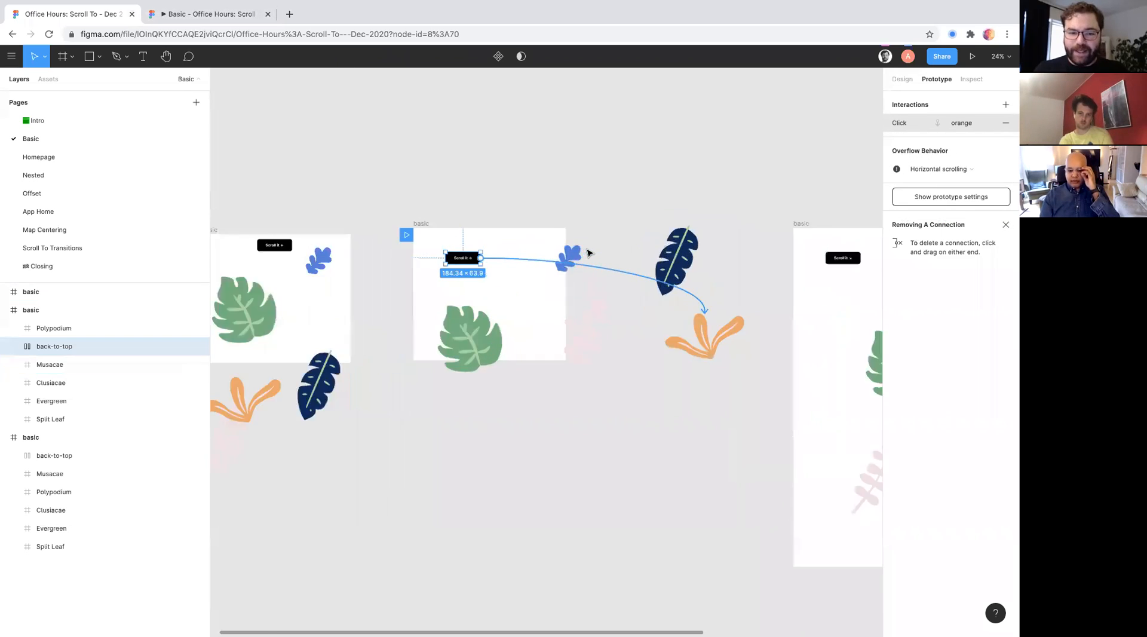
pyautogui.scroll(3, 589, 253)
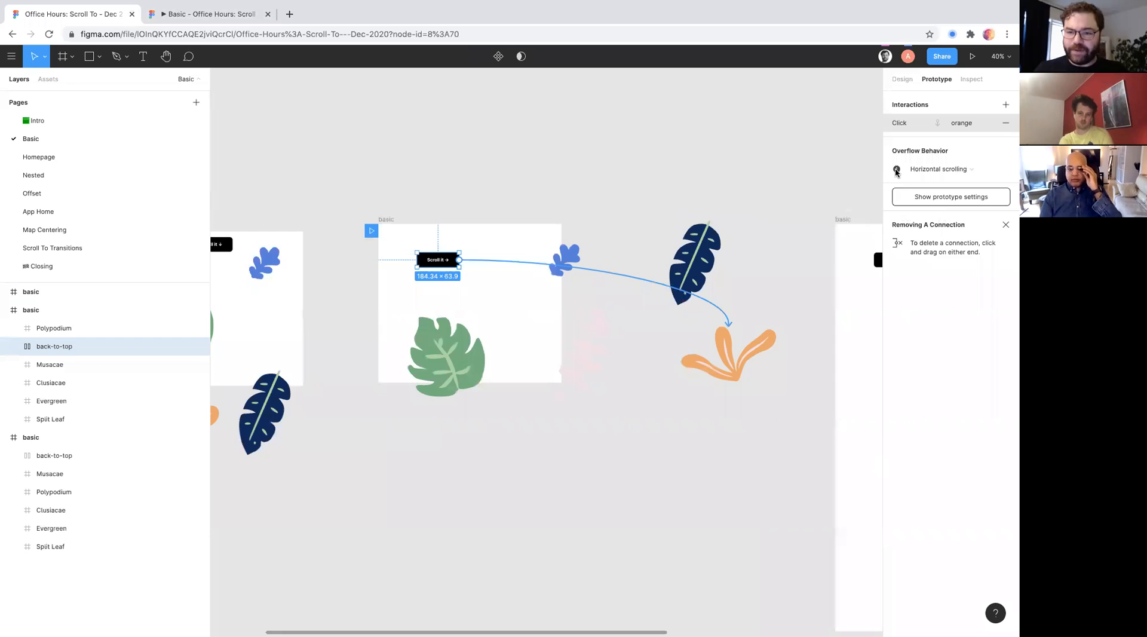
pyautogui.click(653, 166)
pyautogui.click(386, 221)
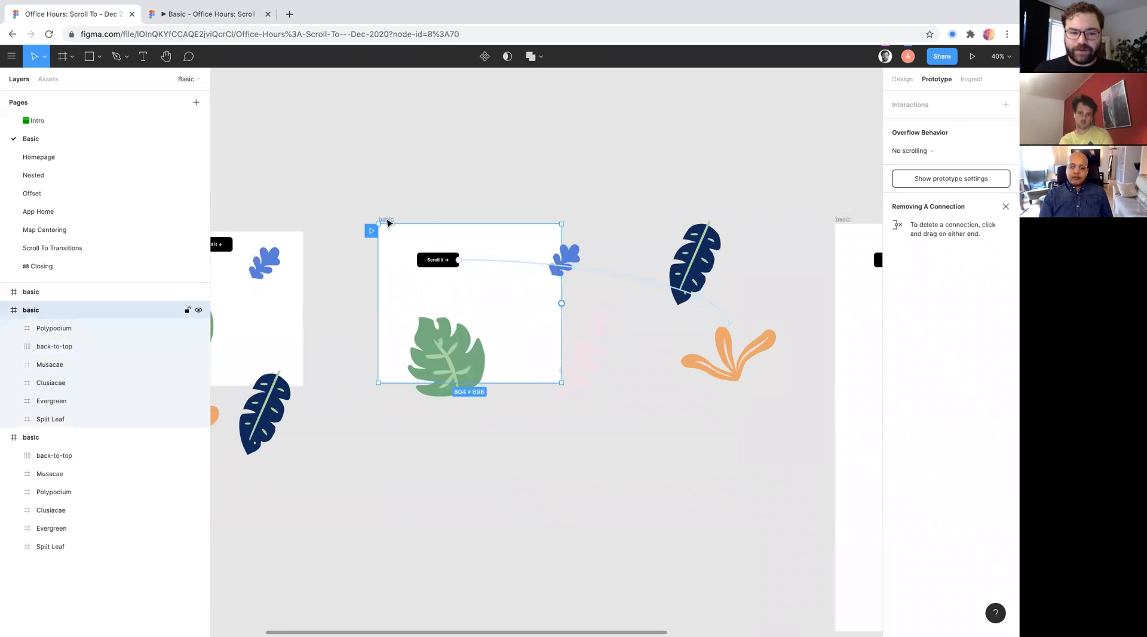
pyautogui.click(182, 12)
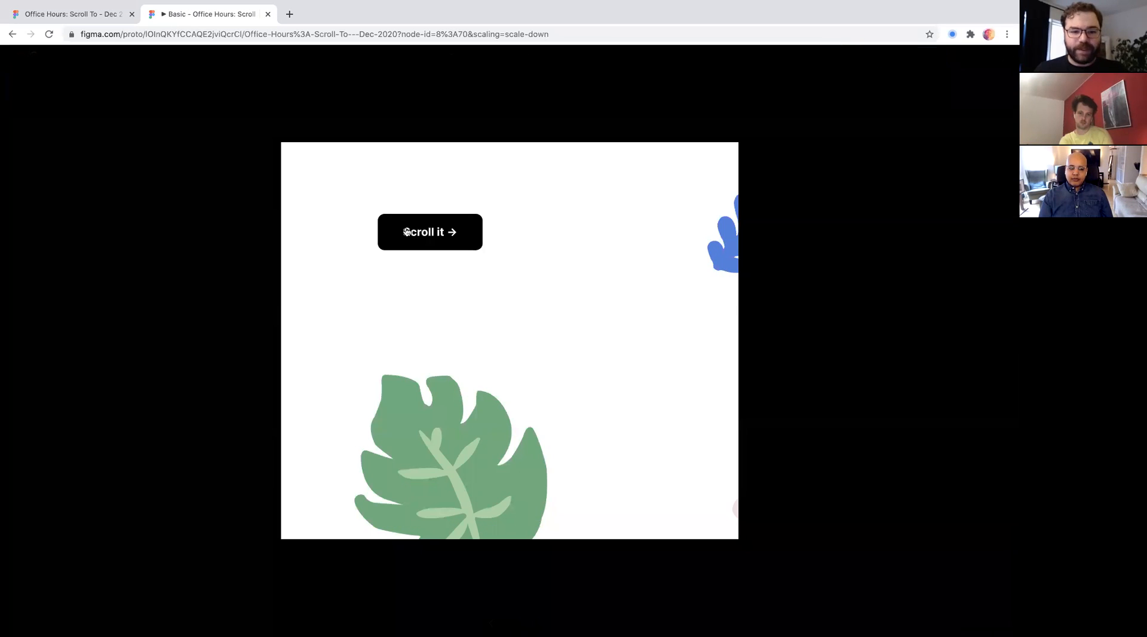
pyautogui.click(90, 14)
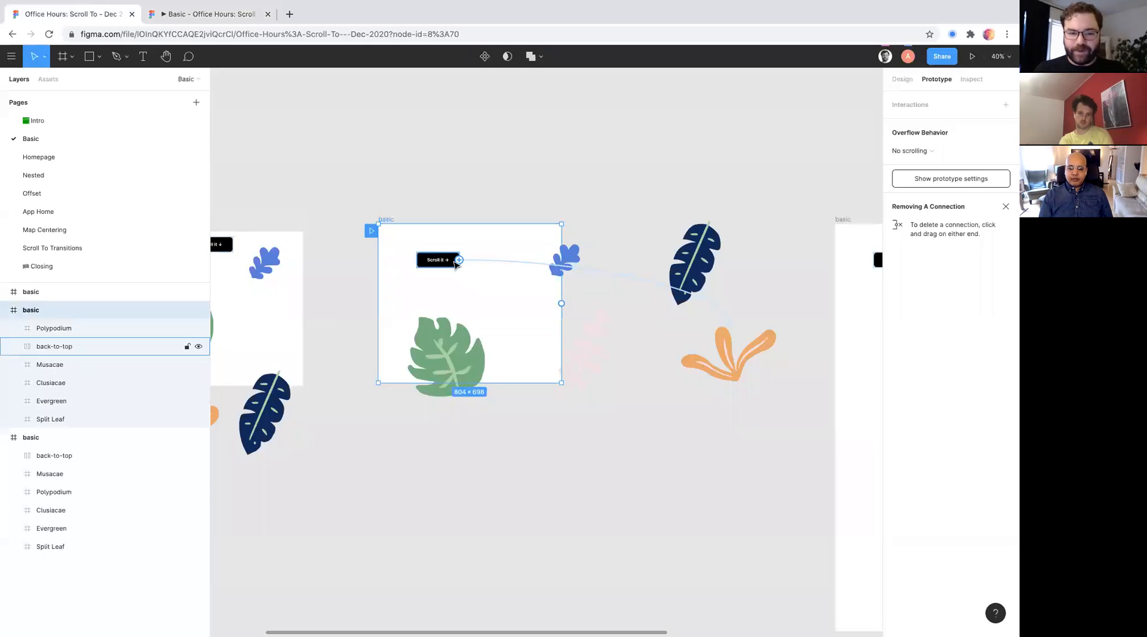
# - Read the warning on the "Scroll it →" button's overflow behavior setting
pyautogui.click(442, 260)
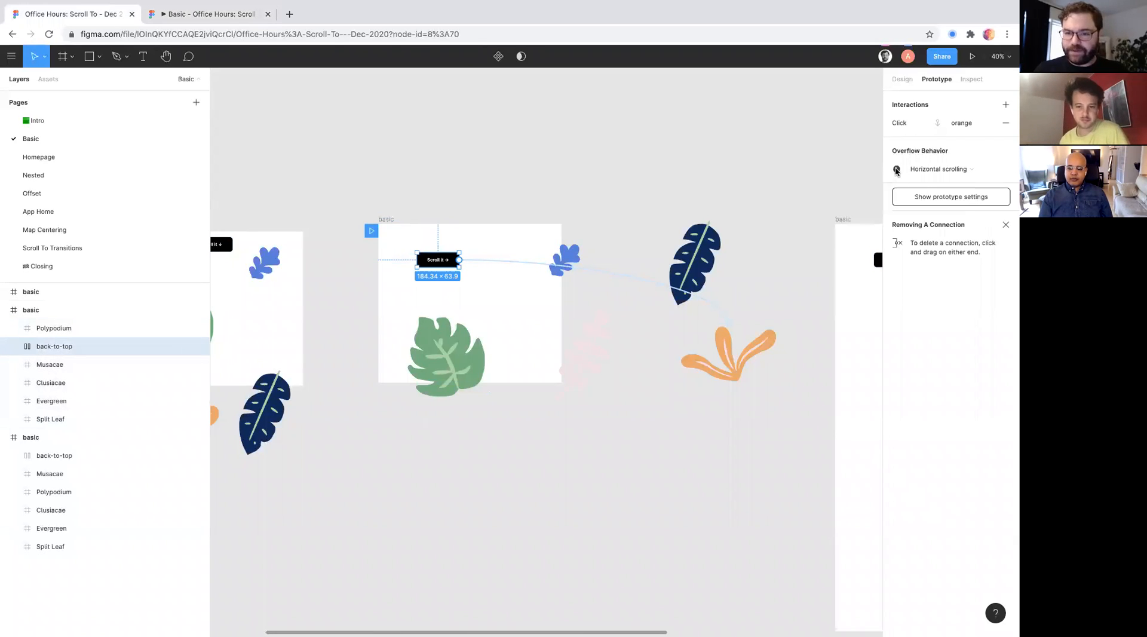
pyautogui.moveTo(896, 171)
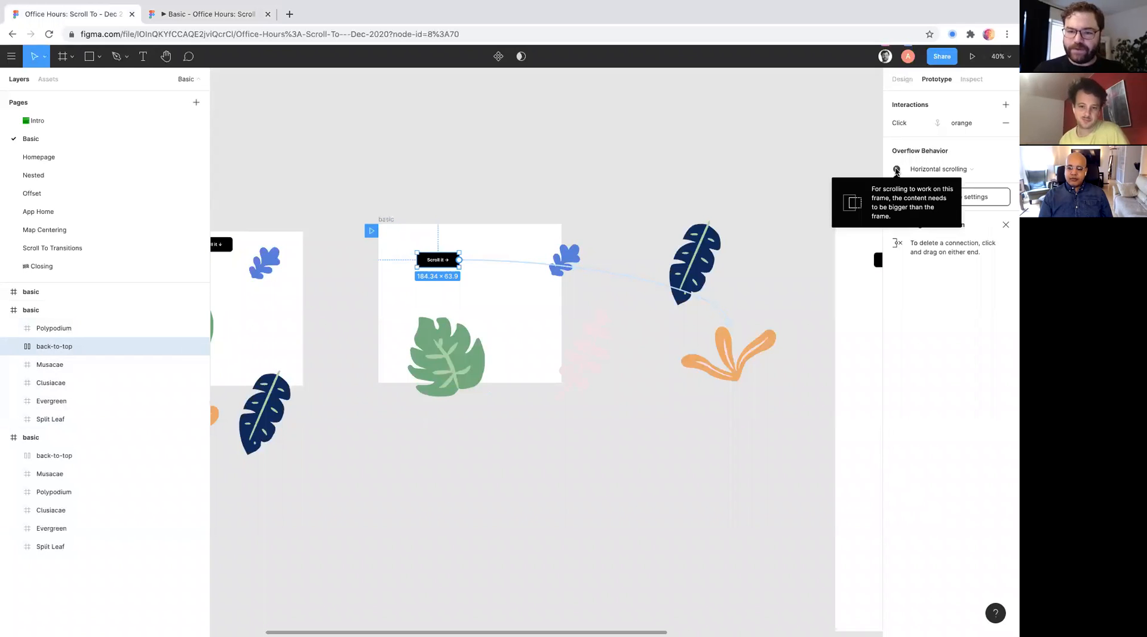
pyautogui.click(442, 235)
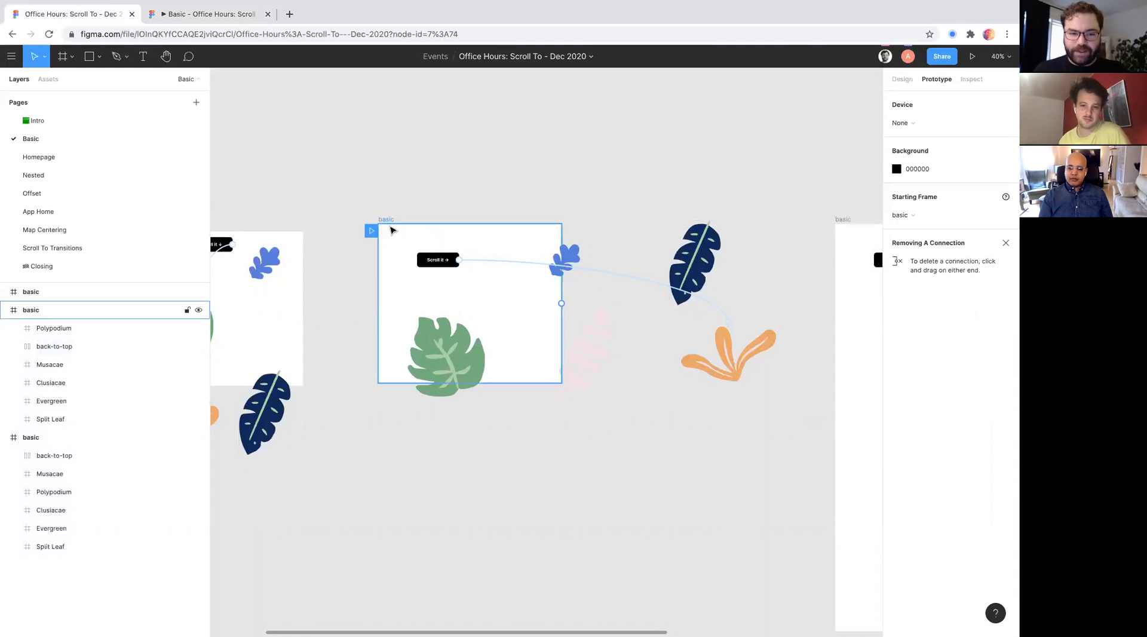
# - Widen the middle frame to about 831 and show its design properties
pyautogui.click(386, 220)
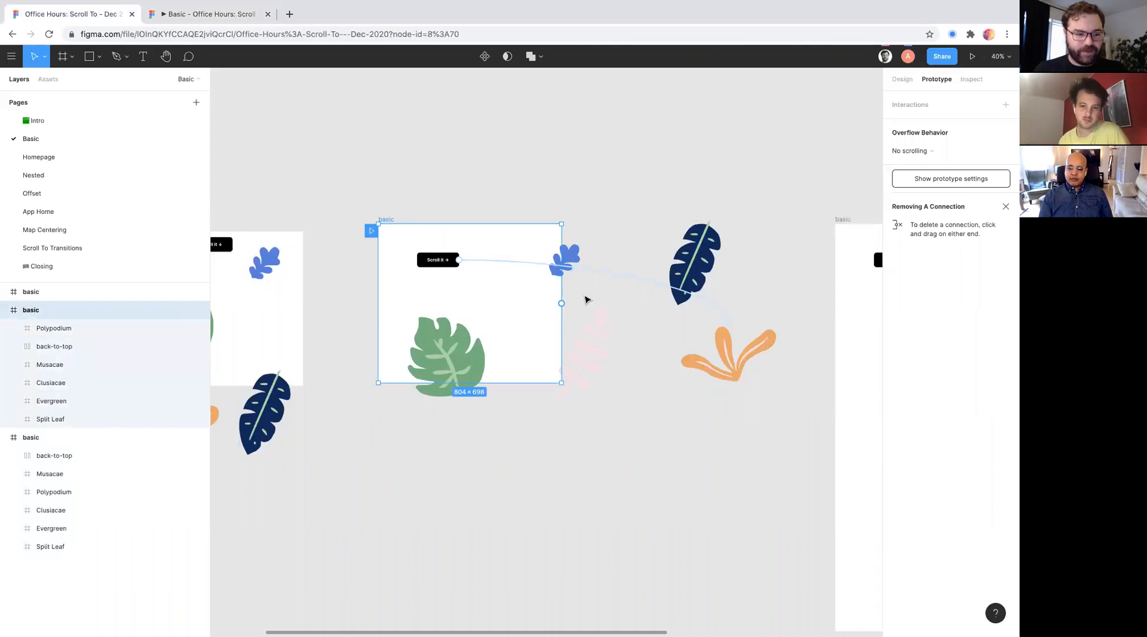
pyautogui.moveTo(561, 238)
pyautogui.mouseDown()
pyautogui.moveTo(630, 243)
pyautogui.moveTo(550, 246)
pyautogui.moveTo(568, 245)
pyautogui.mouseUp()
pyautogui.click(901, 80)
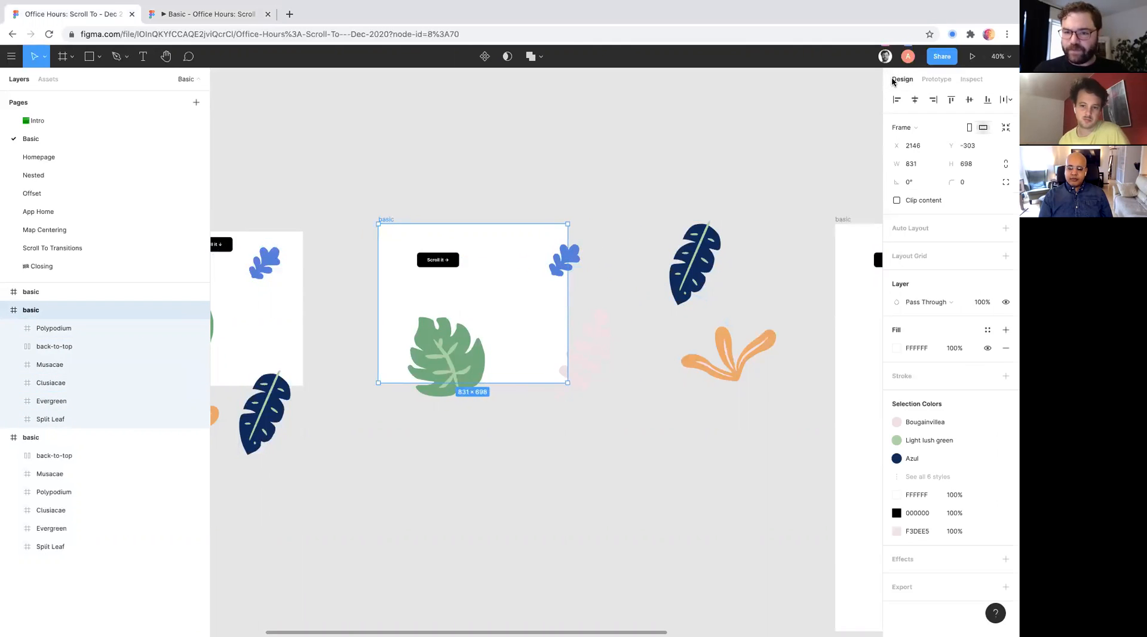
# - Try to extend a new prototype connection from the "Scroll it →" button toward the navy leaf
pyautogui.click(431, 260)
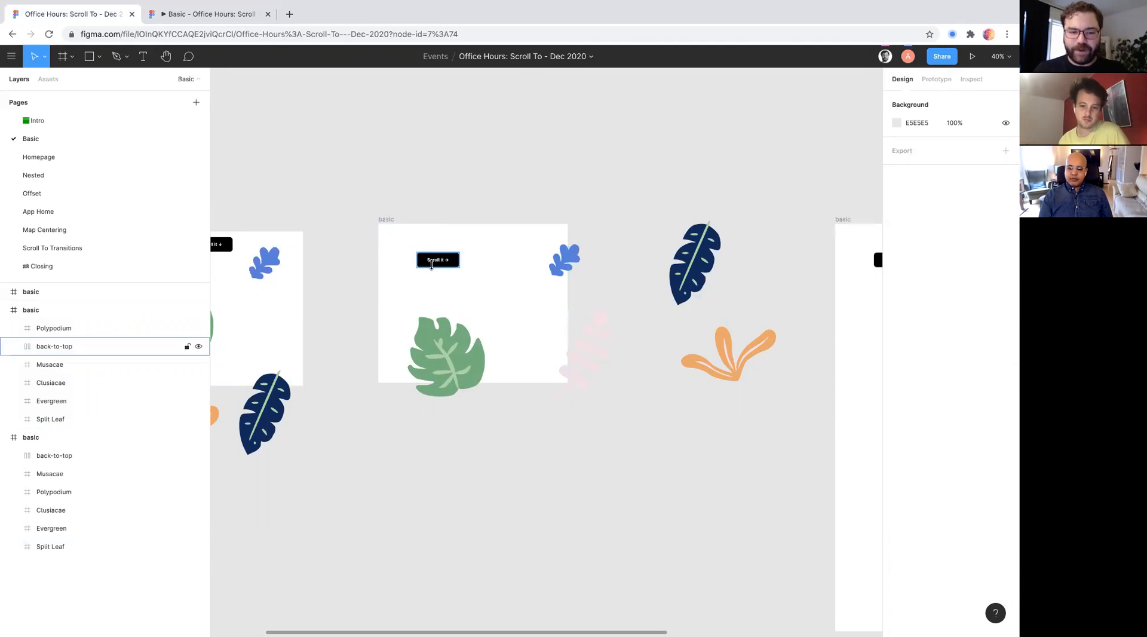
pyautogui.click(936, 80)
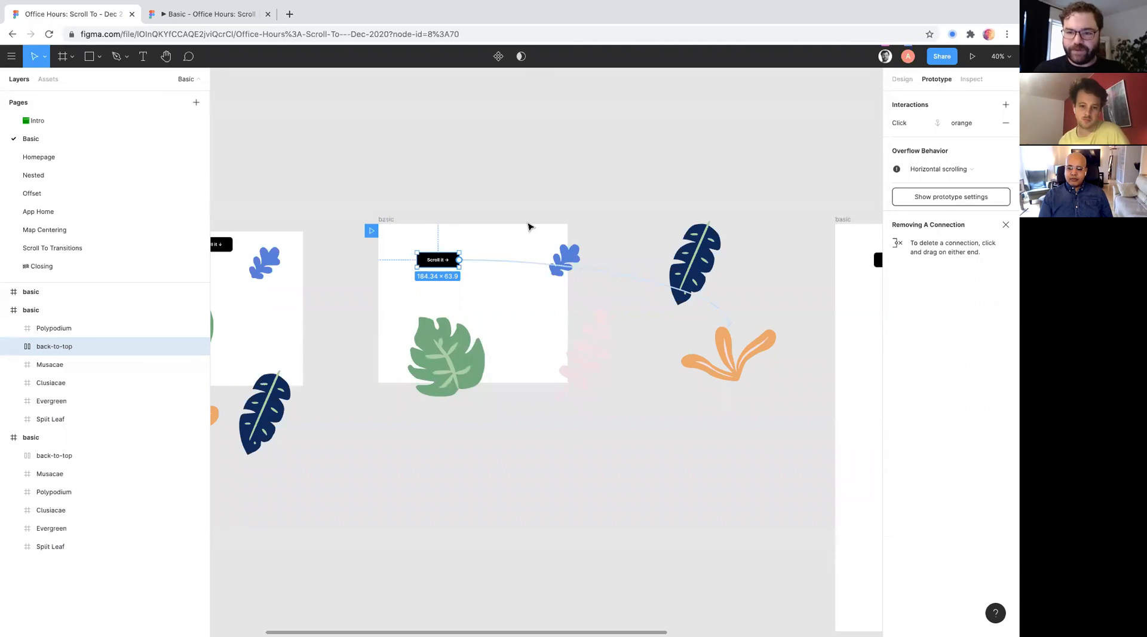
pyautogui.moveTo(459, 260); pyautogui.dragTo(630, 234)
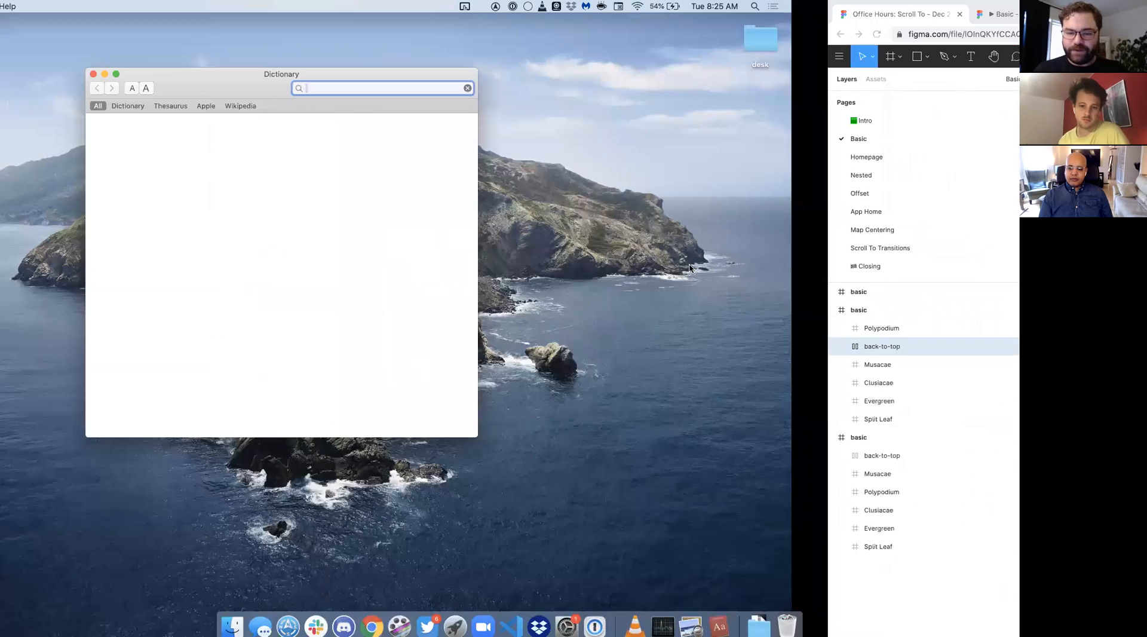
pyautogui.hotkey('ctrl', 'Right')
pyautogui.moveTo(459, 260); pyautogui.dragTo(651, 282)
pyautogui.hotkey('ctrl', 'Left')
pyautogui.hotkey('ctrl', 'Right')
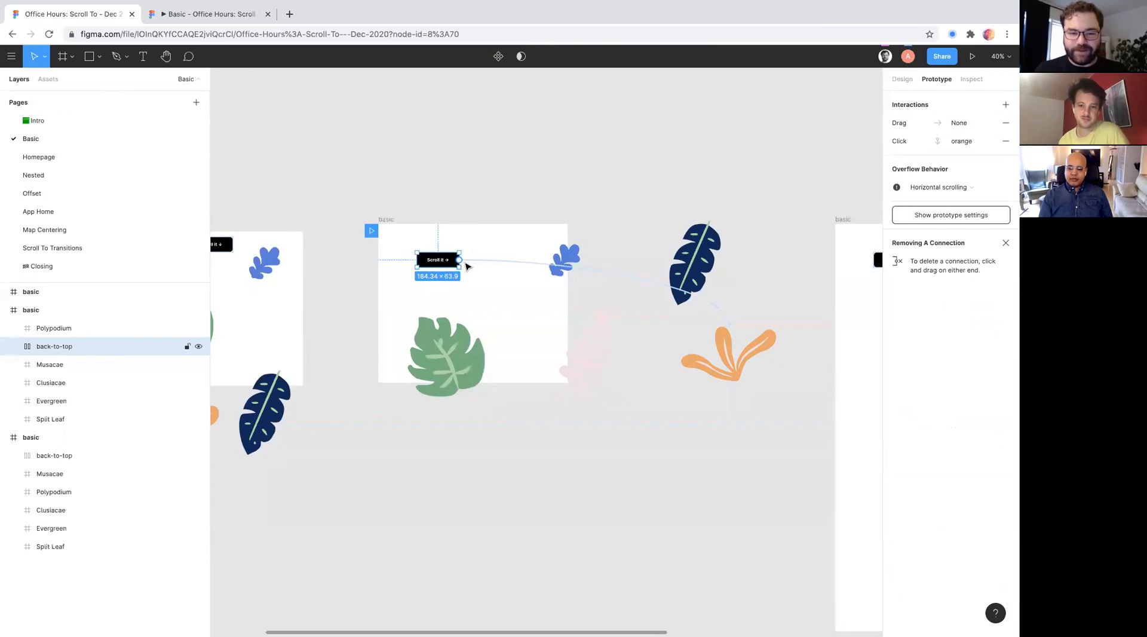
# - Try a While Hovering Scroll To connection from the button to the navy leaf, and remove the button's Hover and Drag interactions
pyautogui.moveTo(480, 261); pyautogui.dragTo(672, 290)
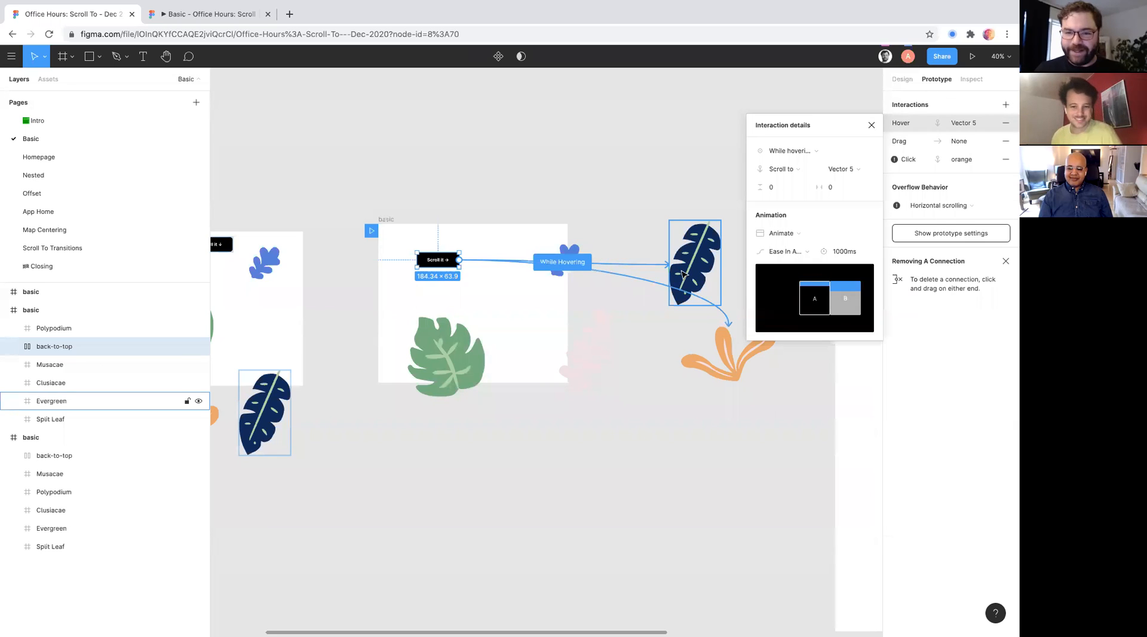
pyautogui.click(872, 126)
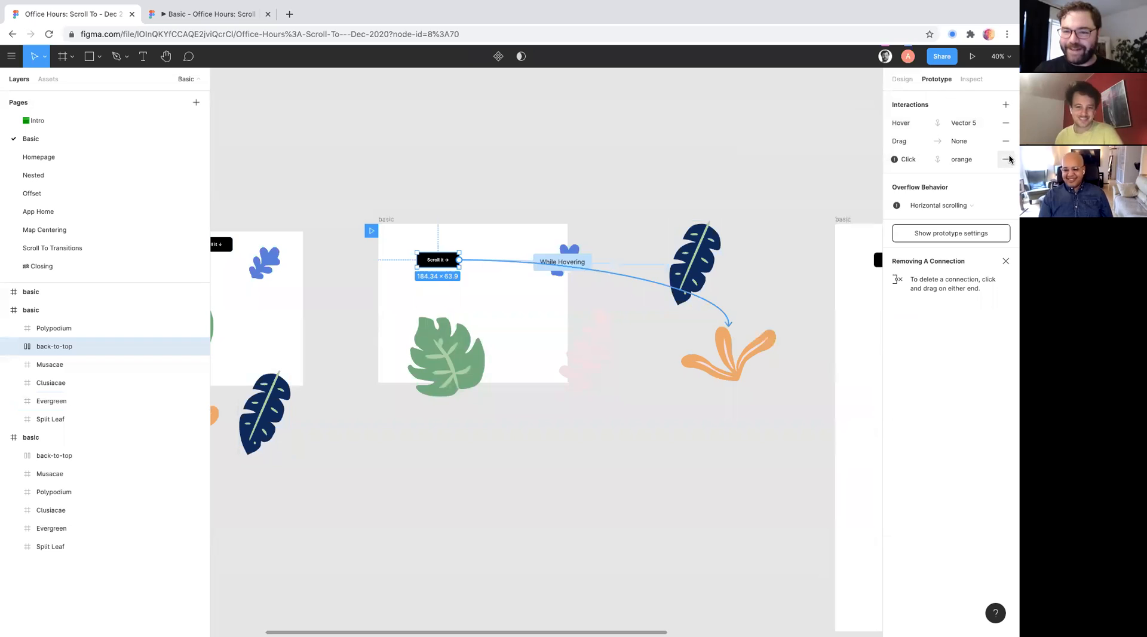
pyautogui.click(1007, 141)
pyautogui.click(1006, 122)
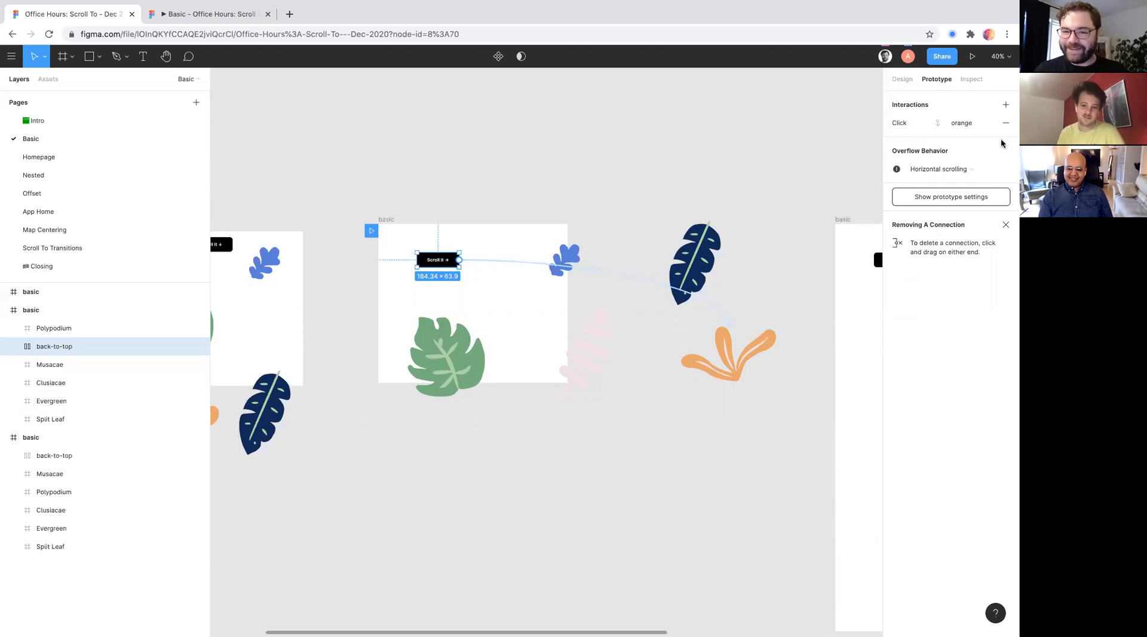
# - Remove the Click Scroll To interaction from the middle frame's "Scroll it →" button
pyautogui.click(1007, 122)
pyautogui.click(939, 152)
pyautogui.click(939, 155)
pyautogui.click(939, 153)
pyautogui.click(940, 164)
pyautogui.click(939, 154)
pyautogui.click(942, 123)
# - Set the overflow behavior of the middle basic frame to Horizontal scrolling
pyautogui.click(388, 219)
pyautogui.hscroll(2, 389, 223)
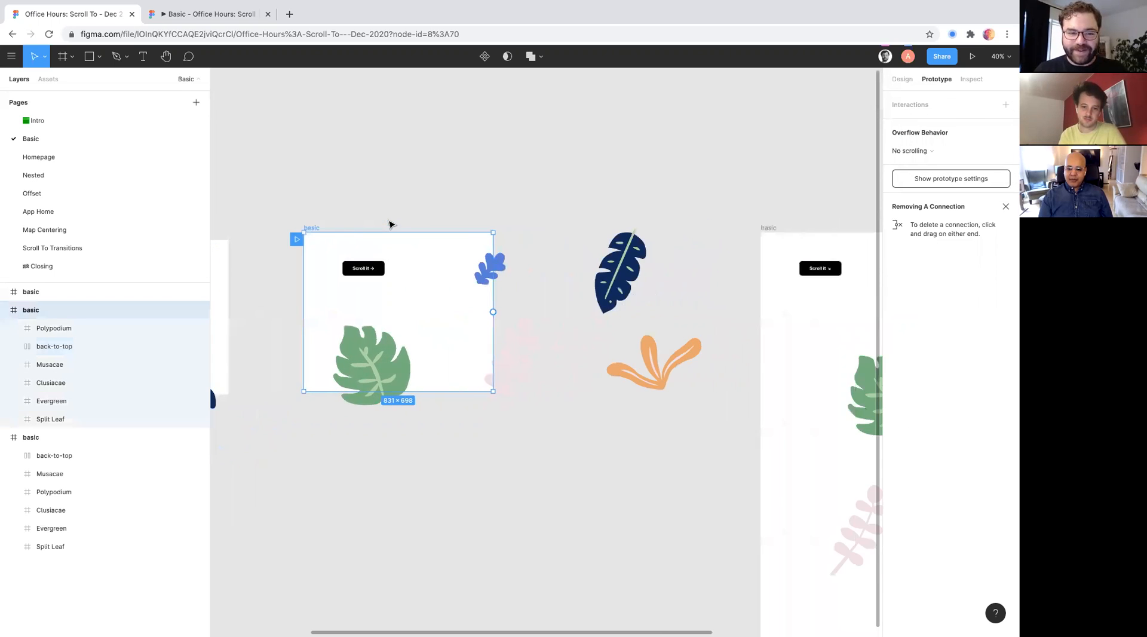
pyautogui.scroll(3, 389, 223)
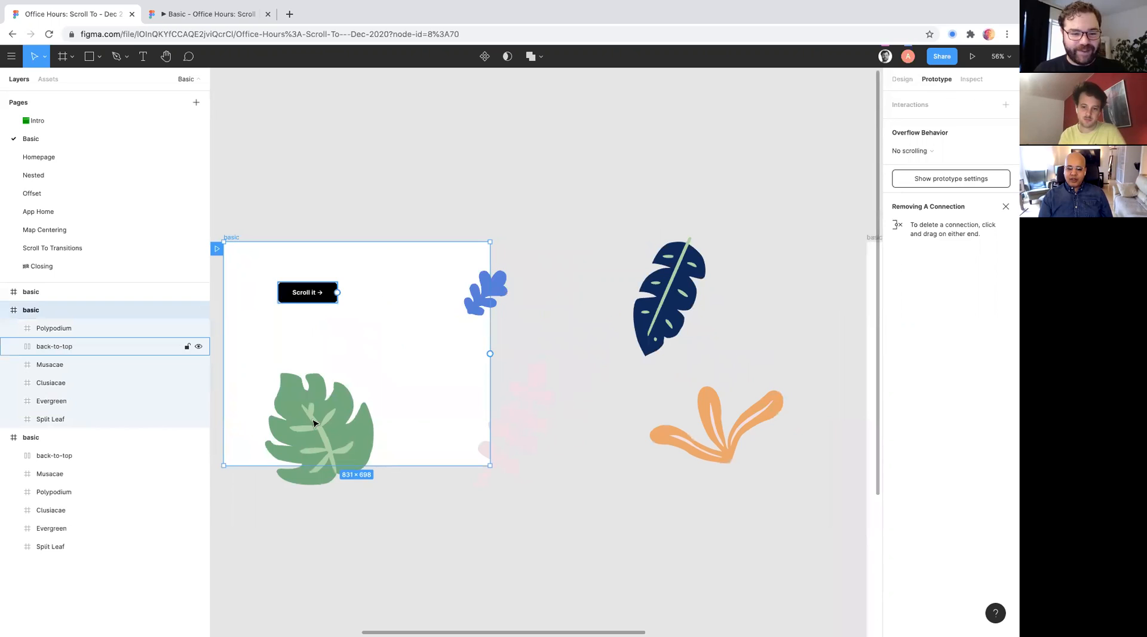
pyautogui.click(912, 151)
pyautogui.click(922, 165)
pyautogui.scroll(-3, 568, 283)
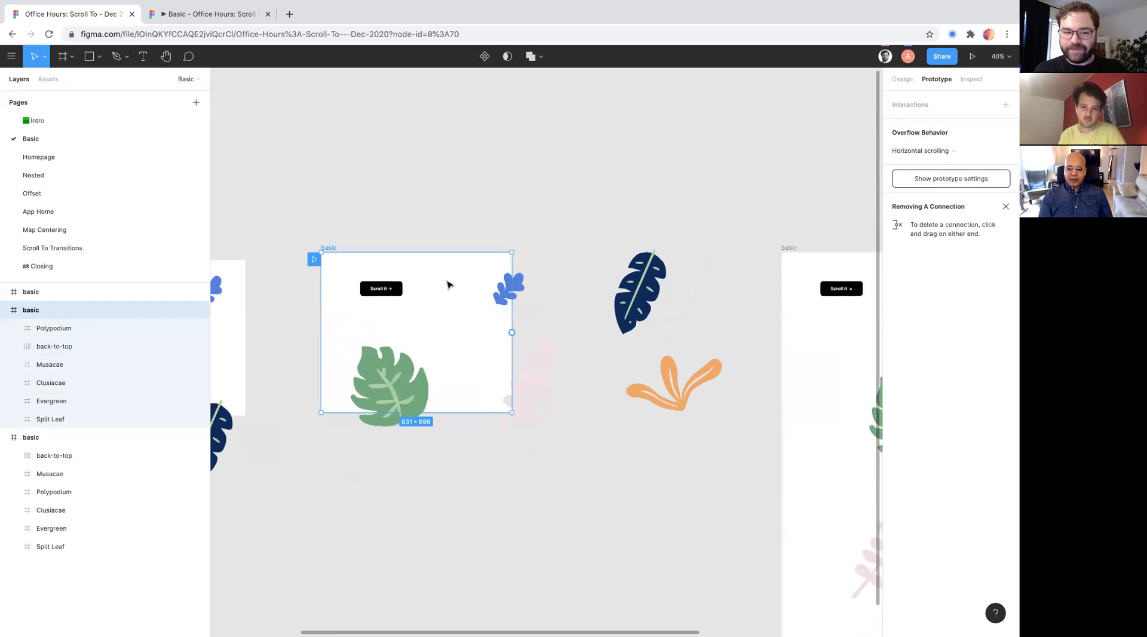
# - Connect the "Scroll it →" button to the orange plant with an On click Scroll to interaction, animated over 1000ms
pyautogui.click(380, 288)
pyautogui.moveTo(402, 289); pyautogui.dragTo(674, 366)
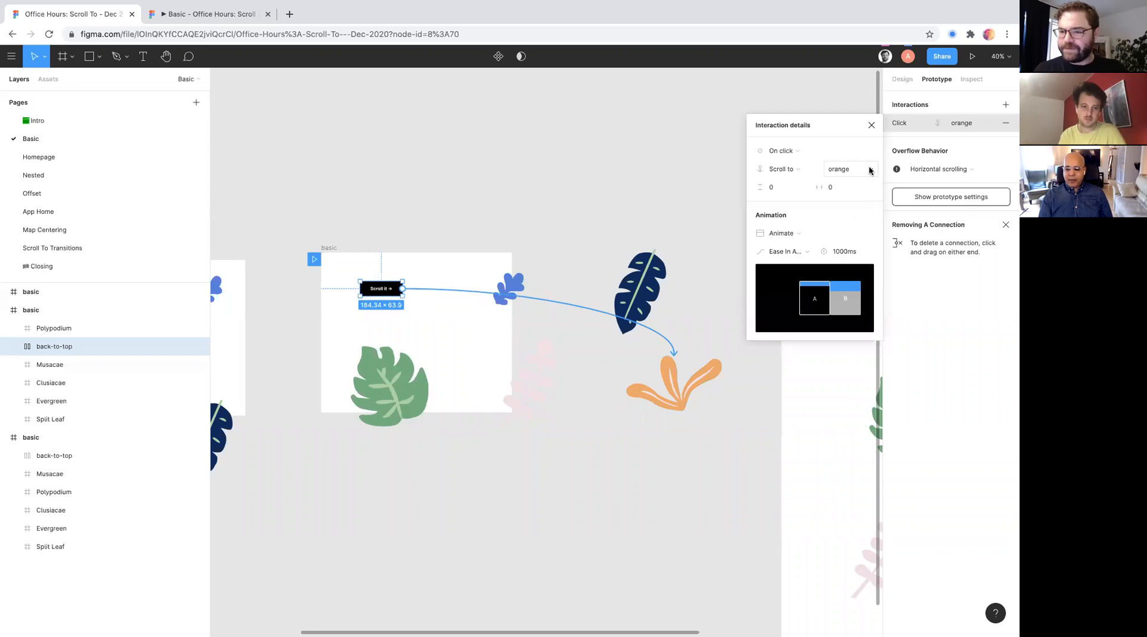
pyautogui.click(940, 170)
pyautogui.click(940, 170)
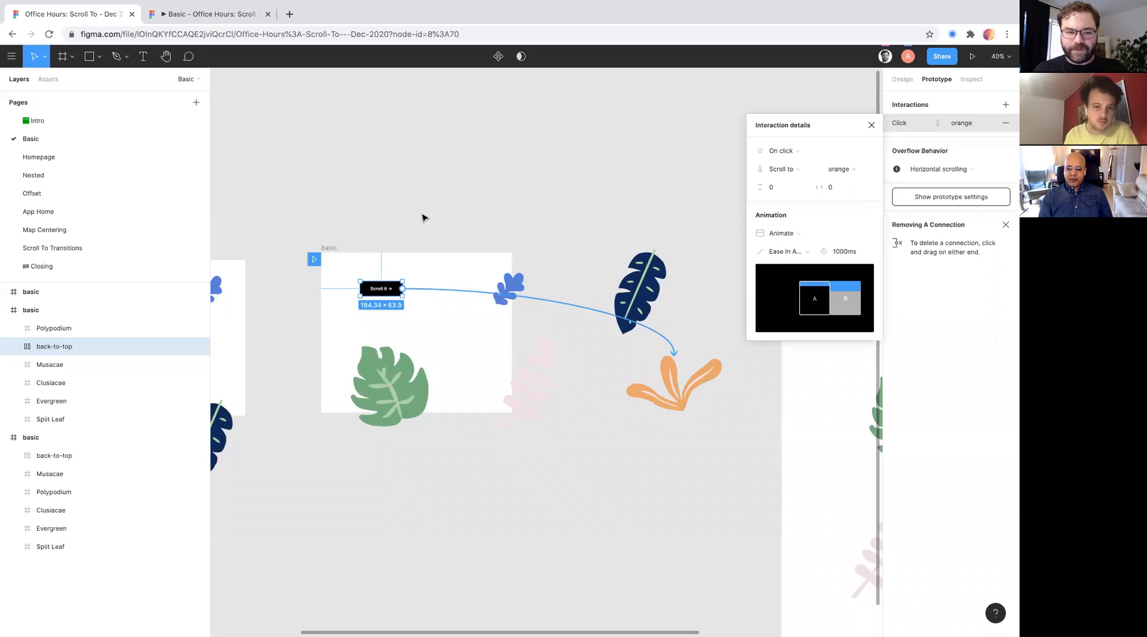
# - Switch the middle frame's overflow behavior to No scrolling and back to Horizontal scrolling
pyautogui.click(328, 248)
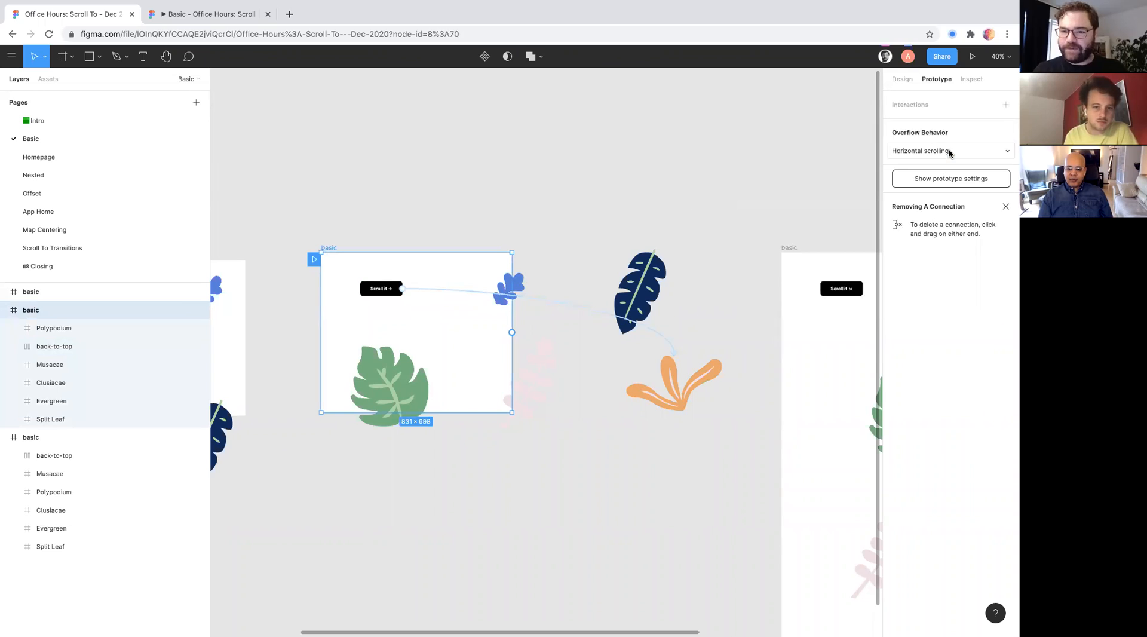
pyautogui.click(950, 152)
pyautogui.click(949, 137)
pyautogui.click(950, 147)
pyautogui.click(949, 165)
pyautogui.click(392, 240)
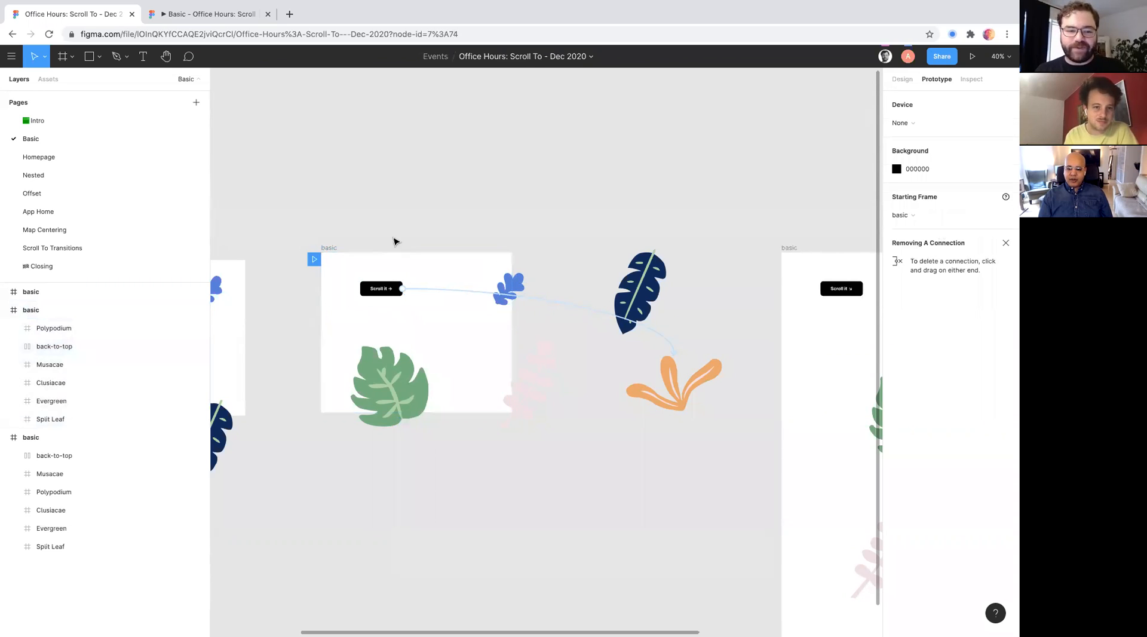
pyautogui.click(332, 248)
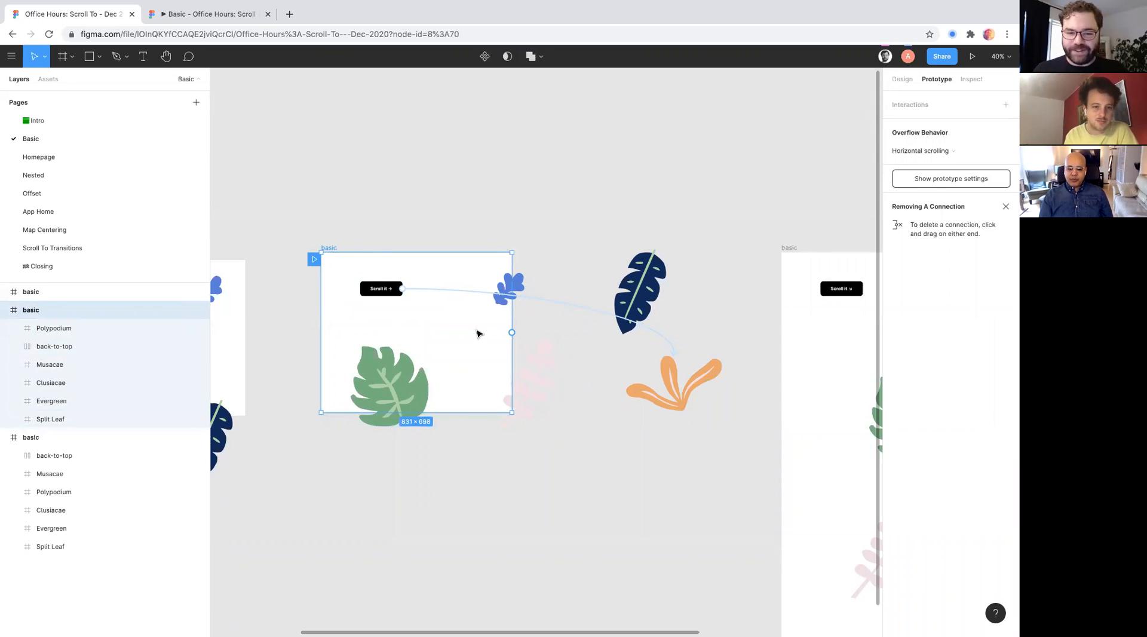
# - Set the "Scroll it →" button's own overflow behavior to No scrolling
pyautogui.click(373, 289)
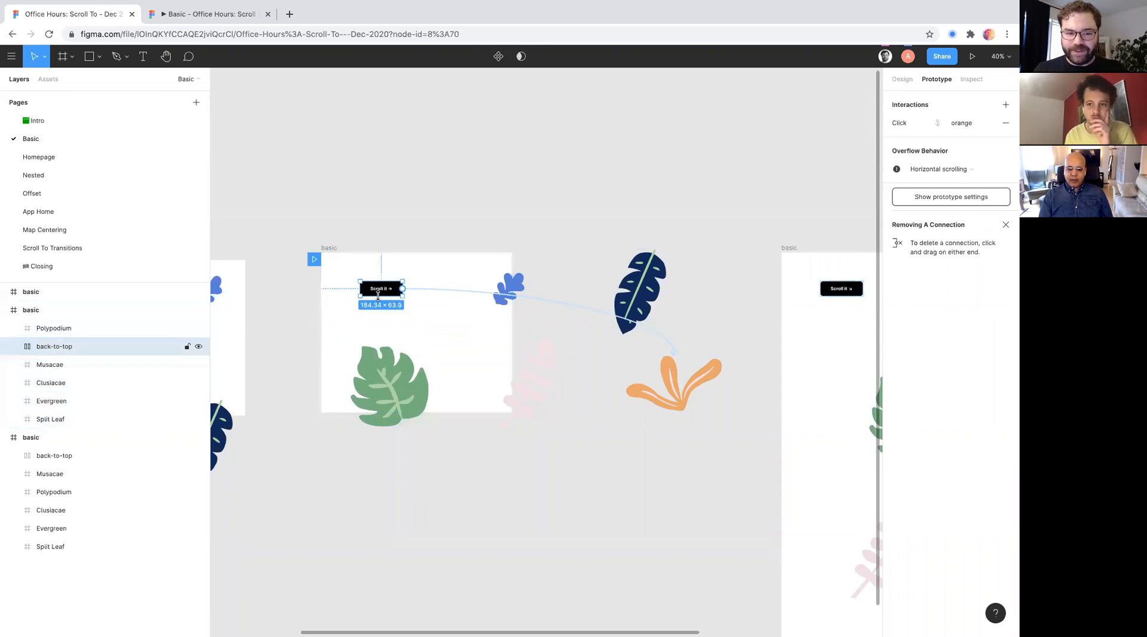
pyautogui.click(909, 170)
pyautogui.click(917, 155)
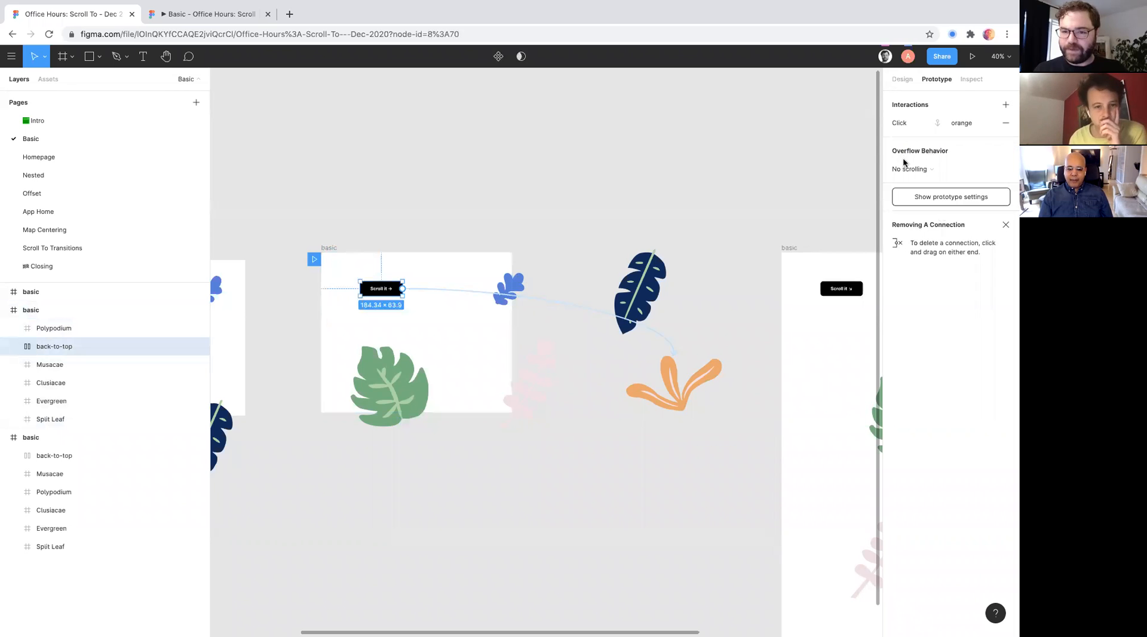
# - Test the middle frame's horizontal scroll to the orange plant in the running prototype
pyautogui.click(328, 247)
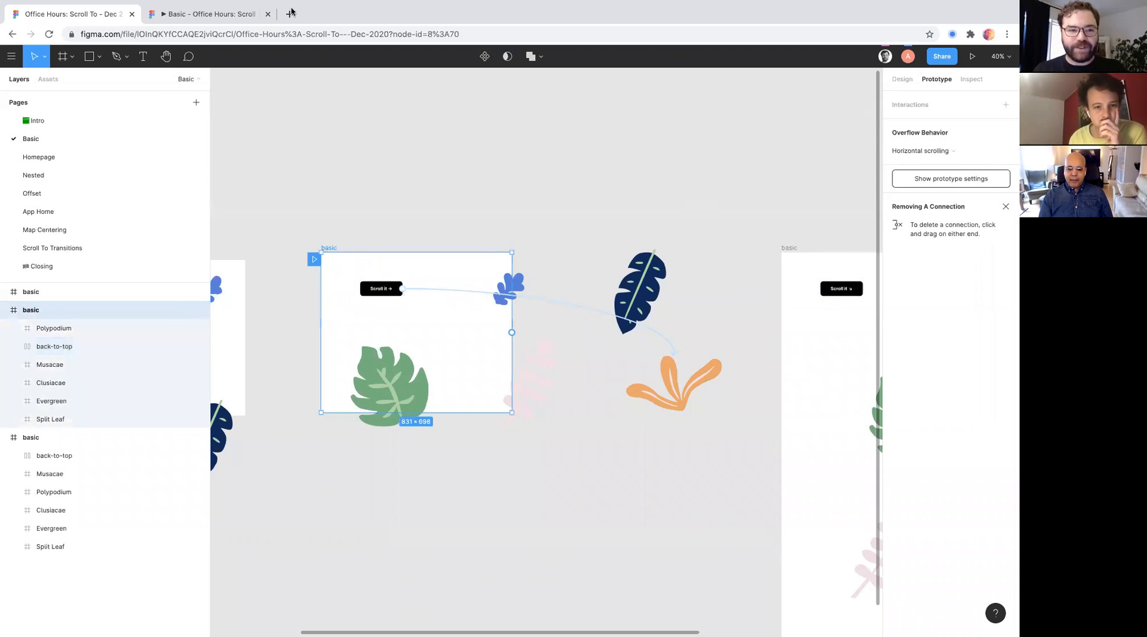
pyautogui.click(232, 17)
pyautogui.click(399, 233)
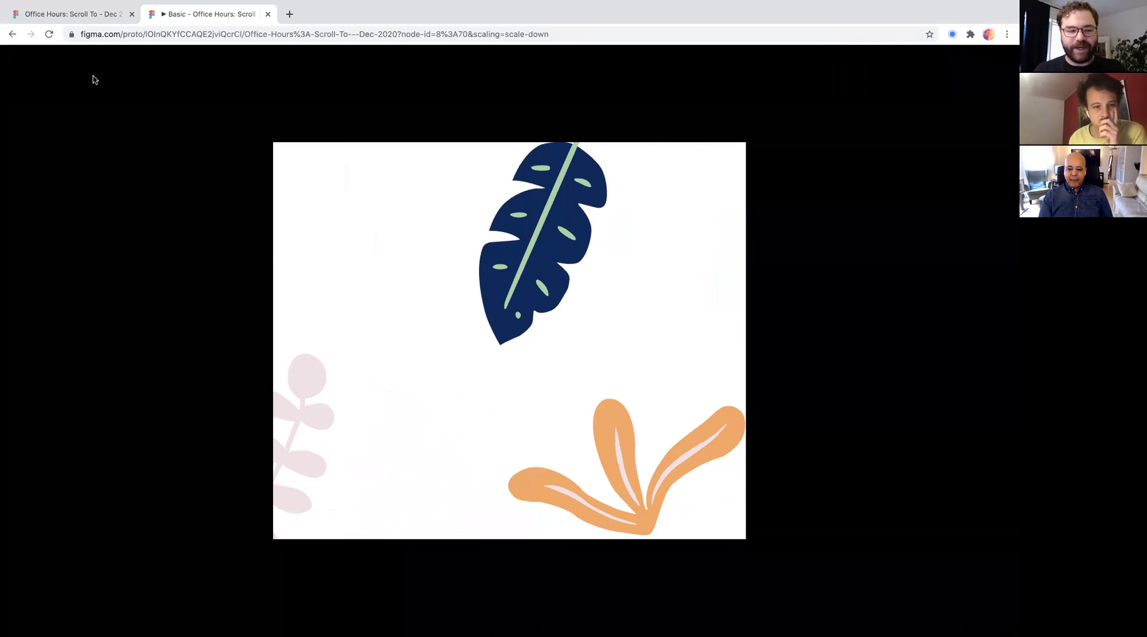
# - Return to the design file and review the prototype settings of the "Scroll it →" button and its frame
pyautogui.click(72, 14)
pyautogui.click(375, 291)
pyautogui.scroll(3, 371, 294)
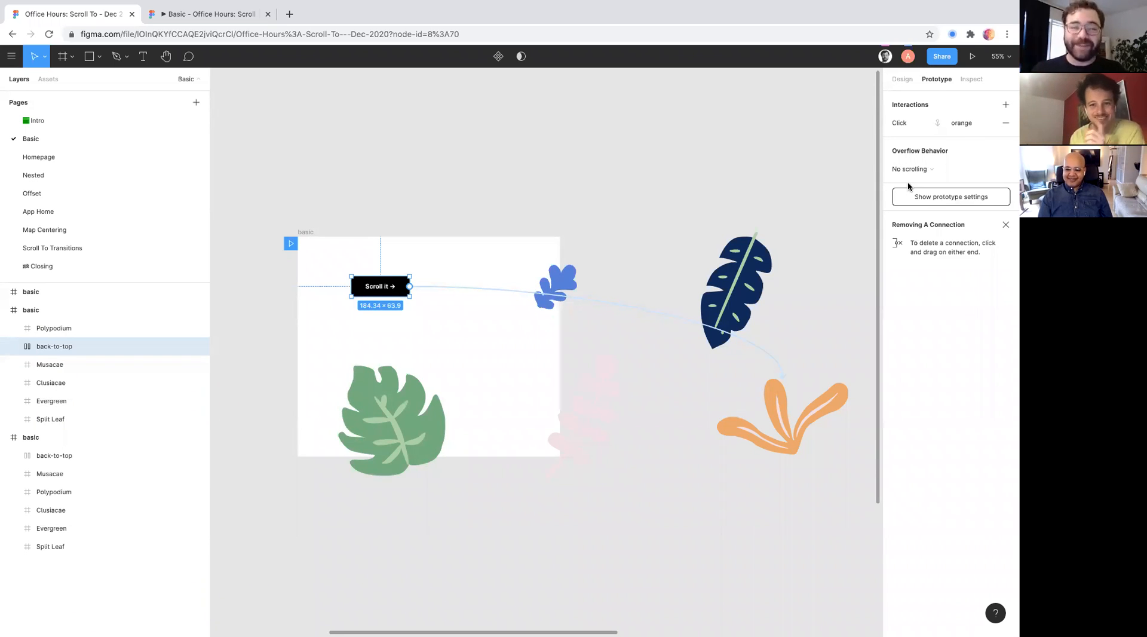
pyautogui.click(305, 233)
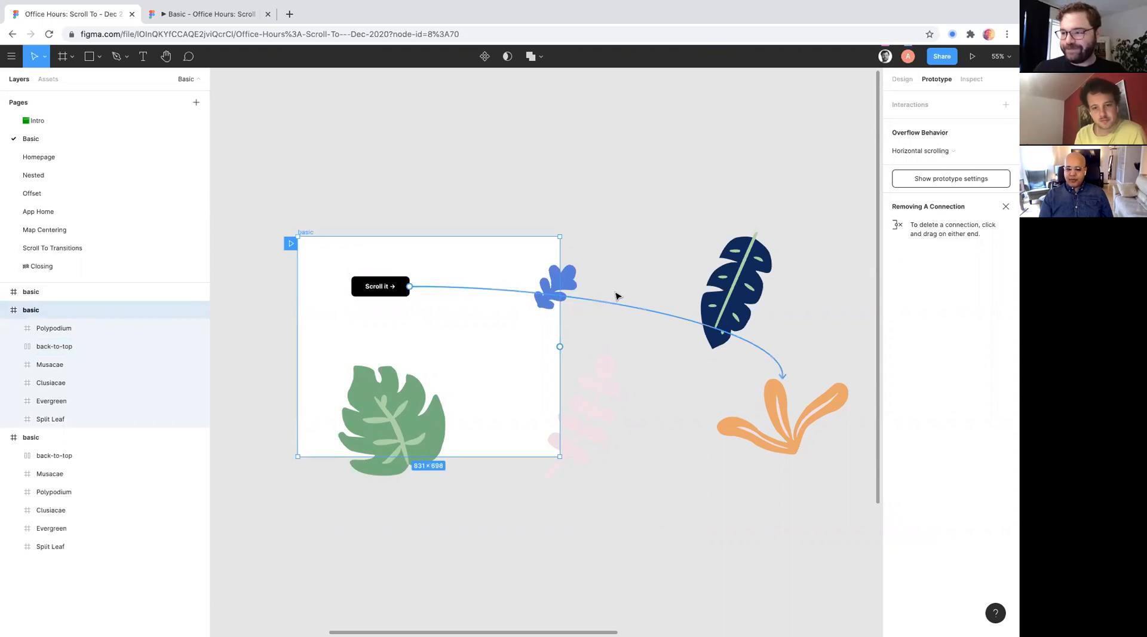
# - Shrink the third basic frame, the one with the "Scroll it ↘" button, to about 964 × 857
pyautogui.scroll(-5, 615, 295)
pyautogui.hscroll(10, 551, 140)
pyautogui.click(550, 140)
pyautogui.hscroll(5, 471, 272)
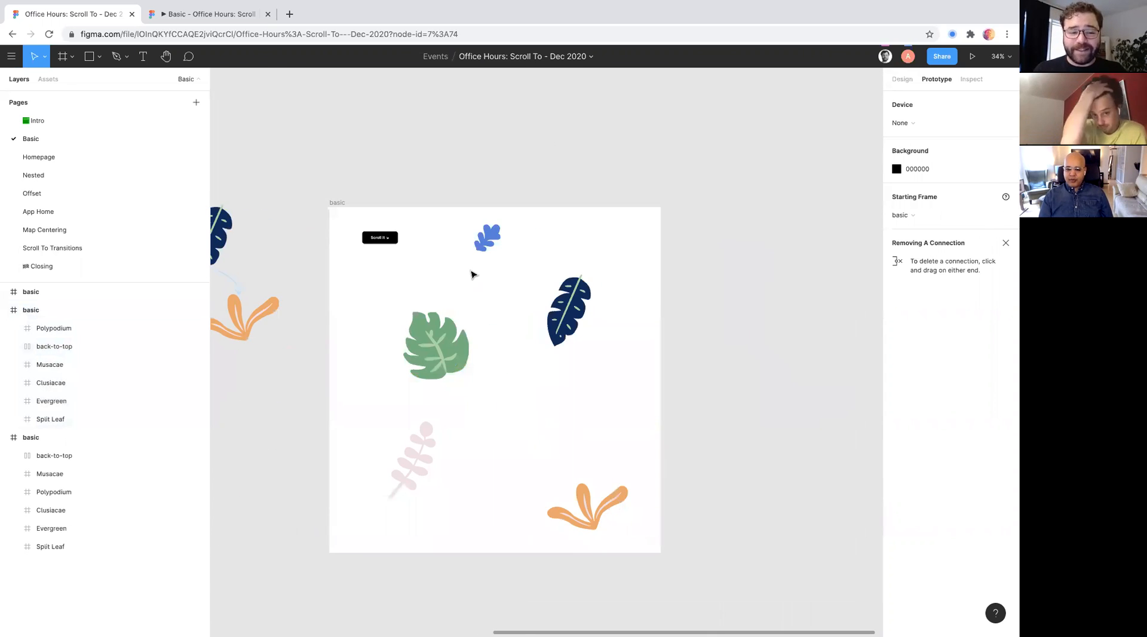
pyautogui.scroll(2, 461, 264)
pyautogui.scroll(3, 464, 270)
pyautogui.scroll(-1, 465, 271)
pyautogui.scroll(1, 465, 270)
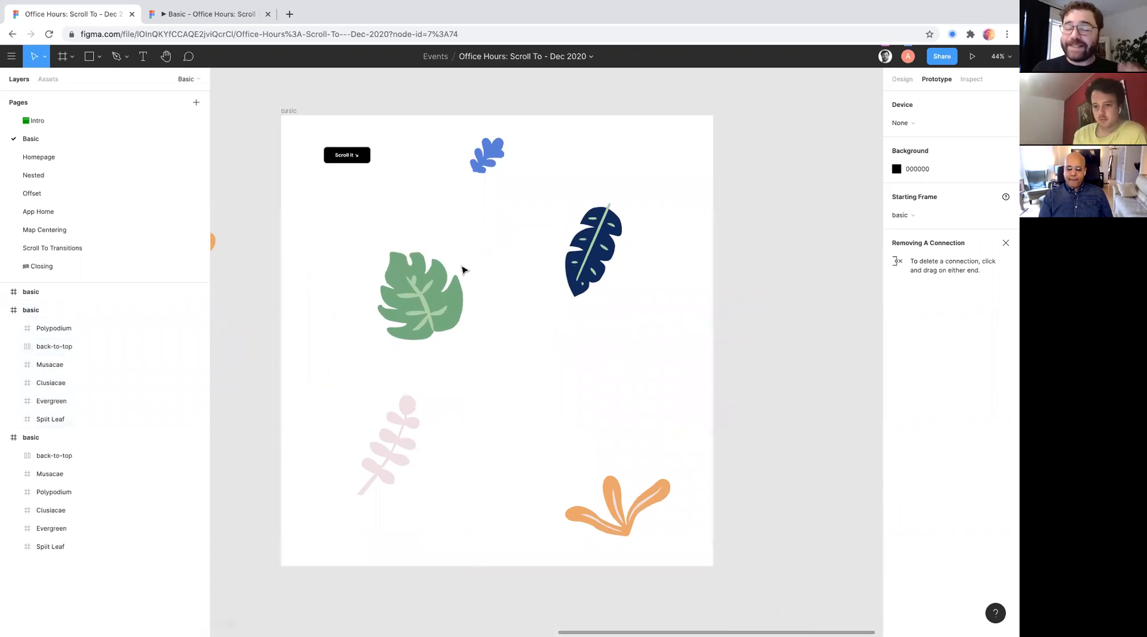
pyautogui.click(341, 154)
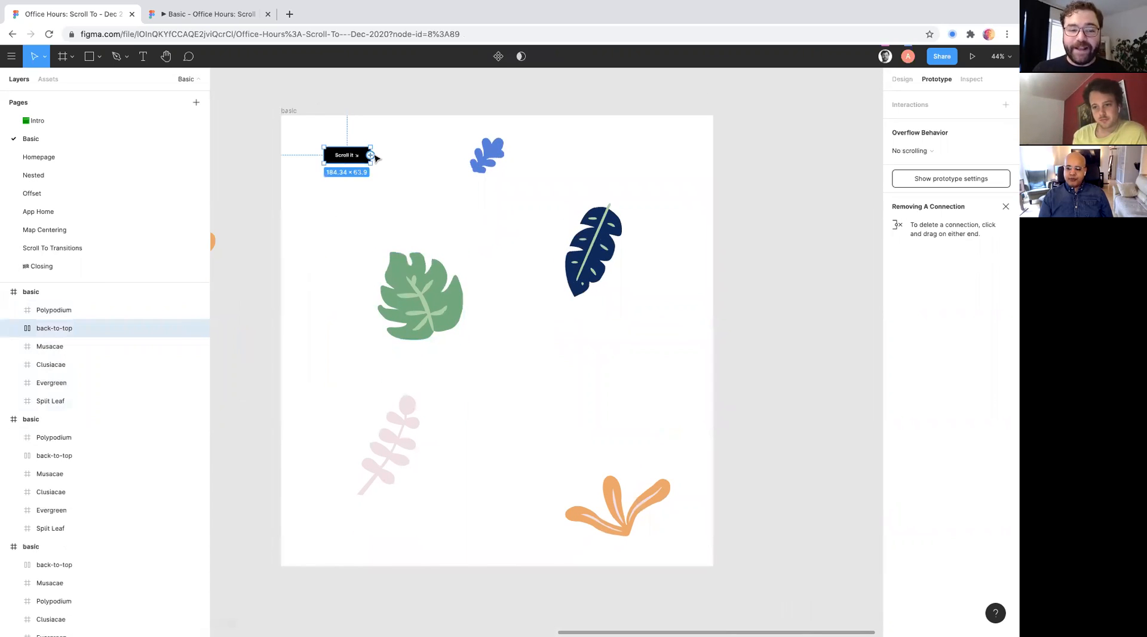
pyautogui.click(290, 112)
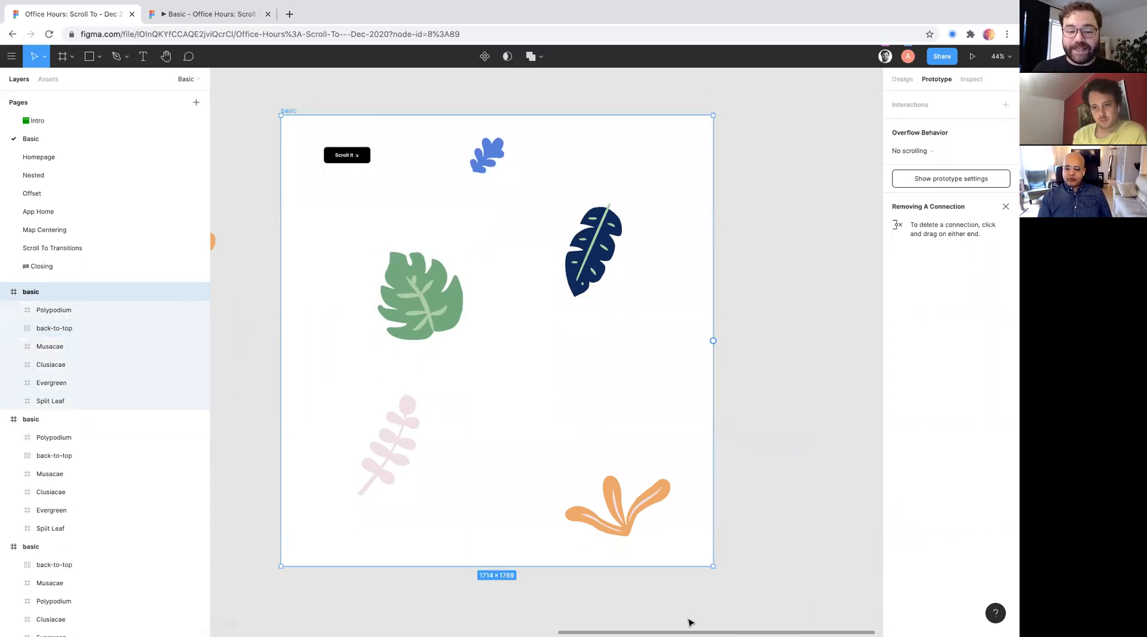
pyautogui.moveTo(600, 411); pyautogui.dragTo(524, 329)
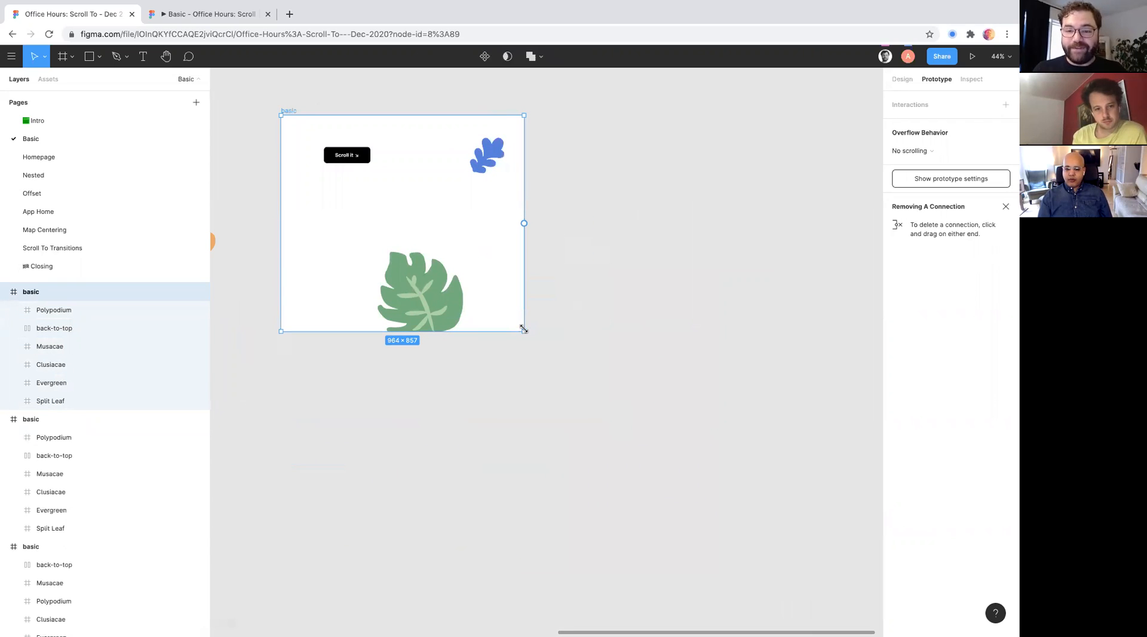
# - Set the third frame's overflow behavior to Horizontal and vertical scrolling and turn off its Clip content option
pyautogui.click(923, 151)
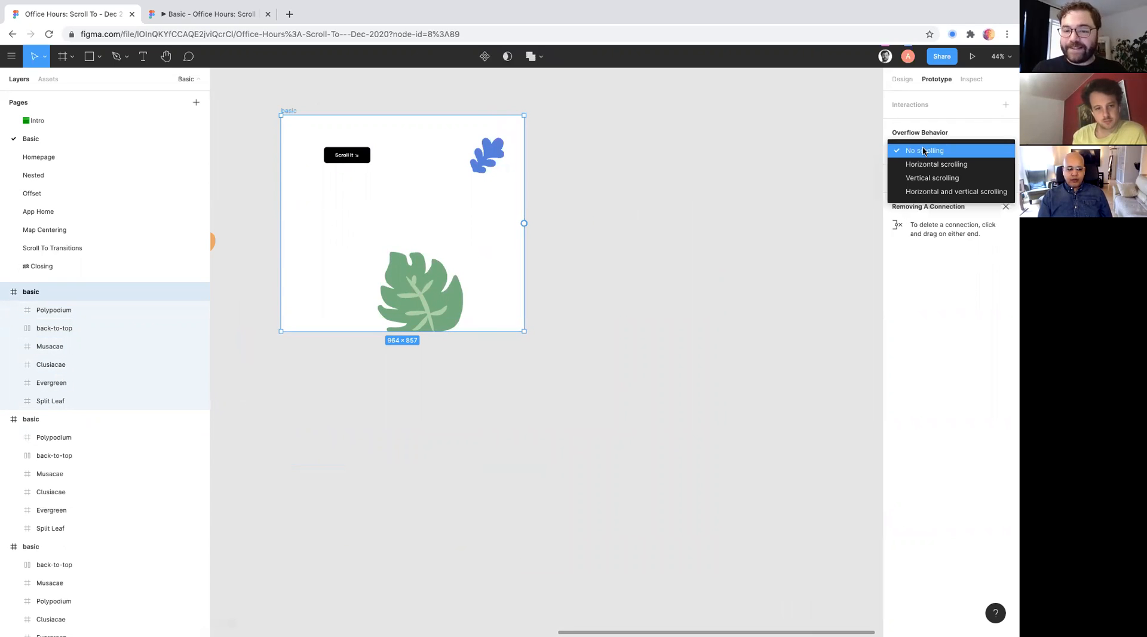
pyautogui.click(931, 192)
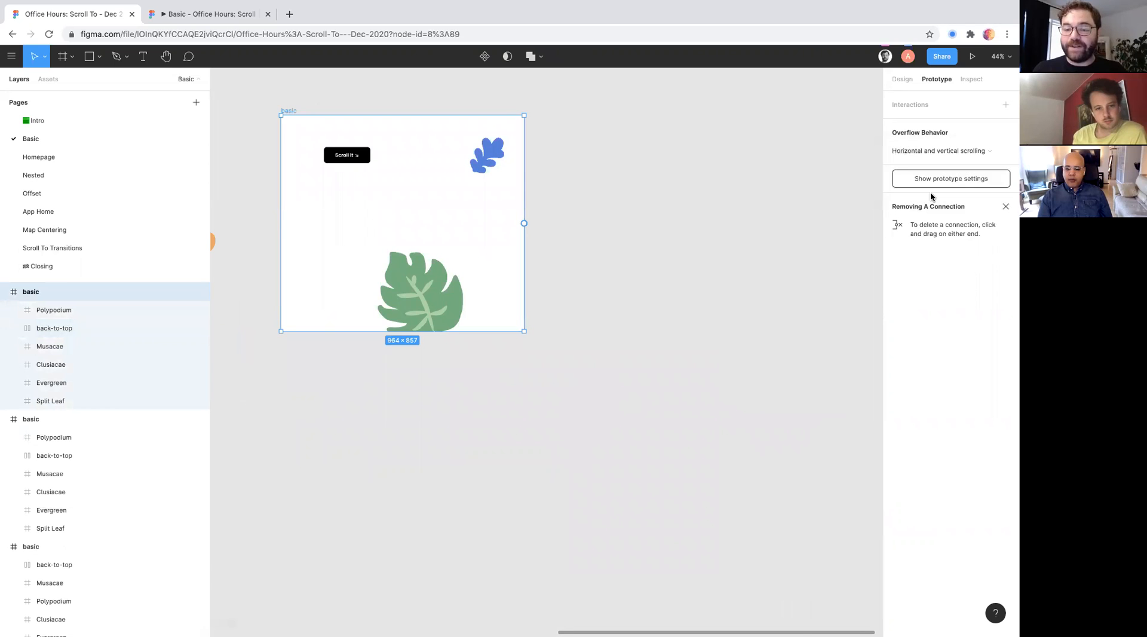
pyautogui.click(901, 82)
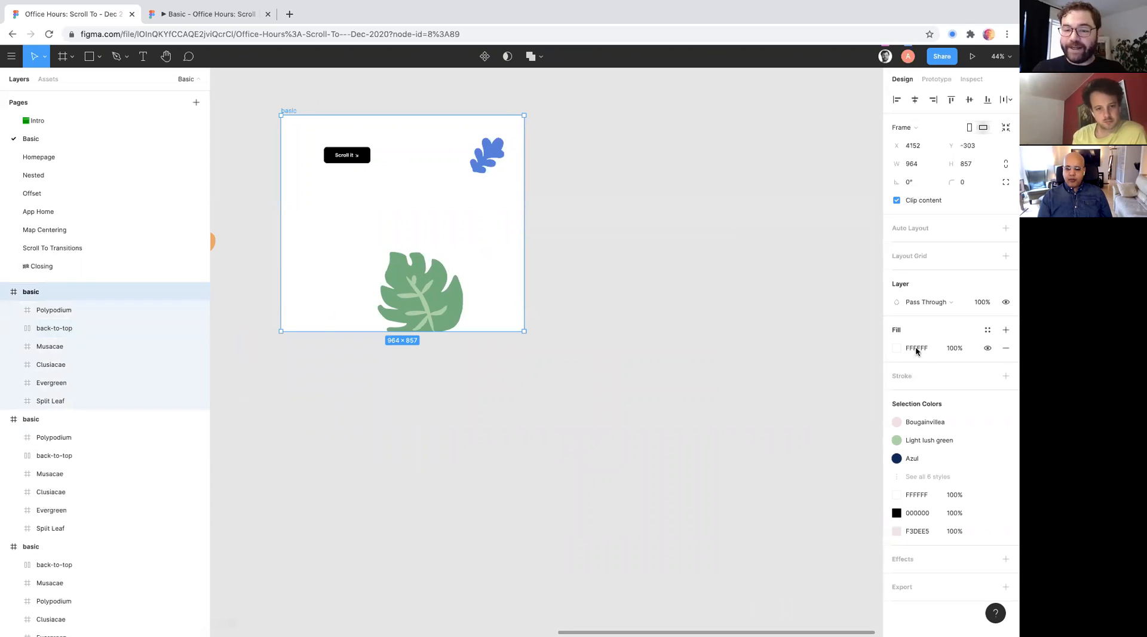
pyautogui.click(898, 201)
# - Connect the "Scroll it ↘" button to the third frame's orange plant with an On click Scroll to interaction, animated over 1000ms
pyautogui.click(369, 158)
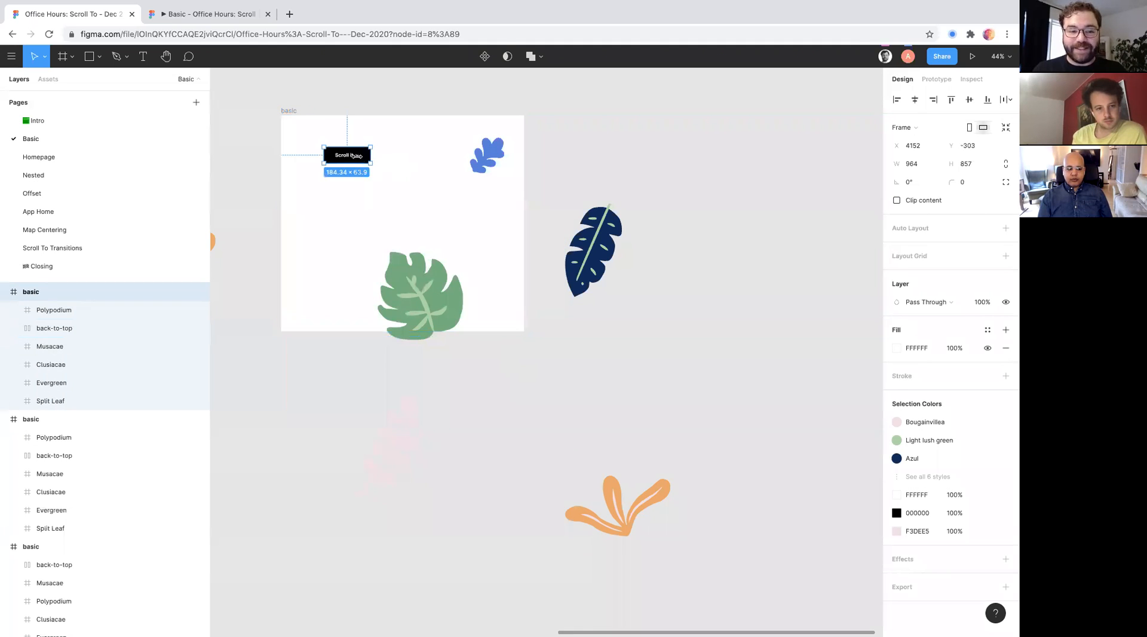
pyautogui.click(940, 80)
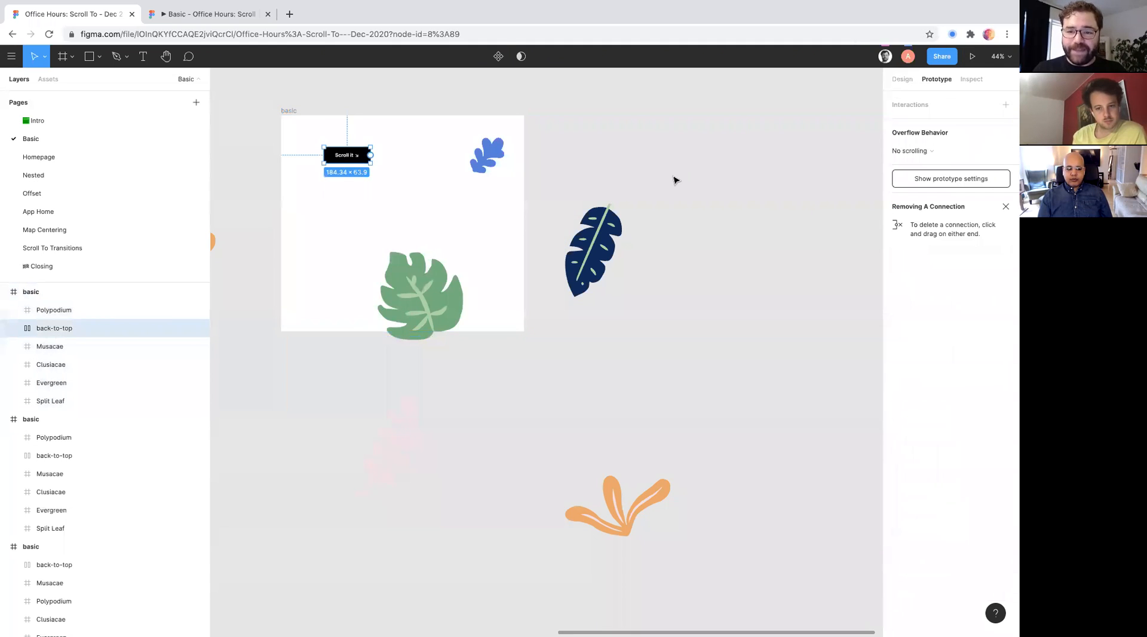
pyautogui.moveTo(371, 156); pyautogui.dragTo(614, 482)
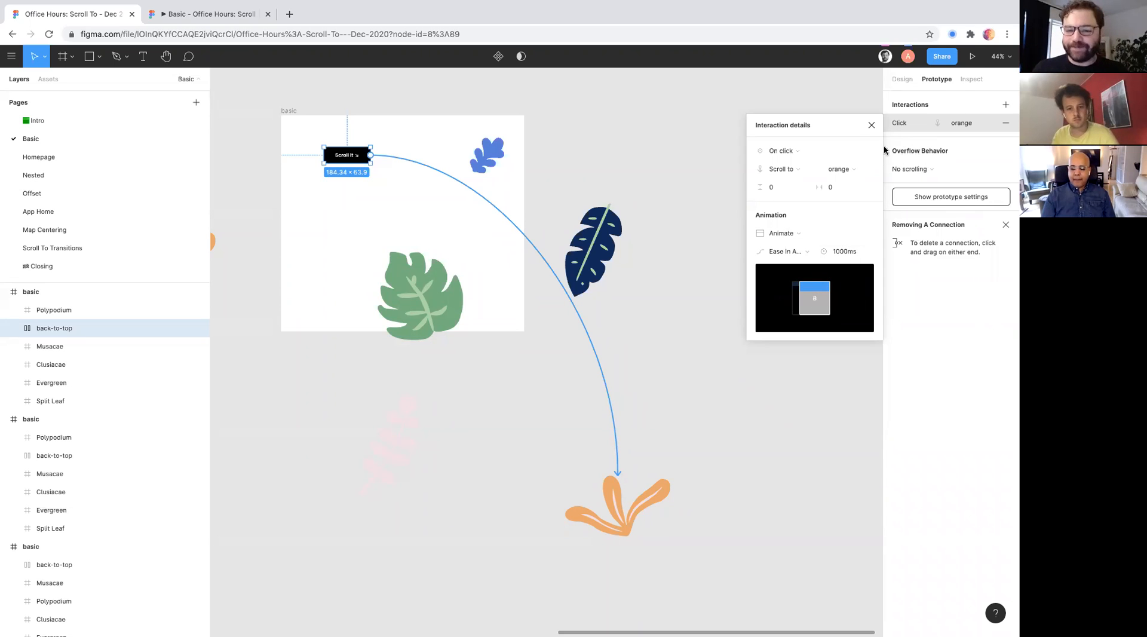
pyautogui.click(871, 125)
# - Run the third frame's prototype and test its diagonal scroll to the orange plant twice, restarting after each run
pyautogui.click(289, 111)
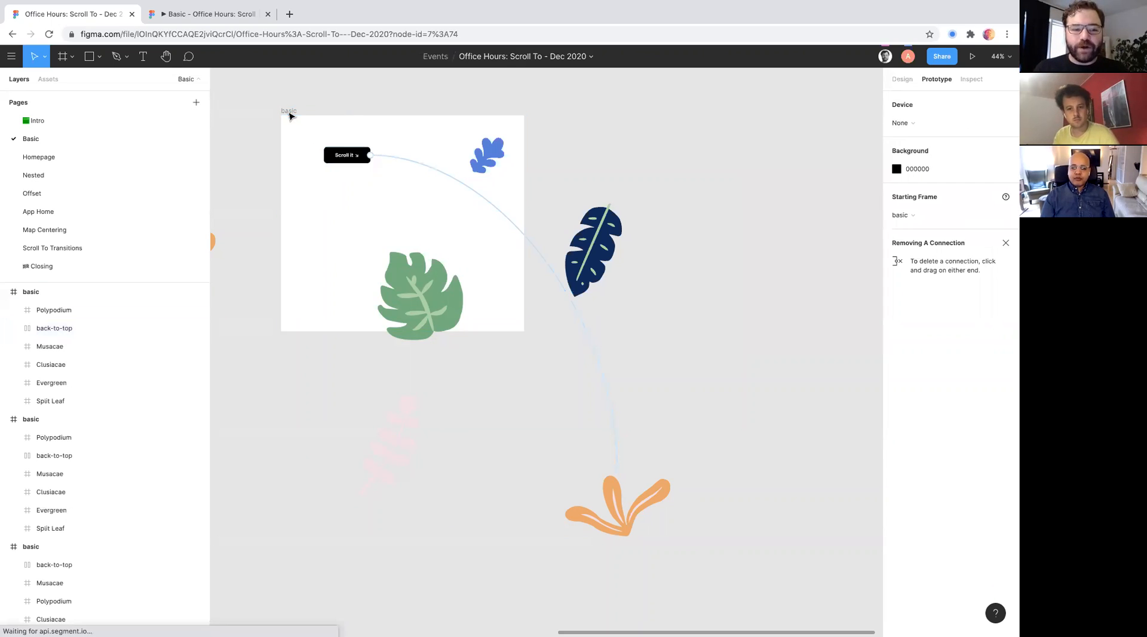
pyautogui.scroll(-5, 261, 308)
pyautogui.hscroll(-10, 275, 305)
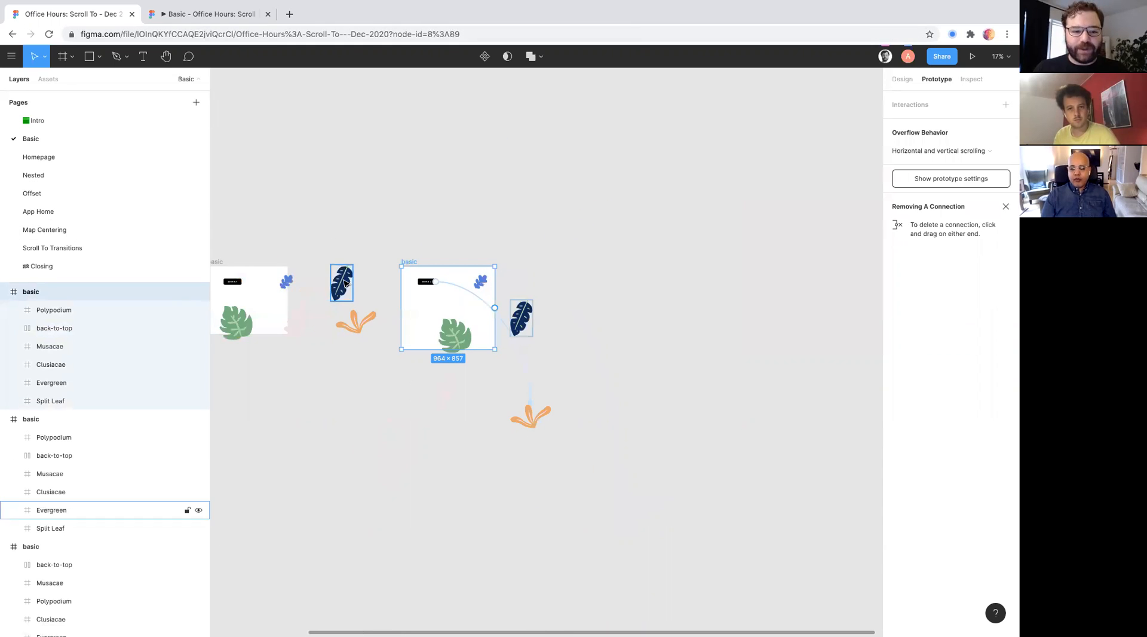
pyautogui.moveTo(496, 293); pyautogui.dragTo(478, 299)
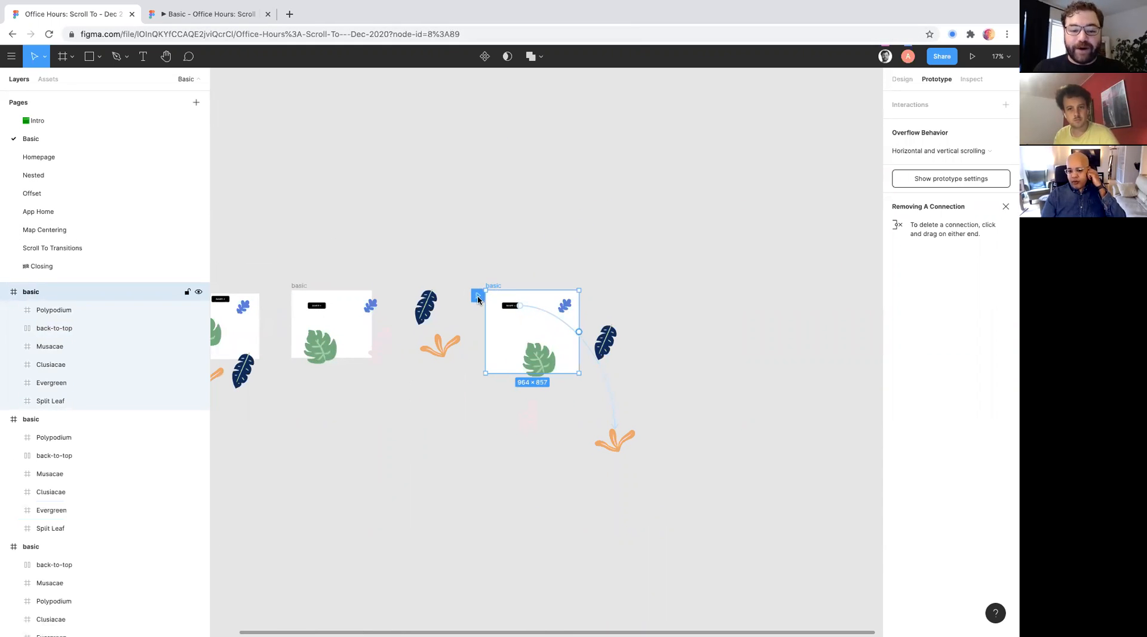
pyautogui.scroll(5, 478, 300)
pyautogui.hscroll(2, 442, 273)
pyautogui.click(204, 12)
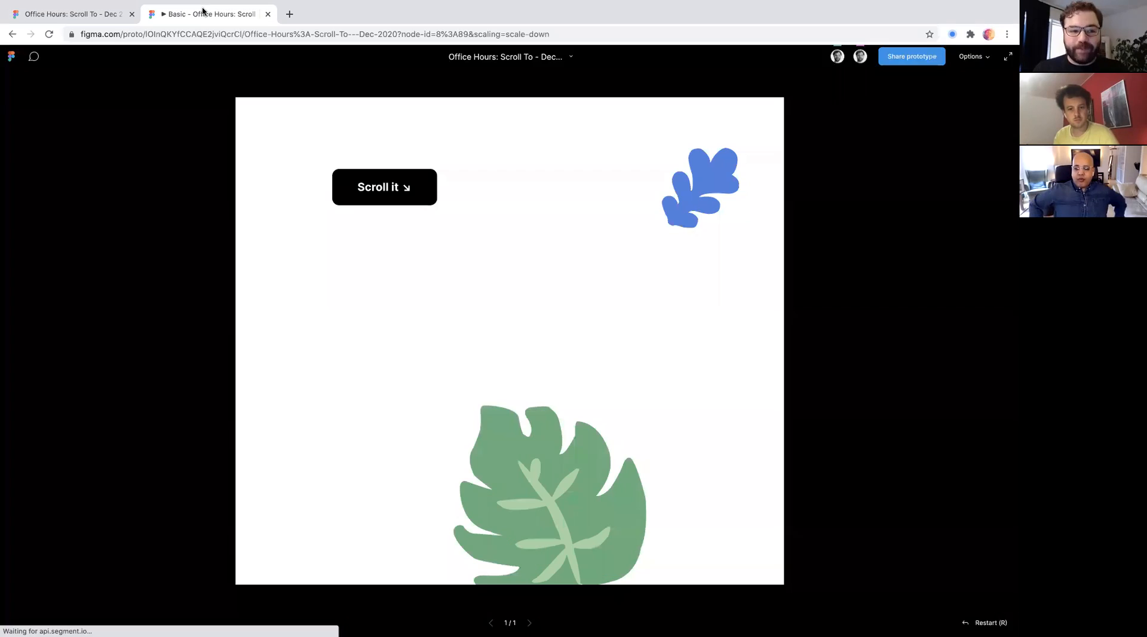
pyautogui.click(380, 187)
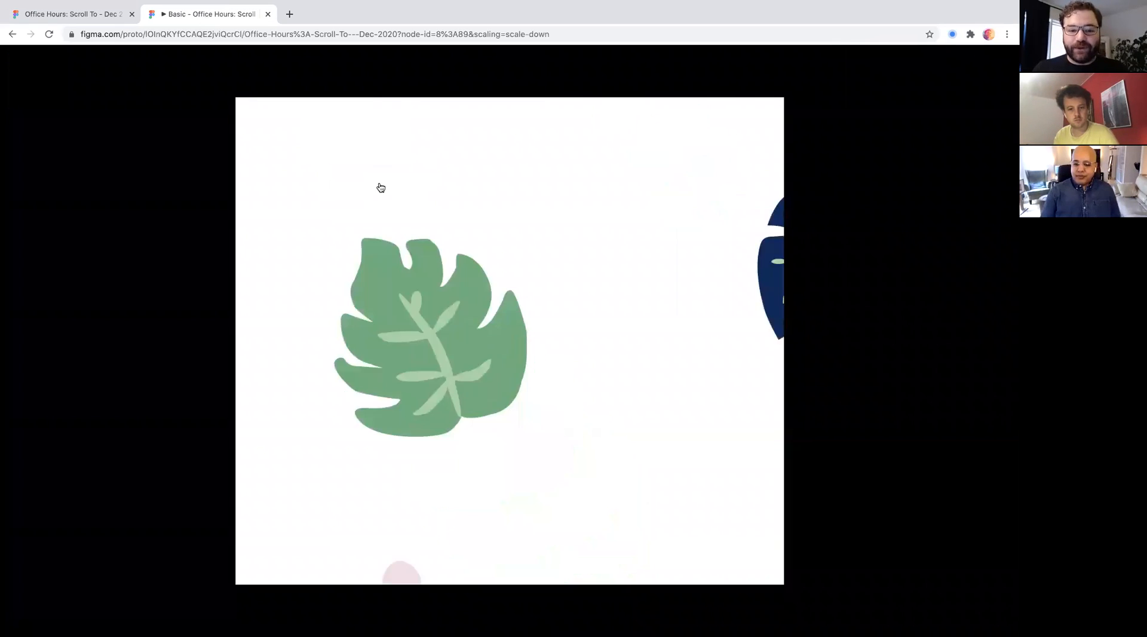
pyautogui.press('r')
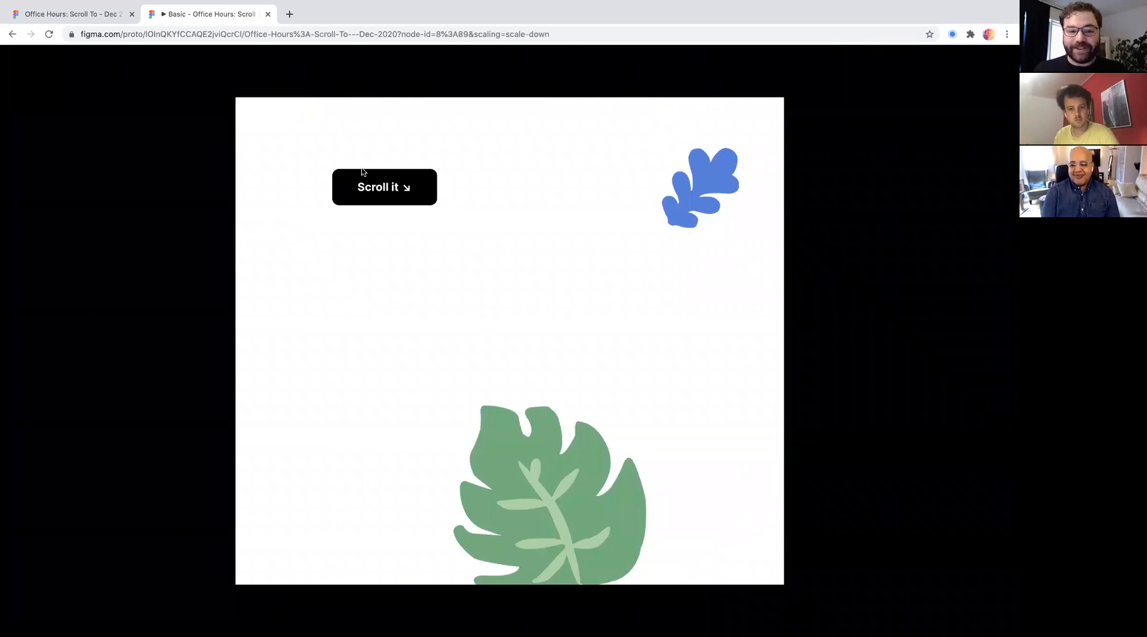
pyautogui.click(377, 187)
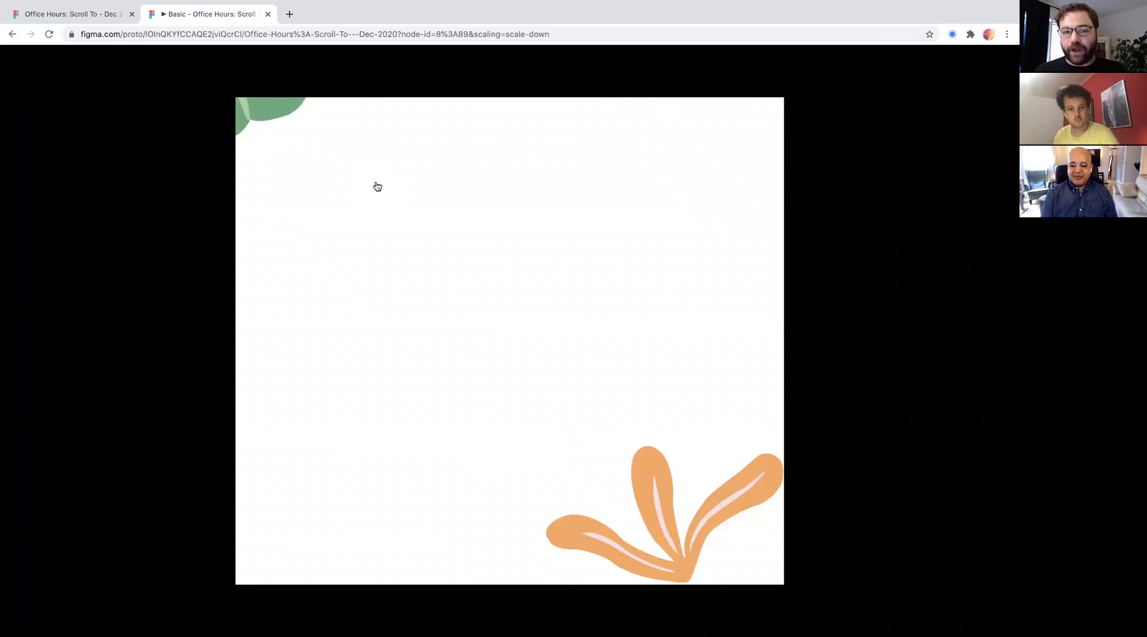
pyautogui.press('r')
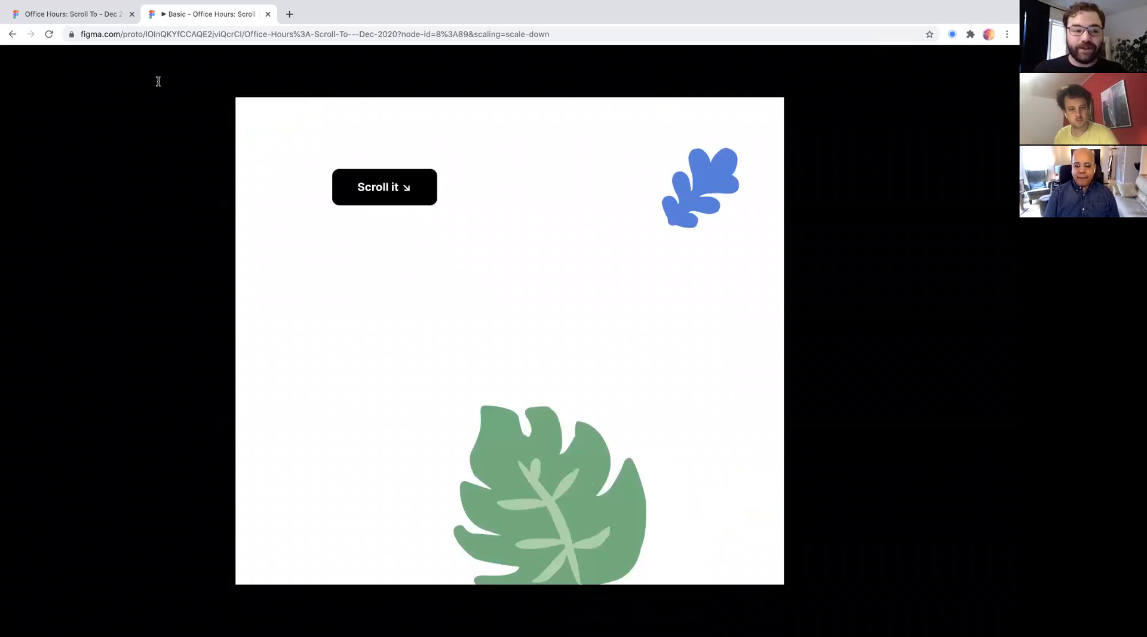
# - Return to the design file and select the middle frame's orange plant for a closer look
pyautogui.click(90, 15)
pyautogui.click(337, 400)
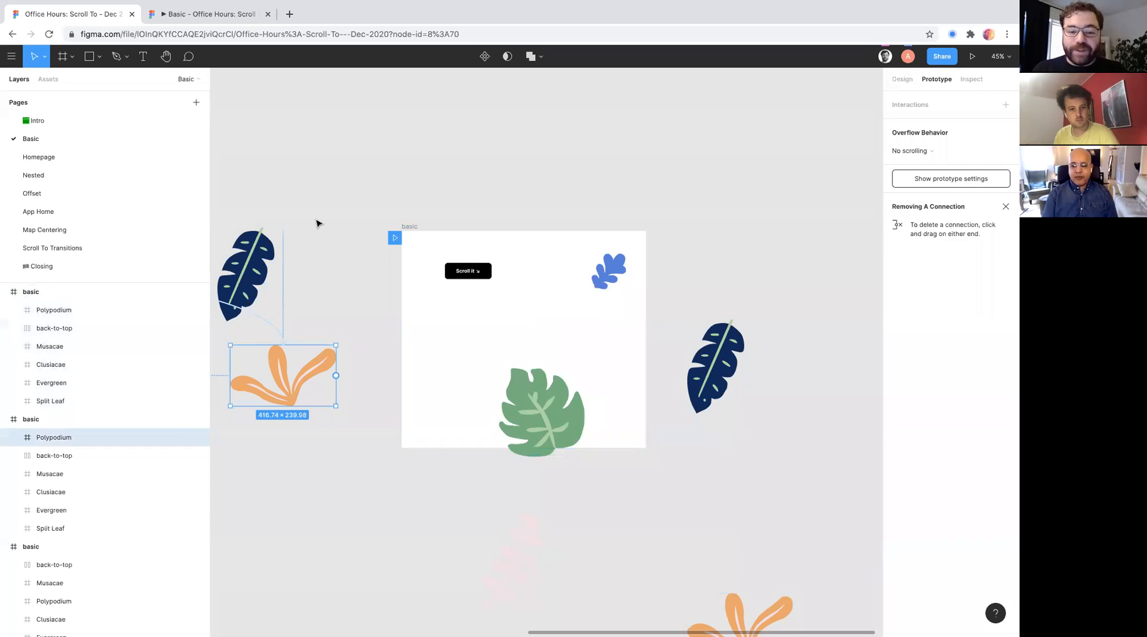
pyautogui.scroll(5, 431, 267)
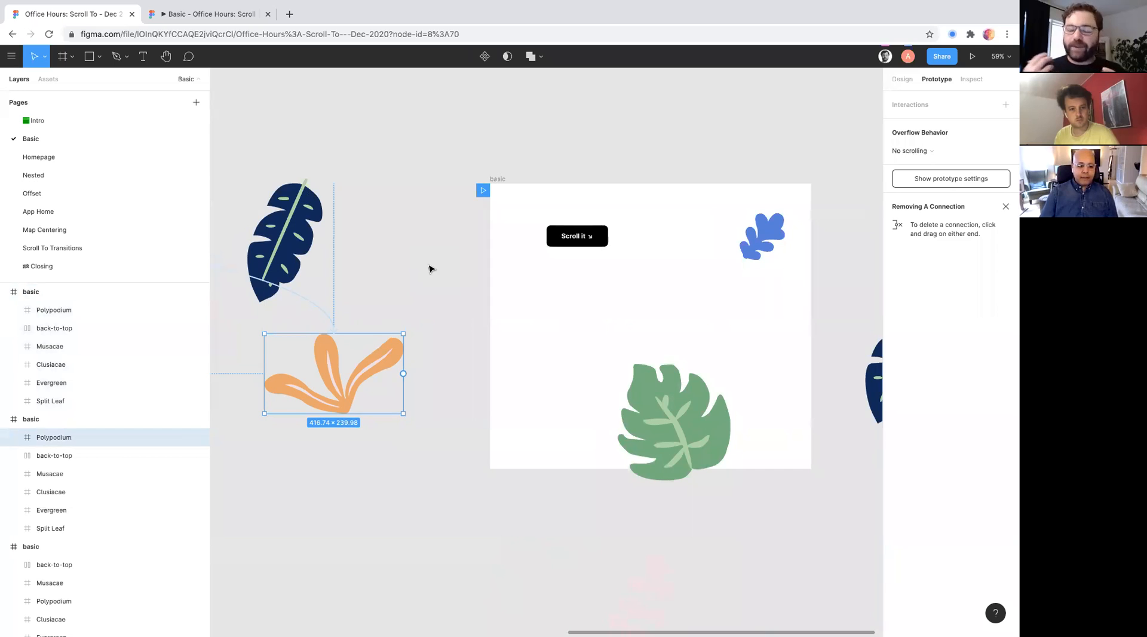
# - Open the Homepage page, select the Basic example frame and look over its sections from header to footer
pyautogui.click(66, 158)
pyautogui.click(397, 84)
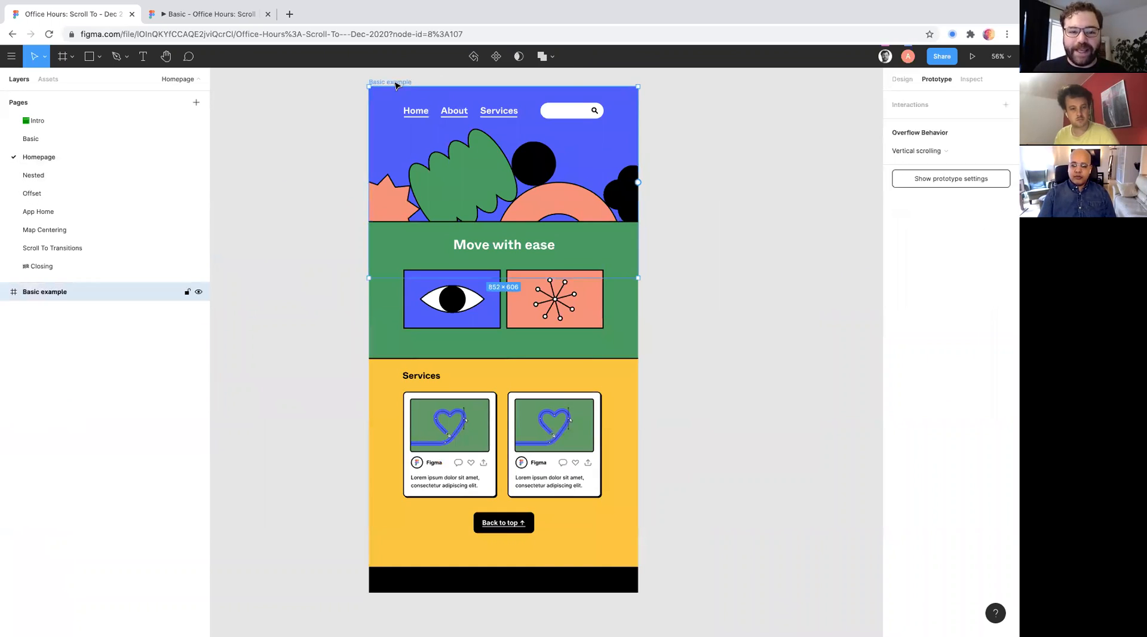
pyautogui.scroll(2, 454, 276)
pyautogui.scroll(-1, 456, 277)
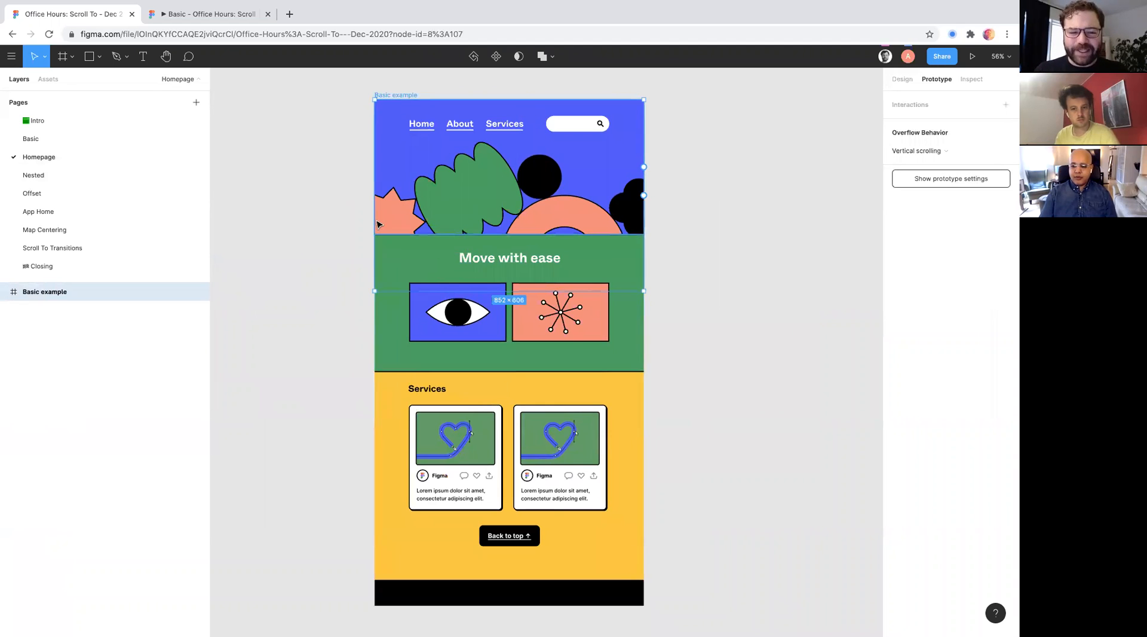
pyautogui.scroll(3, 438, 219)
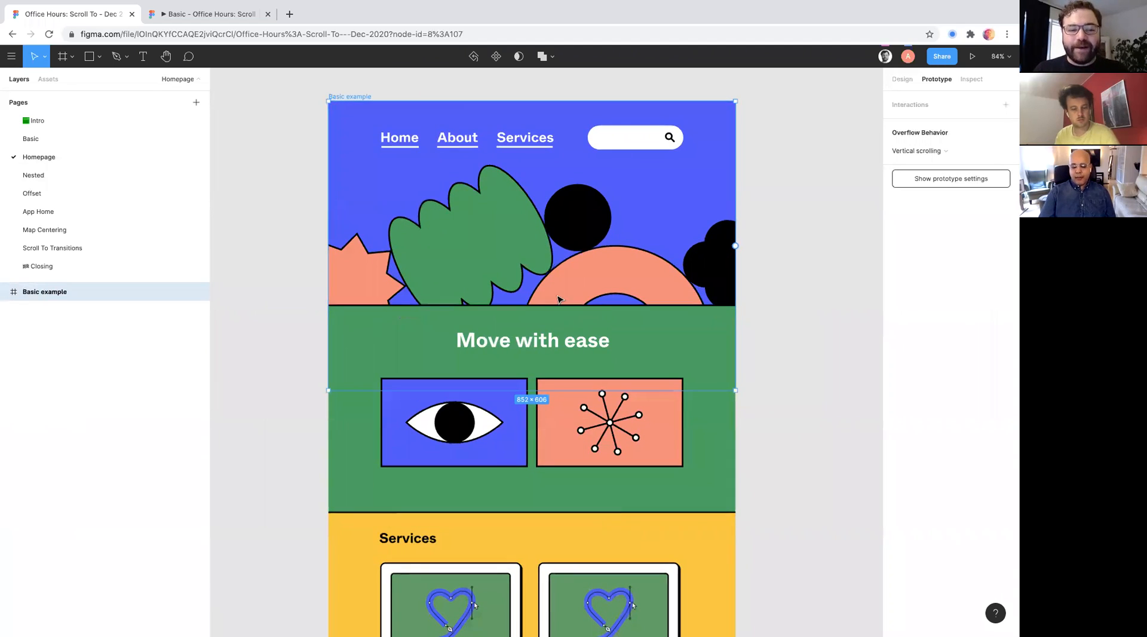
pyautogui.scroll(-1, 379, 302)
pyautogui.scroll(-3, 386, 402)
pyautogui.scroll(-2, 385, 401)
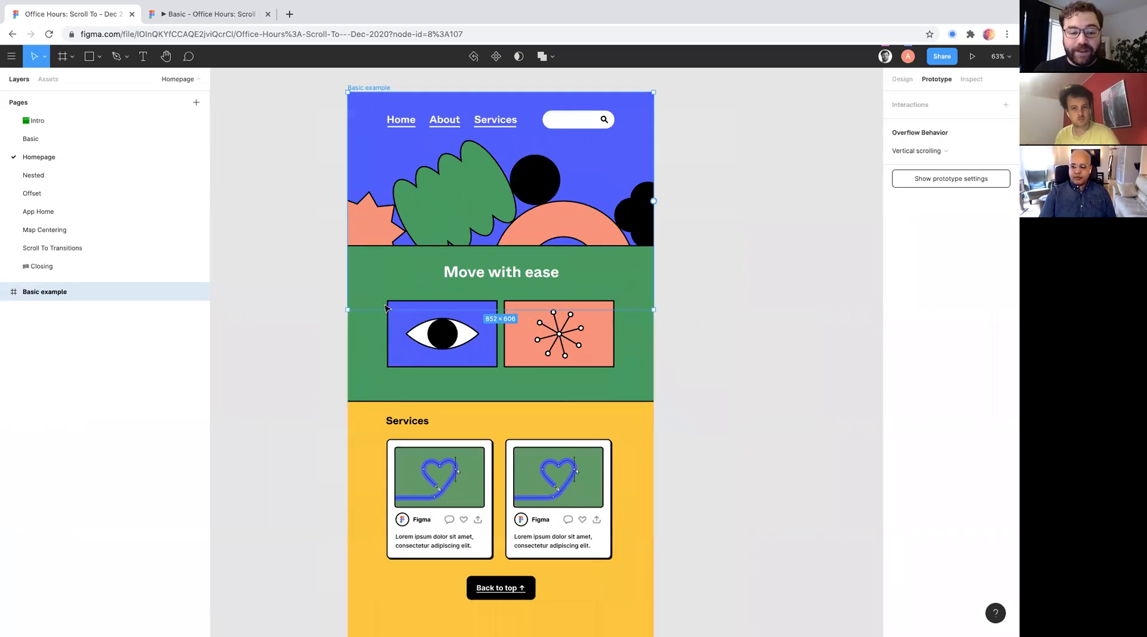
pyautogui.scroll(-1, 382, 309)
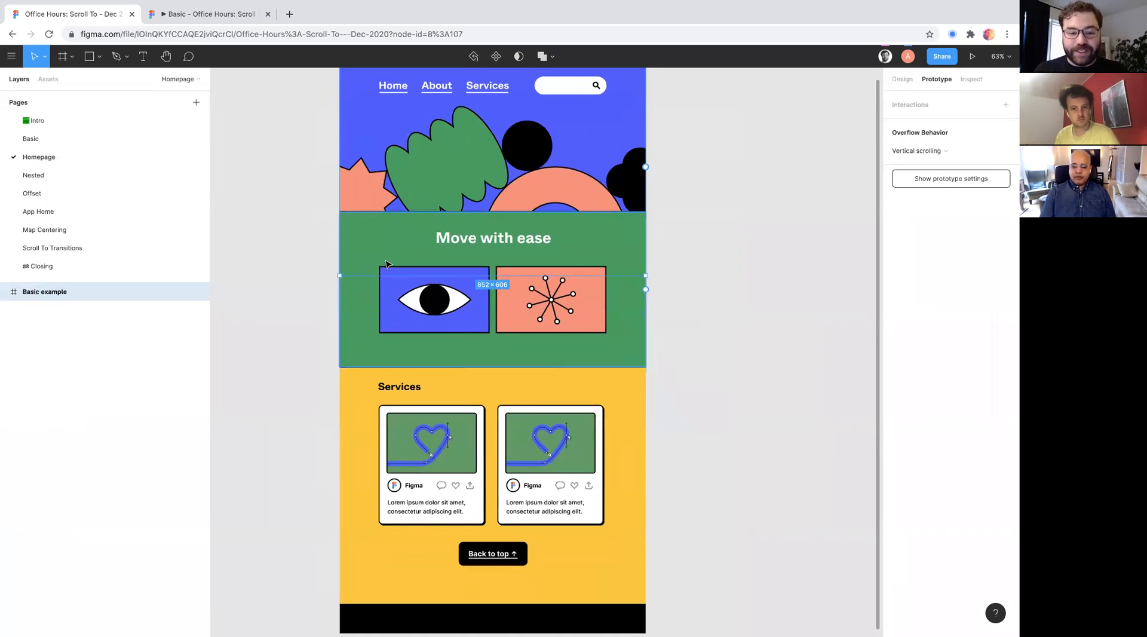
pyautogui.scroll(-1, 368, 278)
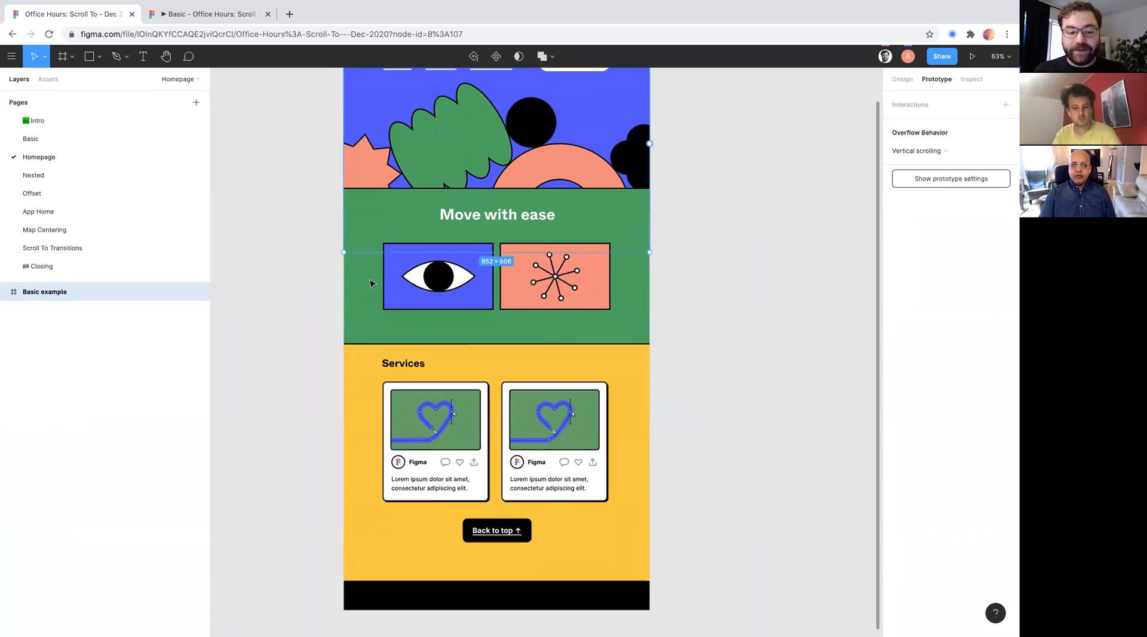
pyautogui.scroll(5, 409, 502)
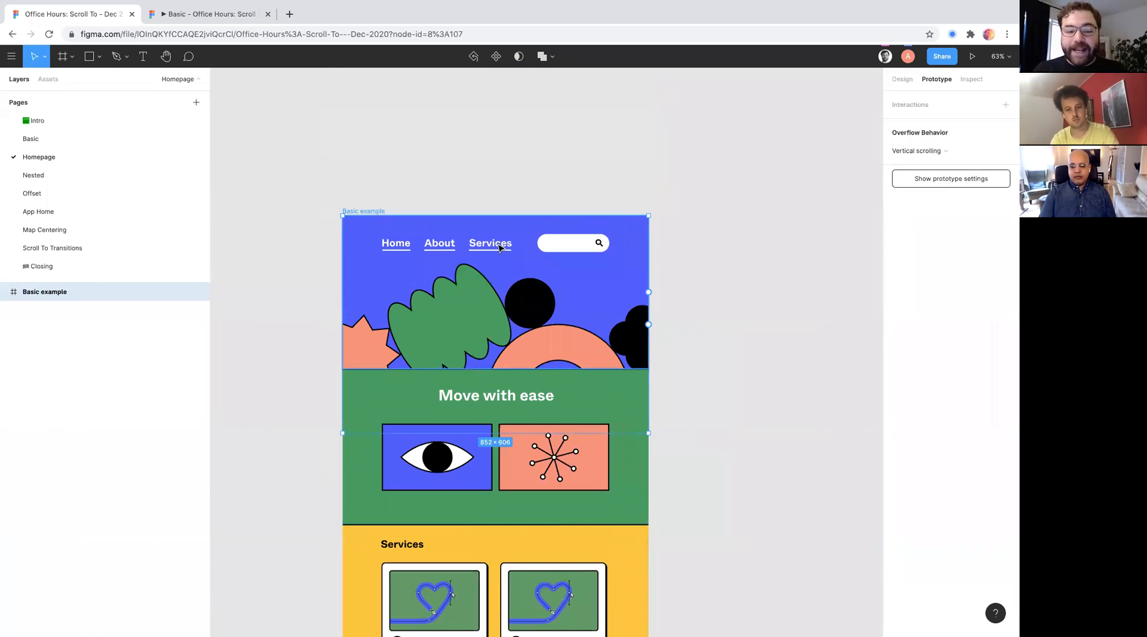
# - Select the Services link in the page header and examine the yellow Services section down to the footer
pyautogui.doubleClick(488, 244)
pyautogui.scroll(-4, 482, 239)
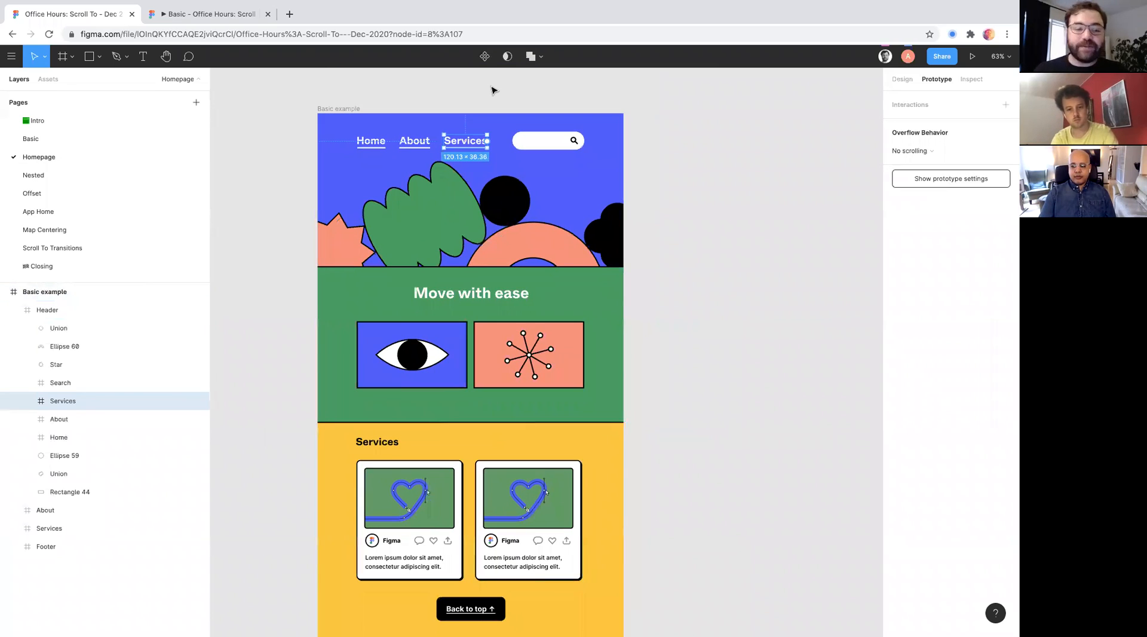
pyautogui.scroll(-2, 492, 96)
pyautogui.hscroll(1, 492, 96)
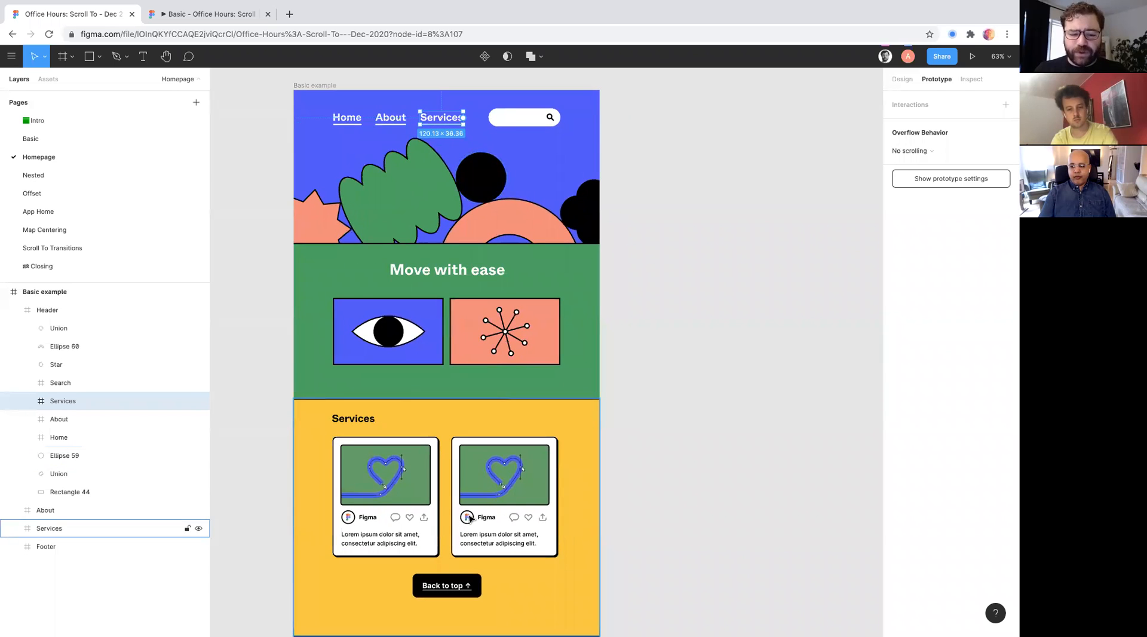
pyautogui.scroll(-1, 471, 519)
pyautogui.scroll(1, 478, 514)
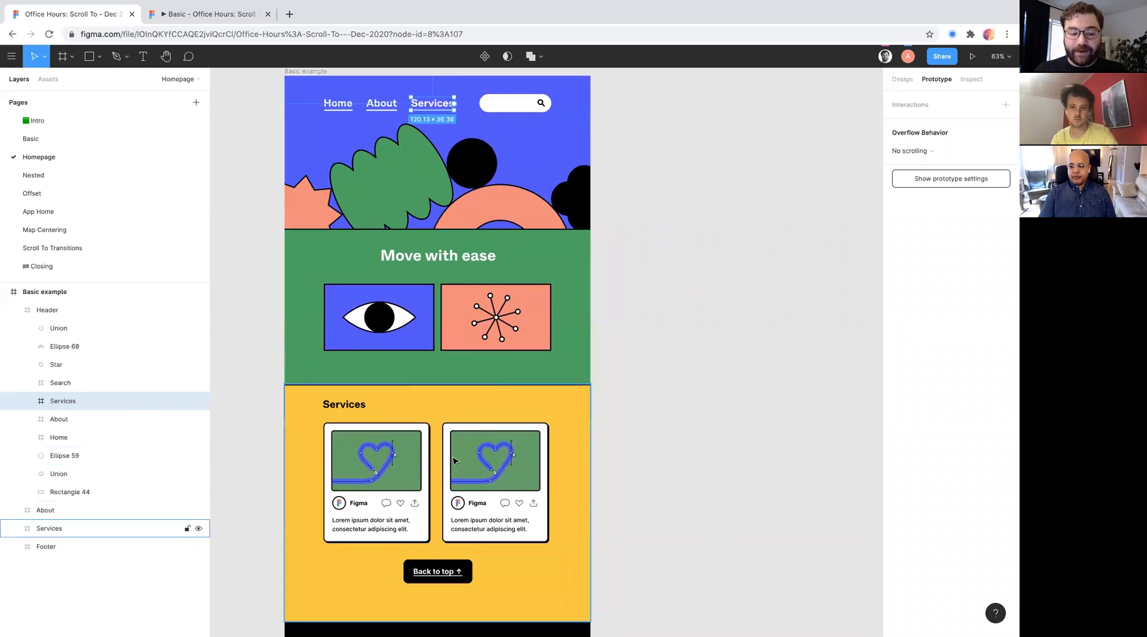
pyautogui.scroll(1, 454, 469)
pyautogui.scroll(-3, 452, 468)
pyautogui.scroll(4, 452, 467)
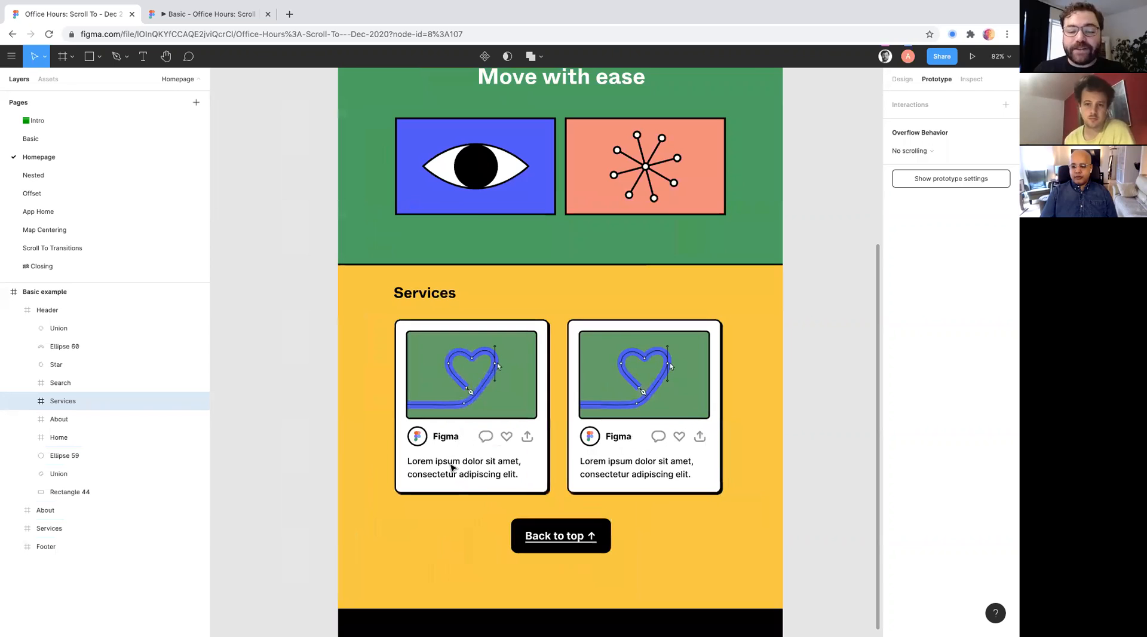
pyautogui.scroll(1, 452, 468)
pyautogui.scroll(1, 407, 177)
pyautogui.hscroll(-2, 396, 177)
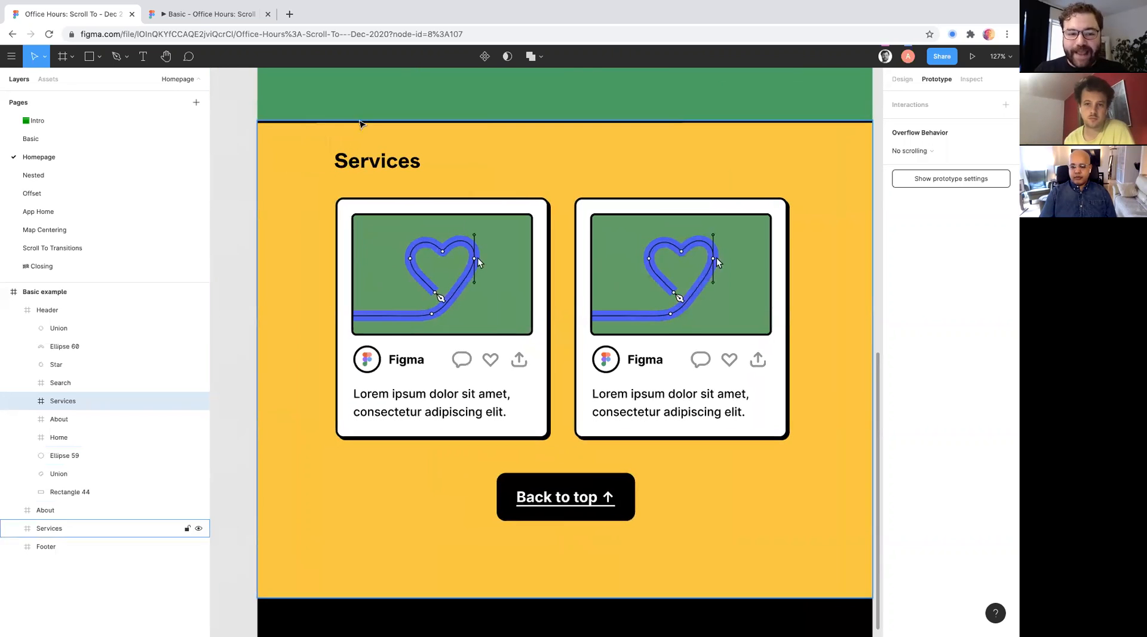
pyautogui.hscroll(2, 438, 152)
pyautogui.scroll(-1, 438, 152)
pyautogui.hscroll(-1, 438, 152)
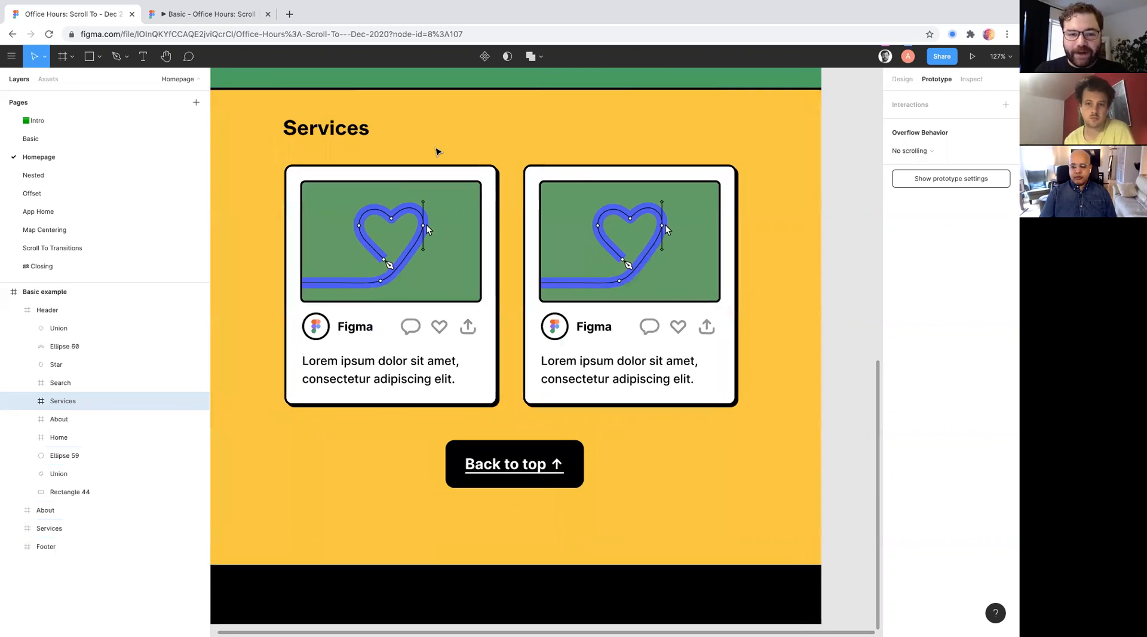
pyautogui.scroll(3, 438, 152)
# - Inspect the Services heading and the whole yellow Services section as possible scroll targets, selecting each in turn
pyautogui.click(357, 228)
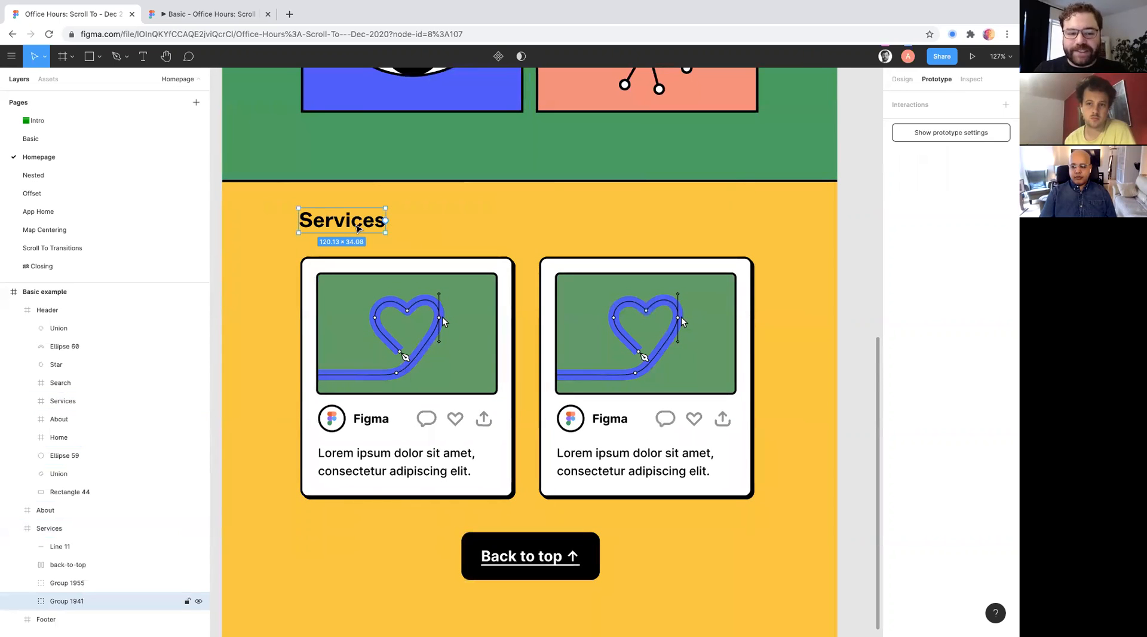
pyautogui.scroll(-3, 357, 228)
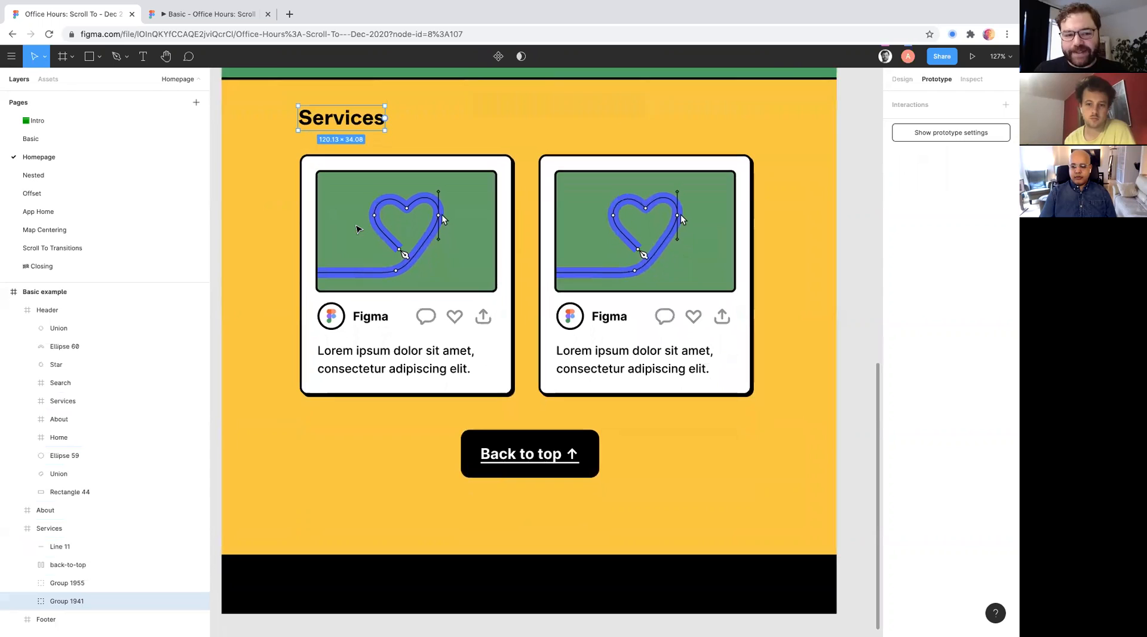
pyautogui.scroll(-1, 356, 229)
pyautogui.scroll(1, 357, 229)
pyautogui.scroll(2, 356, 229)
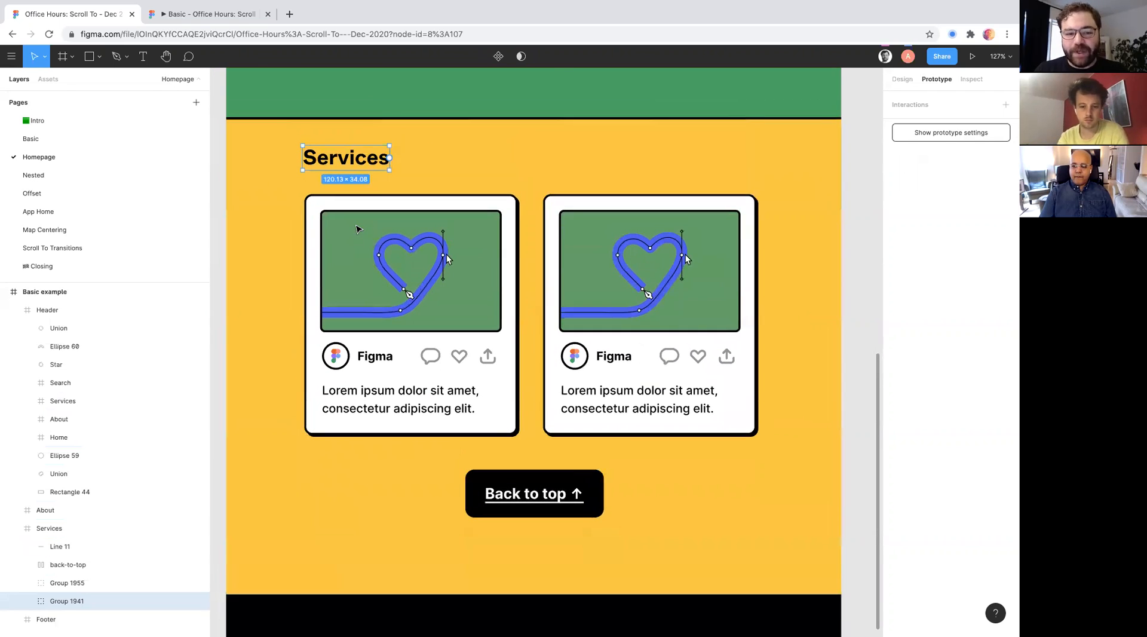
pyautogui.click(434, 148)
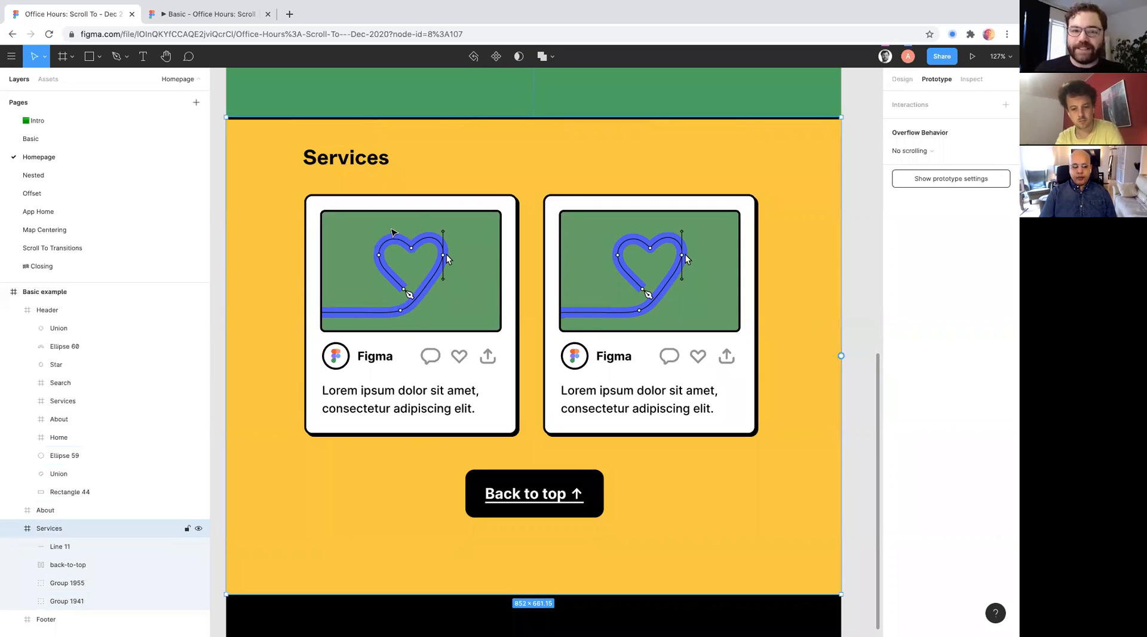
# - Connect the header's Services link to the yellow Services section with an On click Scroll to interaction, animated over 1000ms
pyautogui.hotkey('shift', '1')
pyautogui.keyDown('ctrl'); pyautogui.scroll(5, 457, 247); pyautogui.keyUp('ctrl')
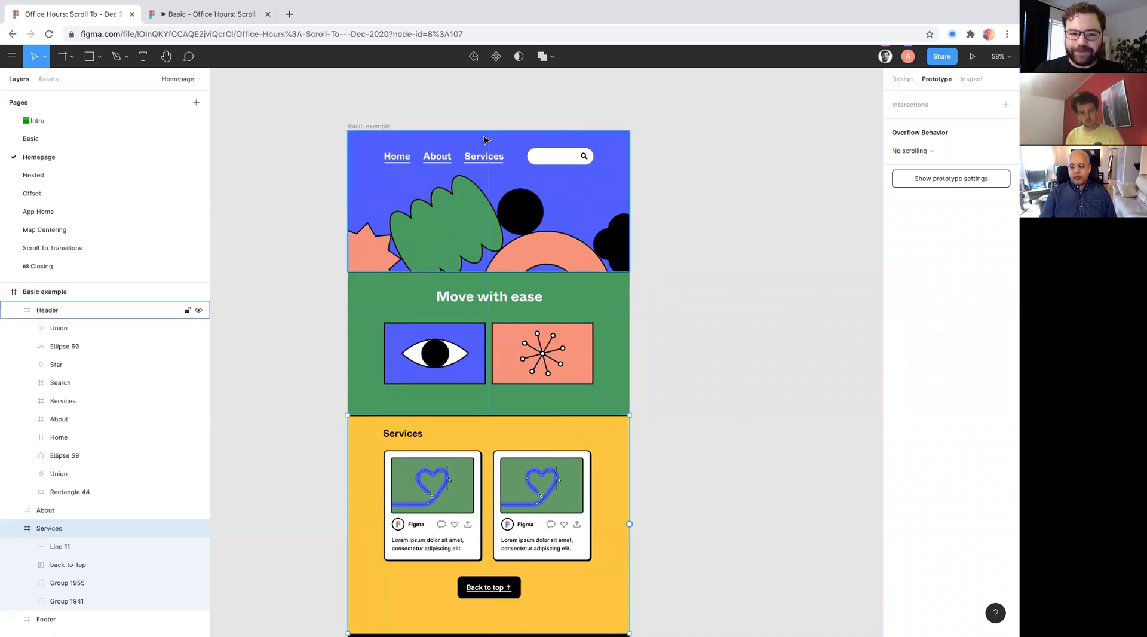
pyautogui.click(376, 126)
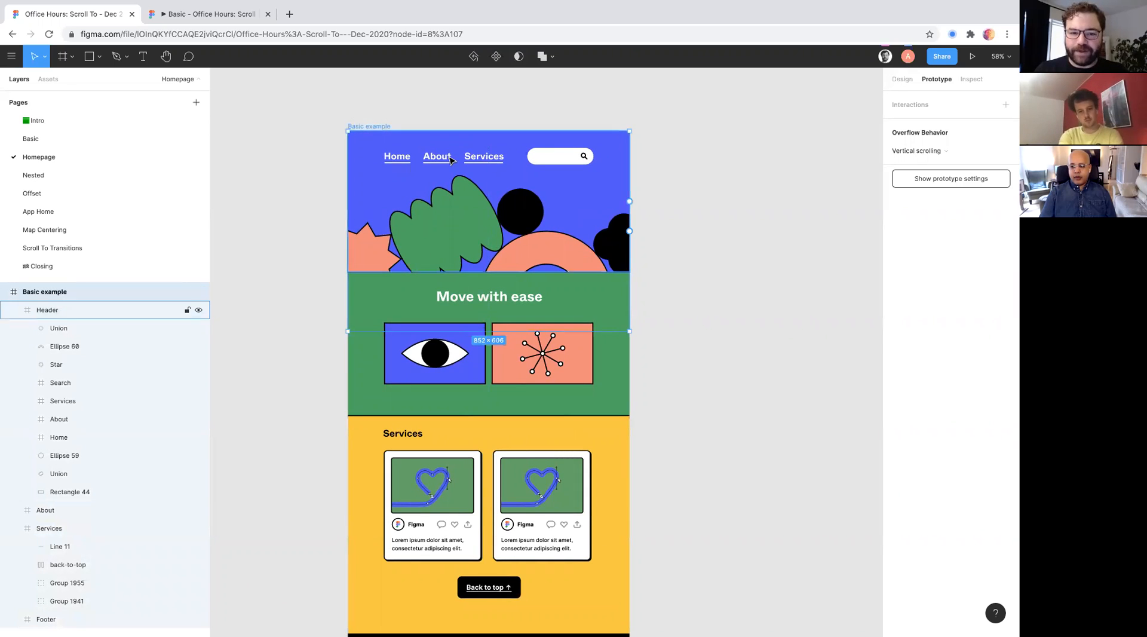
pyautogui.click(486, 160)
pyautogui.moveTo(504, 156); pyautogui.dragTo(540, 432)
pyautogui.scroll(5, 539, 432)
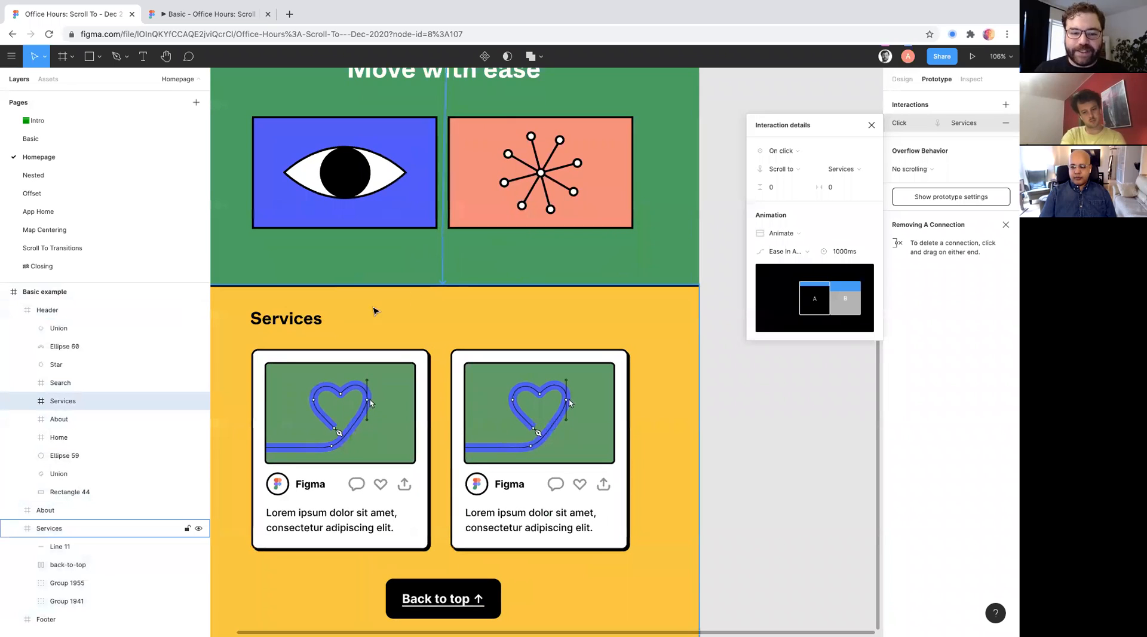
pyautogui.scroll(3, 439, 305)
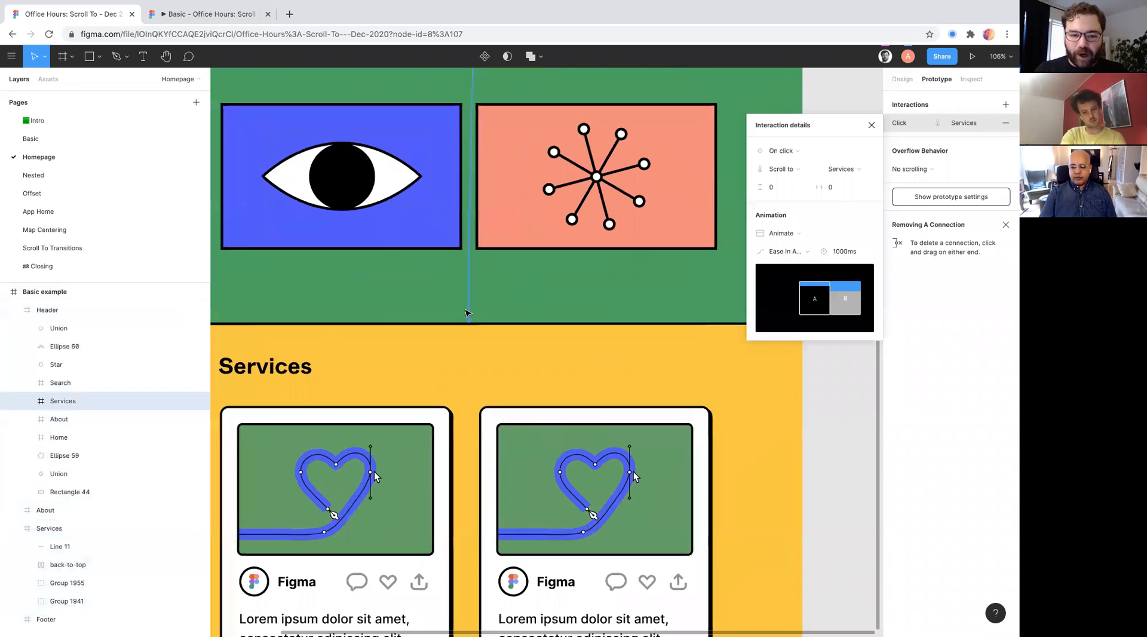
pyautogui.scroll(-4, 484, 256)
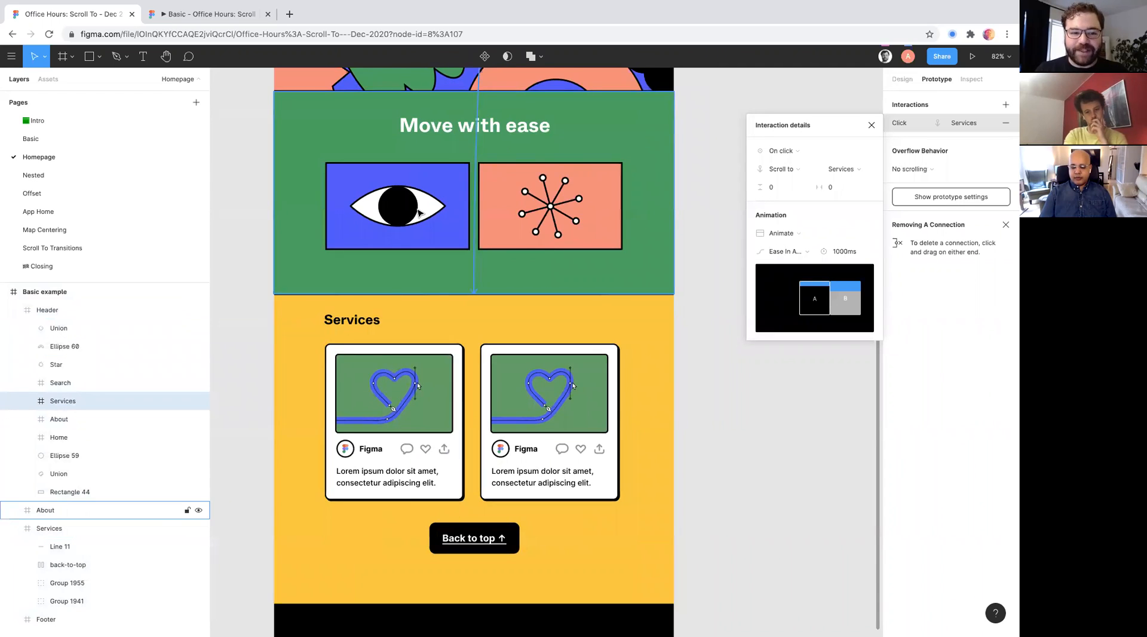
pyautogui.scroll(-3, 420, 213)
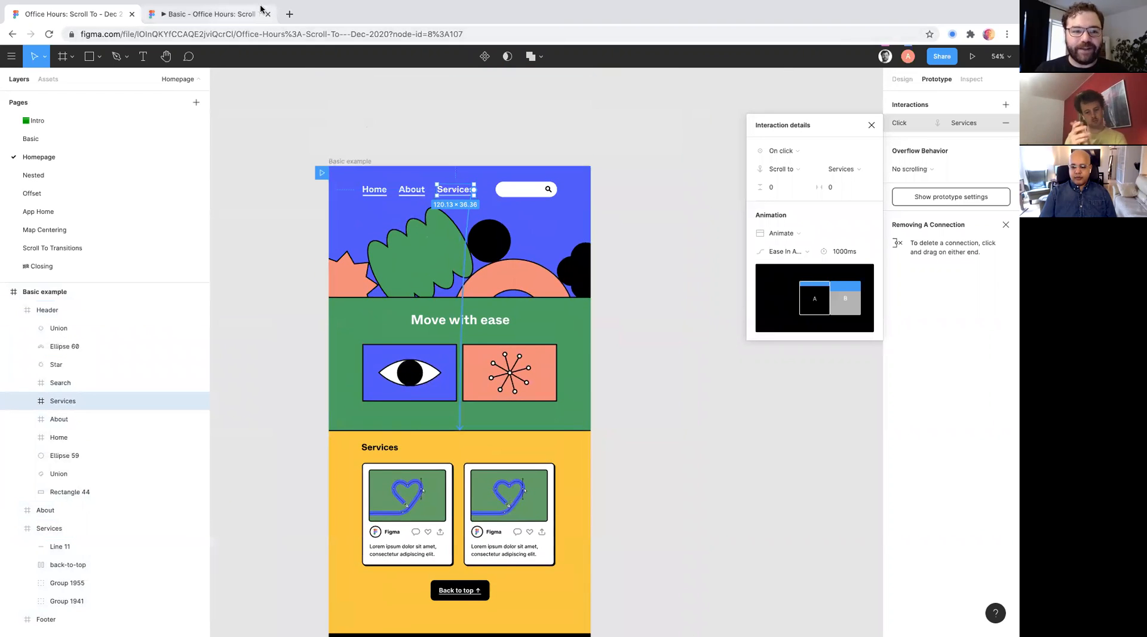
# - Close the old prototype, run the Basic example frame's prototype and test the Services link
pyautogui.click(225, 15)
pyautogui.press('super+w')
pyautogui.click(973, 56)
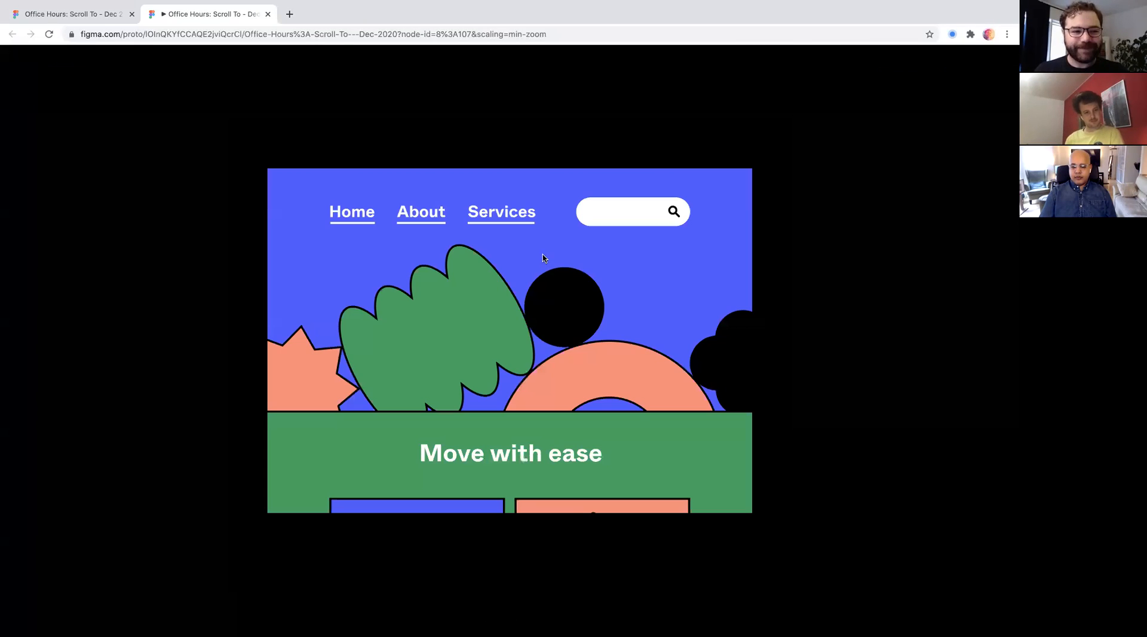
pyautogui.click(477, 214)
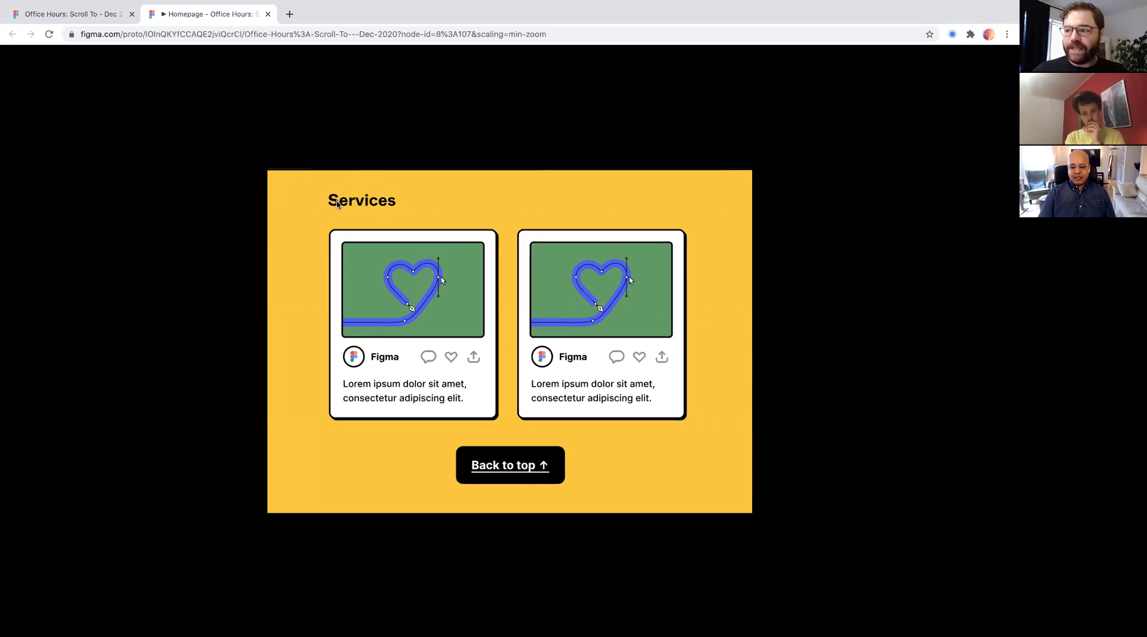
# - Return to the design file and add auto layout to the Basic example frame
pyautogui.click(100, 13)
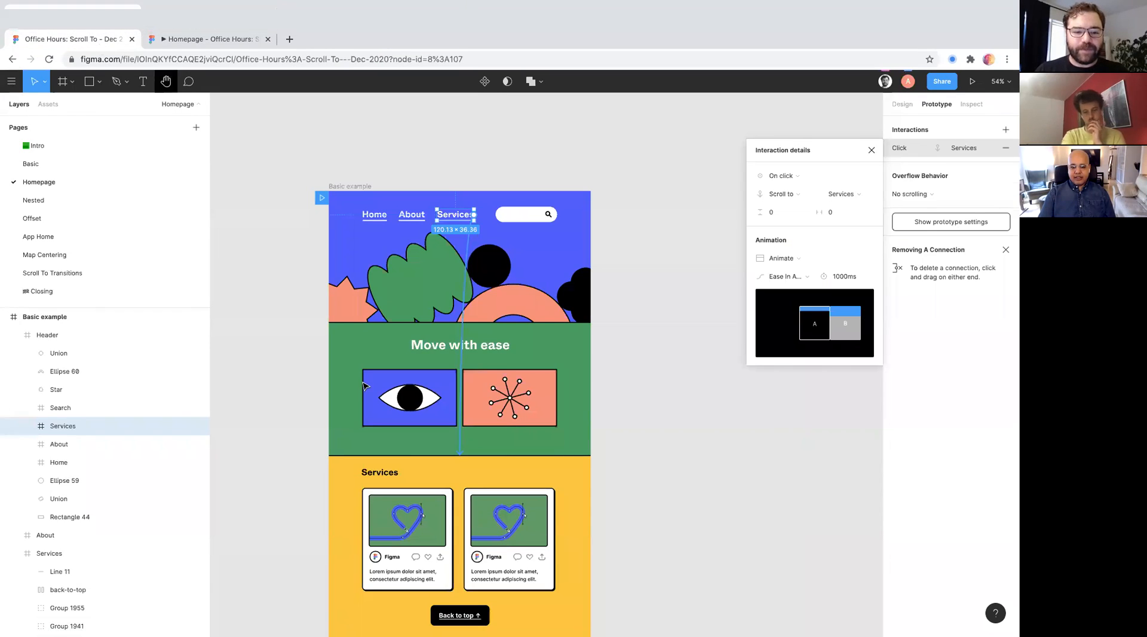
pyautogui.scroll(-4, 475, 267)
pyautogui.scroll(2, 476, 268)
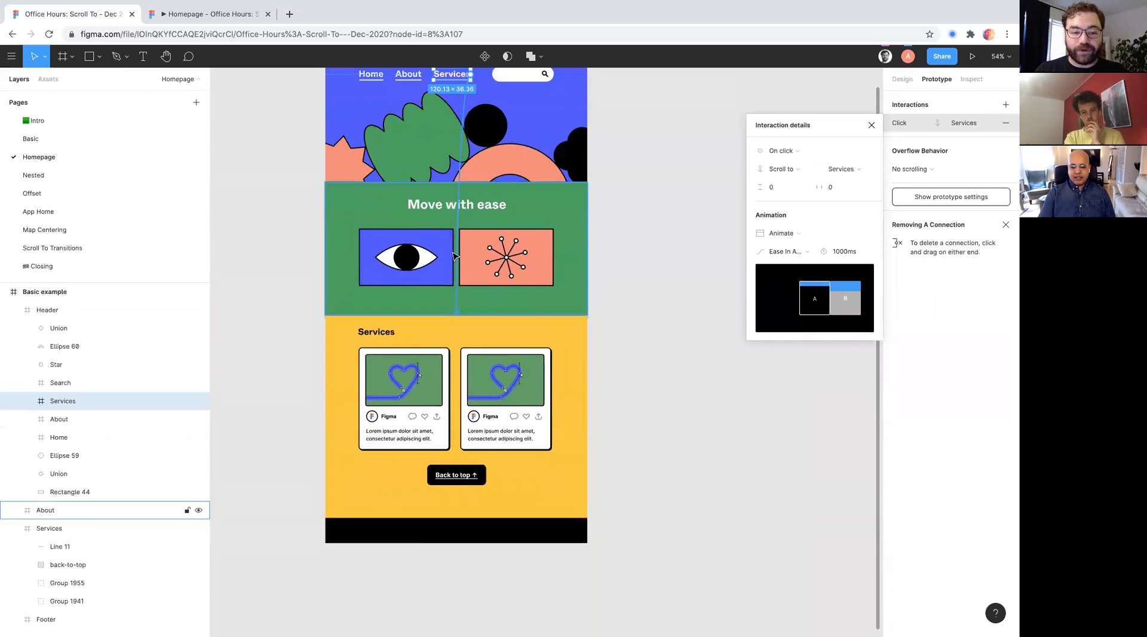
pyautogui.scroll(-2, 325, 197)
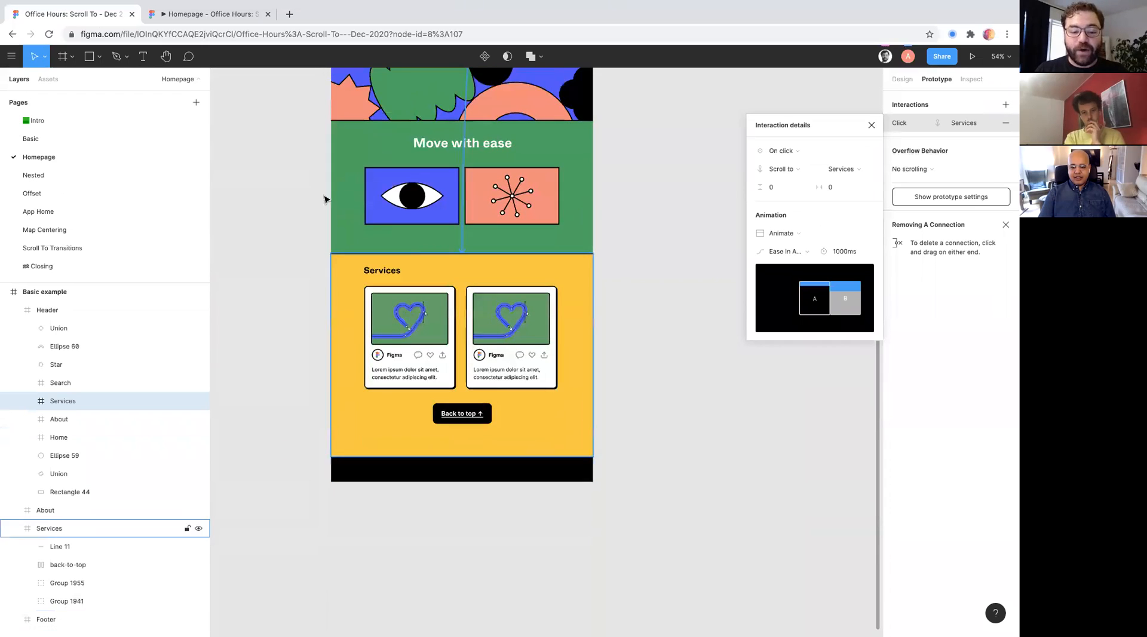
pyautogui.click(508, 215)
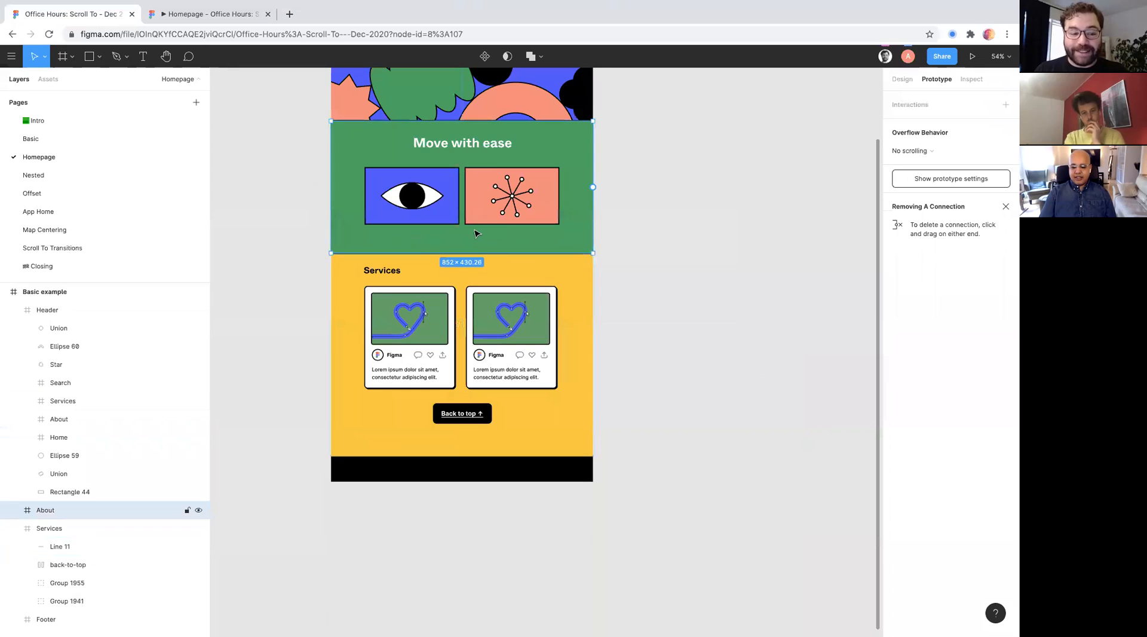
pyautogui.scroll(4, 494, 216)
pyautogui.scroll(1, 477, 233)
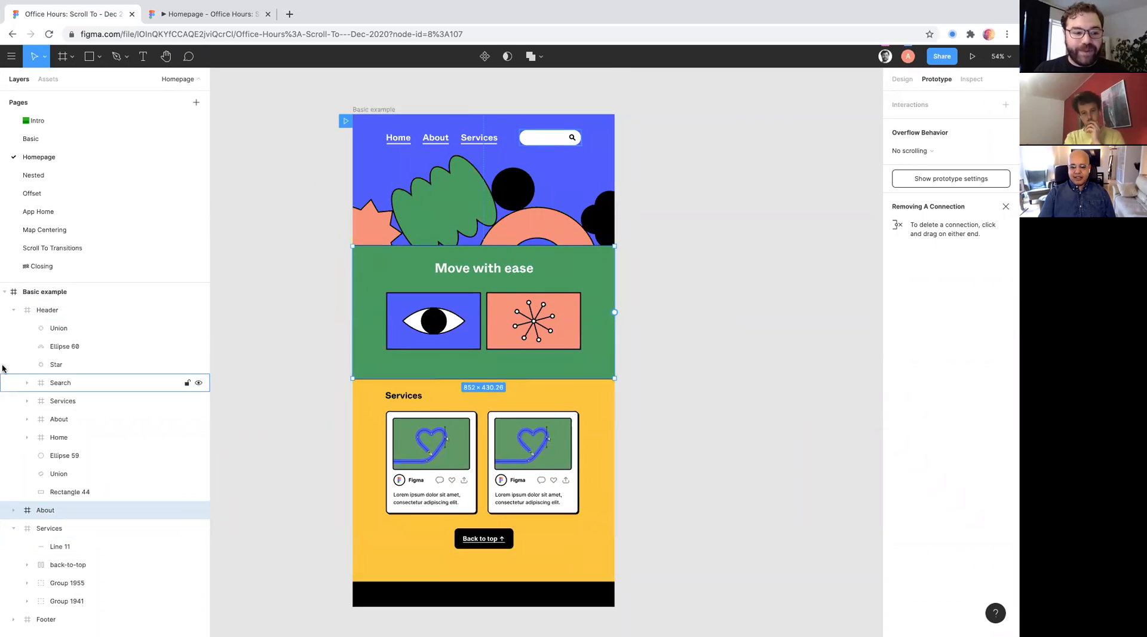
pyautogui.click(58, 293)
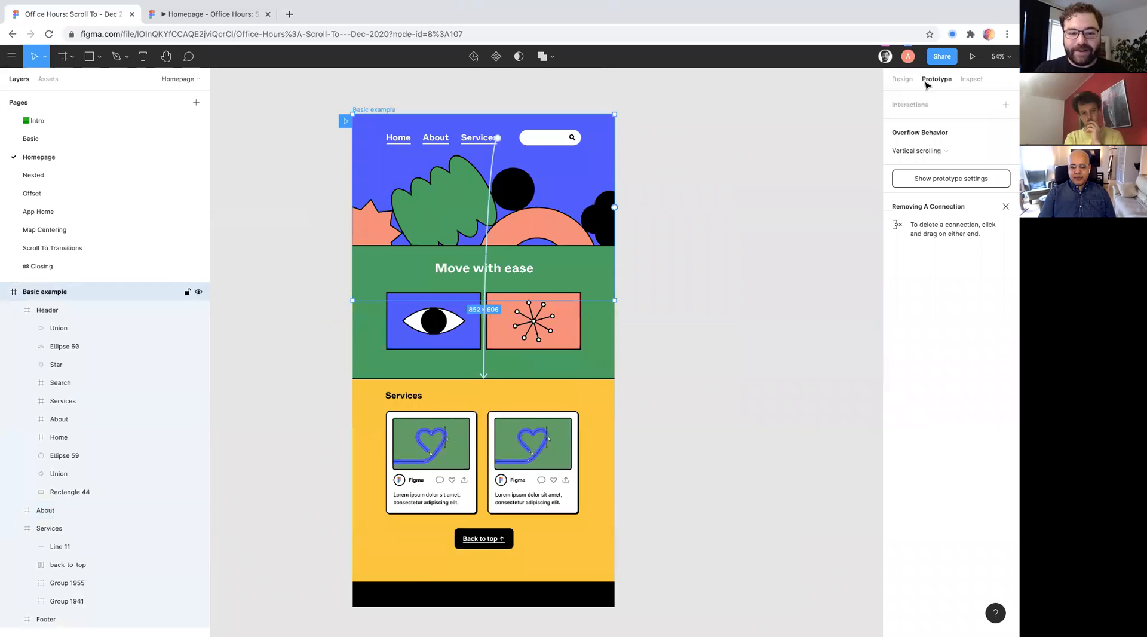
pyautogui.click(902, 80)
pyautogui.click(1007, 228)
# - Duplicate the green "Move with ease" About section twice, stacking the copies above the Services section
pyautogui.click(89, 419)
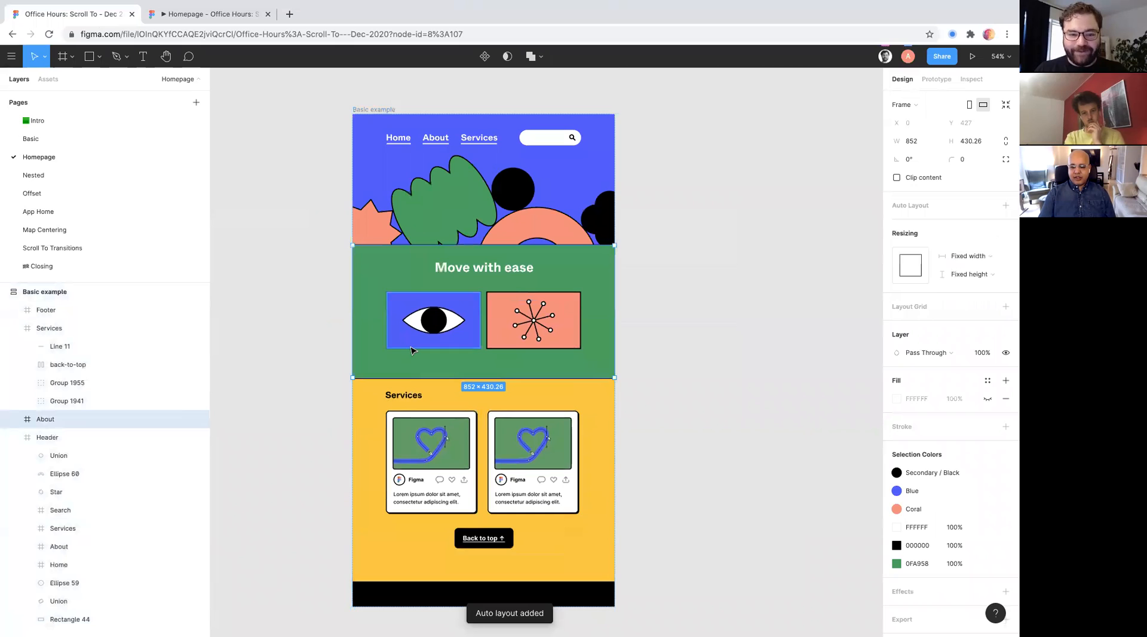
pyautogui.hotkey('ctrl', 'd')
pyautogui.scroll(-2, 411, 350)
pyautogui.hotkey('ctrl', 'd')
pyautogui.scroll(-3, 412, 350)
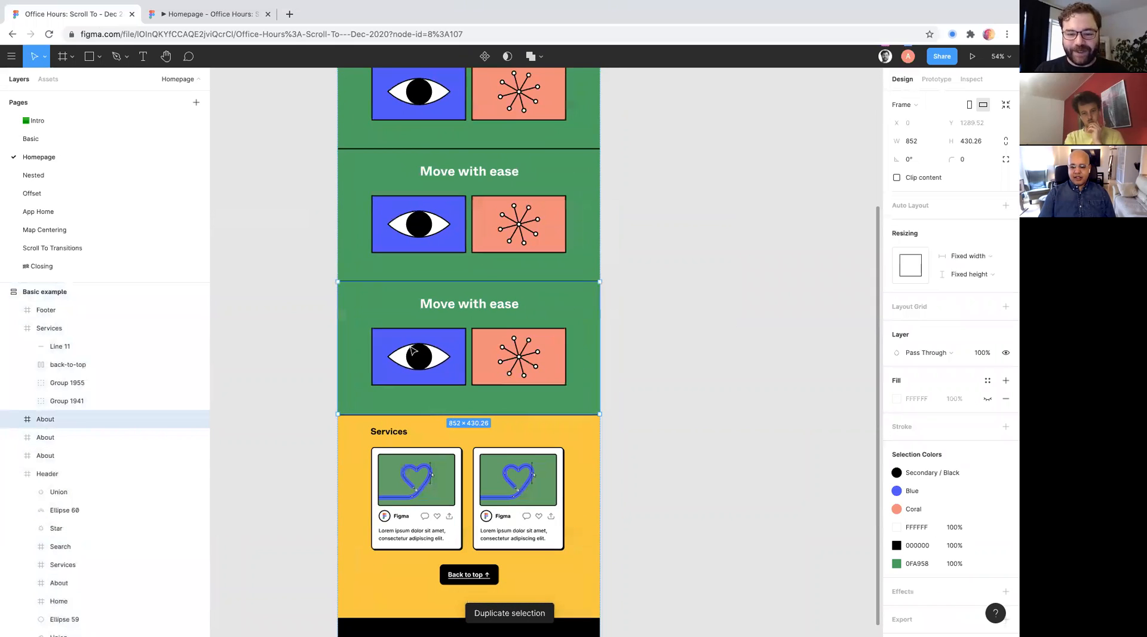
pyautogui.scroll(-2, 413, 350)
pyautogui.scroll(4, 514, 227)
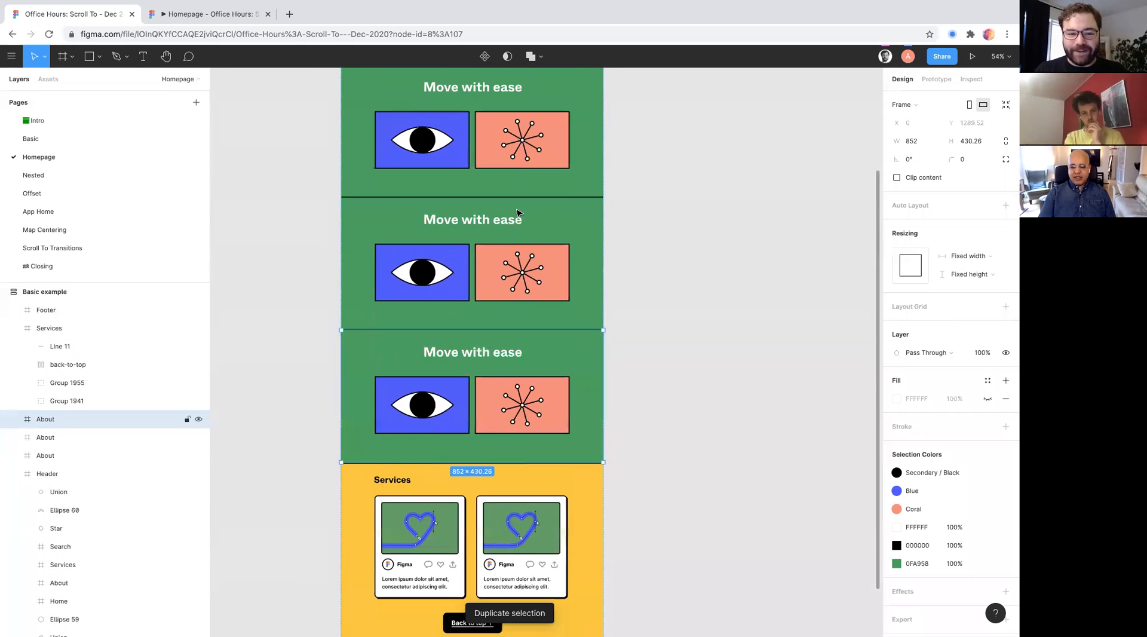
pyautogui.scroll(2, 521, 505)
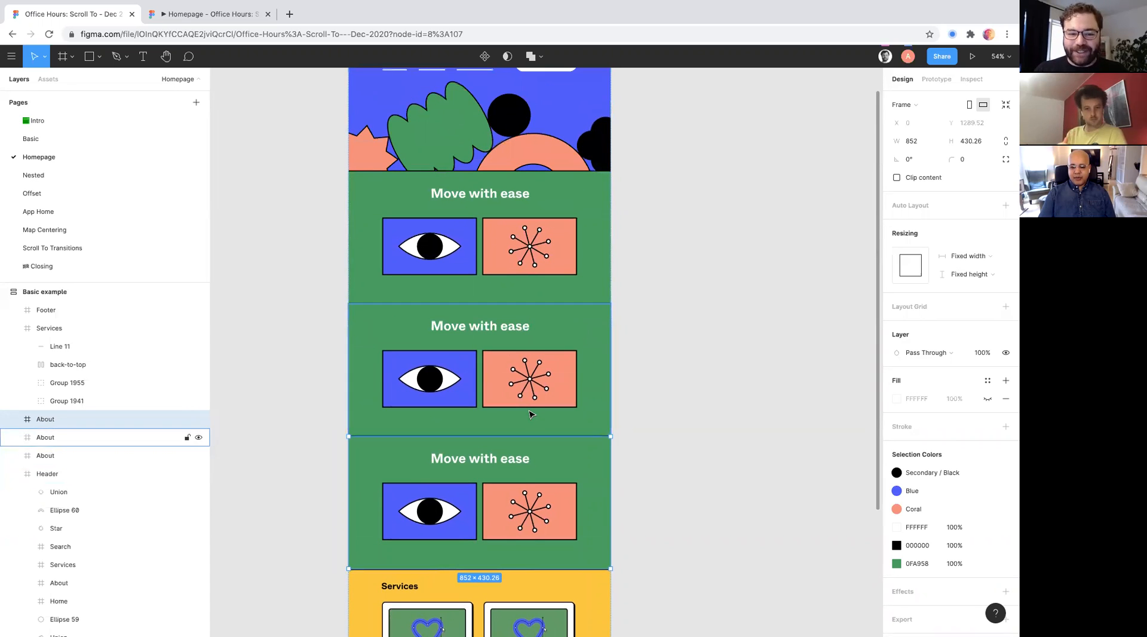
# - Reorder the yellow Services section up and down among the green About sections, returning it below all three
pyautogui.scroll(-3, 475, 186)
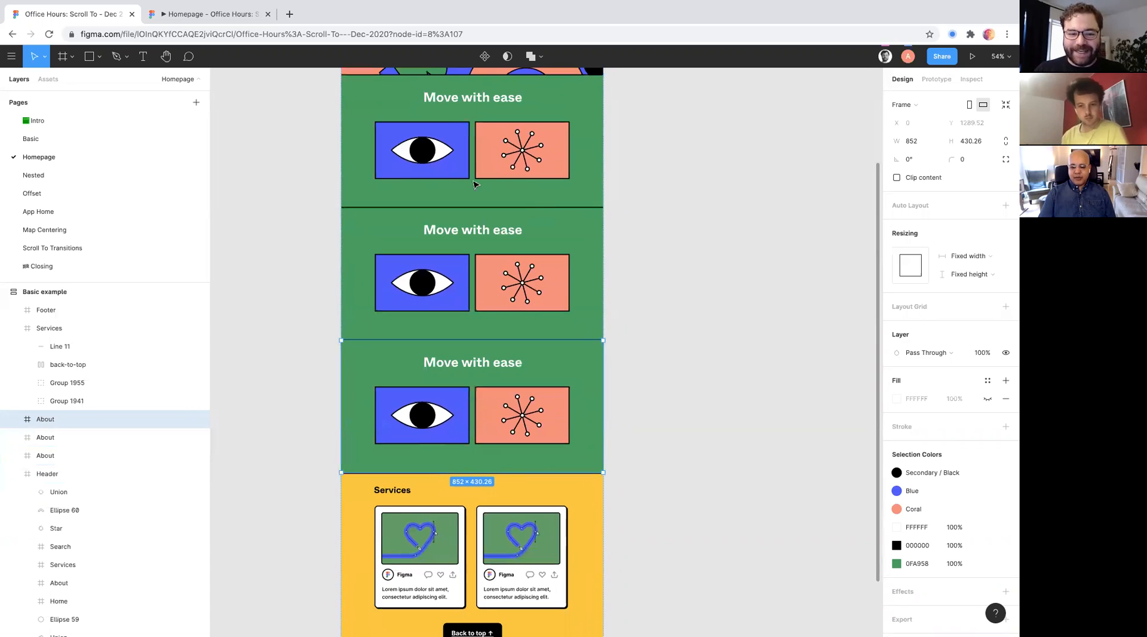
pyautogui.click(531, 515)
pyautogui.press('Up')
pyautogui.press('Up')
pyautogui.press('Up')
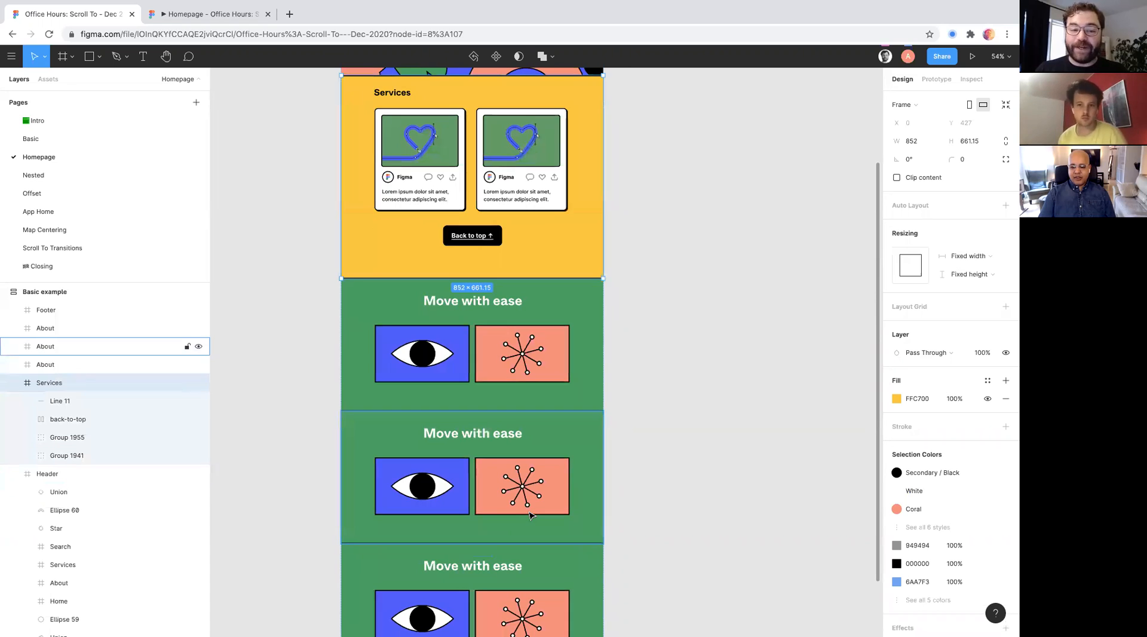
pyautogui.press('Down')
pyautogui.press('Down')
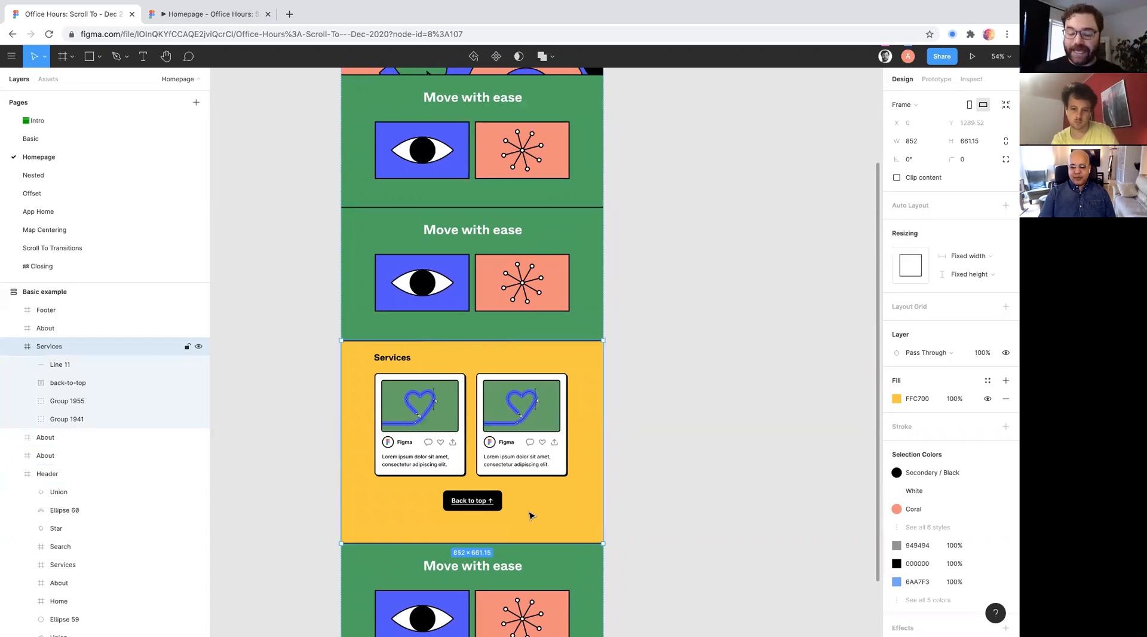
pyautogui.press('Up')
pyautogui.press('Up')
pyautogui.press('Down')
pyautogui.press('Down')
pyautogui.press('Up')
pyautogui.press('Down')
pyautogui.press('Down')
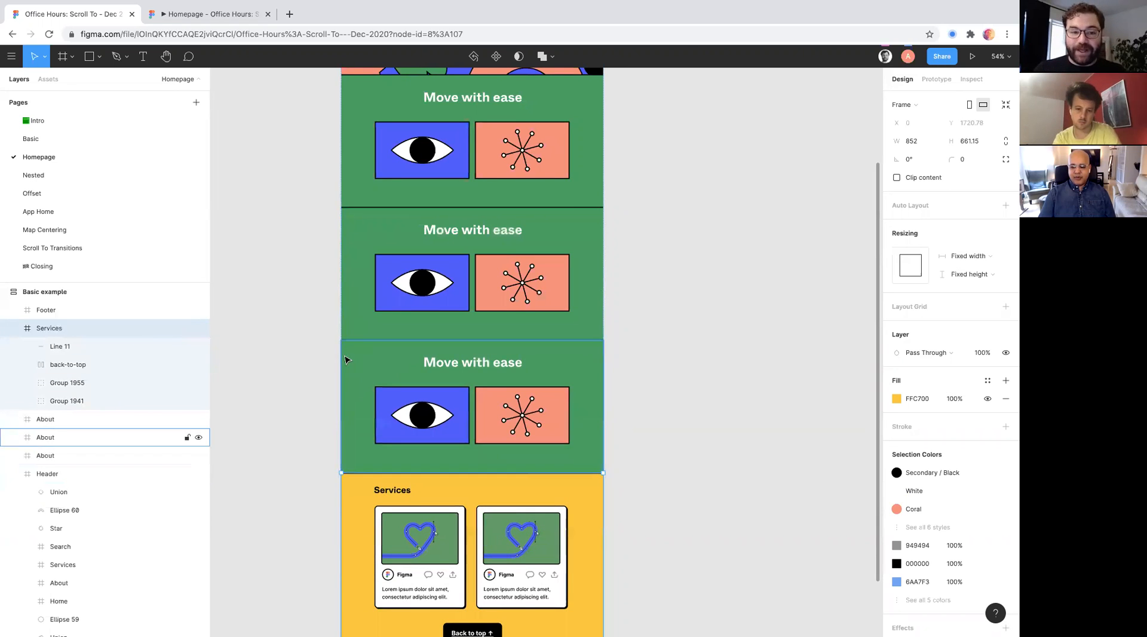
# - Select the header's Services link and examine where its prototype connection leads on the lengthened page
pyautogui.scroll(5, 353, 329)
pyautogui.click(460, 109)
pyautogui.click(465, 112)
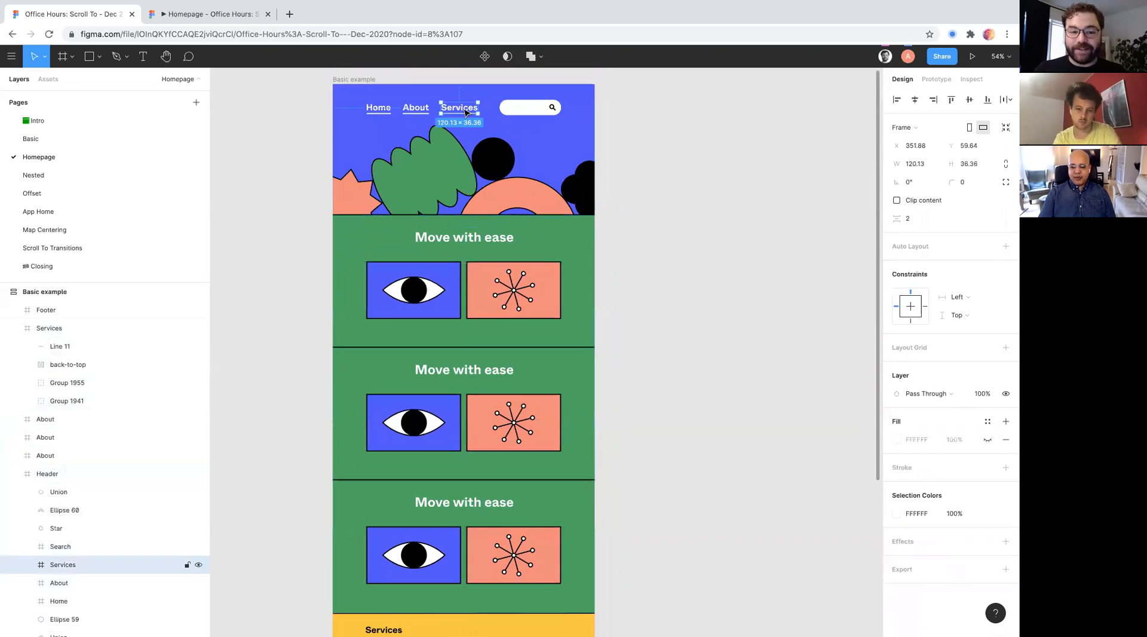
pyautogui.click(936, 79)
pyautogui.scroll(-2, 567, 485)
pyautogui.scroll(-1, 567, 486)
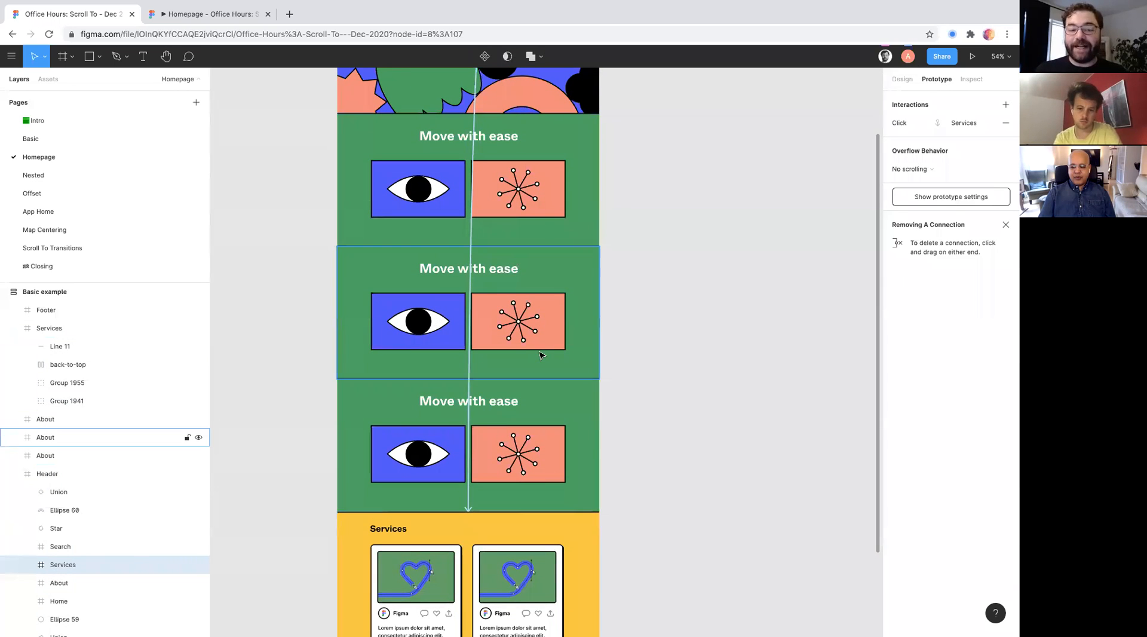
pyautogui.click(747, 283)
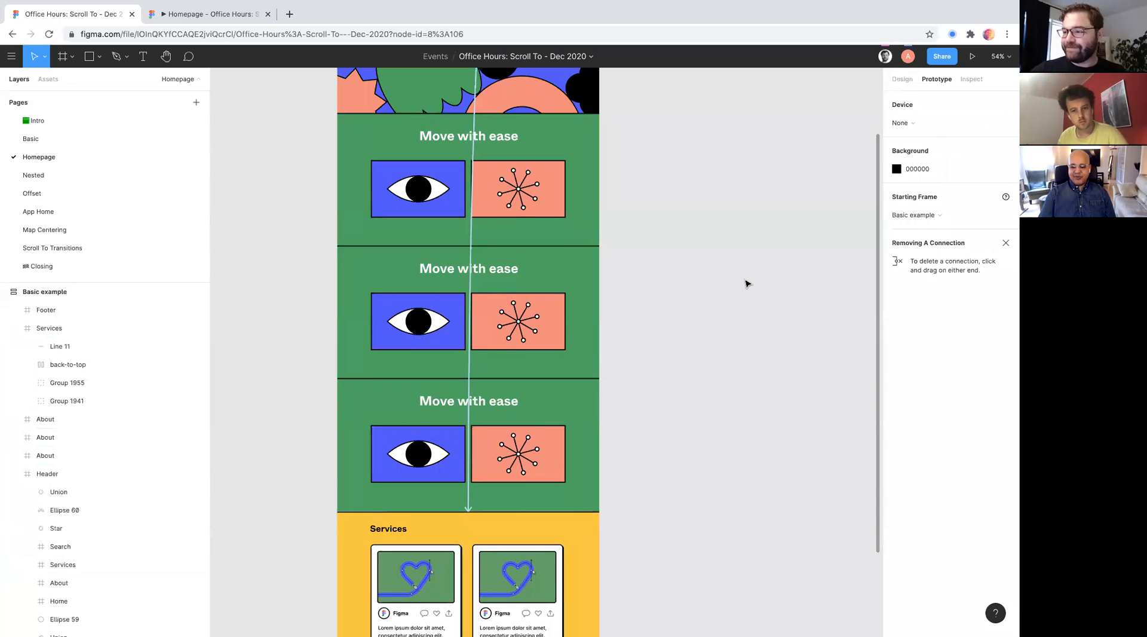
pyautogui.scroll(3, 454, 269)
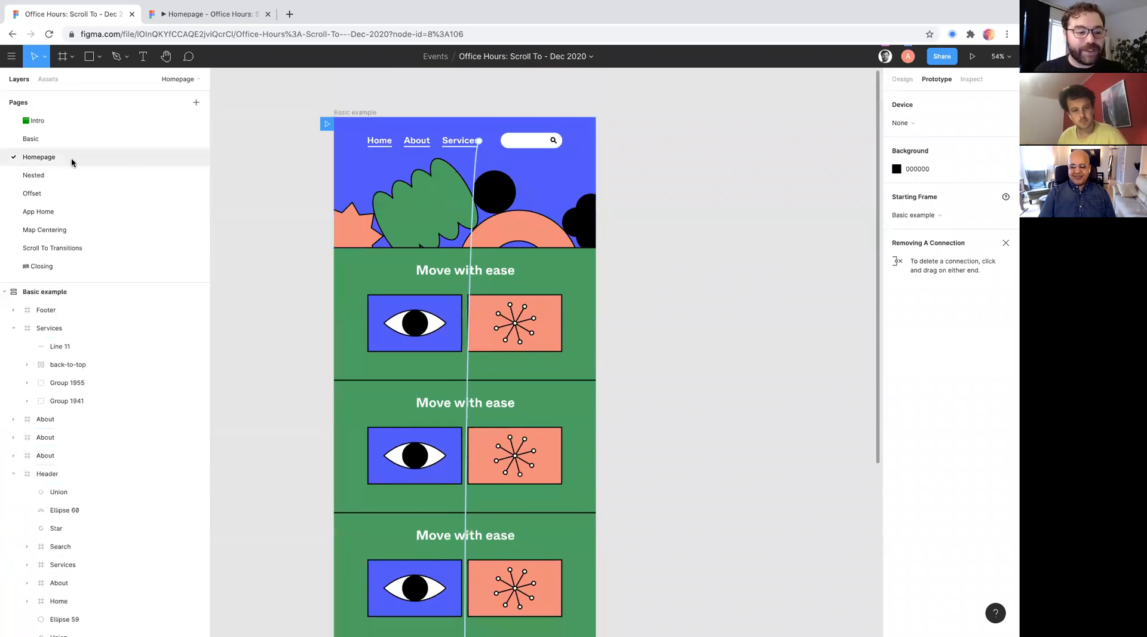
# - Open the Nested page and inspect the upper Upcoming Events cards and the prototype settings of button 1
pyautogui.click(76, 178)
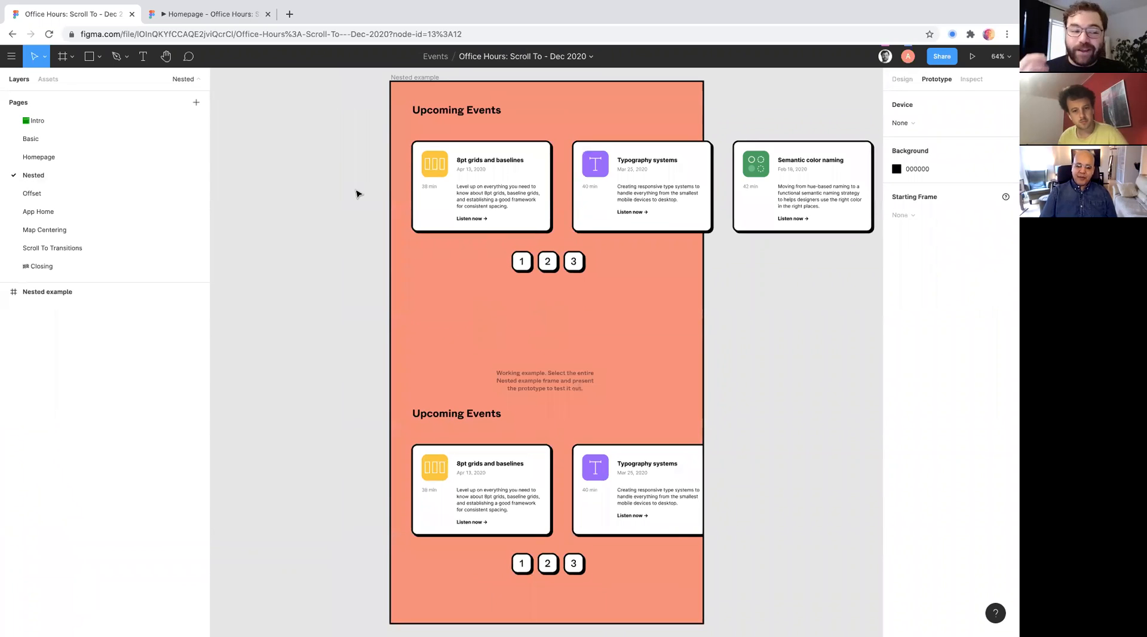
pyautogui.scroll(5, 355, 193)
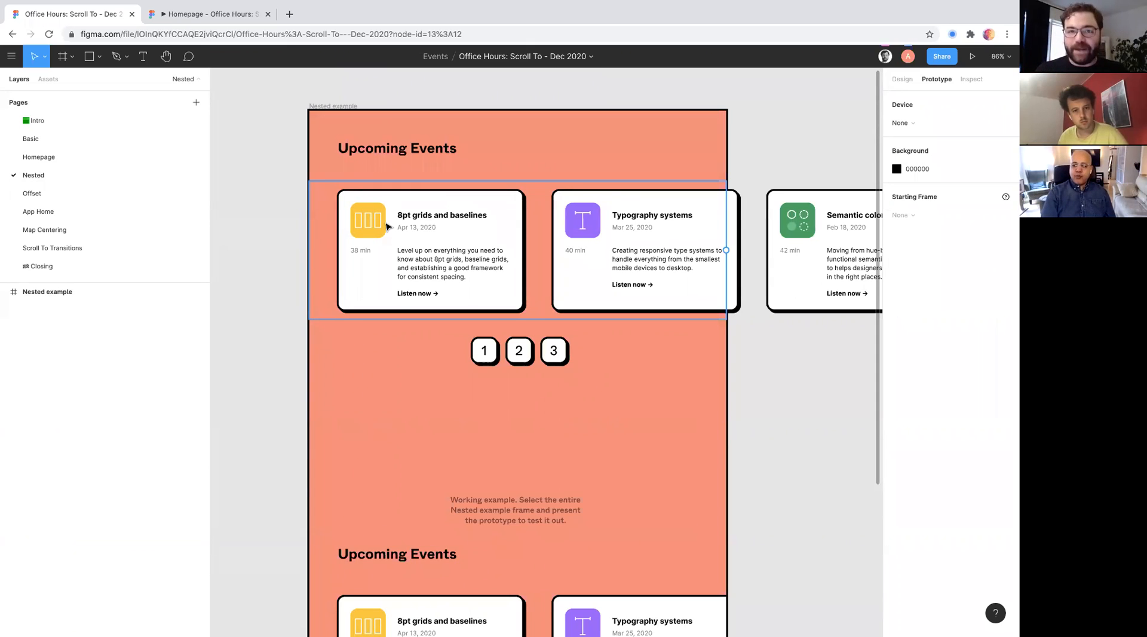
pyautogui.click(494, 356)
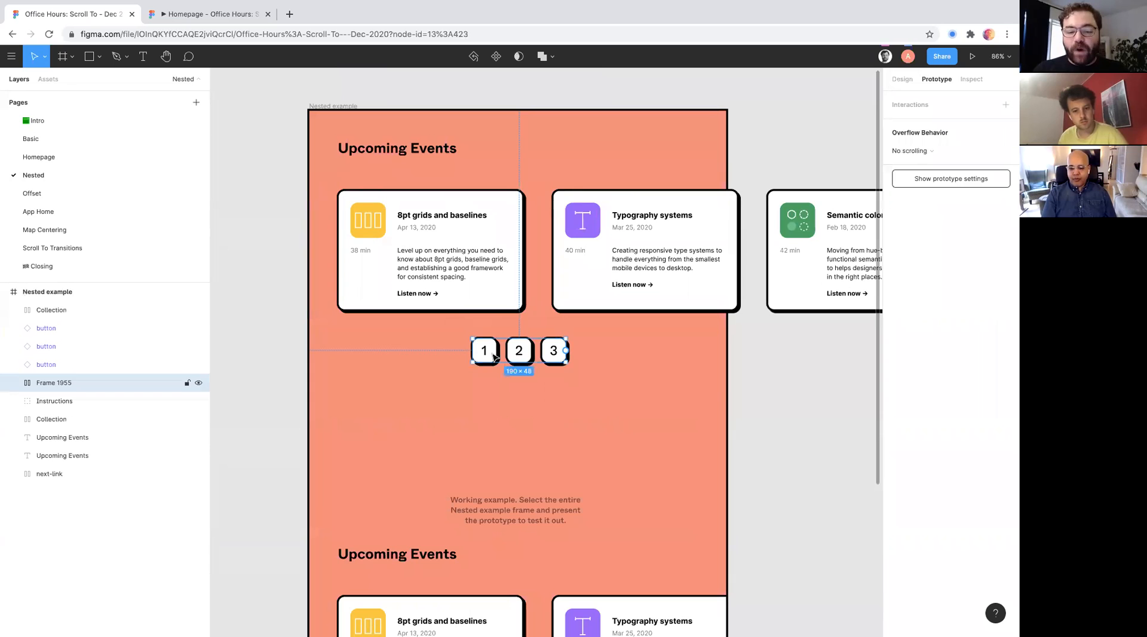
pyautogui.click(494, 357)
pyautogui.scroll(-2, 478, 269)
pyautogui.scroll(2, 469, 195)
pyautogui.scroll(3, 470, 195)
pyautogui.scroll(-1, 385, 270)
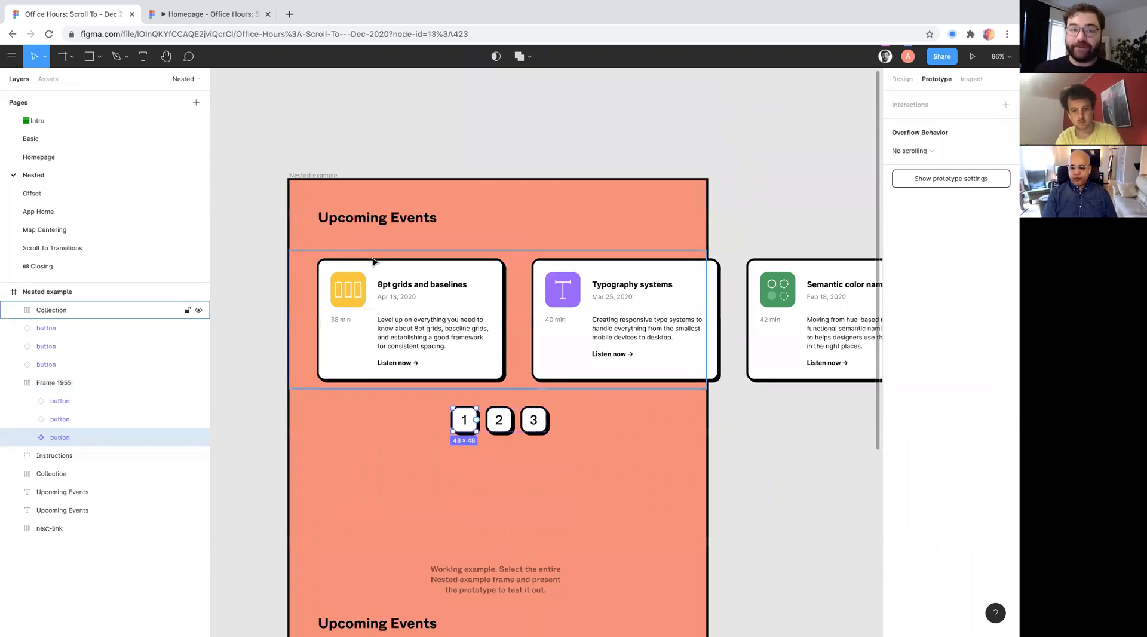
# - Go back to the Homepage page and check the overflow behavior of the header and the Basic example frame
pyautogui.click(39, 156)
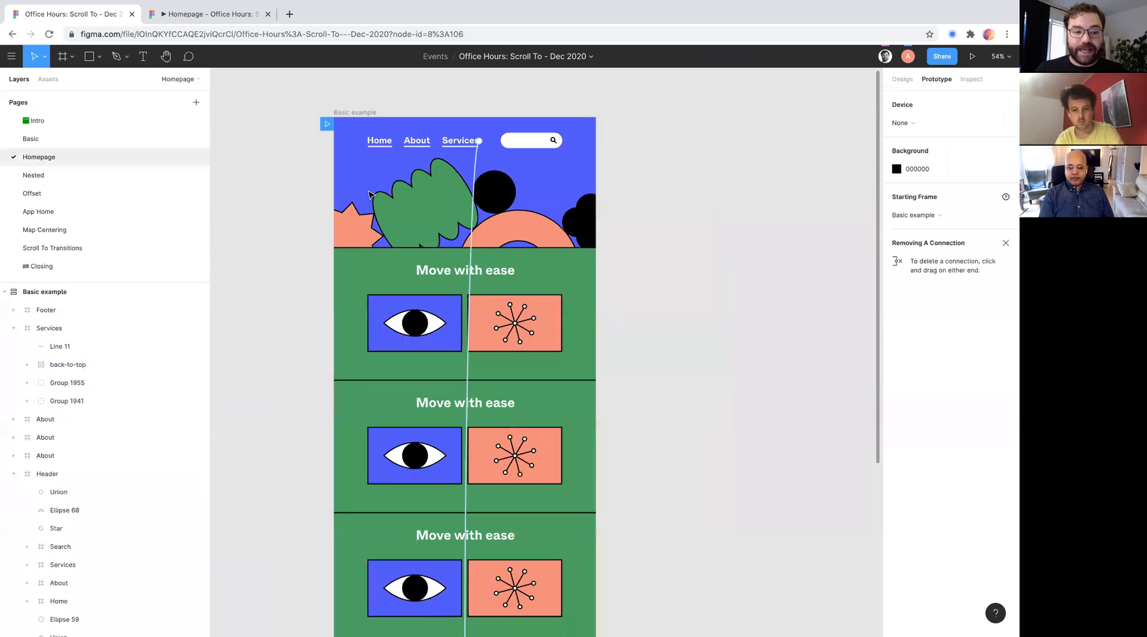
pyautogui.scroll(1, 365, 141)
pyautogui.click(352, 175)
pyautogui.press('super+equal')
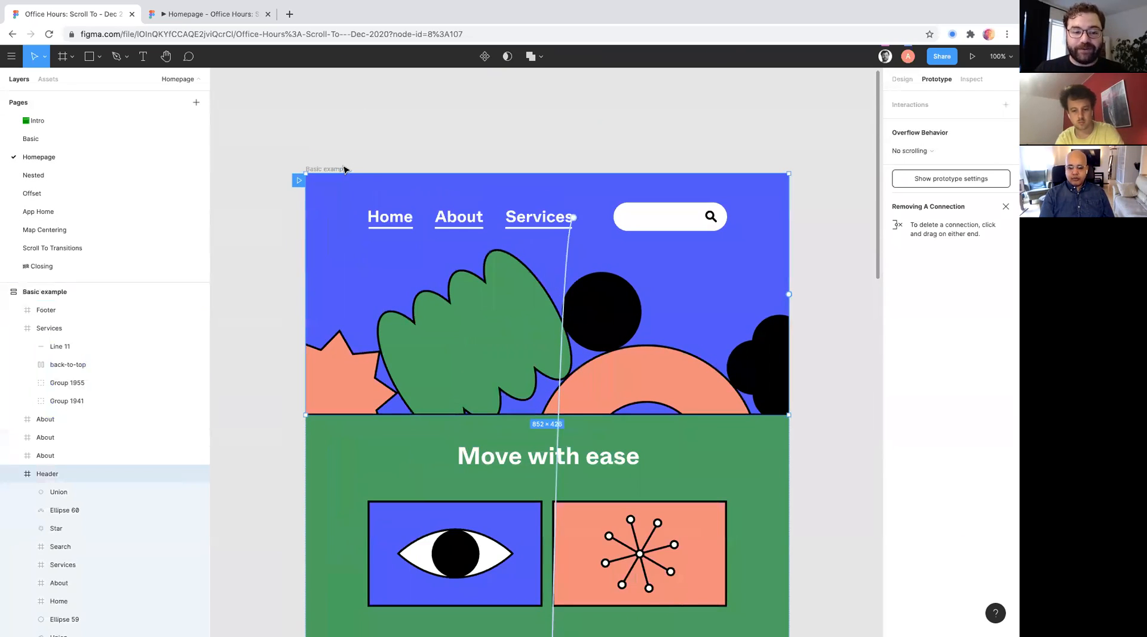
pyautogui.click(342, 169)
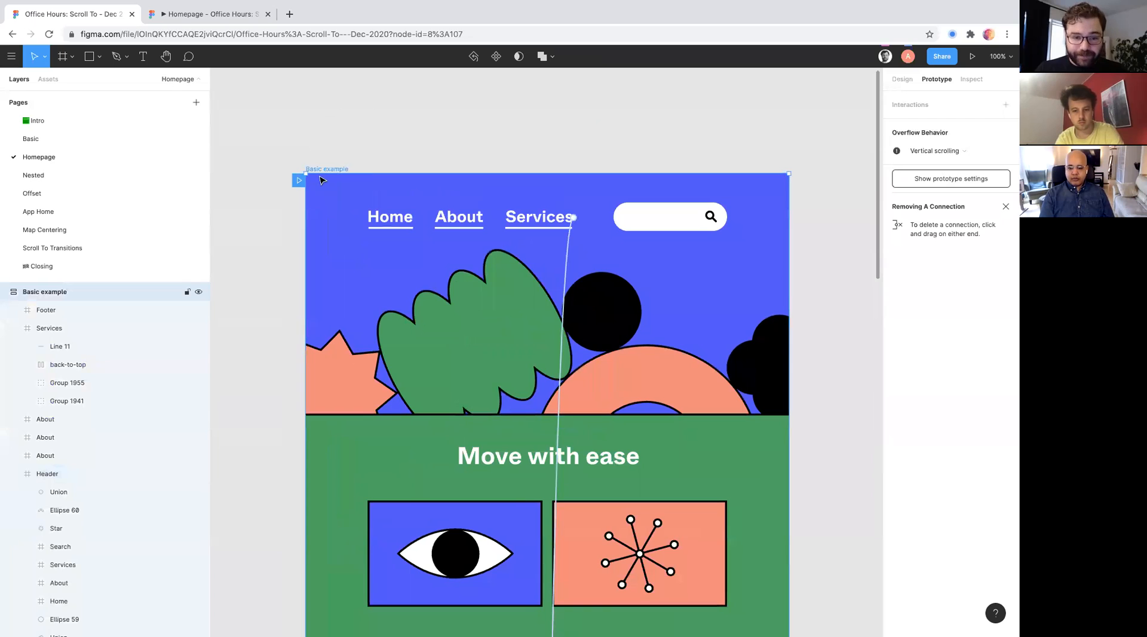
pyautogui.click(863, 168)
# - Return to the Nested page, select the upper Collection frame and examine its card row against the frame's edges
pyautogui.click(49, 177)
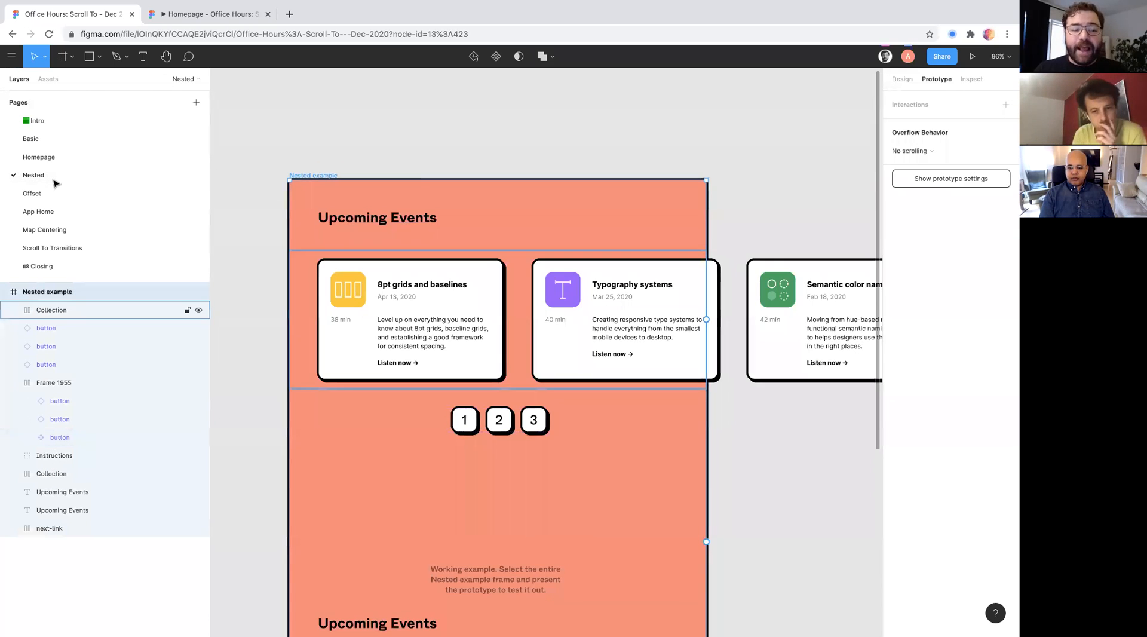
pyautogui.scroll(-1, 469, 274)
pyautogui.click(468, 273)
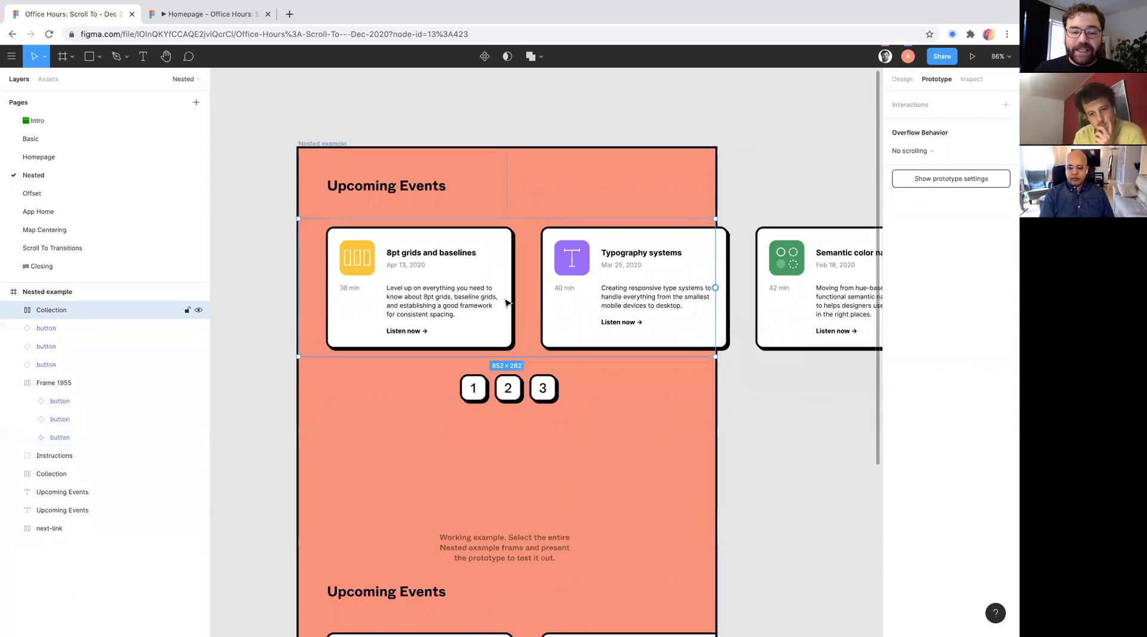
pyautogui.scroll(-1, 562, 245)
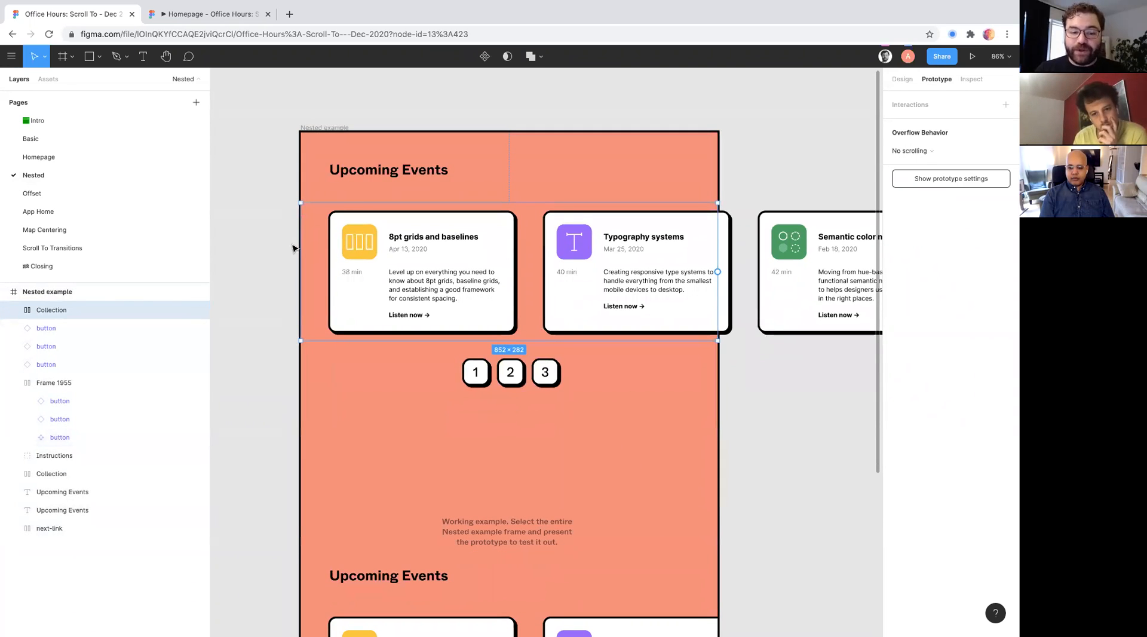
pyautogui.scroll(4, 350, 262)
pyautogui.scroll(1, 351, 319)
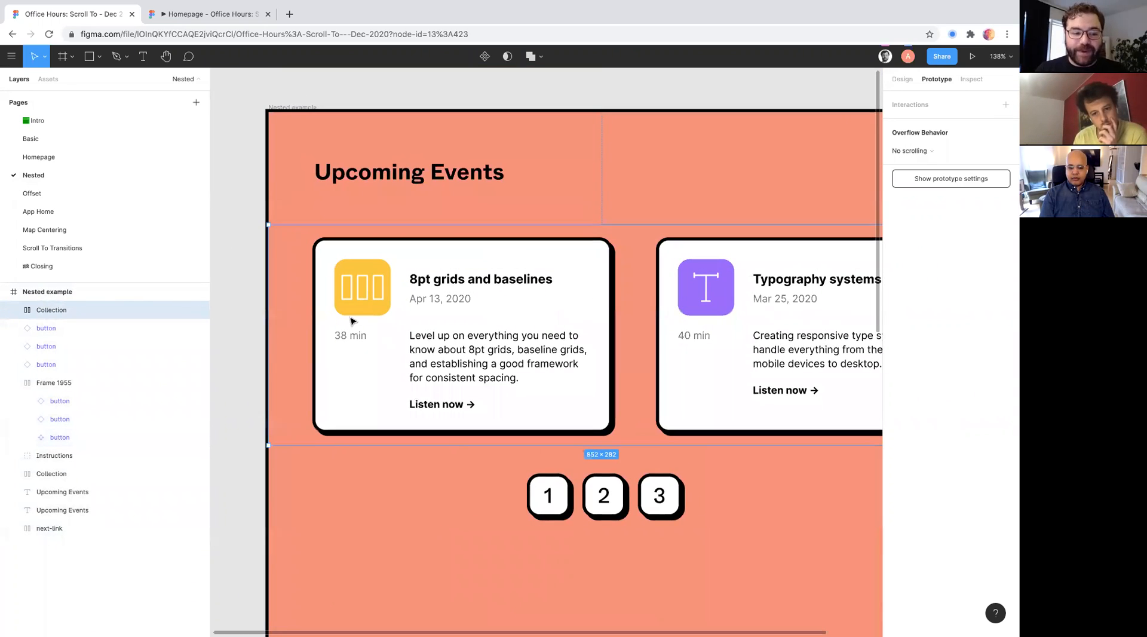
pyautogui.rightClick(49, 317)
pyautogui.click(26, 311)
pyautogui.scroll(-4, 541, 300)
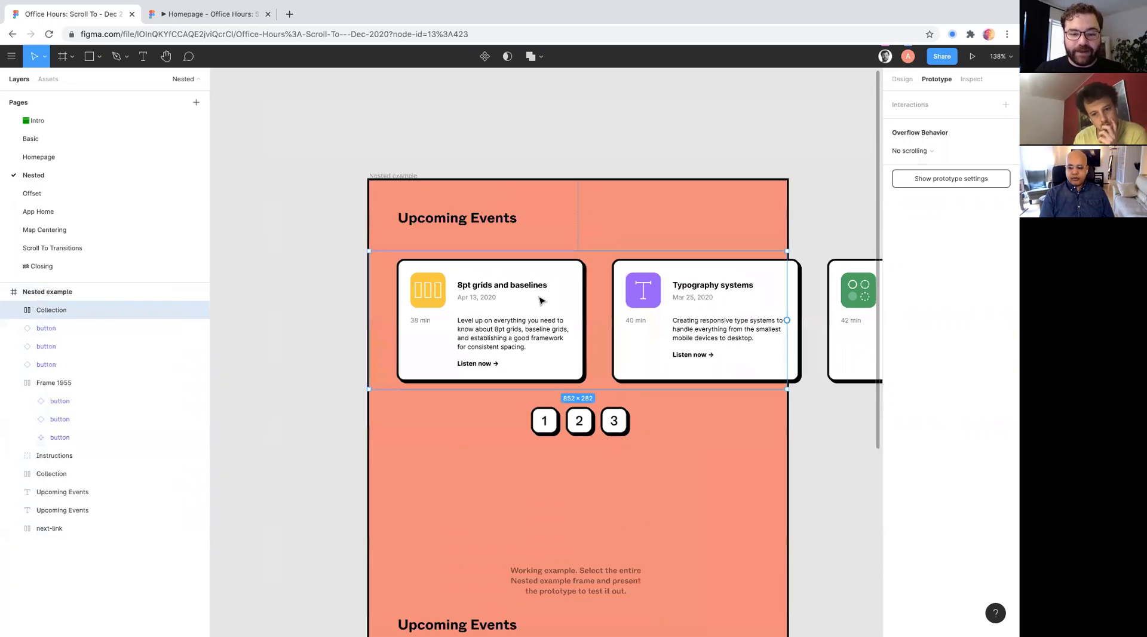
pyautogui.hscroll(2, 552, 300)
pyautogui.scroll(1, 545, 292)
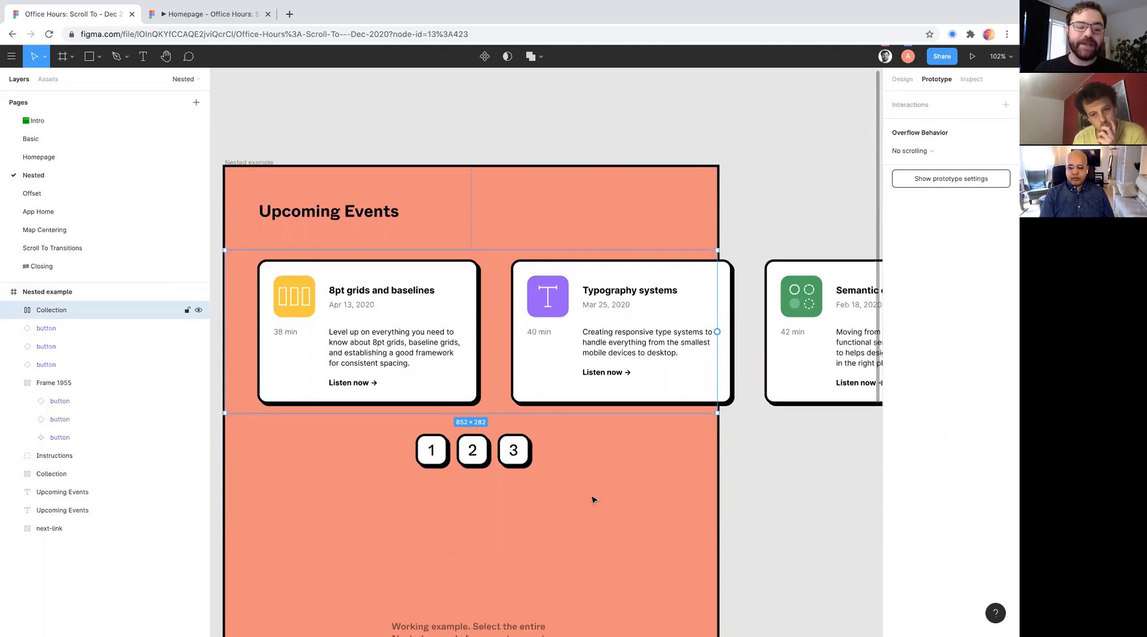
pyautogui.hscroll(3, 447, 422)
pyautogui.scroll(-1, 447, 422)
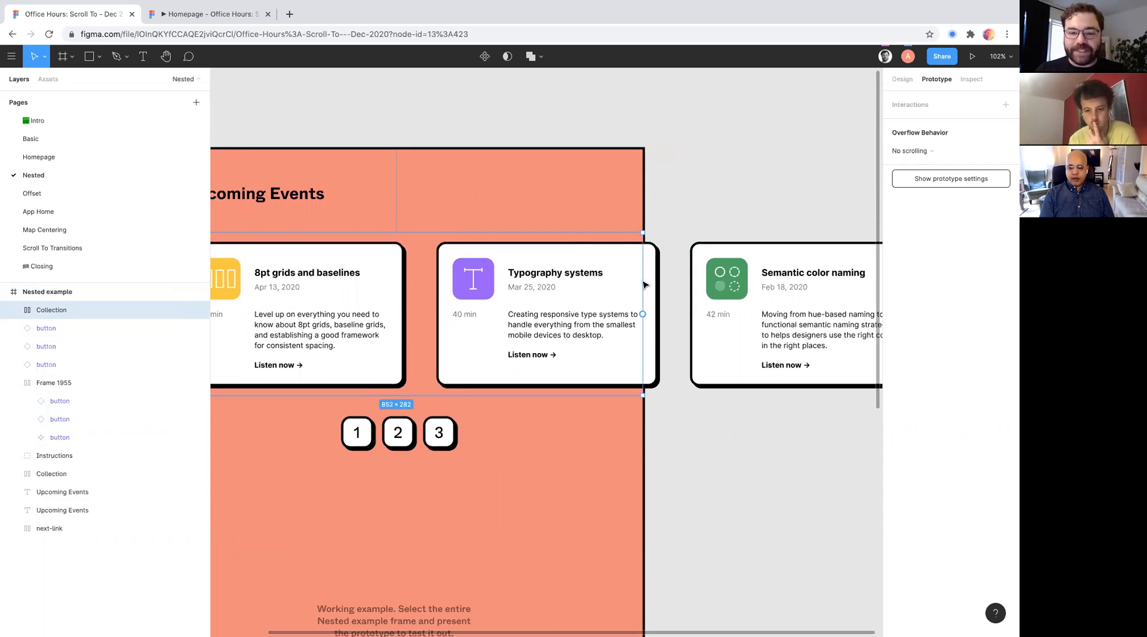
pyautogui.scroll(-3, 547, 291)
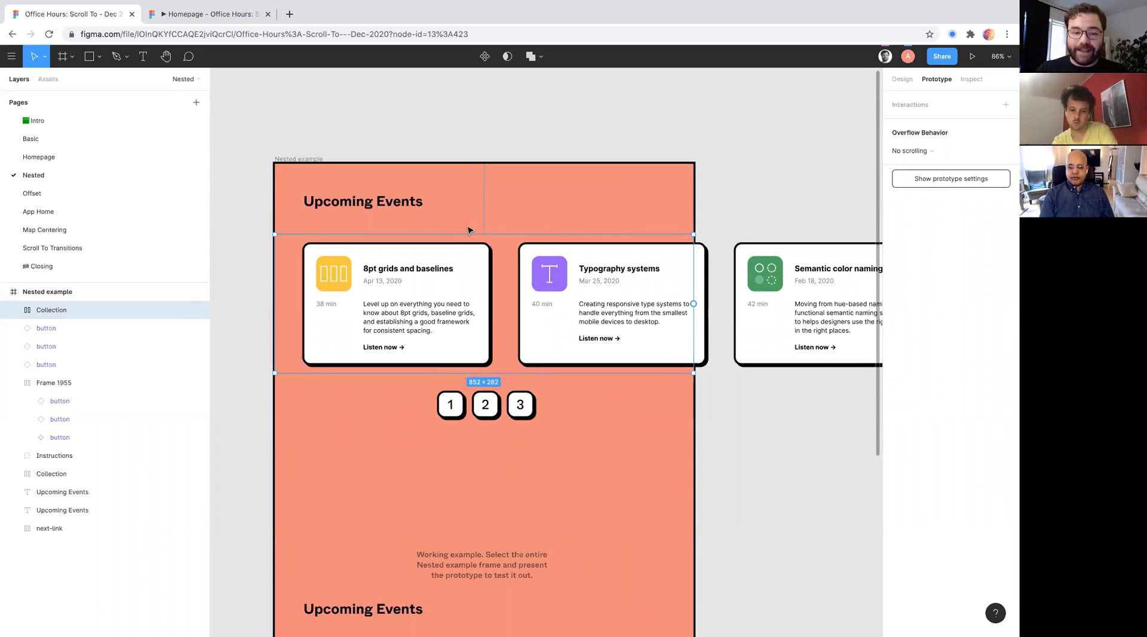
# - Set the overflow behavior of the upper Collection frame holding the event cards to Horizontal scrolling
pyautogui.click(459, 414)
pyautogui.scroll(2, 459, 415)
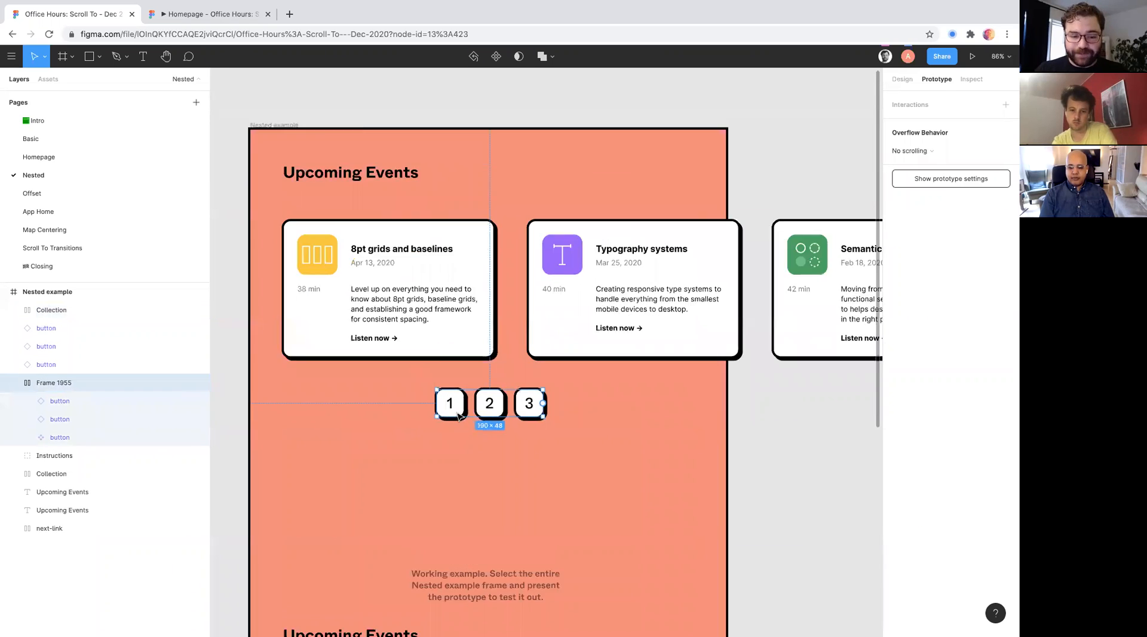
pyautogui.scroll(2, 458, 414)
pyautogui.doubleClick(456, 402)
pyautogui.click(643, 196)
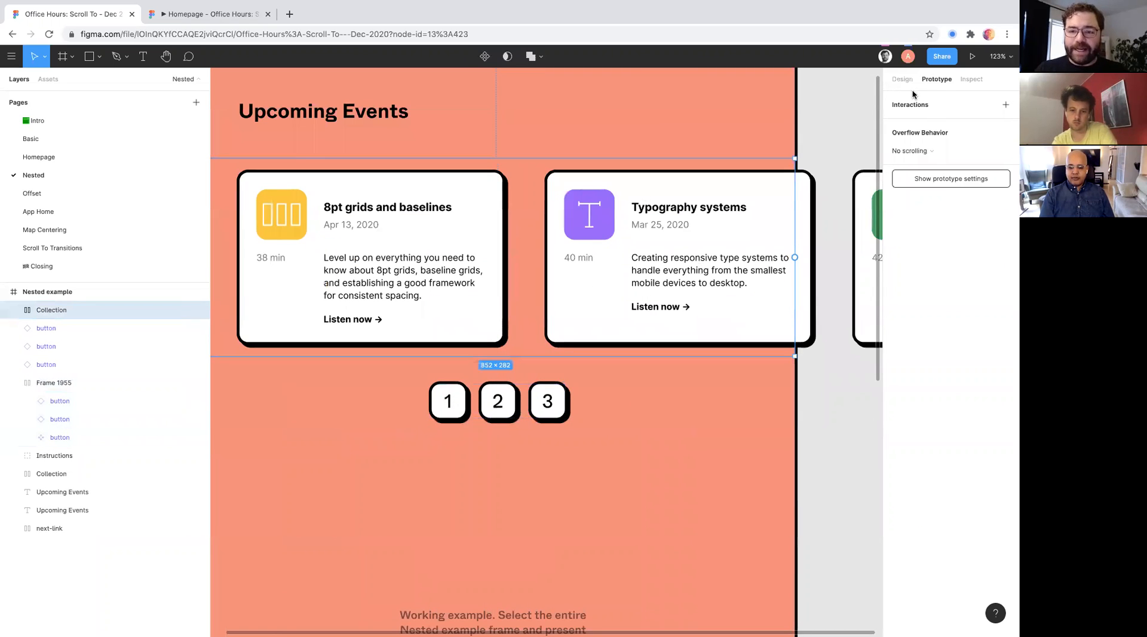
pyautogui.hscroll(-2, 598, 275)
pyautogui.scroll(1, 597, 274)
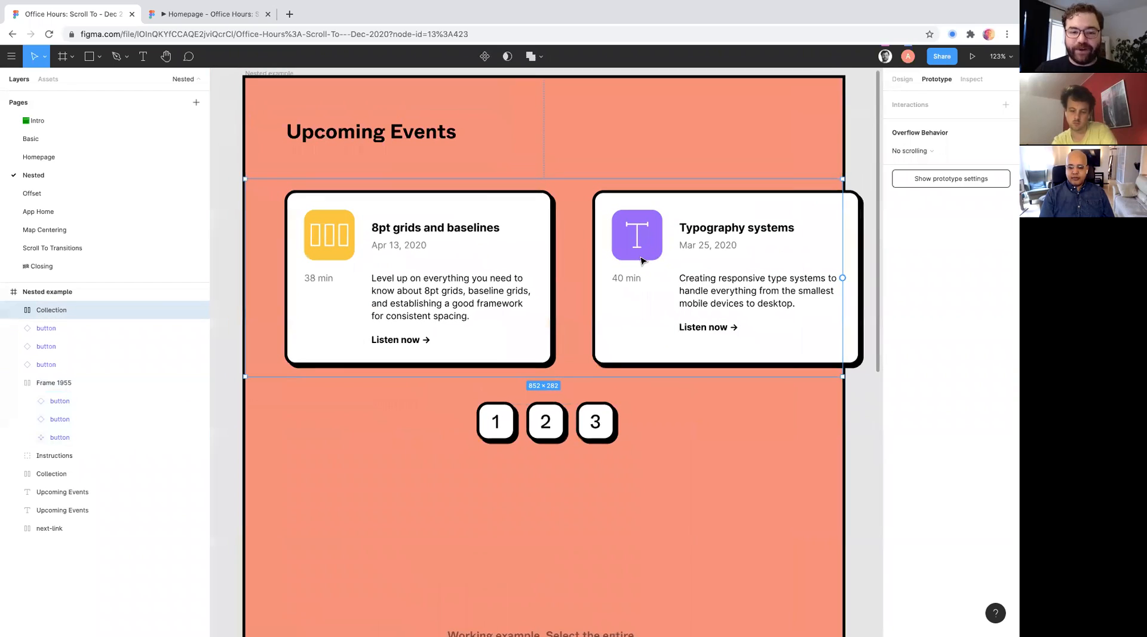
pyautogui.click(911, 151)
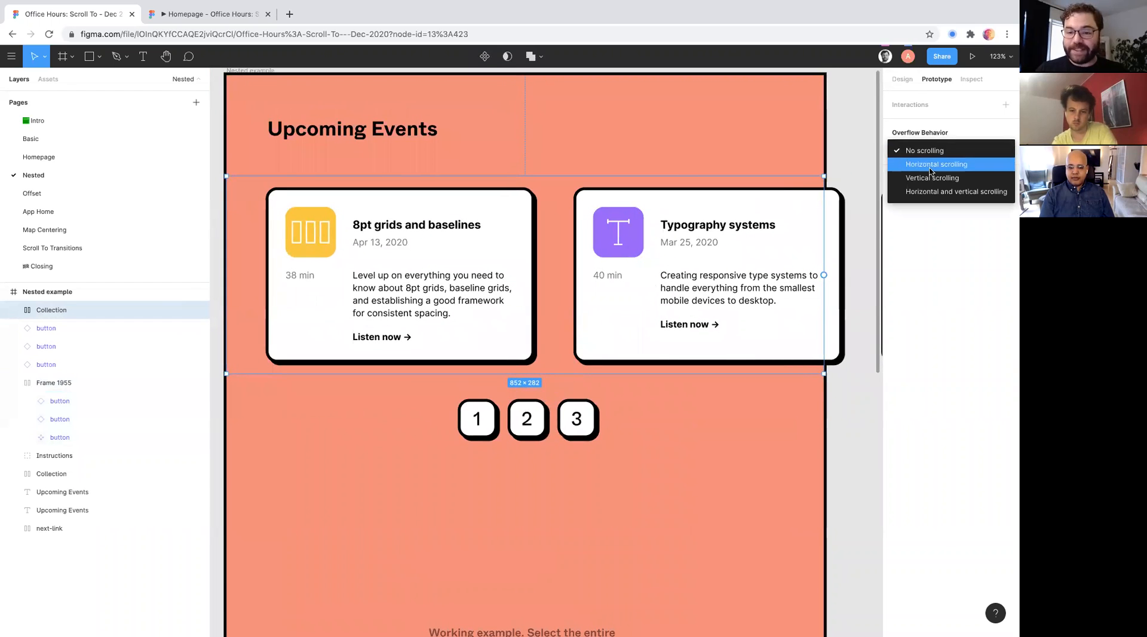
pyautogui.click(929, 165)
pyautogui.hscroll(5, 544, 301)
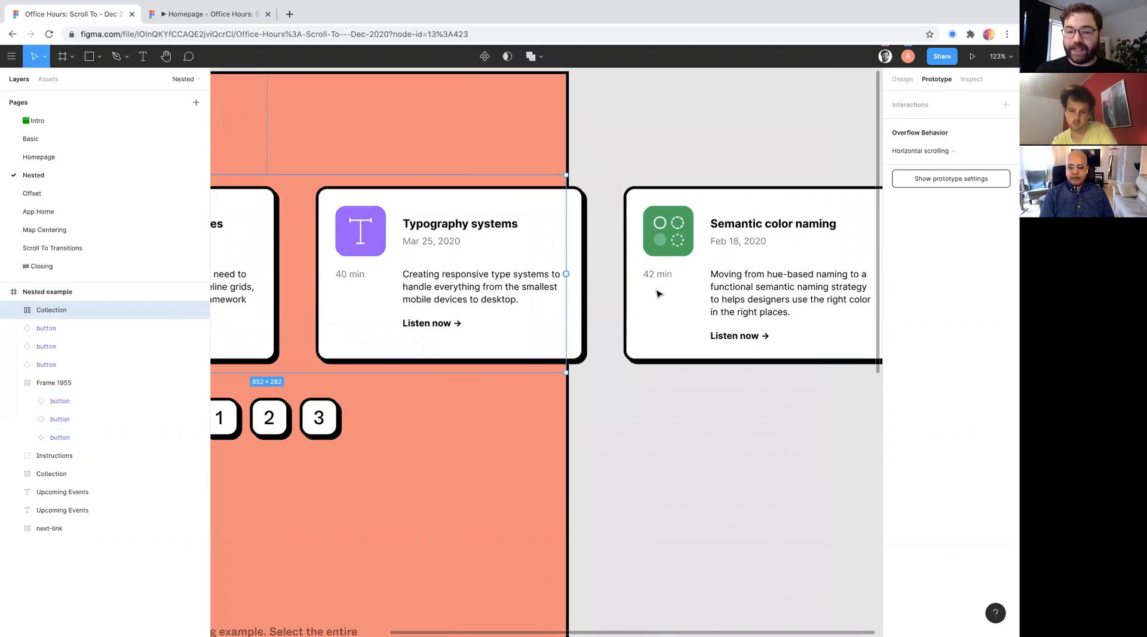
pyautogui.hscroll(-5, 720, 290)
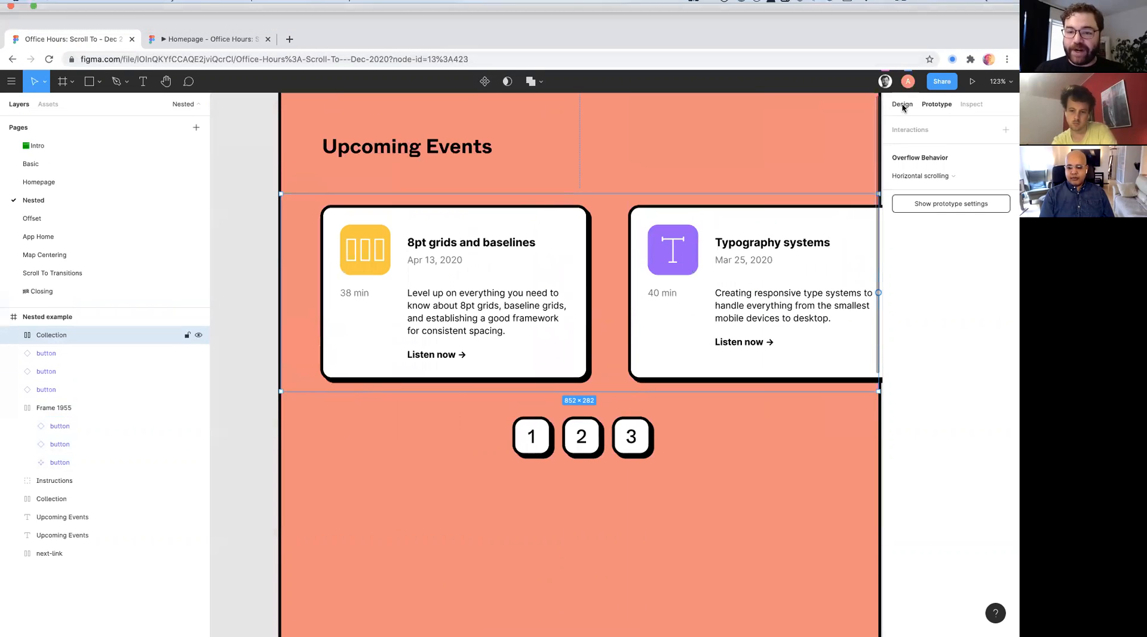
# - Connect button 1 to the 8pt grids and baselines card with an On click Scroll to interaction, animated over 1000ms
pyautogui.doubleClick(538, 411)
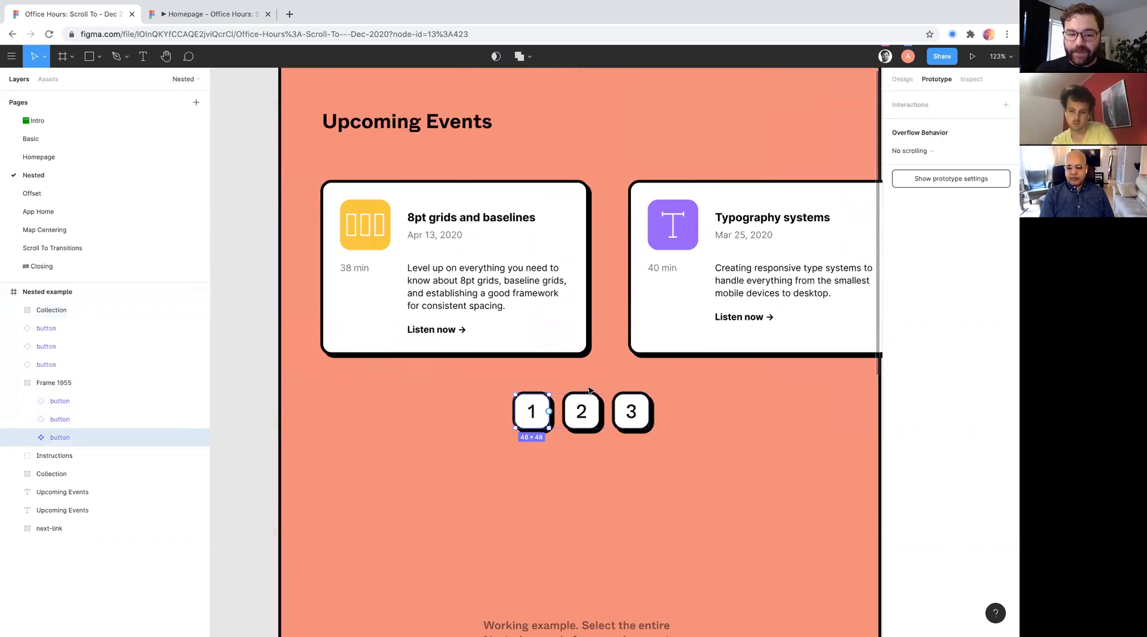
pyautogui.moveTo(549, 412); pyautogui.dragTo(544, 318)
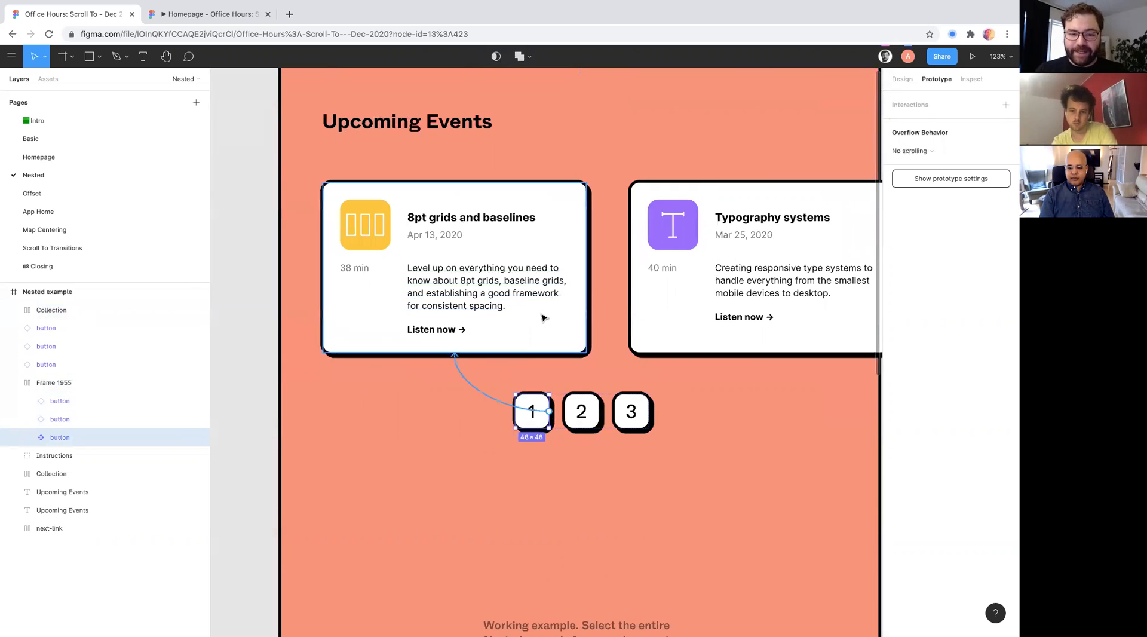
pyautogui.moveTo(521, 371); pyautogui.dragTo(496, 355)
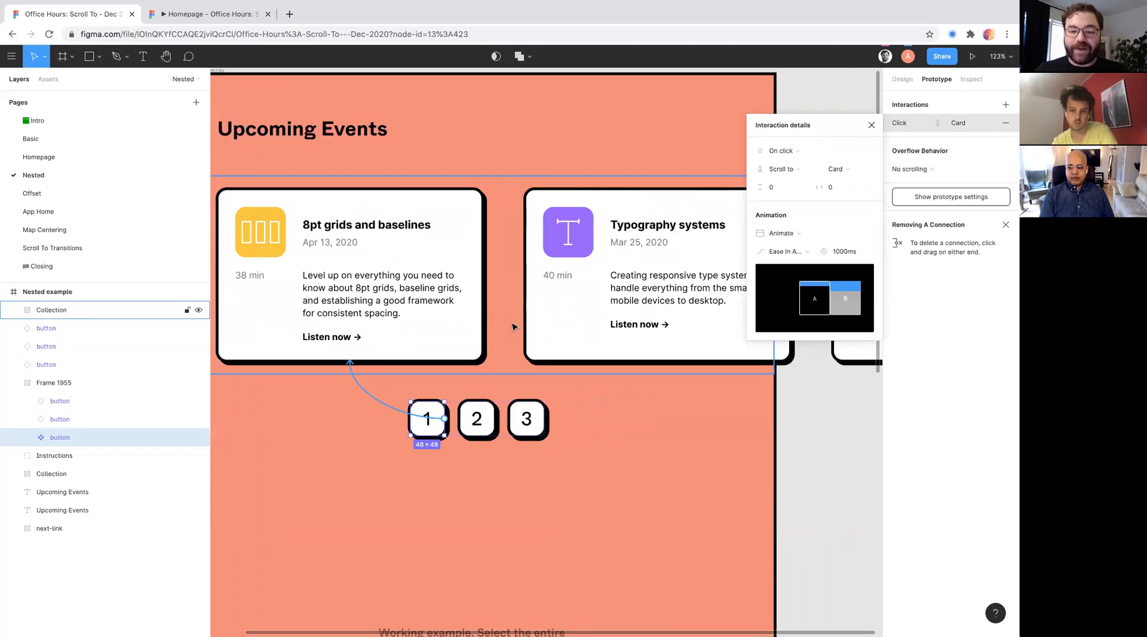
pyautogui.scroll(-3, 512, 327)
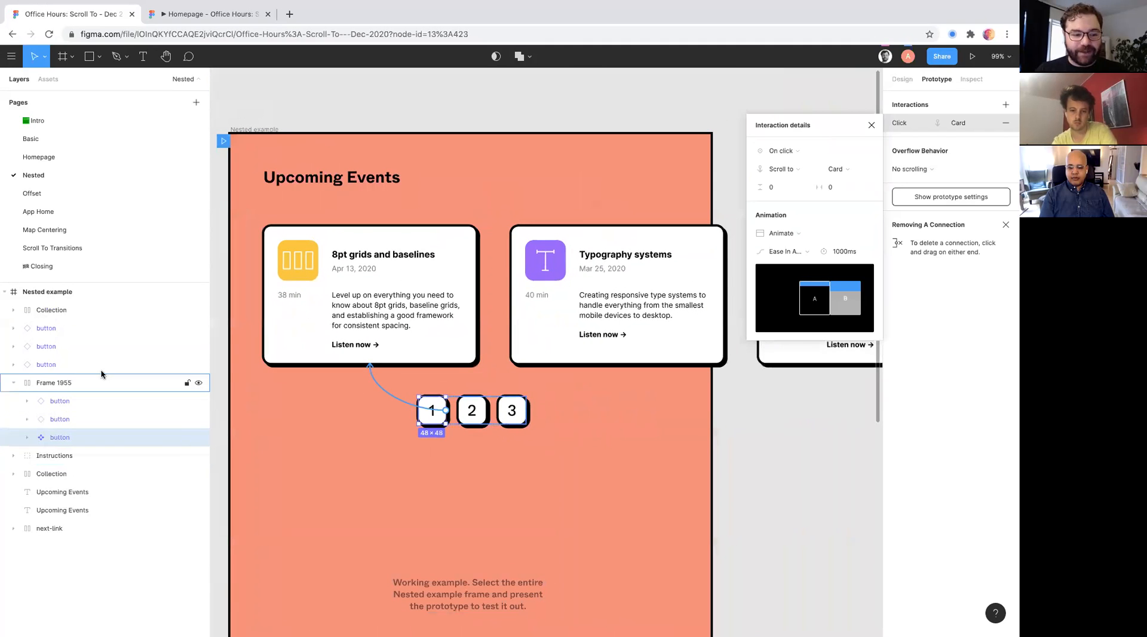
pyautogui.click(13, 309)
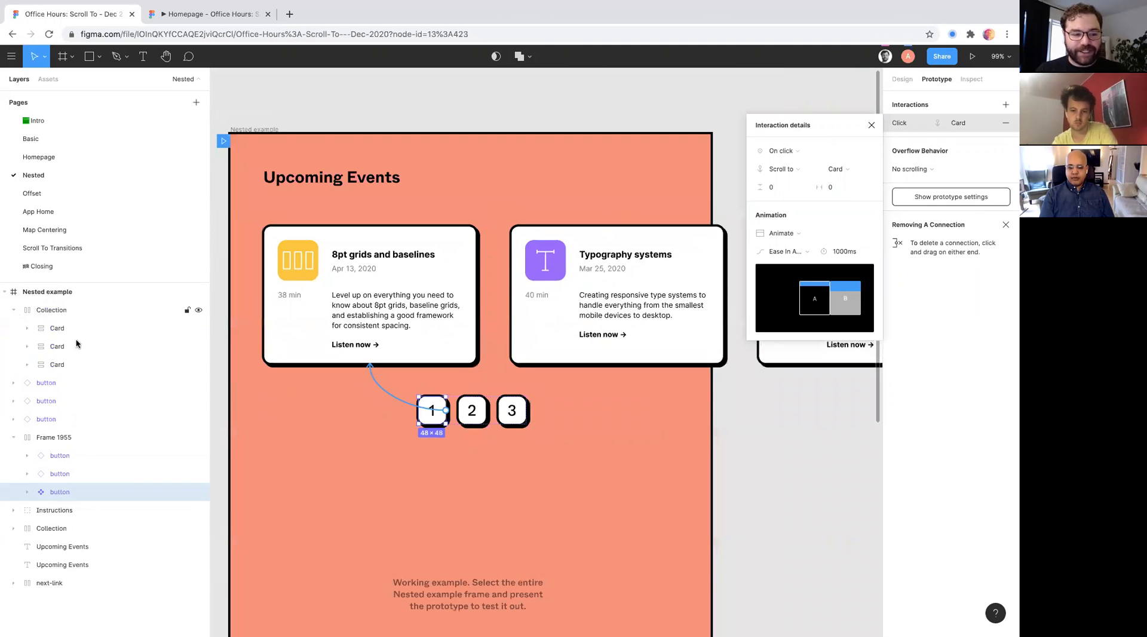
pyautogui.click(477, 424)
pyautogui.moveTo(532, 368); pyautogui.dragTo(526, 389)
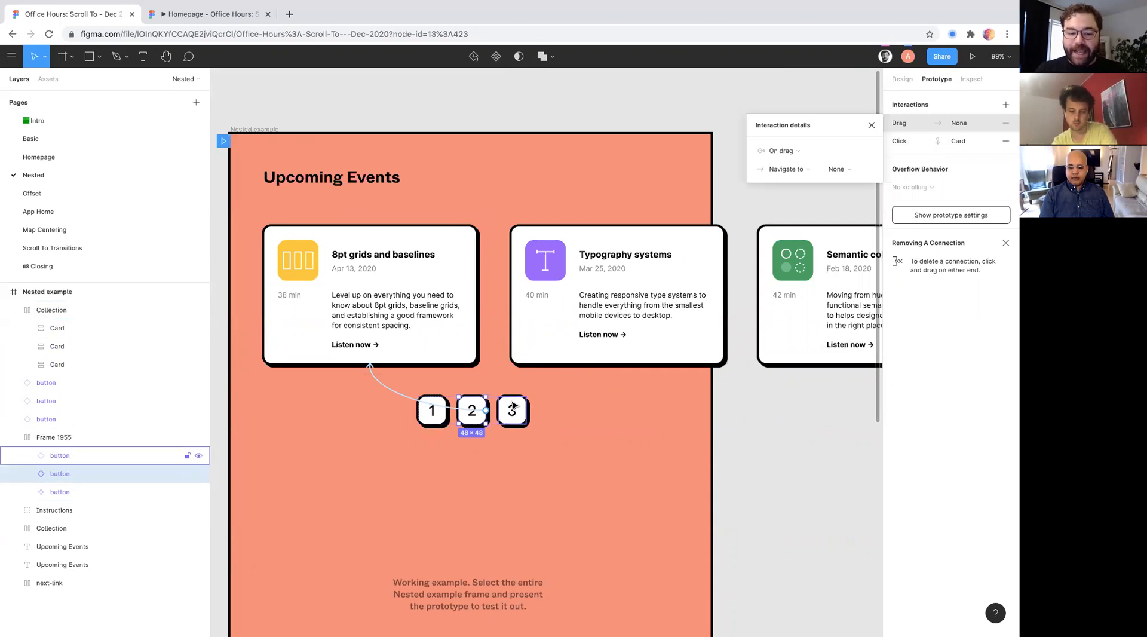
pyautogui.press('super+z')
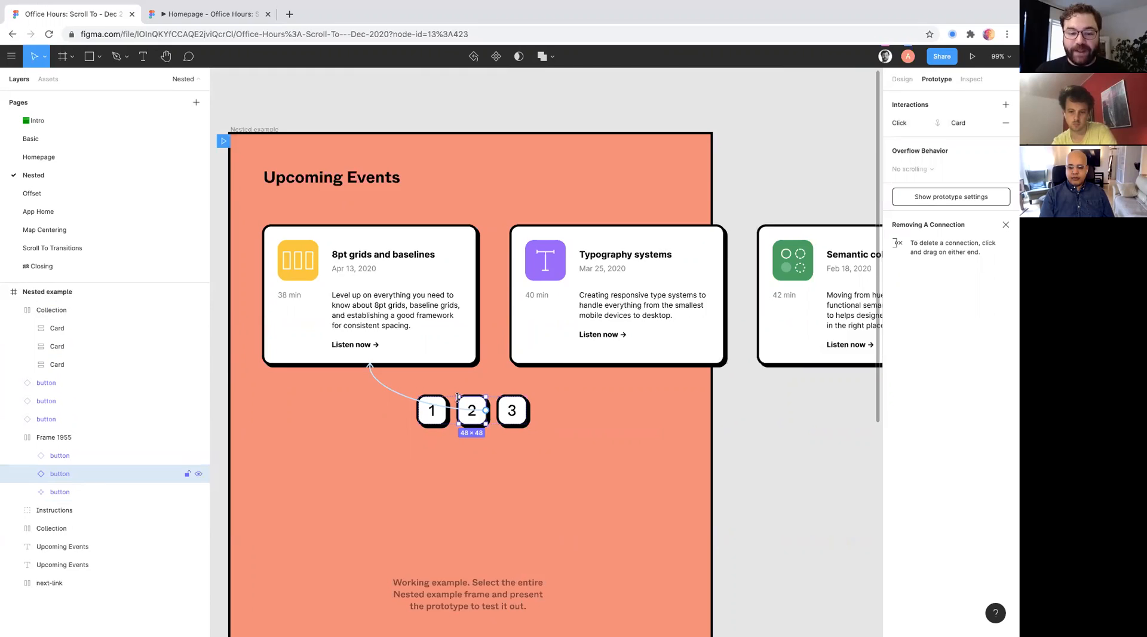
# - Redirect button 2's Scroll to connection from the first event card to the Typography systems card
pyautogui.scroll(6, 454, 410)
pyautogui.click(404, 423)
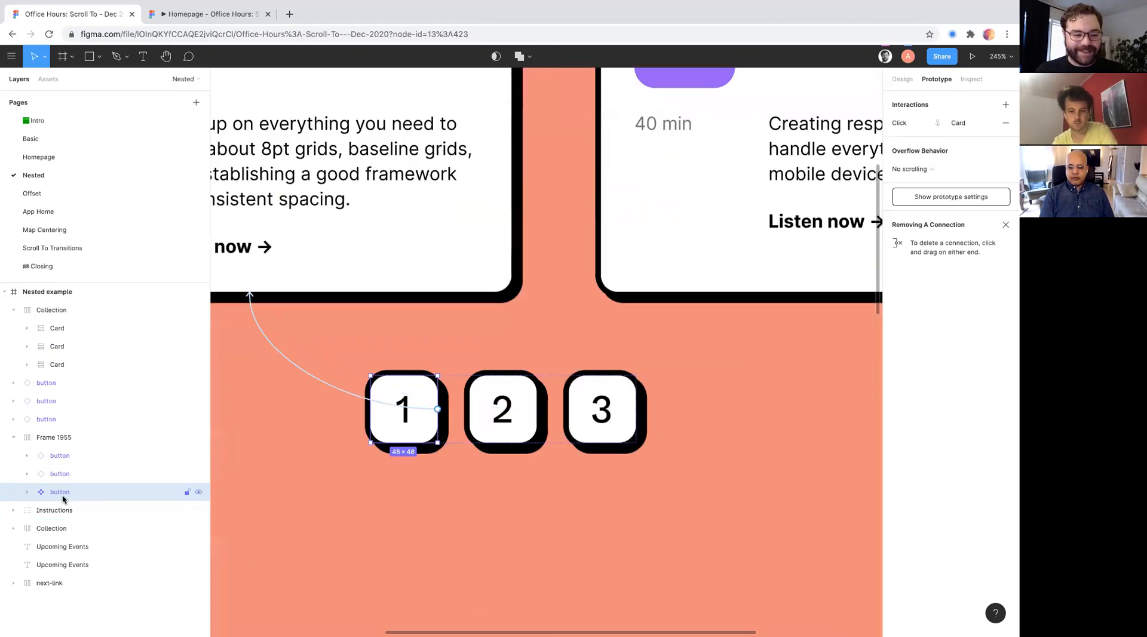
pyautogui.click(506, 422)
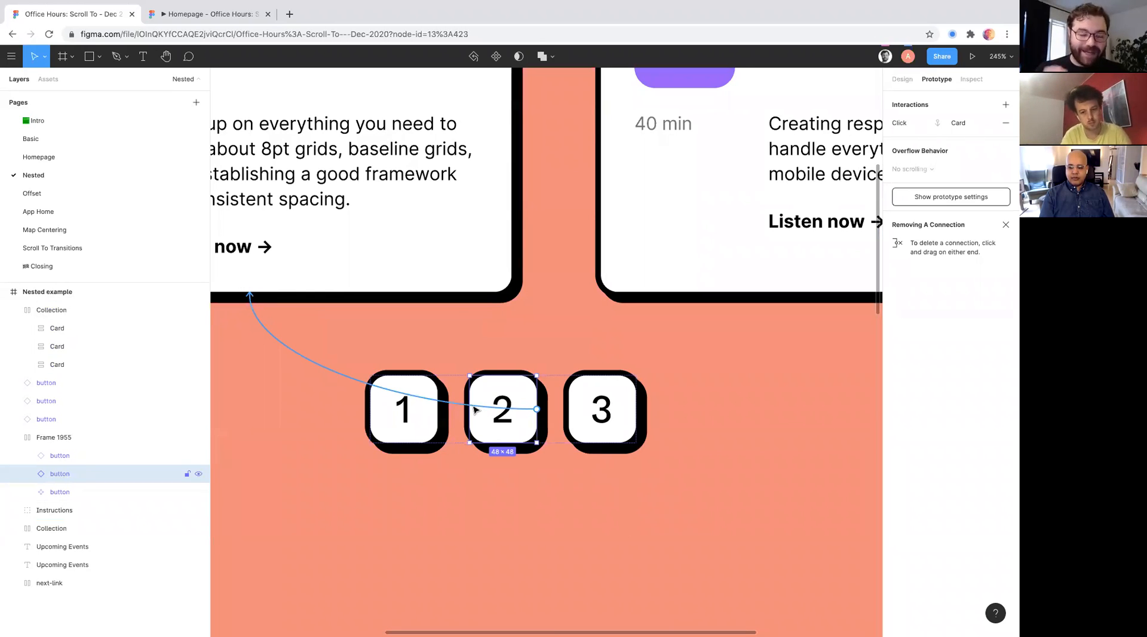
pyautogui.moveTo(475, 409); pyautogui.dragTo(677, 293)
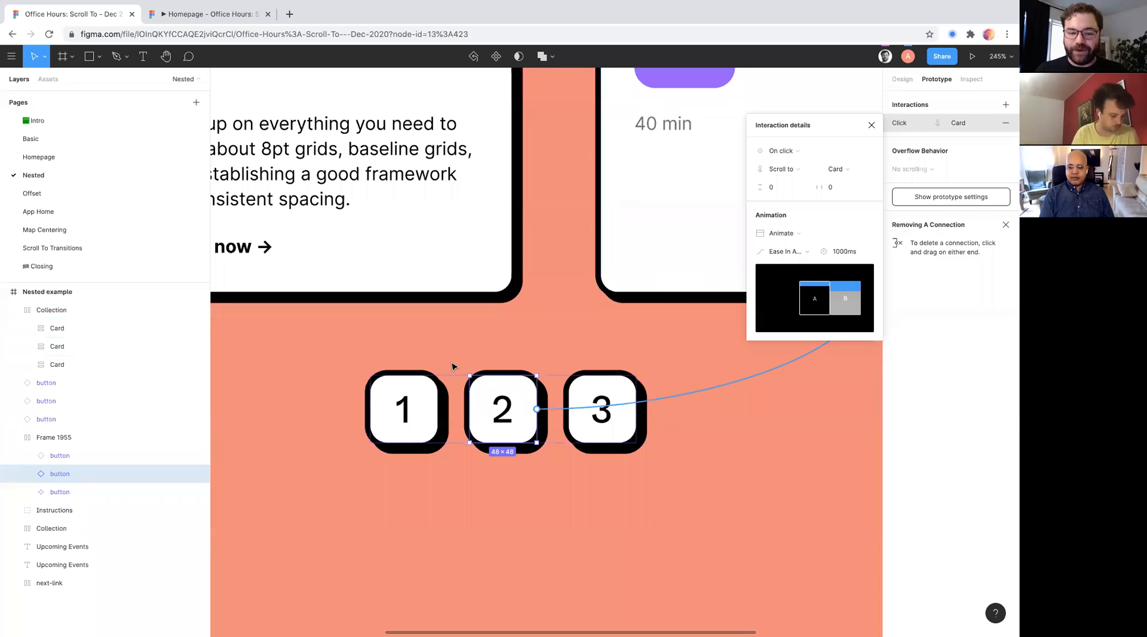
# - Redirect button 3's Scroll to connection from the first event card to the Semantic color naming card
pyautogui.hscroll(1, 453, 365)
pyautogui.scroll(1, 452, 365)
pyautogui.scroll(-5, 453, 367)
pyautogui.hscroll(3, 449, 373)
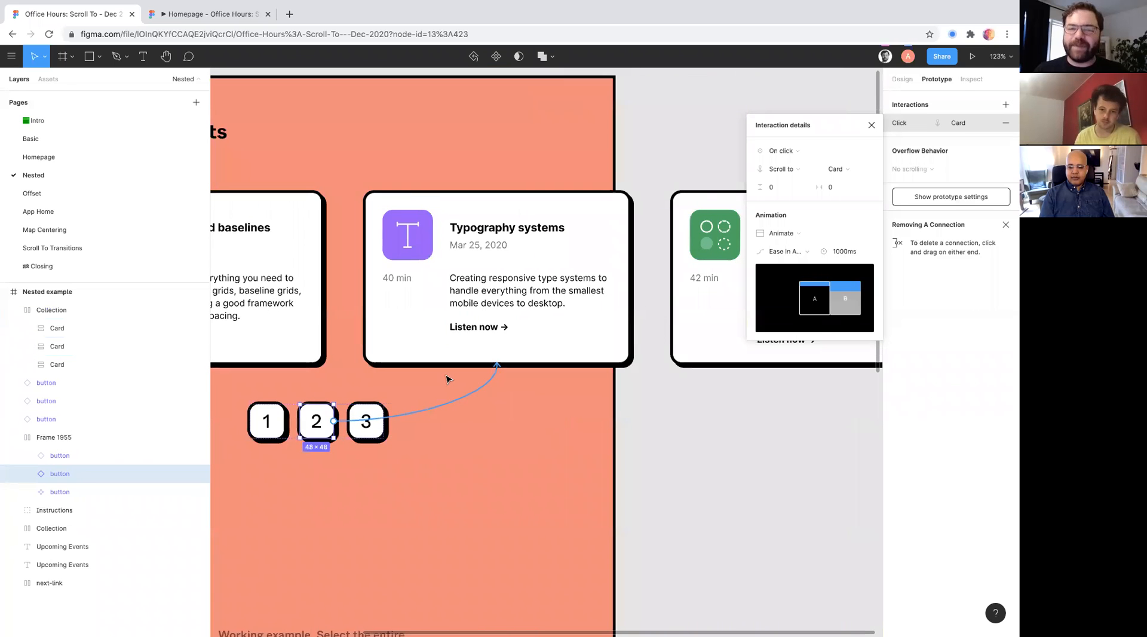
pyautogui.click(362, 415)
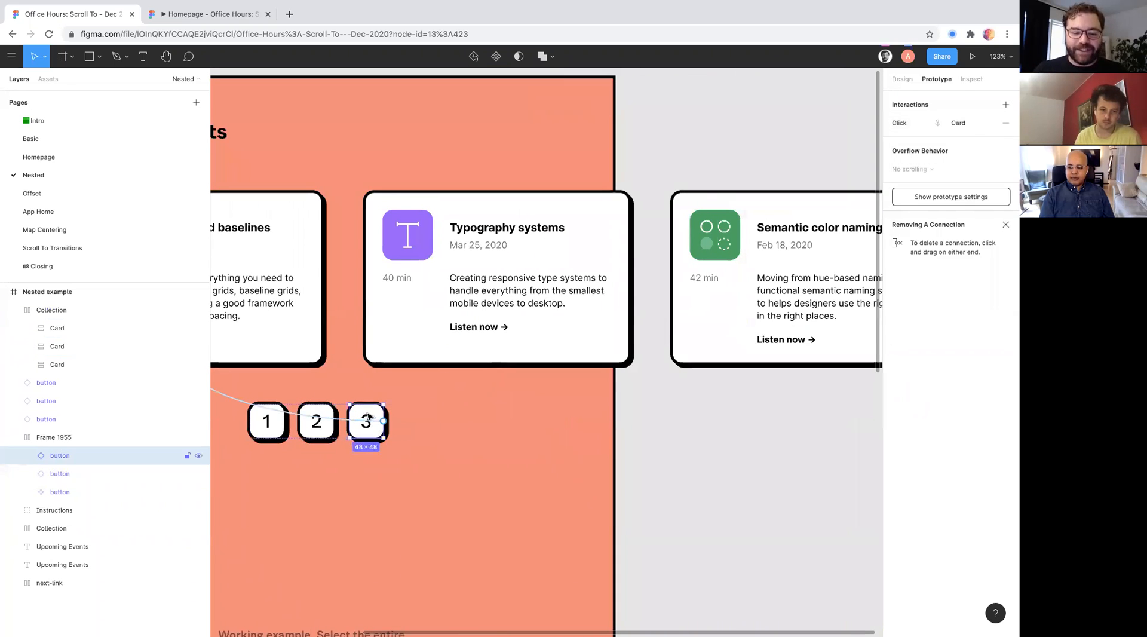
pyautogui.scroll(-2, 348, 407)
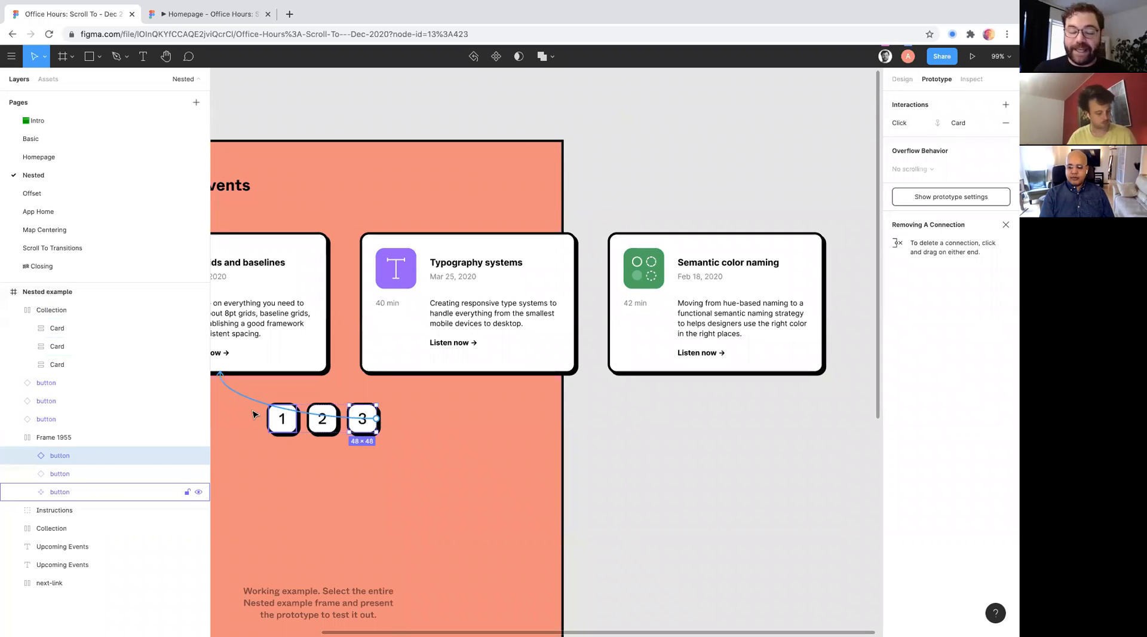
pyautogui.moveTo(224, 383); pyautogui.dragTo(647, 374)
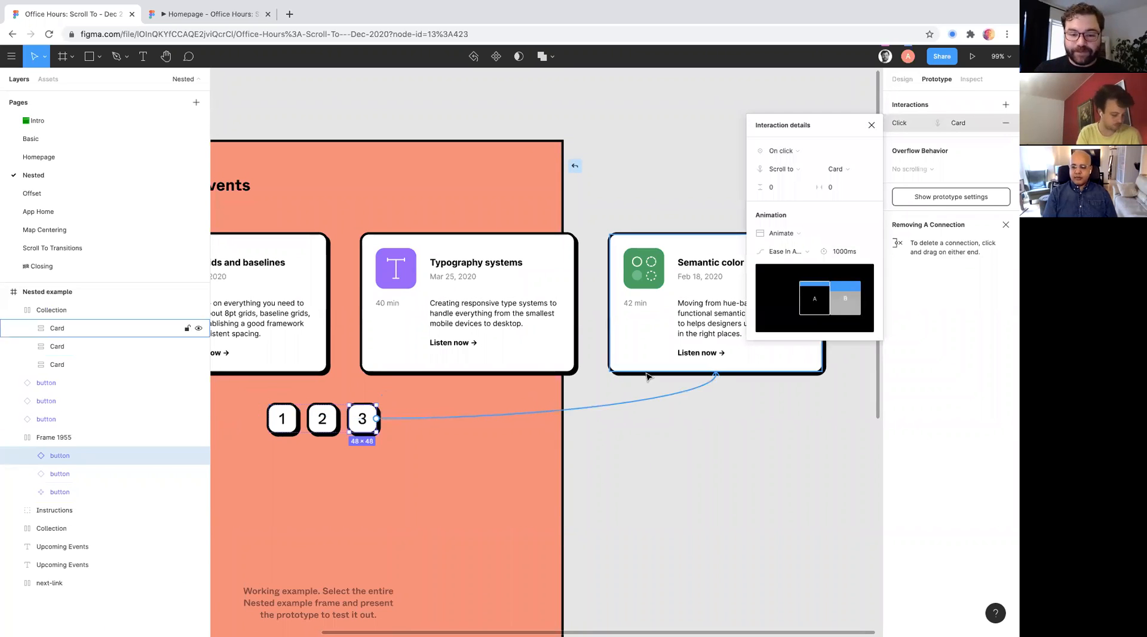
# - Examine the list of available Scroll to destinations for button 3, from its top-level layers down to the nested cards
pyautogui.click(841, 173)
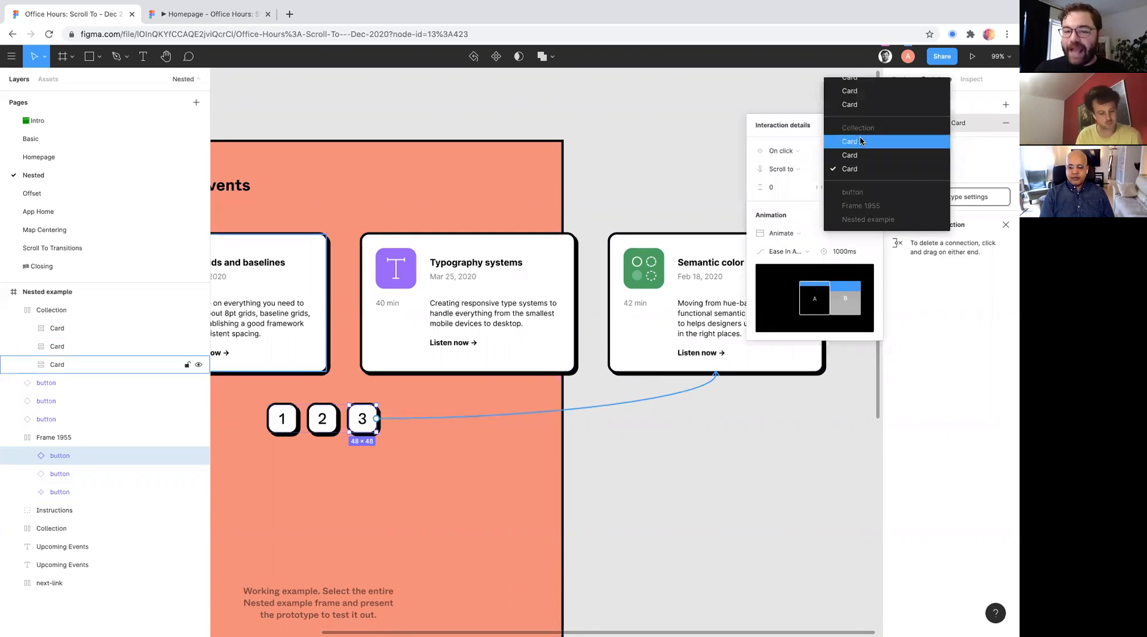
pyautogui.click(783, 222)
pyautogui.click(841, 172)
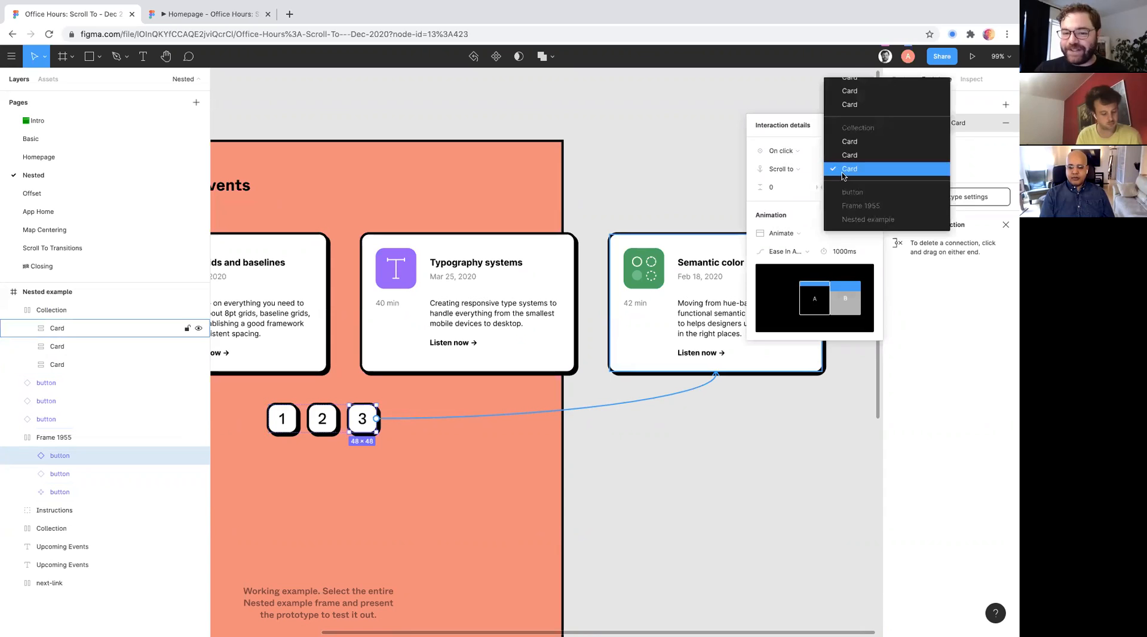
pyautogui.scroll(5, 842, 172)
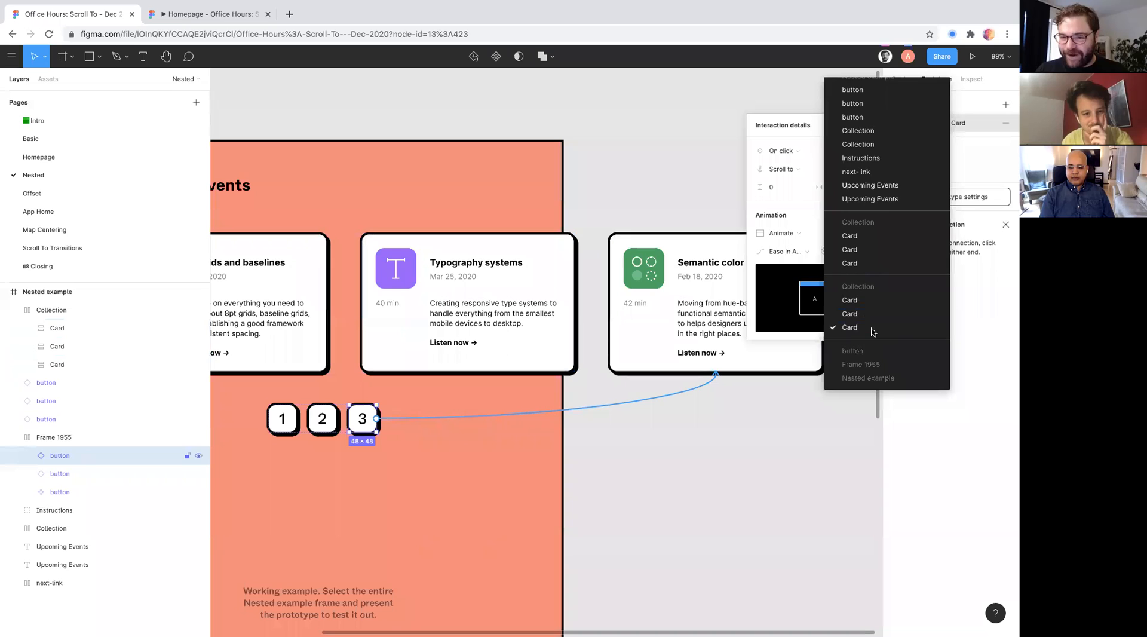
pyautogui.click(800, 126)
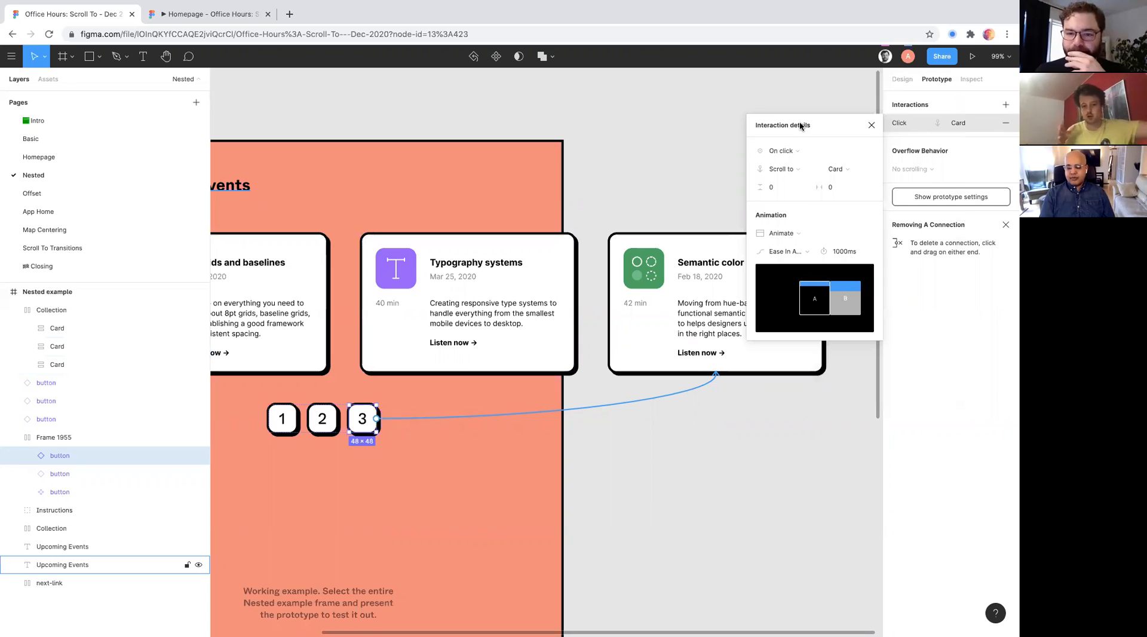
# - Delete the lower working example from the Nested example frame: its instructions, heading, card Collection and three numbered buttons
pyautogui.click(593, 208)
pyautogui.keyDown('ctrl'); pyautogui.scroll(-3, 596, 207); pyautogui.keyUp('ctrl')
pyautogui.hscroll(-2, 597, 209)
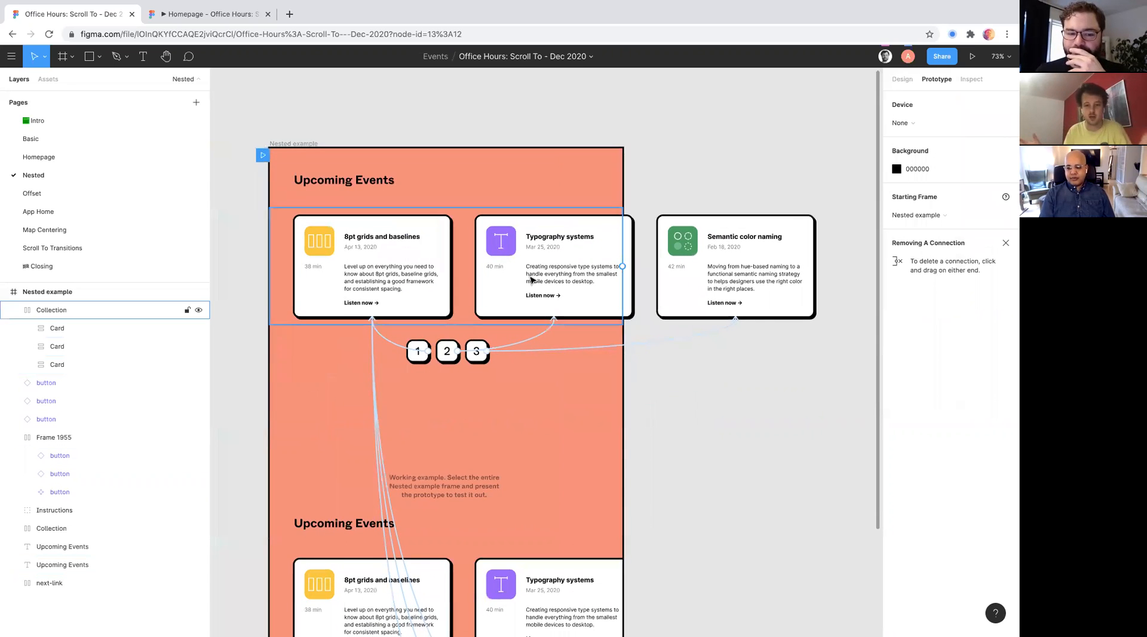
pyautogui.keyDown('ctrl'); pyautogui.scroll(5, 526, 302); pyautogui.keyUp('ctrl')
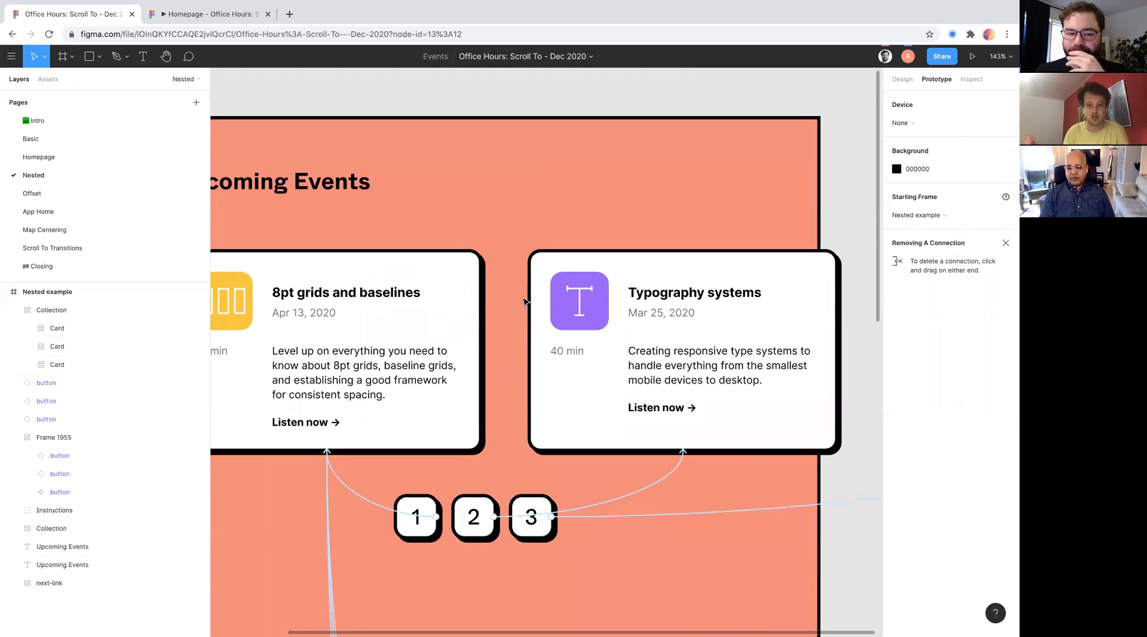
pyautogui.keyDown('ctrl'); pyautogui.scroll(-2, 525, 302); pyautogui.keyUp('ctrl')
pyautogui.scroll(-1, 496, 334)
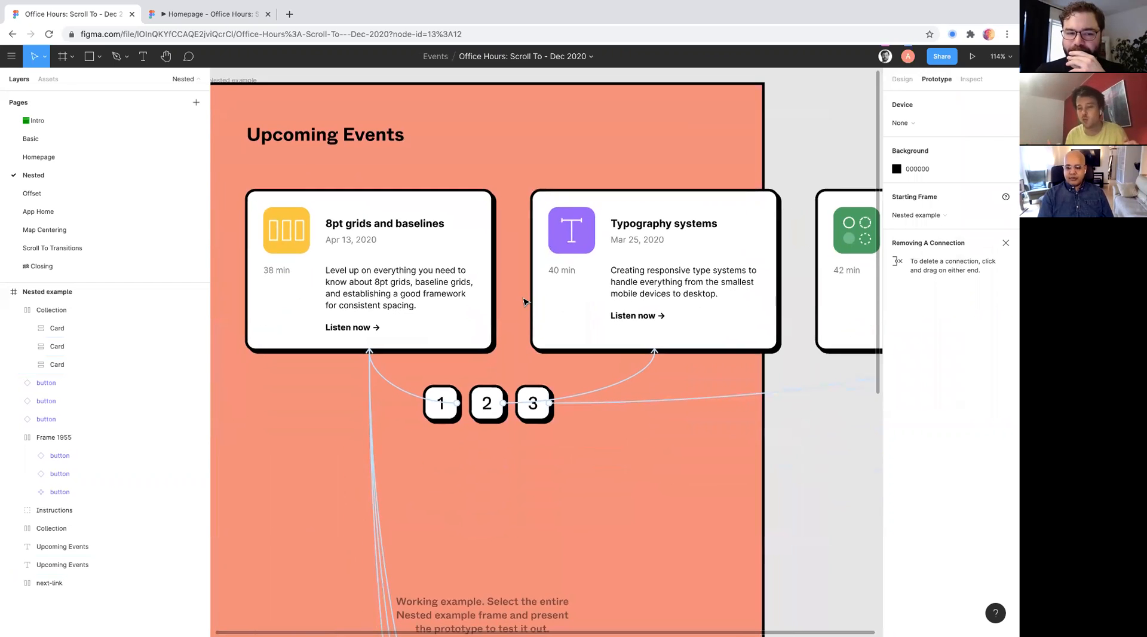
pyautogui.keyDown('ctrl'); pyautogui.scroll(-4, 455, 371); pyautogui.keyUp('ctrl')
pyautogui.scroll(-1, 416, 405)
pyautogui.rightClick(331, 423)
pyautogui.moveTo(305, 368); pyautogui.dragTo(652, 622)
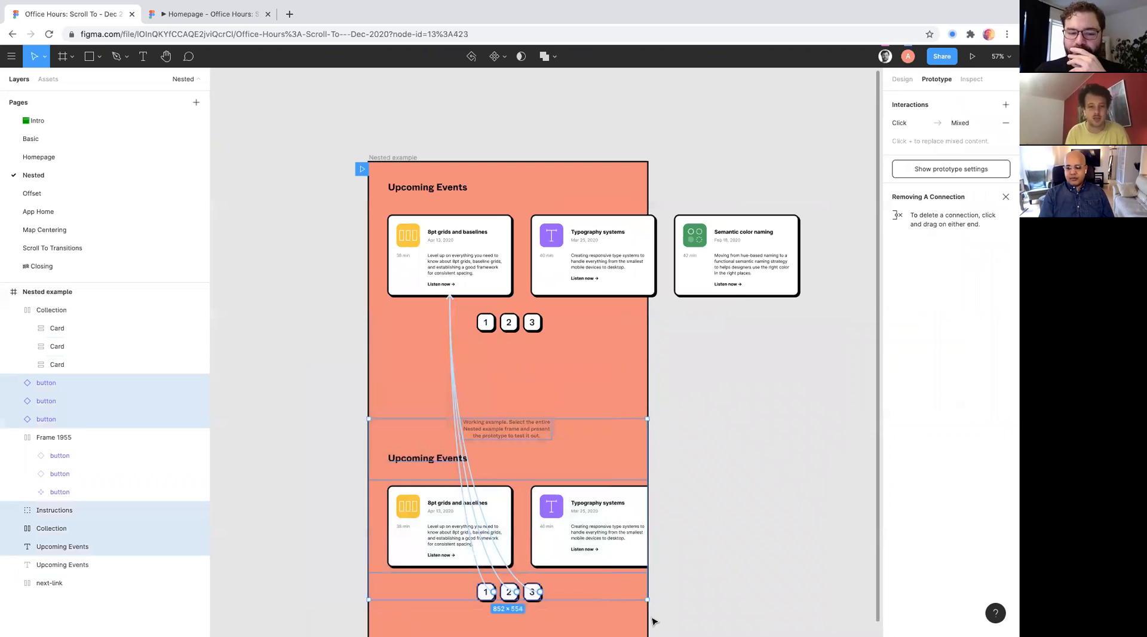
pyautogui.press('Delete')
pyautogui.scroll(10, 537, 464)
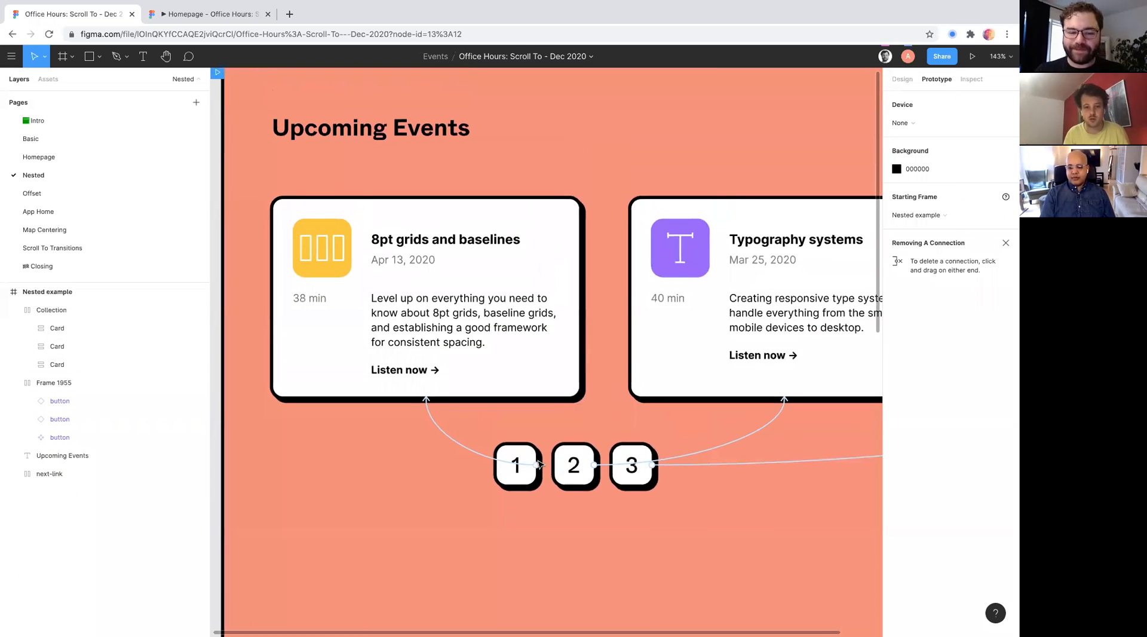
pyautogui.click(538, 464)
pyautogui.scroll(-3, 538, 464)
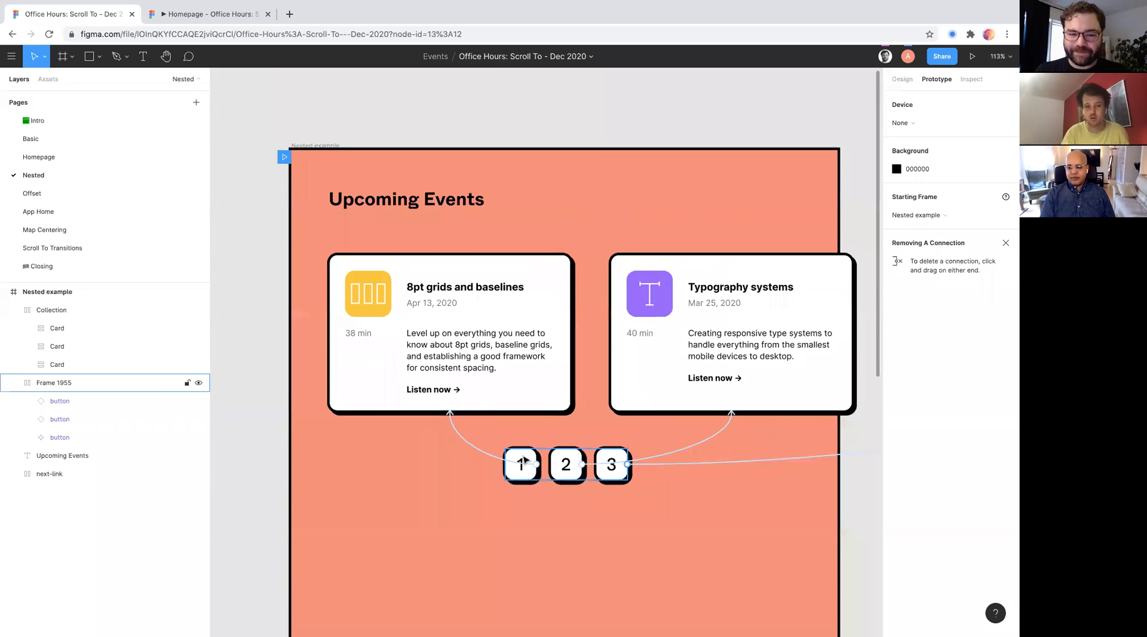
pyautogui.hscroll(2, 524, 460)
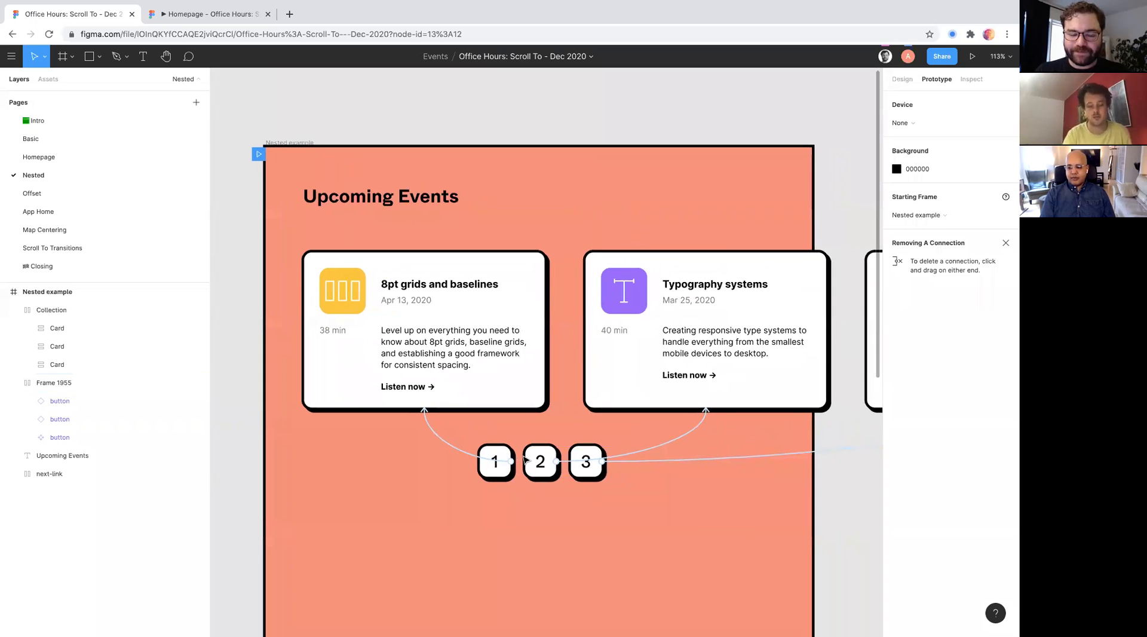
pyautogui.scroll(1, 524, 460)
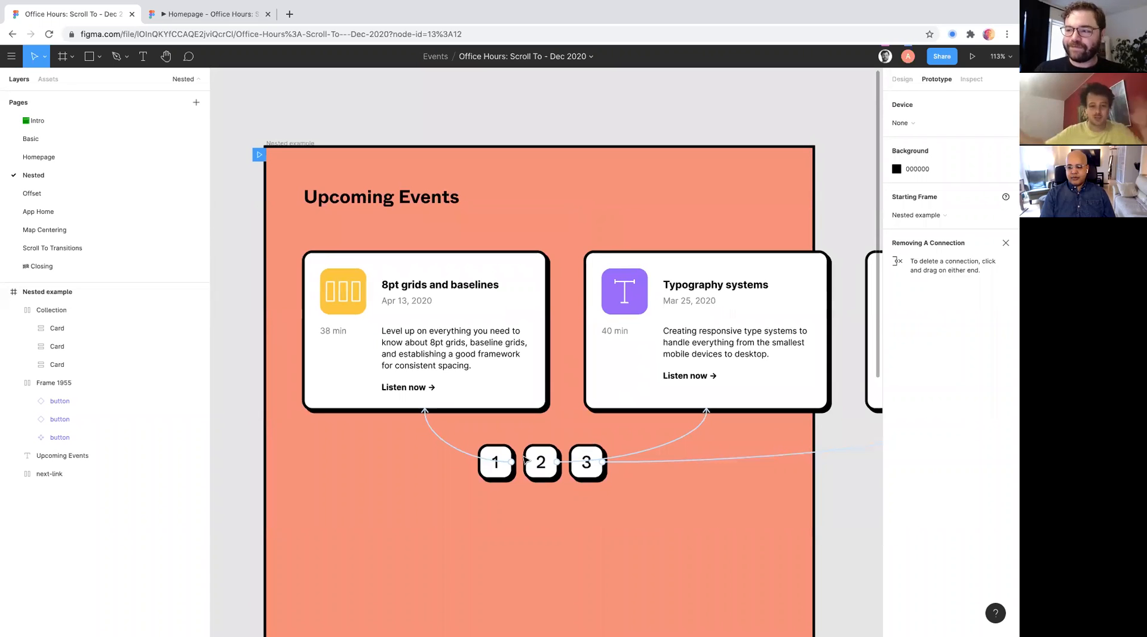
pyautogui.scroll(-2, 524, 461)
pyautogui.hscroll(2, 524, 460)
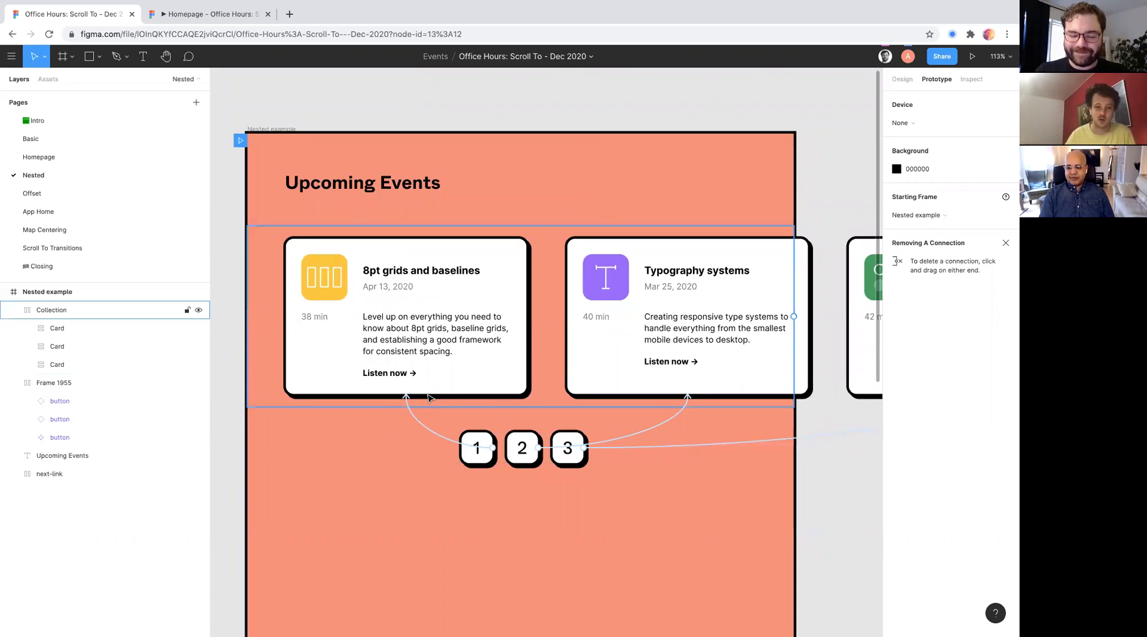
pyautogui.scroll(-5, 428, 398)
pyautogui.scroll(3, 429, 397)
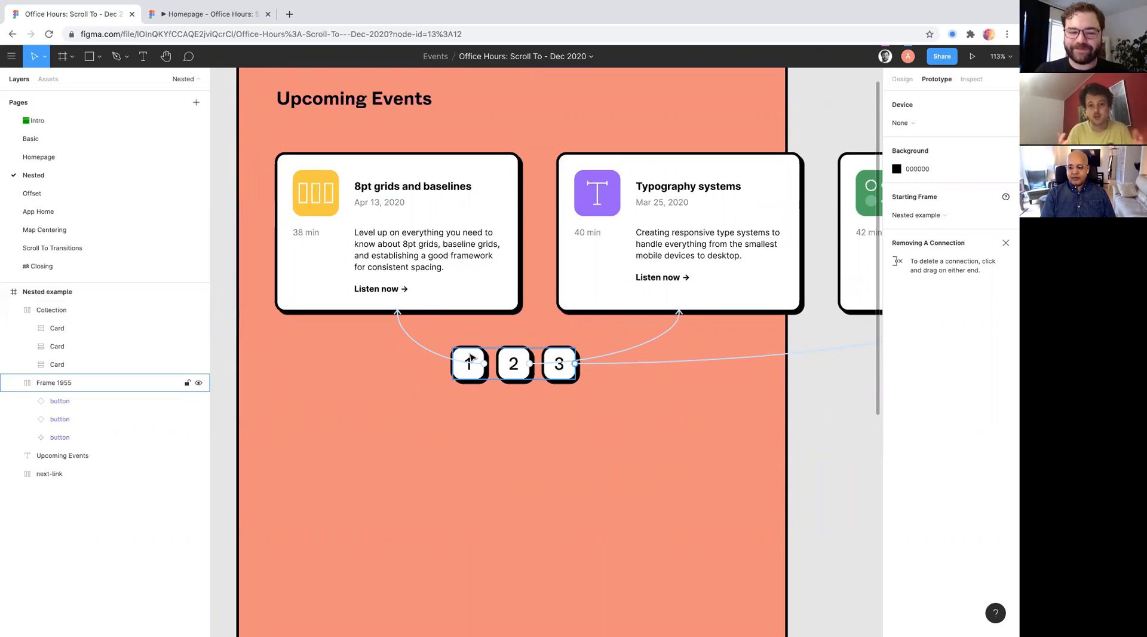
# - Open button 1's click interaction and review which layers are offered as its Scroll to destination
pyautogui.click(471, 358)
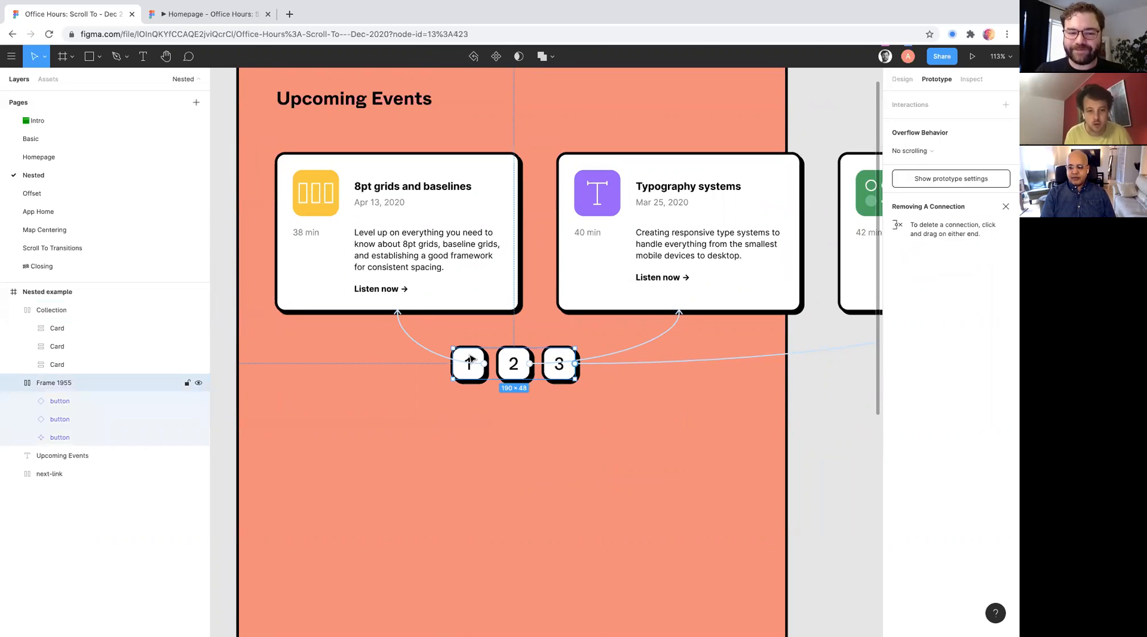
pyautogui.scroll(-1, 468, 354)
pyautogui.scroll(-3, 468, 354)
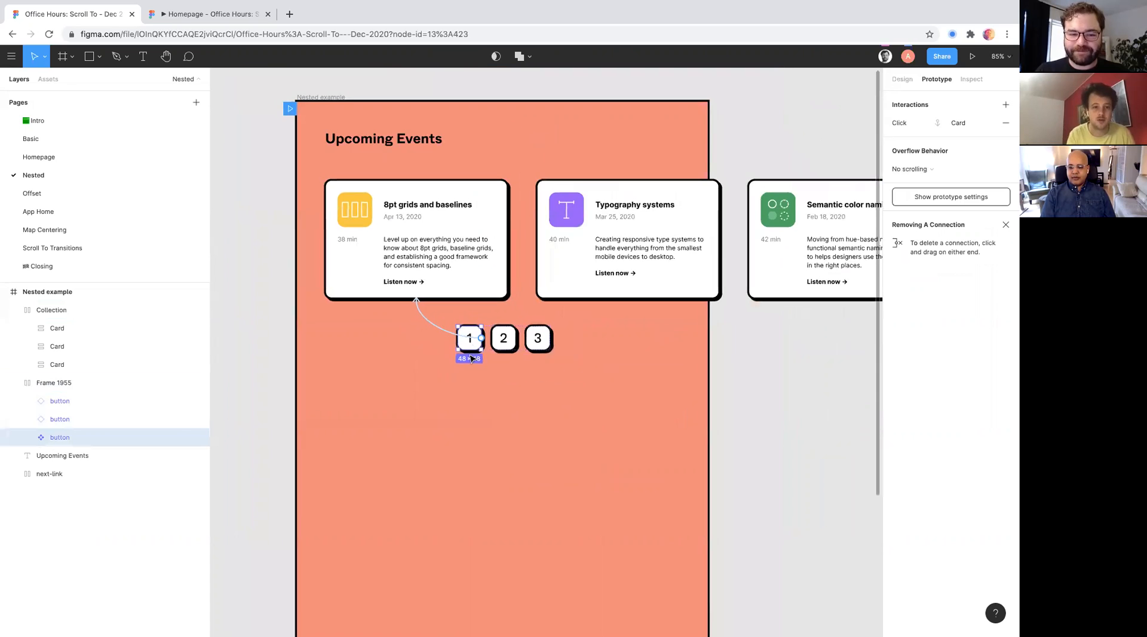
pyautogui.click(950, 123)
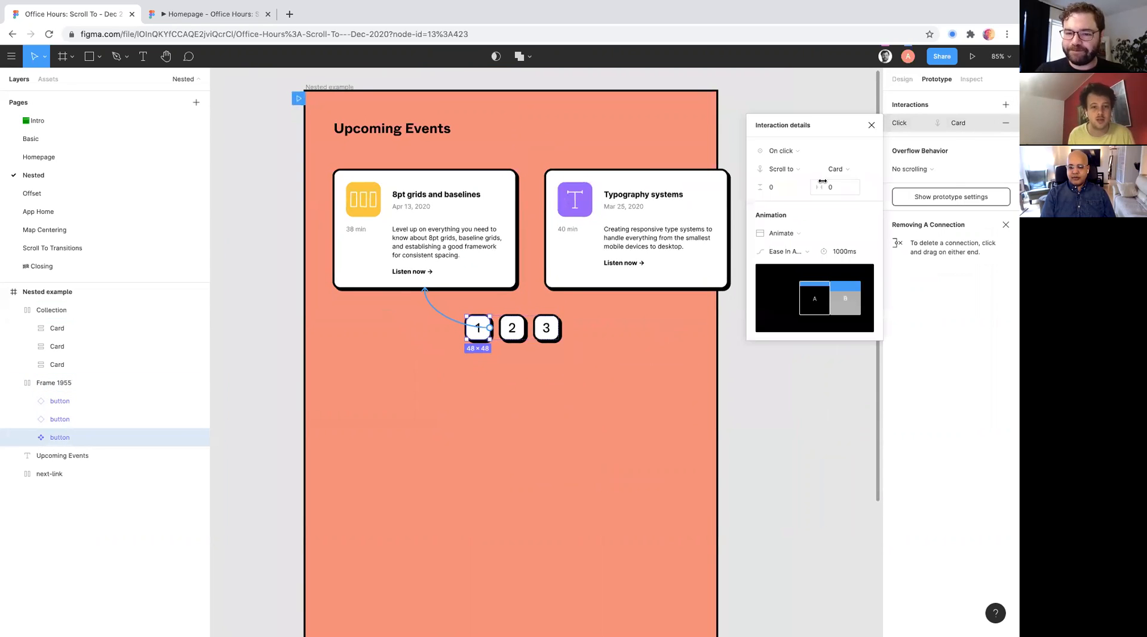
pyautogui.click(861, 170)
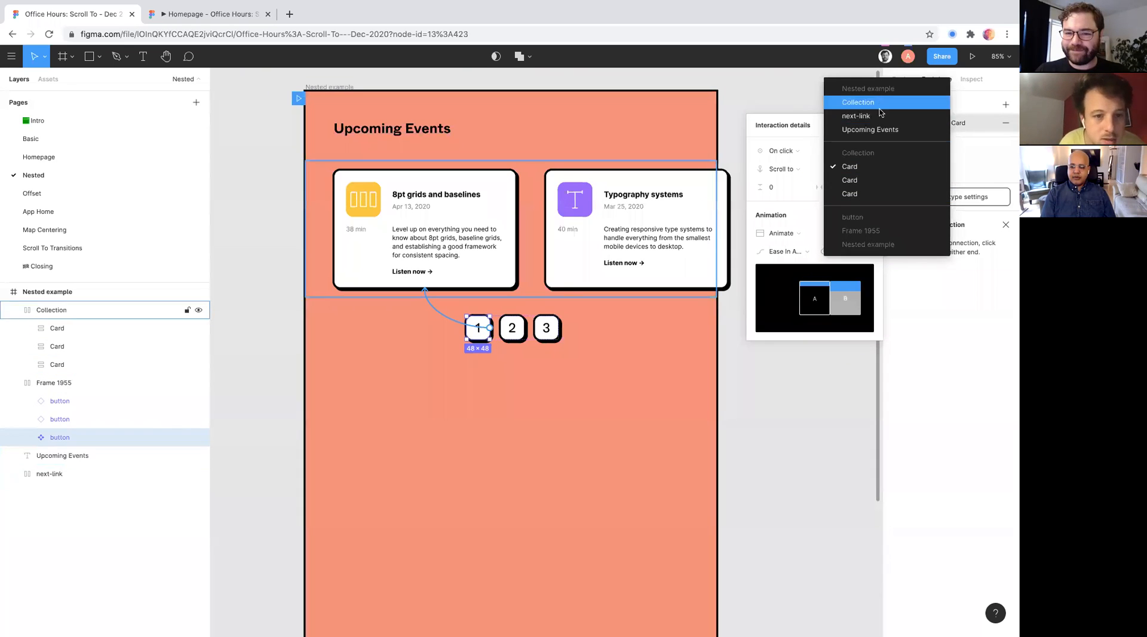
# - Rename the Nested example frame as Top Level Frame
pyautogui.click(321, 84)
pyautogui.click(320, 89)
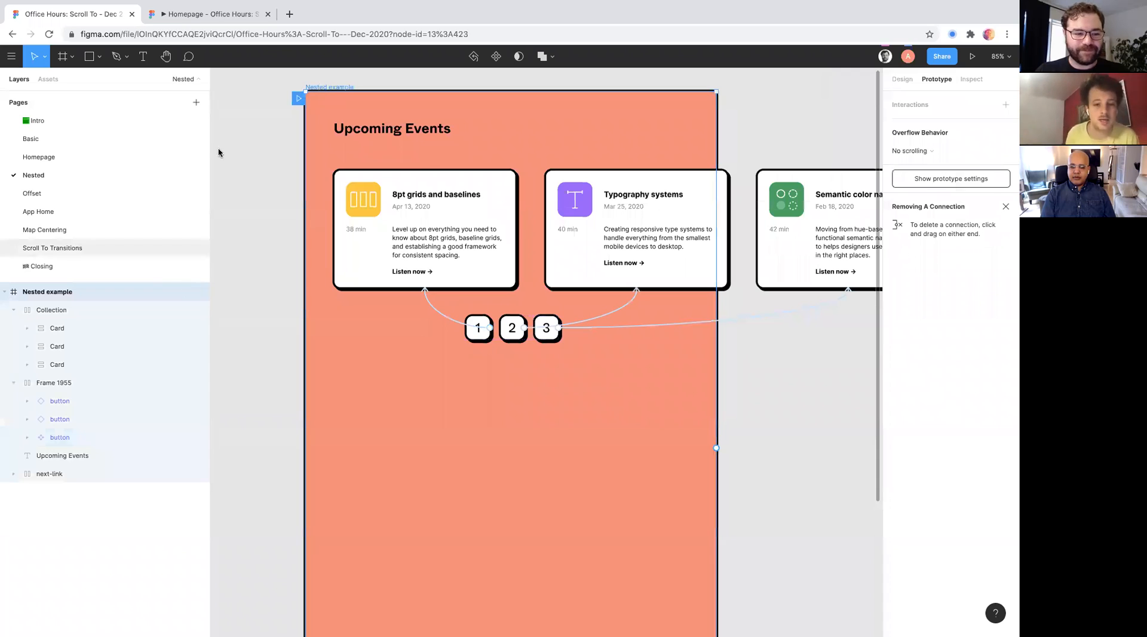
pyautogui.doubleClick(58, 293)
pyautogui.write('Top Level')
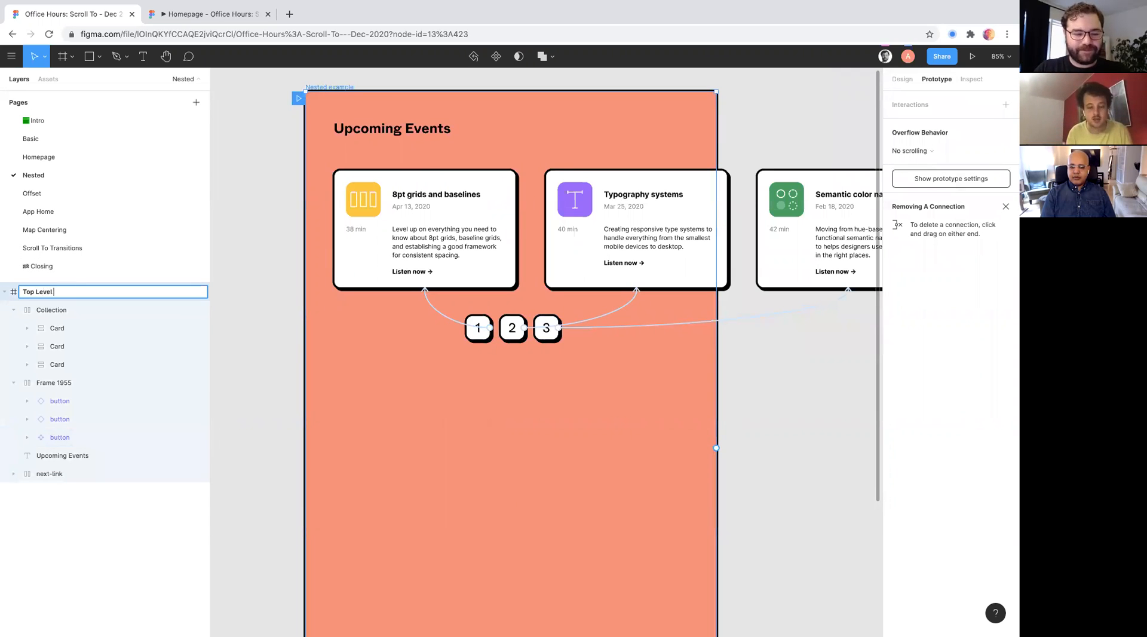
pyautogui.write(' Frame')
pyautogui.press('Return')
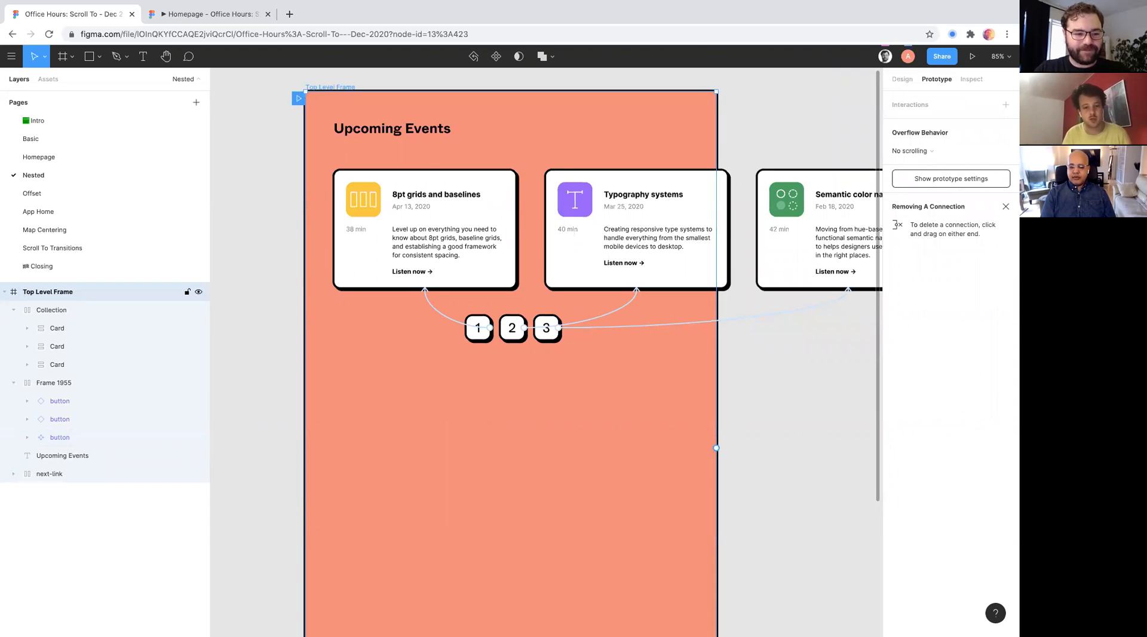
# - Rename the Collection frame holding the event cards as Nested Collection
pyautogui.click(54, 383)
pyautogui.doubleClick(52, 310)
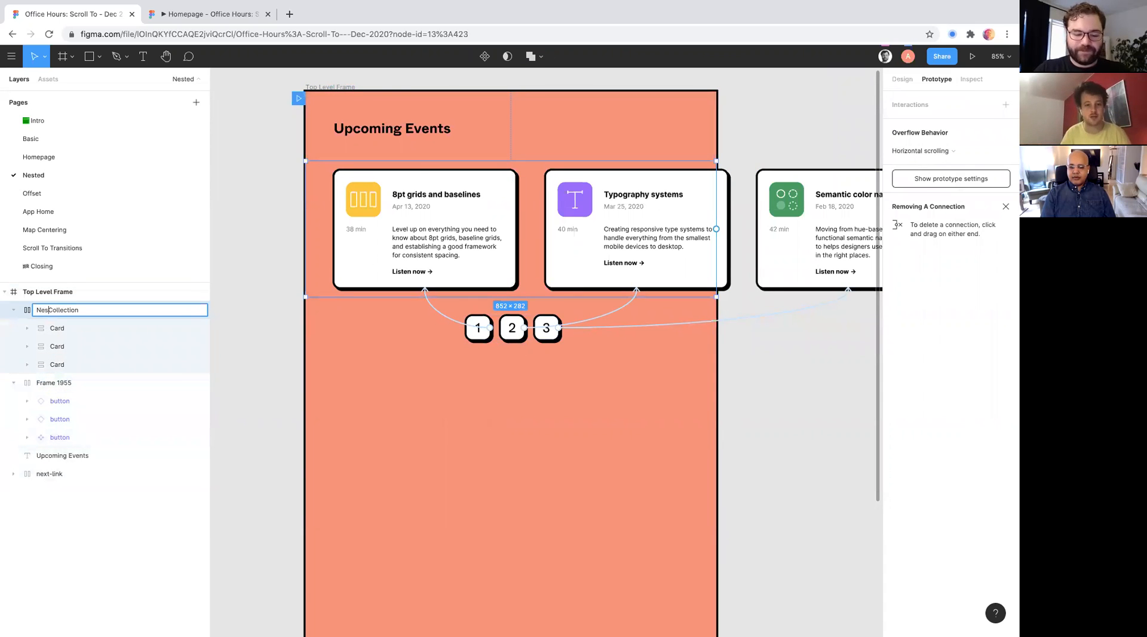
pyautogui.press('Return')
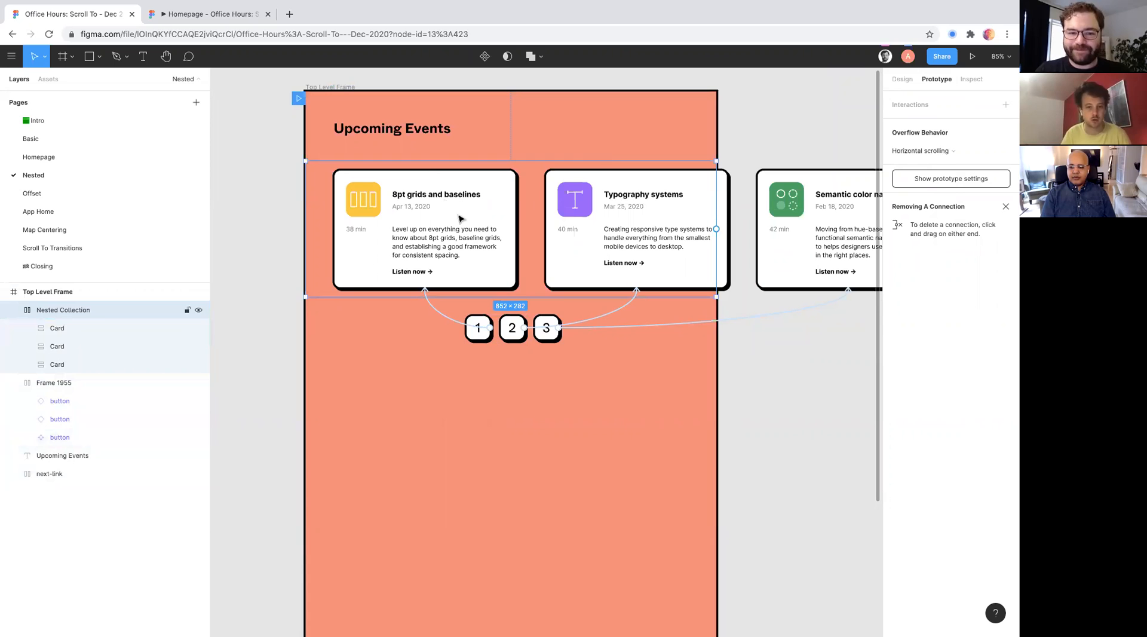
# - Recheck button 1's Scroll to destination list to see how the renamed parent frames group their layers
pyautogui.click(507, 286)
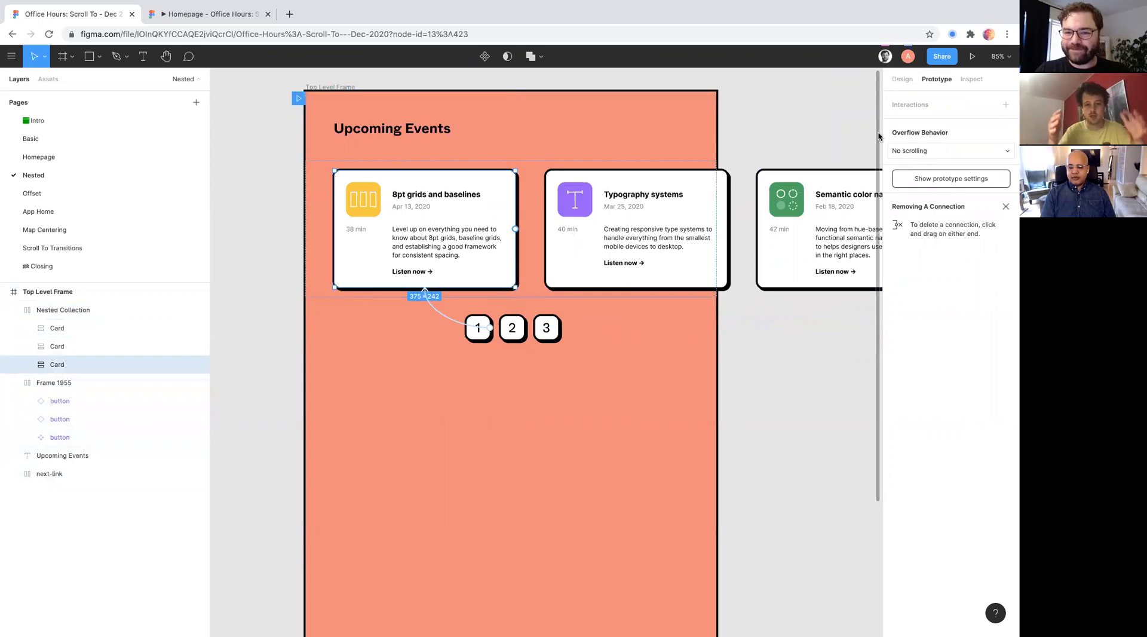
pyautogui.doubleClick(482, 329)
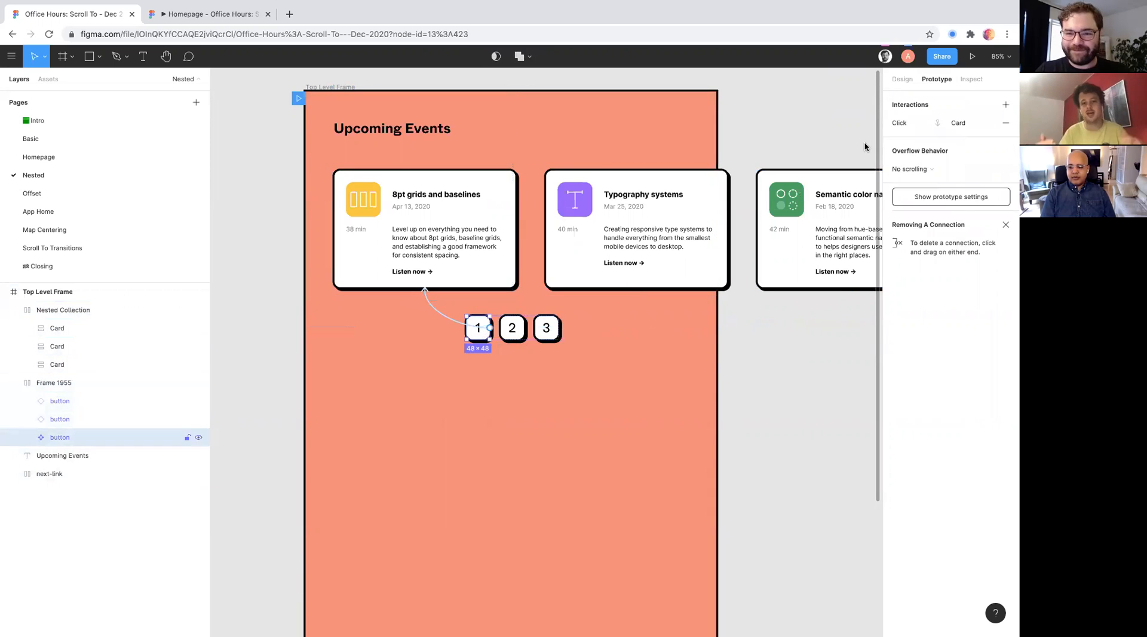
pyautogui.click(900, 119)
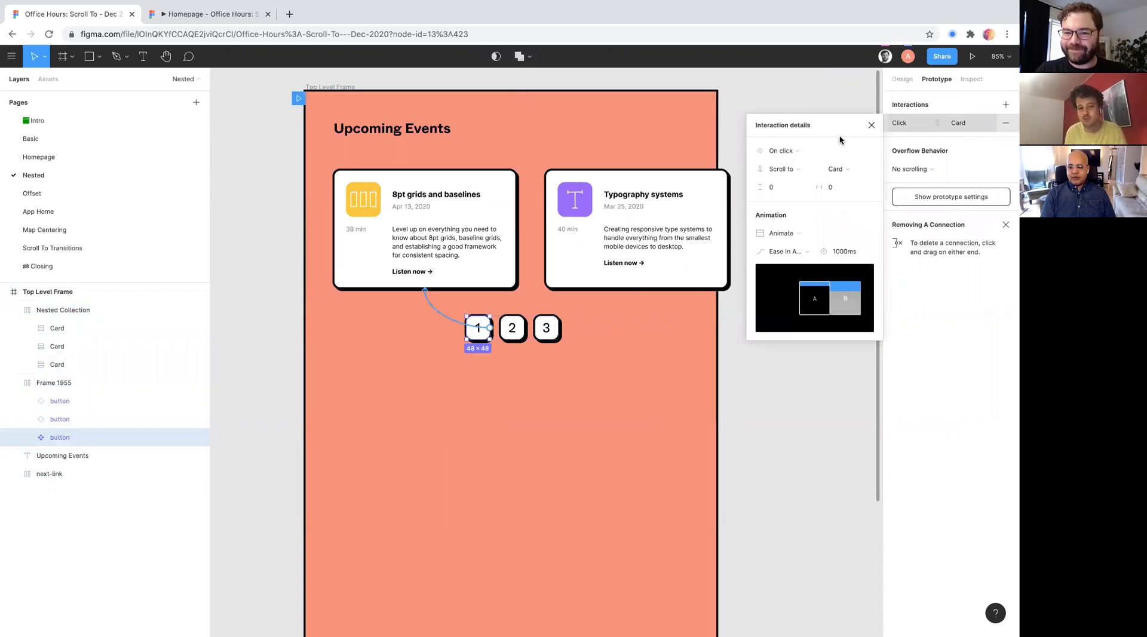
pyautogui.click(835, 169)
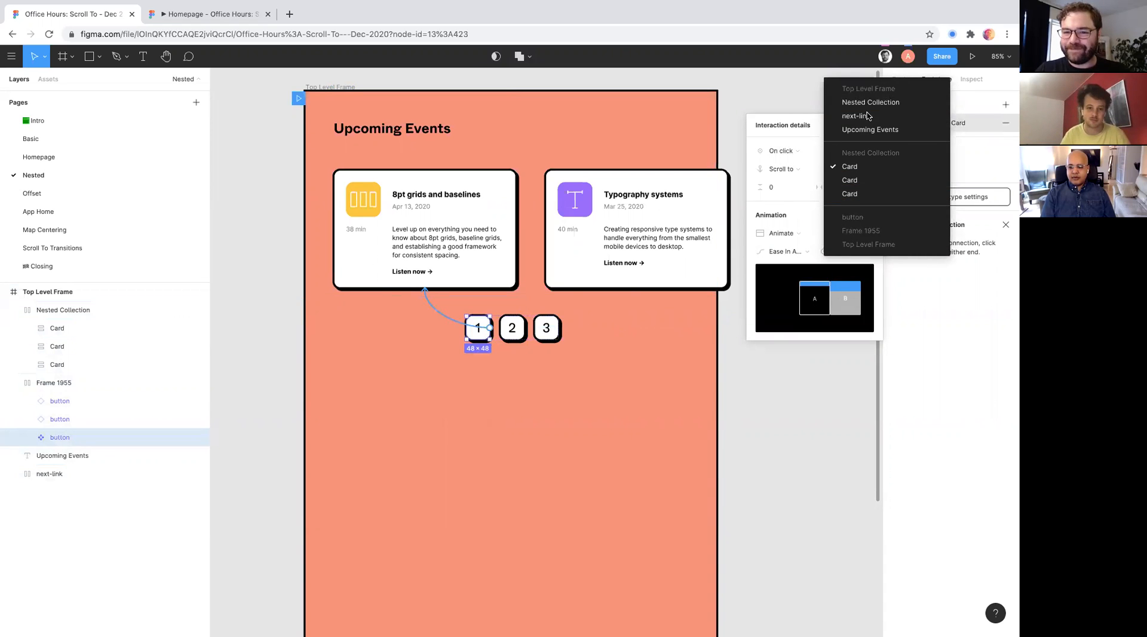
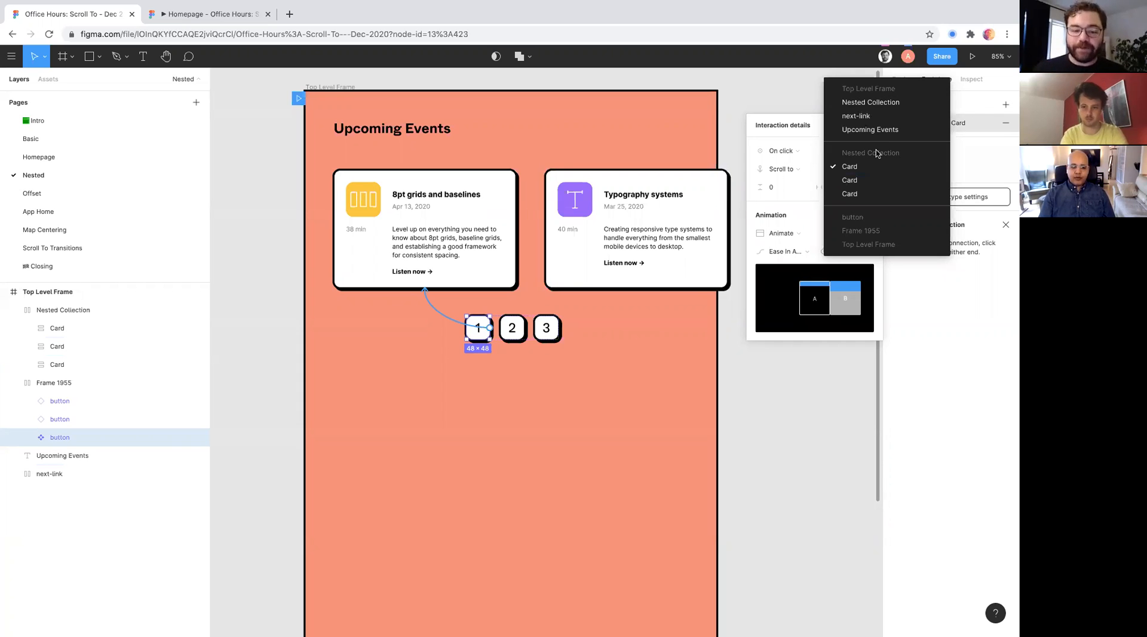
# - Close the outdated Homepage preview and present the Nested page's prototype
pyautogui.click(667, 350)
pyautogui.scroll(1, 668, 350)
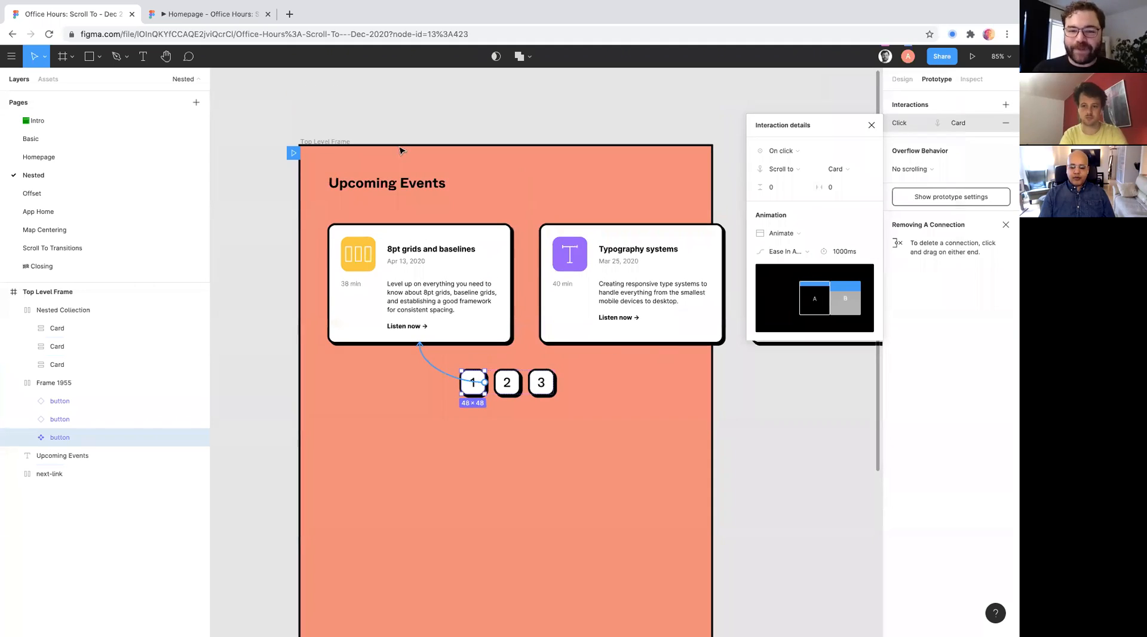
pyautogui.click(240, 18)
pyautogui.press('super+w')
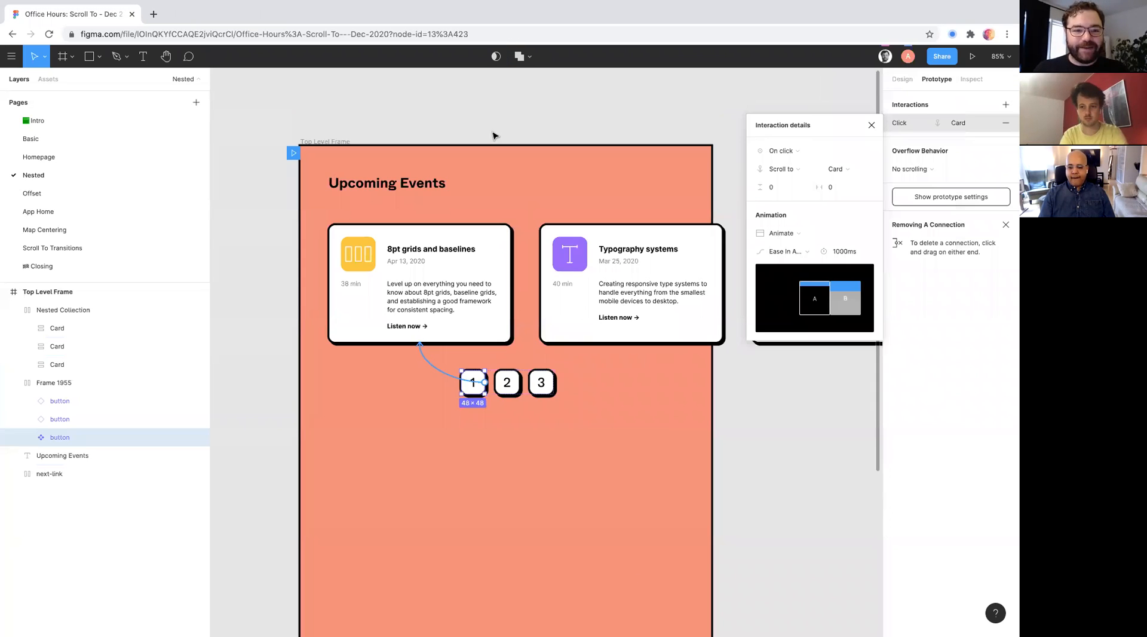
pyautogui.click(973, 56)
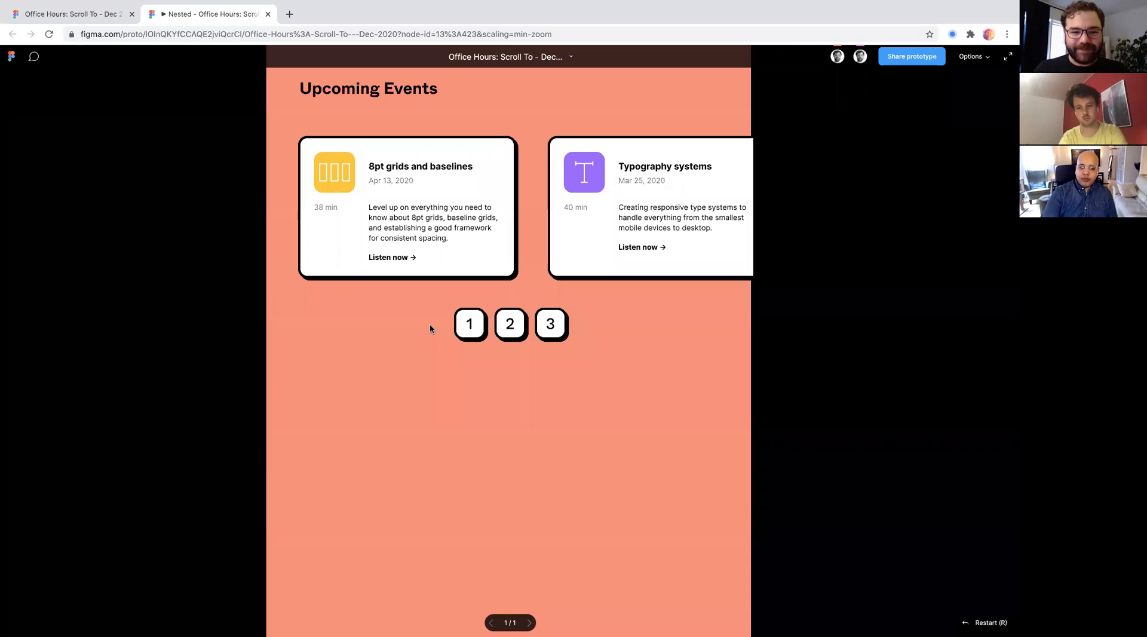
# - Test the numbered buttons in the preview to see how each scrolls the nested row of event cards
pyautogui.click(509, 324)
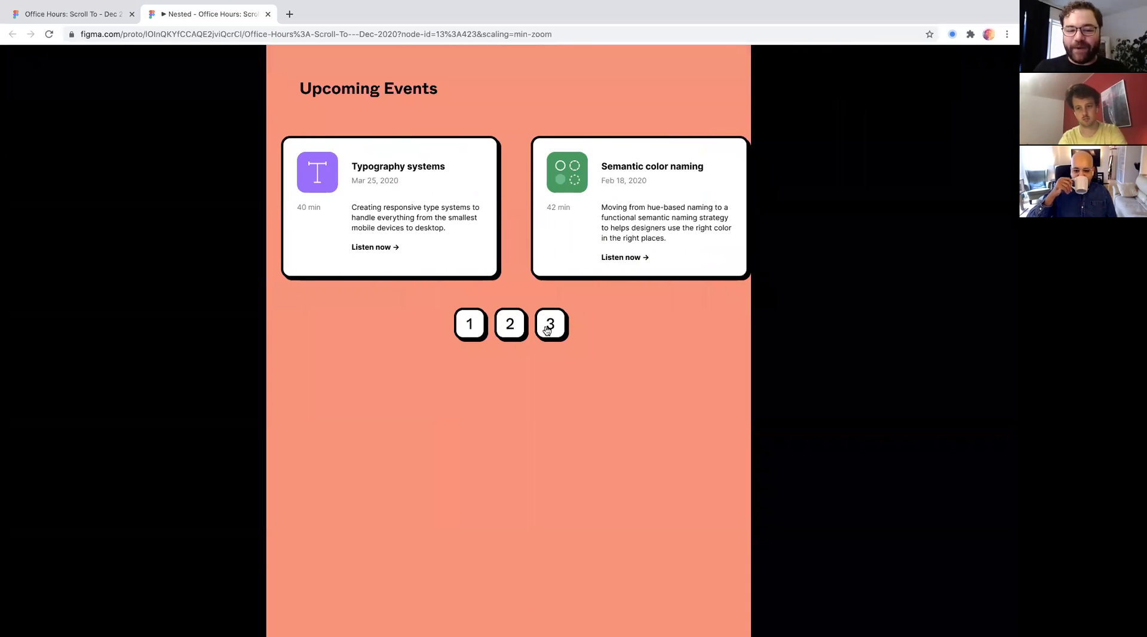
pyautogui.click(469, 324)
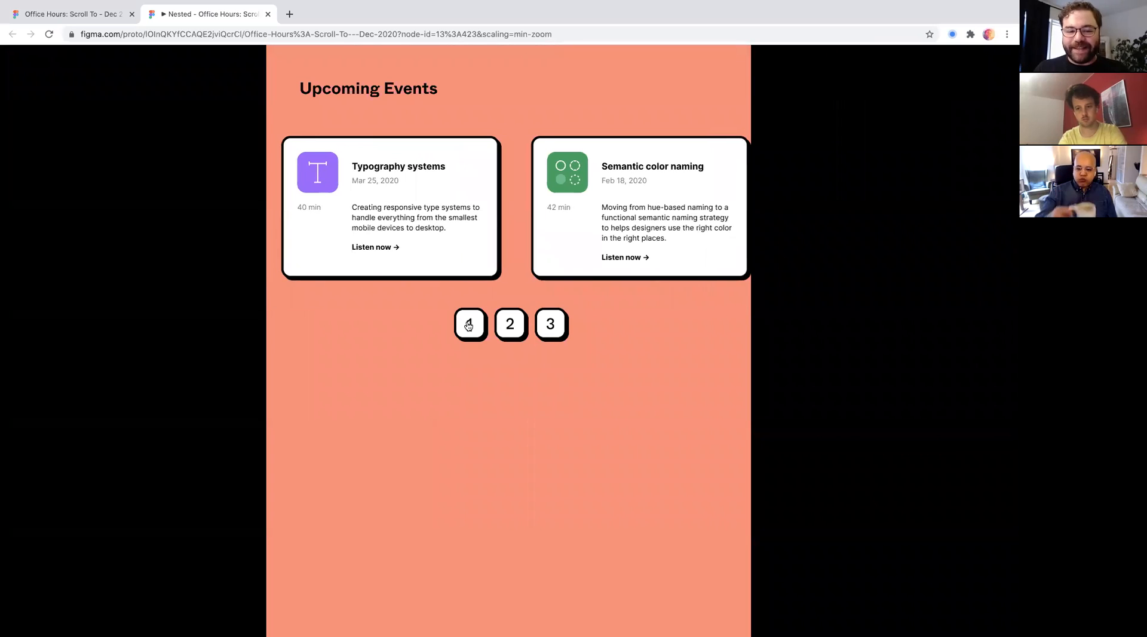
pyautogui.click(505, 324)
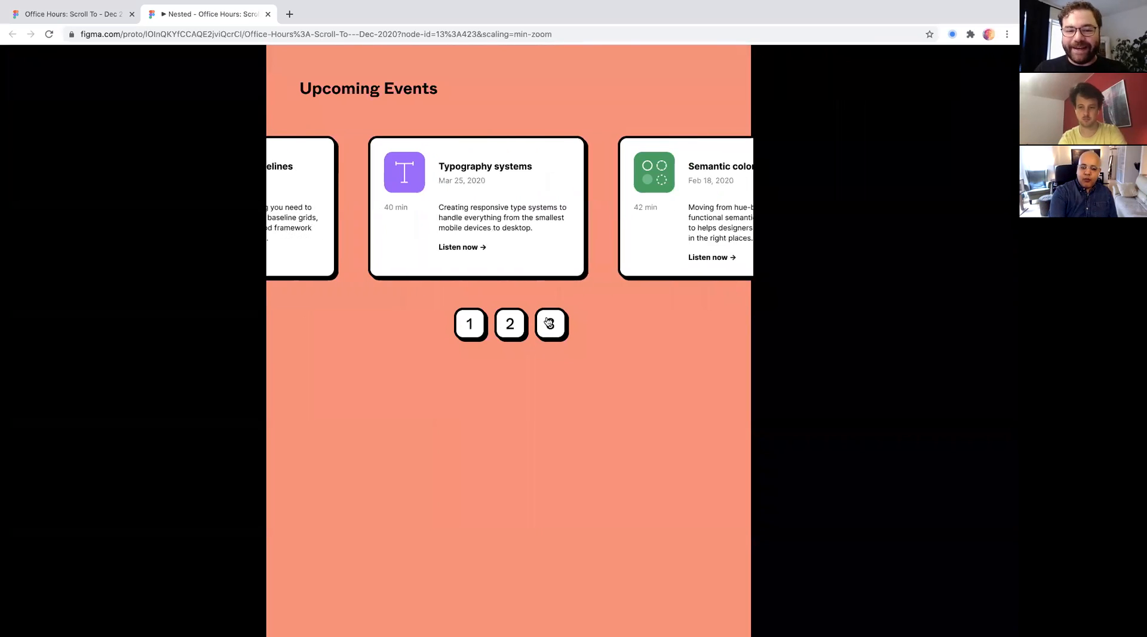
pyautogui.click(470, 323)
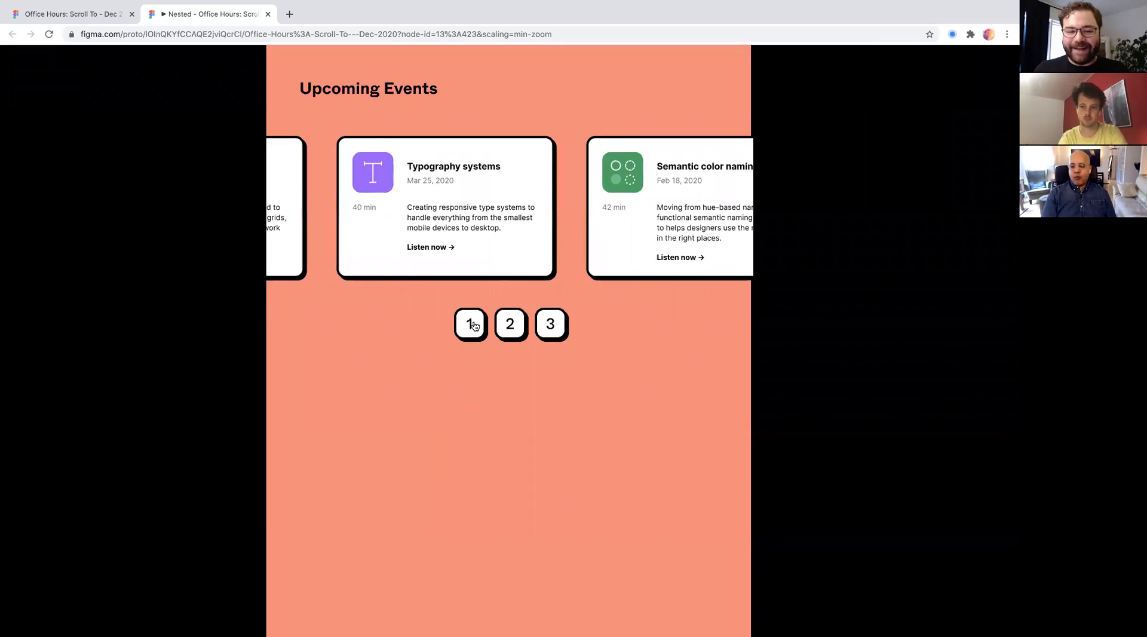
pyautogui.click(512, 331)
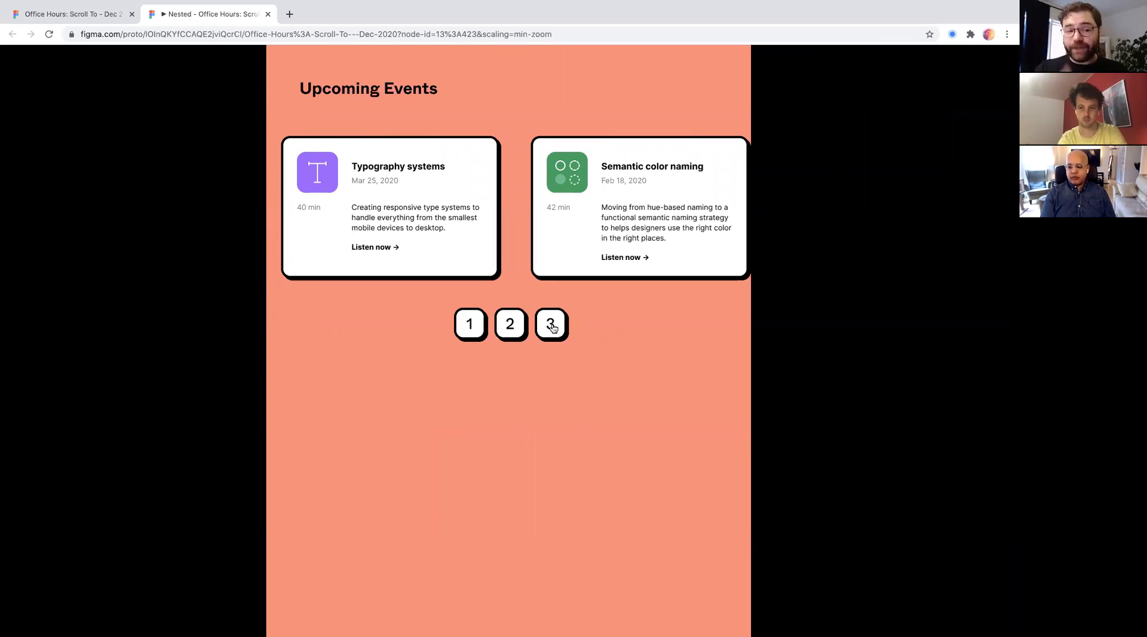
pyautogui.click(531, 329)
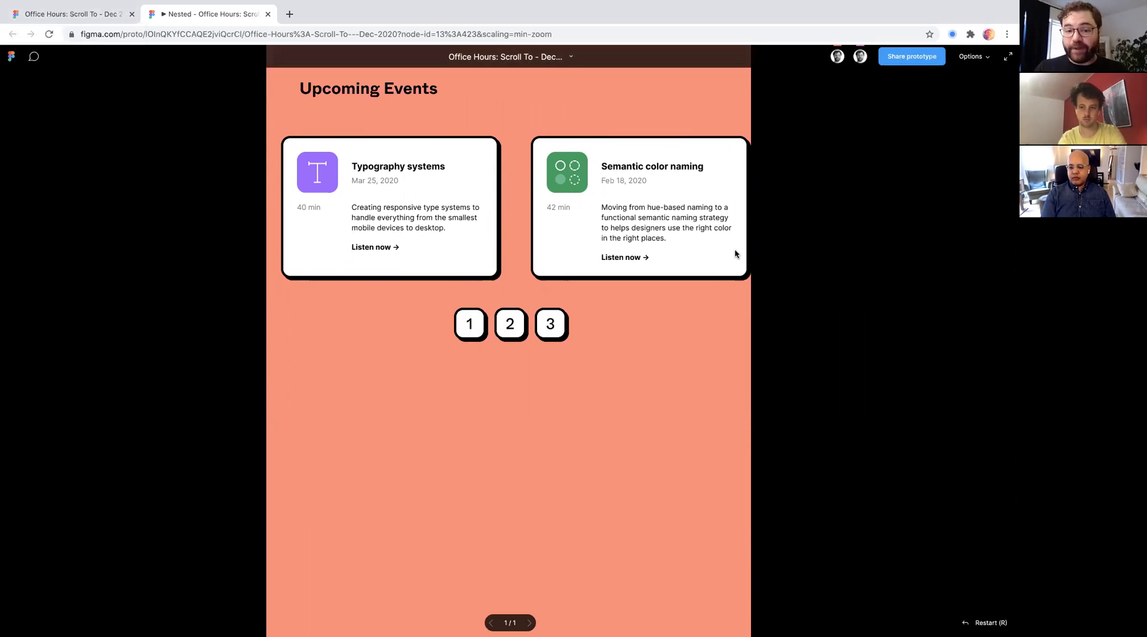
# - Return to the design file and open the Offset page to view the whole example frame
pyautogui.click(67, 16)
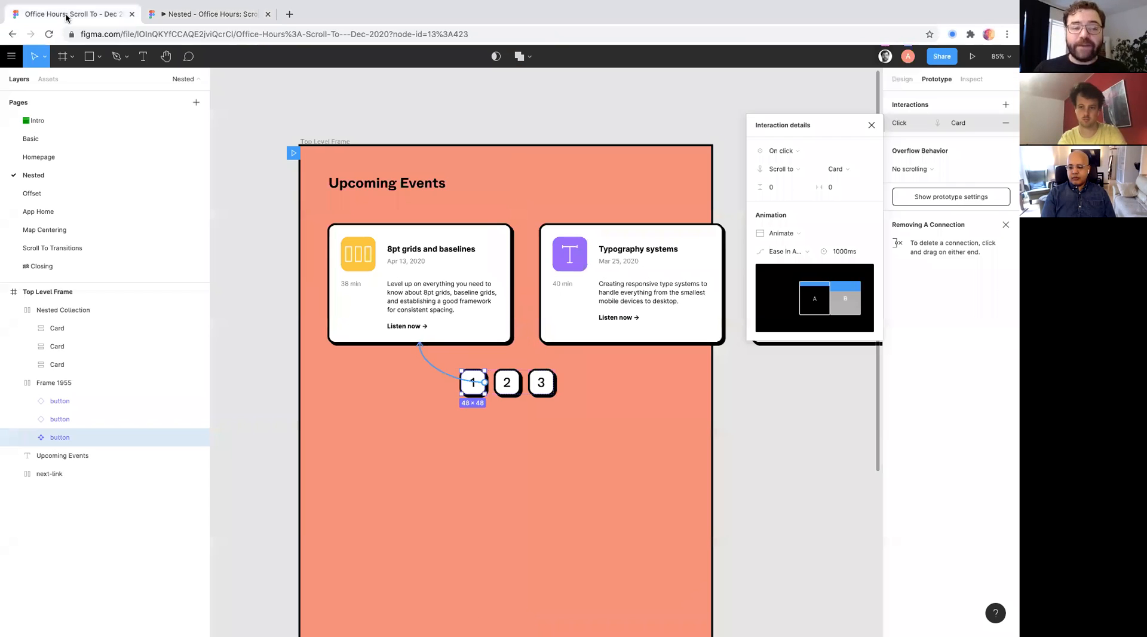
pyautogui.click(51, 193)
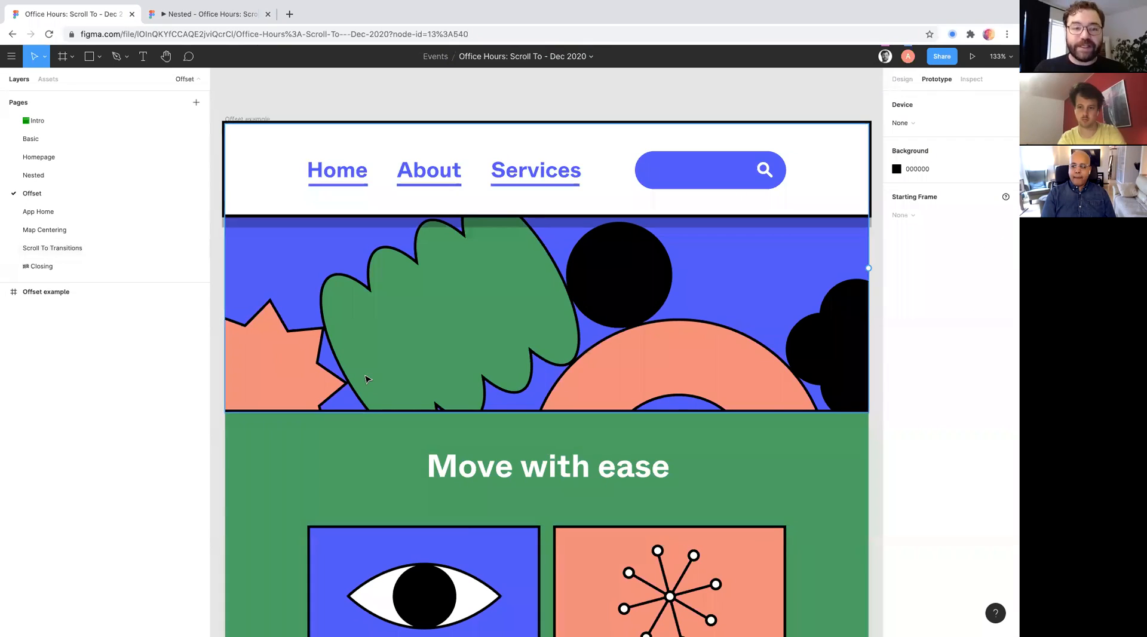
pyautogui.scroll(-3, 365, 379)
pyautogui.scroll(-1, 368, 380)
pyautogui.hscroll(-1, 407, 250)
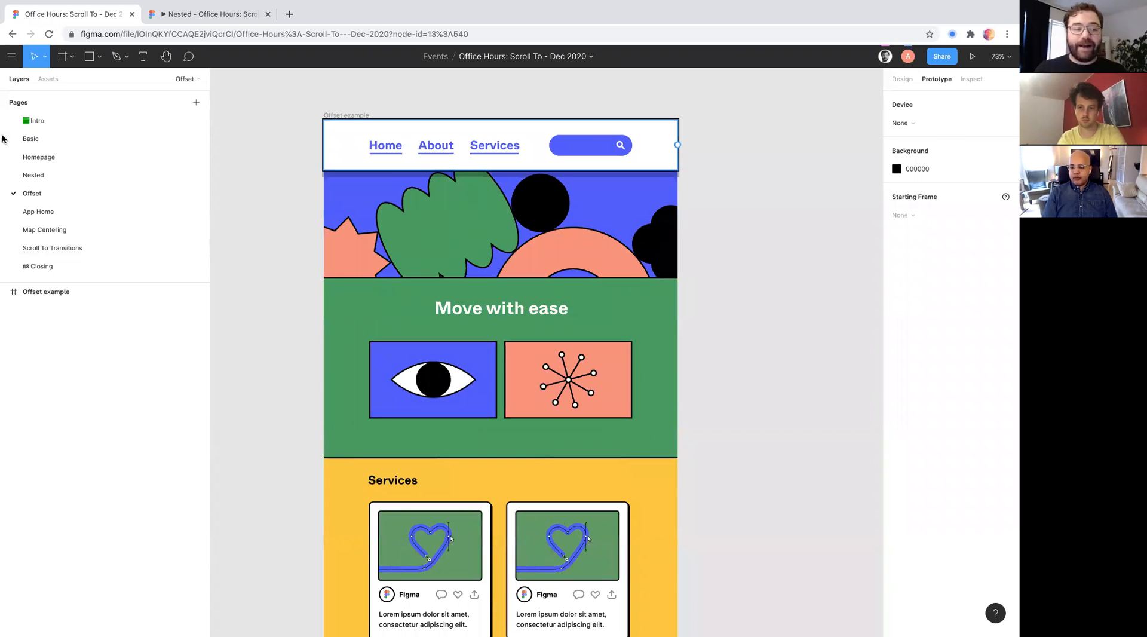
# - Look over the Basic, Homepage and App Home pages for comparison, and return to the Offset page
pyautogui.click(37, 142)
pyautogui.click(39, 157)
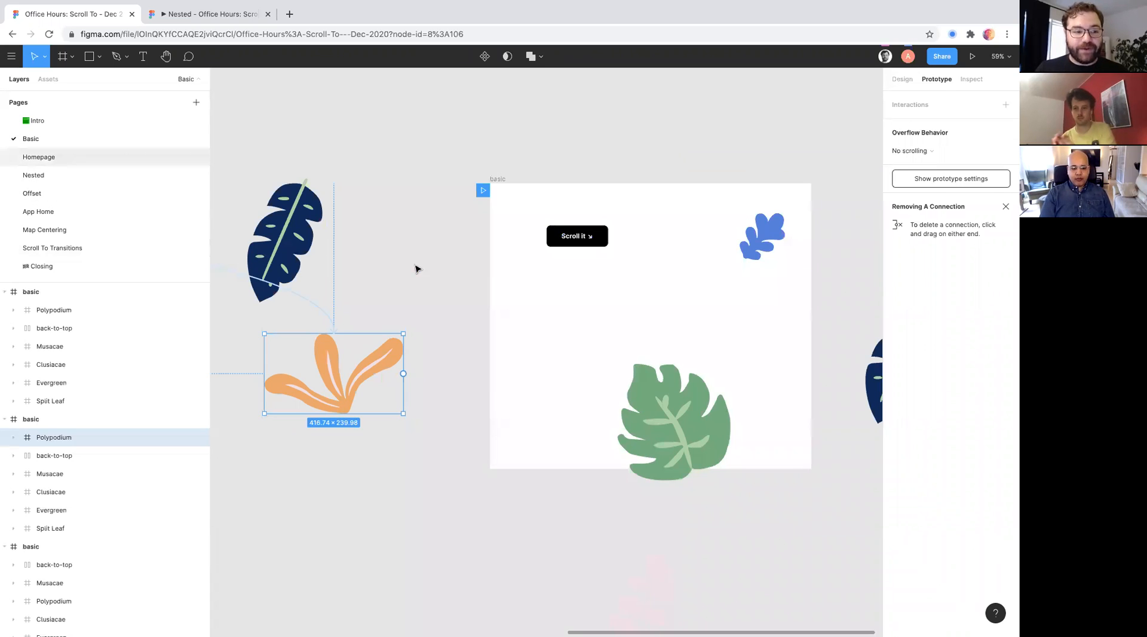
pyautogui.scroll(5, 507, 214)
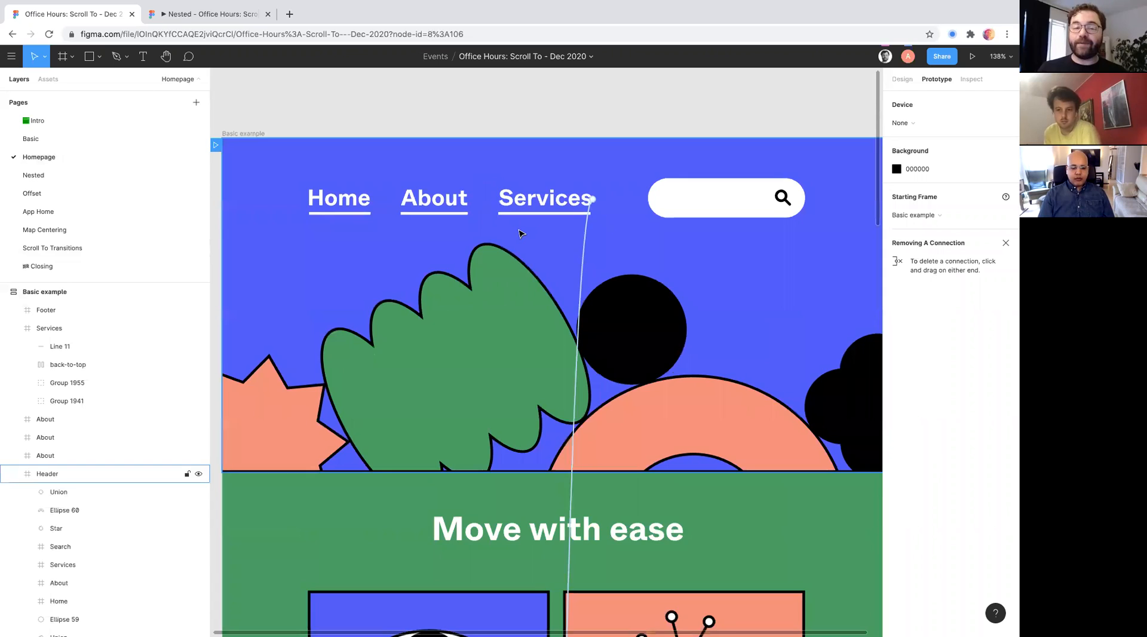
pyautogui.scroll(-2, 520, 233)
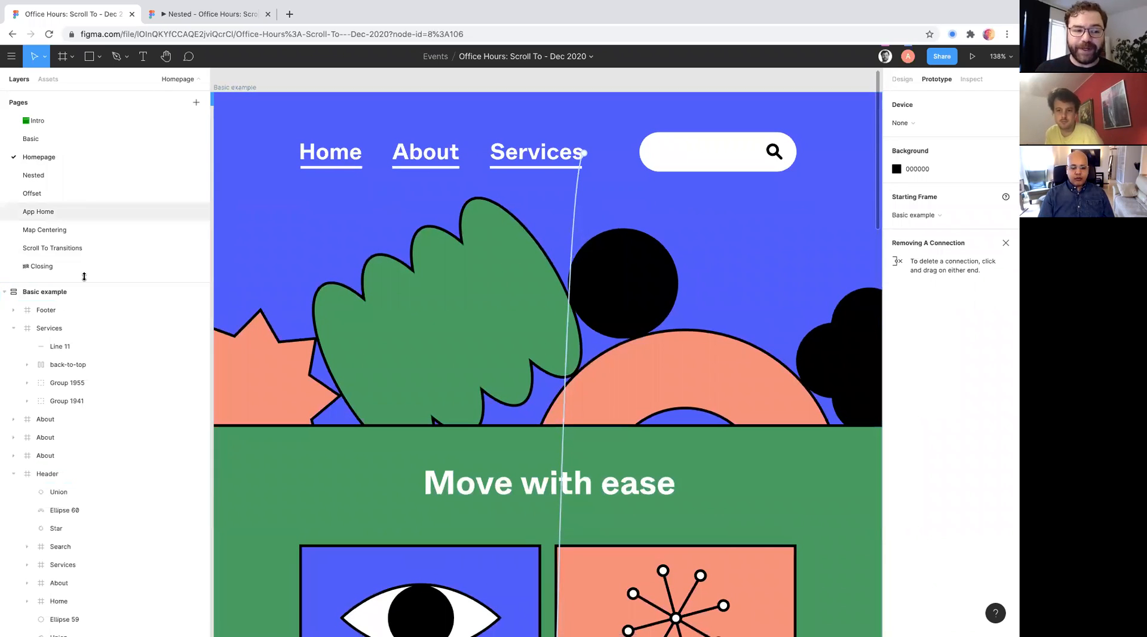
pyautogui.click(70, 212)
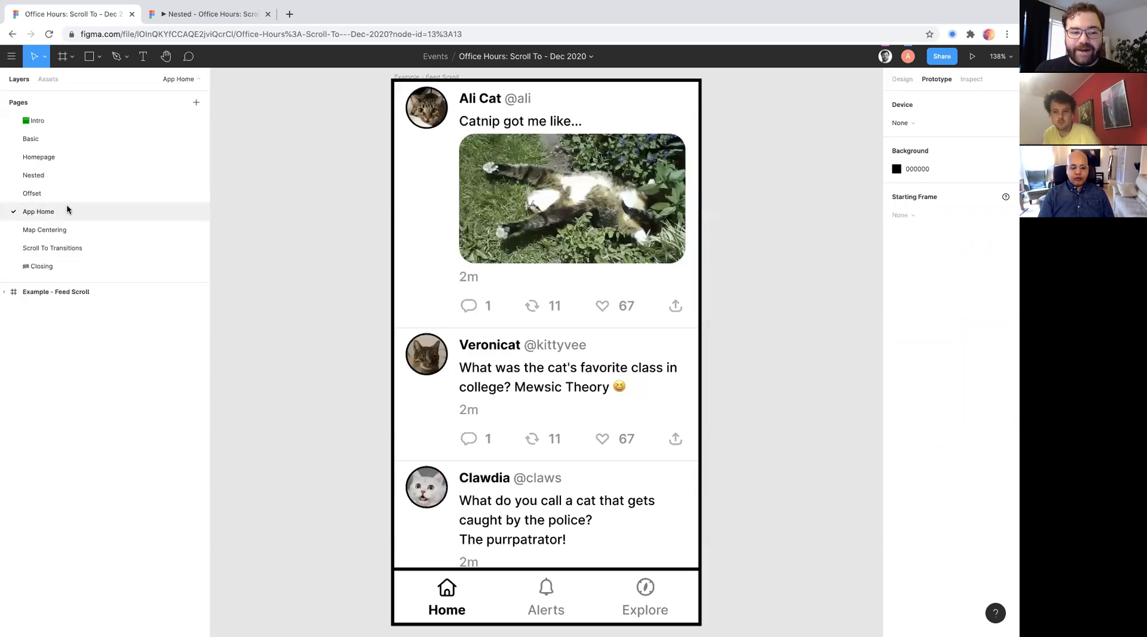
pyautogui.click(180, 194)
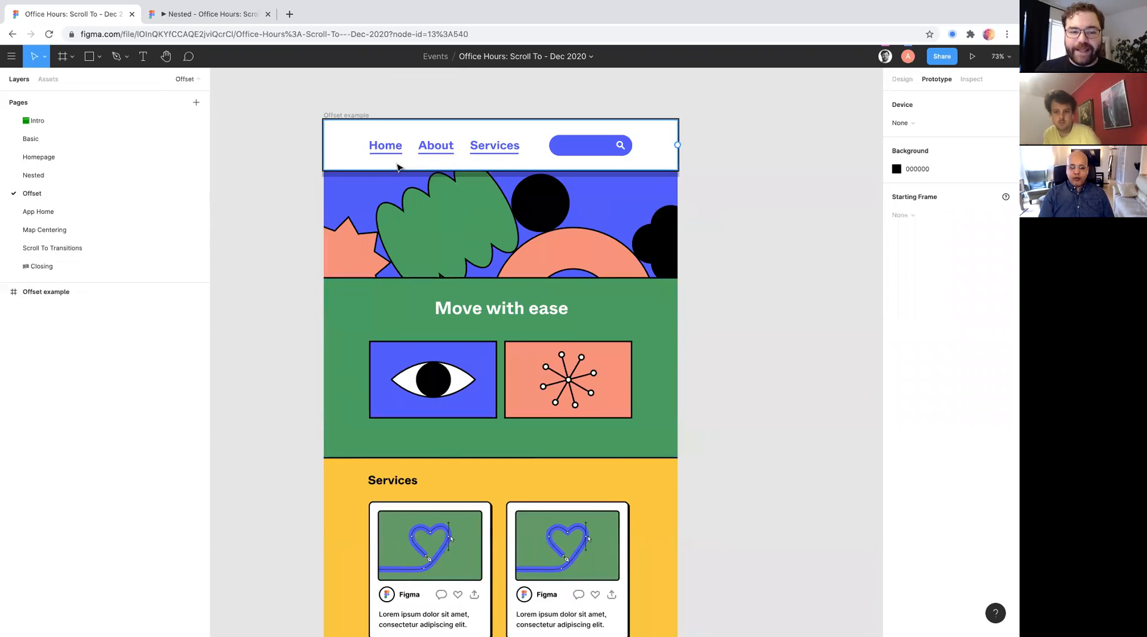
pyautogui.scroll(-2, 399, 167)
pyautogui.scroll(1, 444, 159)
pyautogui.scroll(2, 353, 160)
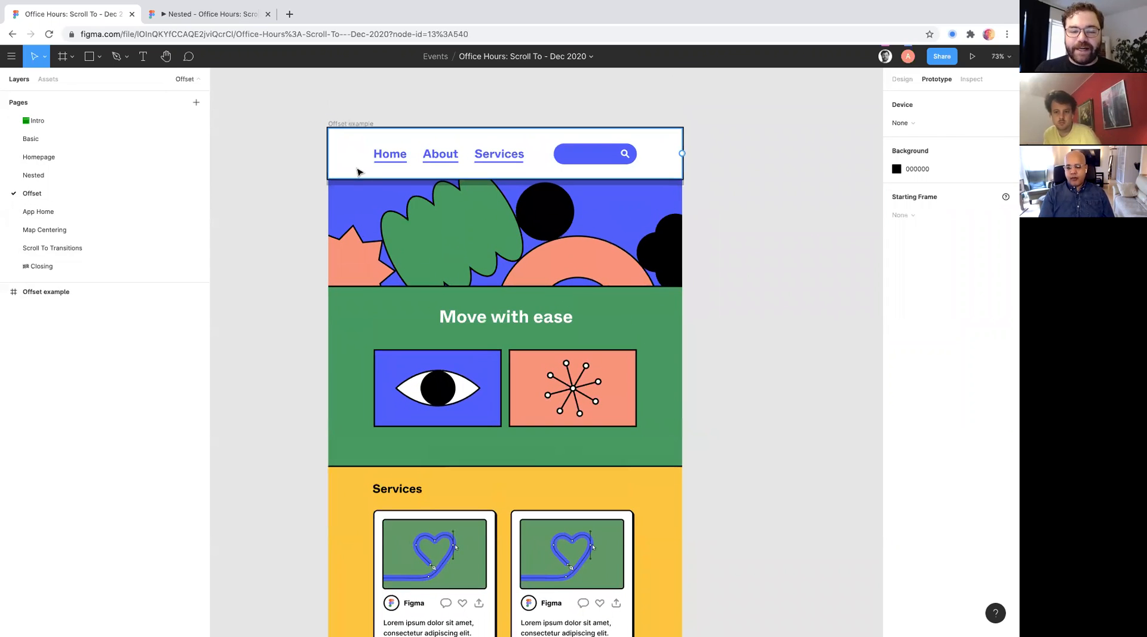
# - Inspect the header's fixed-position setting and the Offset example frame's overflow behavior
pyautogui.click(348, 159)
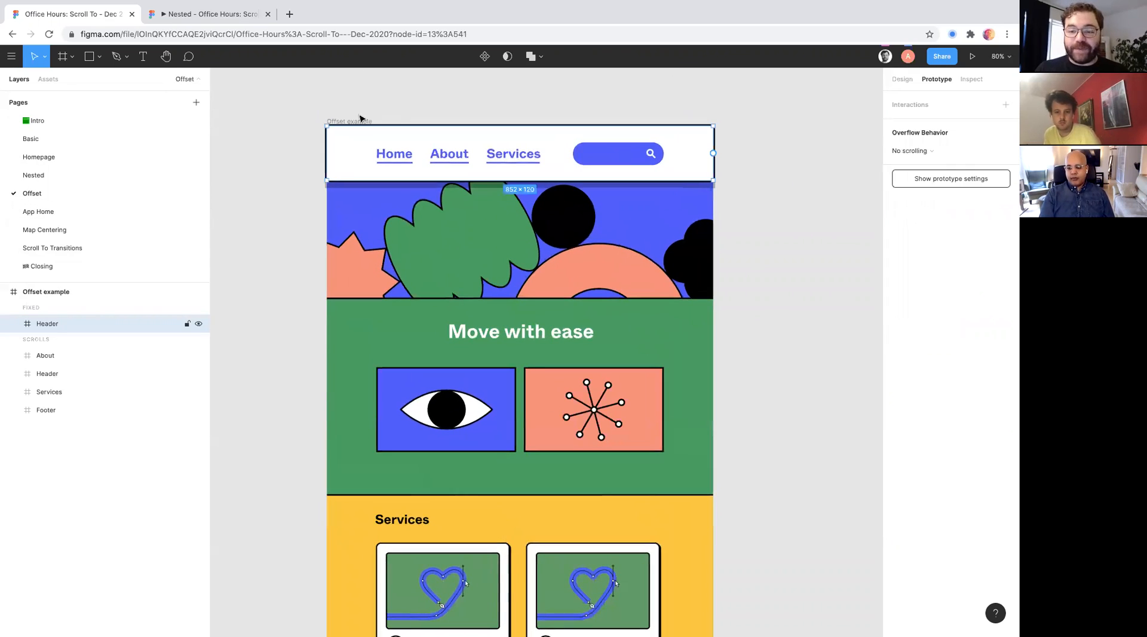
pyautogui.click(902, 79)
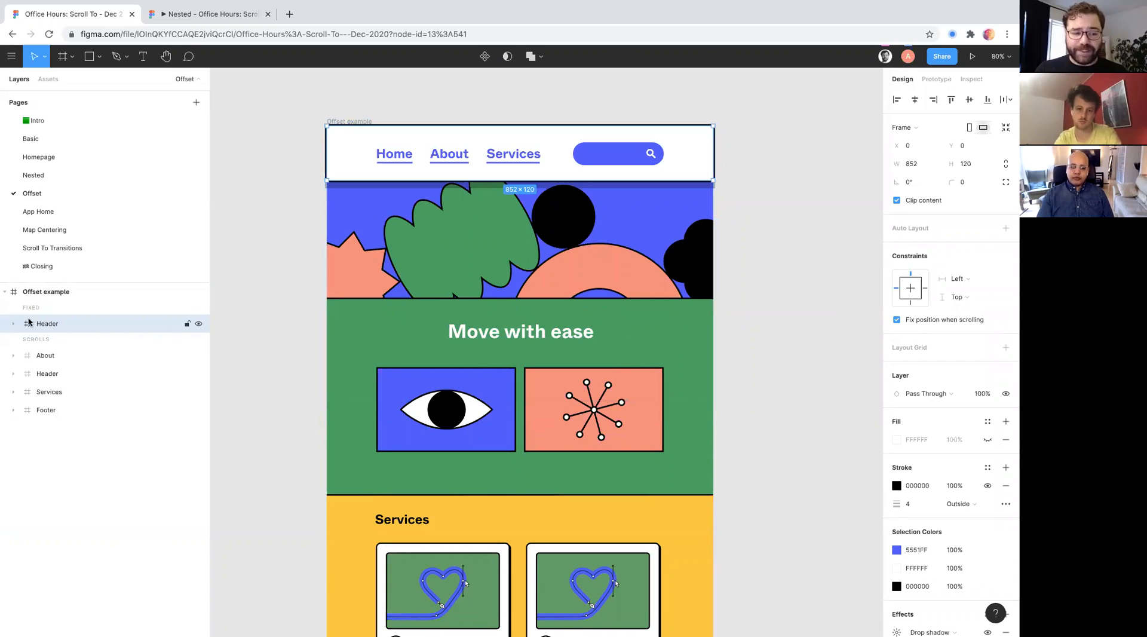
pyautogui.click(275, 246)
pyautogui.click(359, 122)
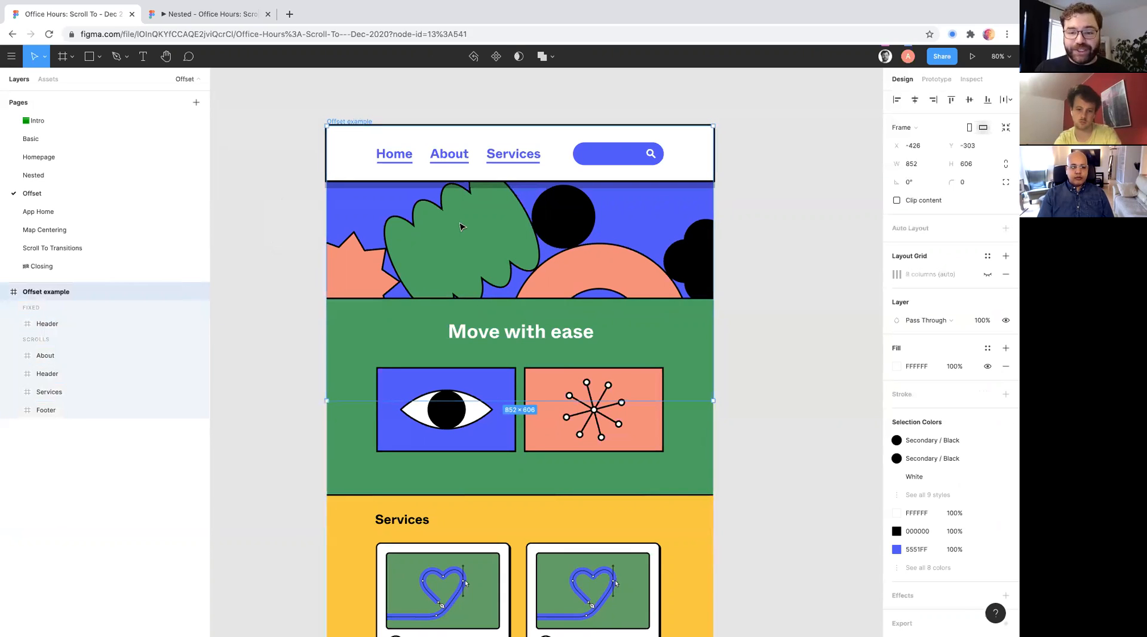
pyautogui.click(936, 79)
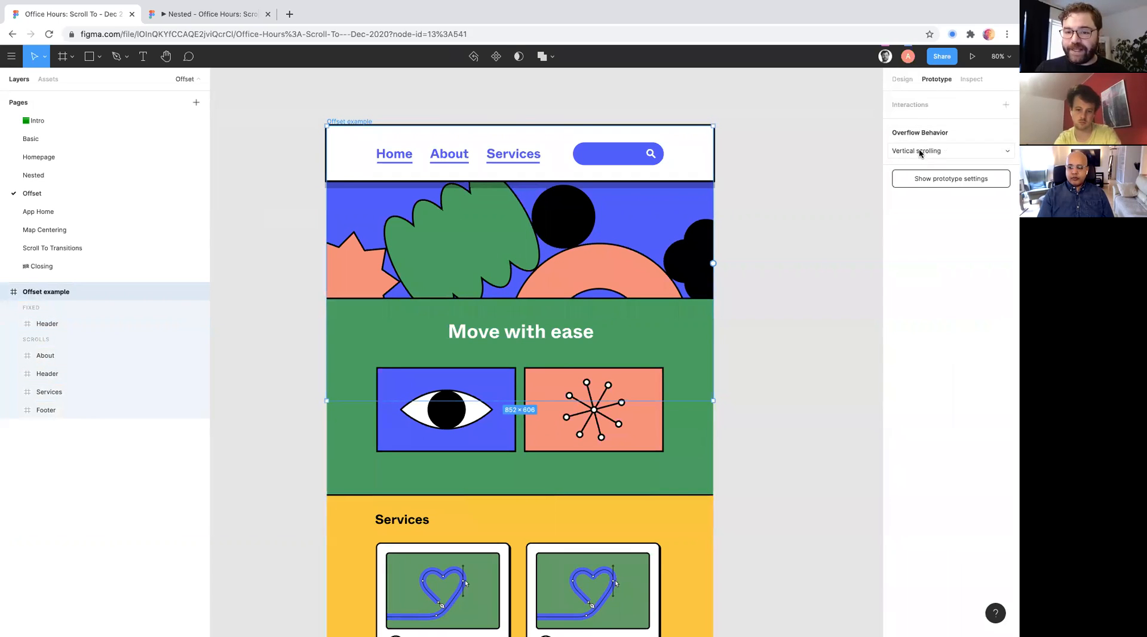
# - Preview the Offset example, examine how the header behaves while the page scrolls, and return to the design file
pyautogui.click(972, 56)
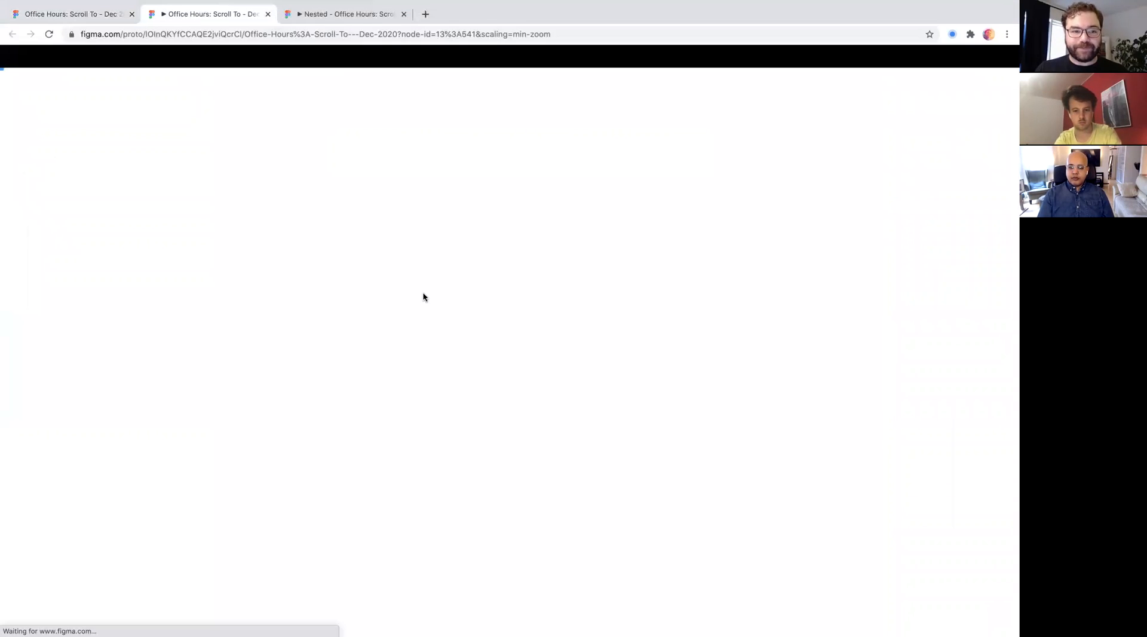
pyautogui.scroll(-3, 455, 366)
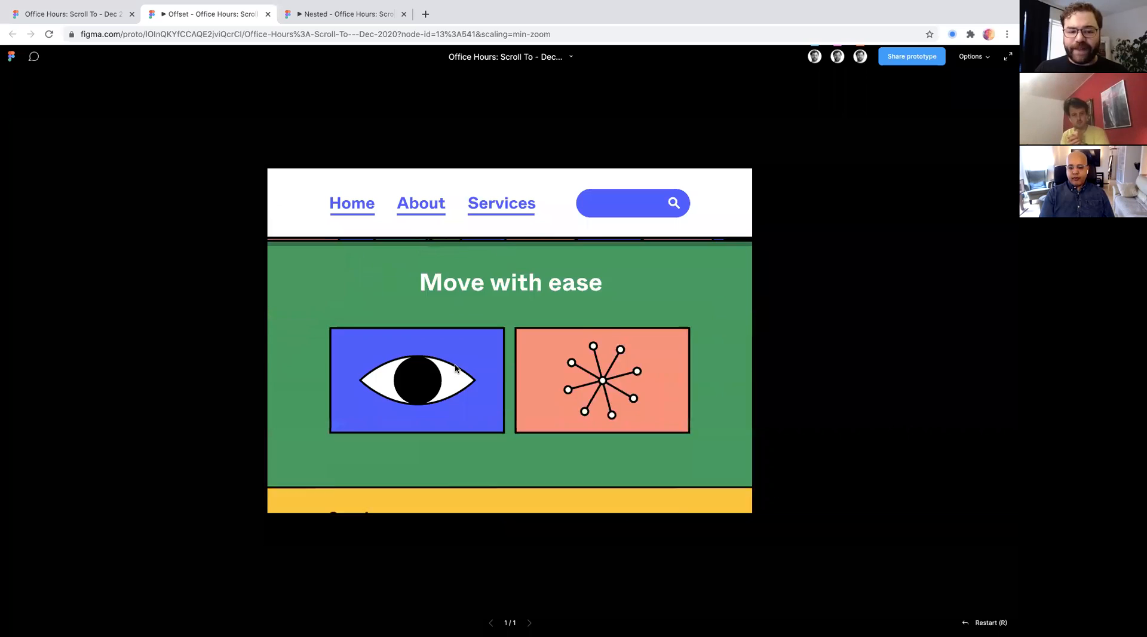
pyautogui.scroll(-5, 455, 366)
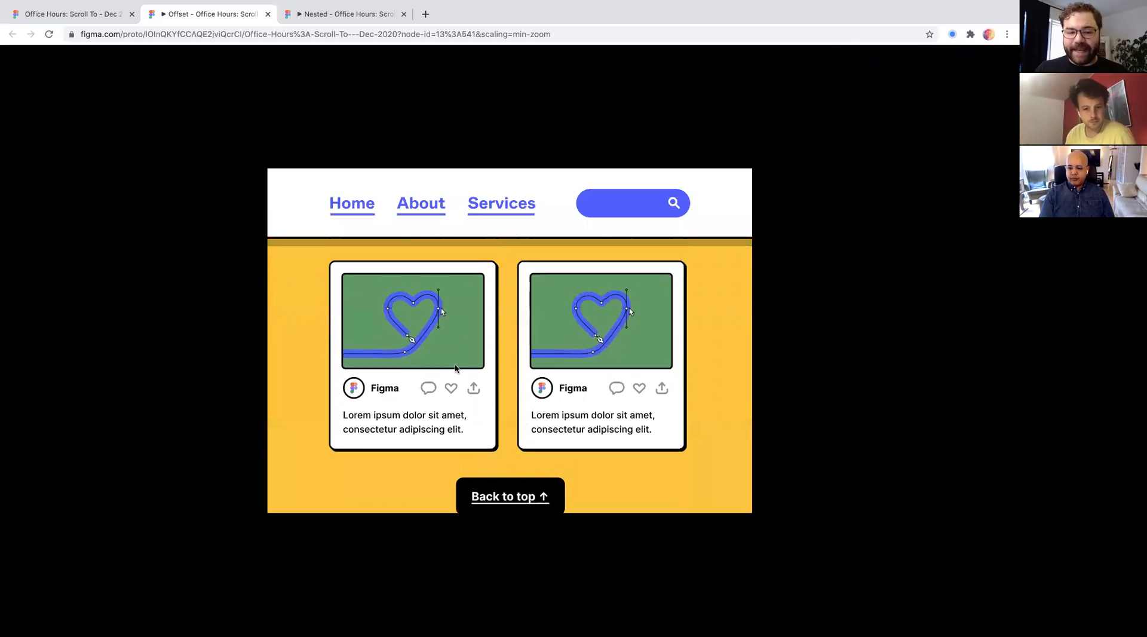
pyautogui.scroll(8, 456, 369)
pyautogui.click(108, 16)
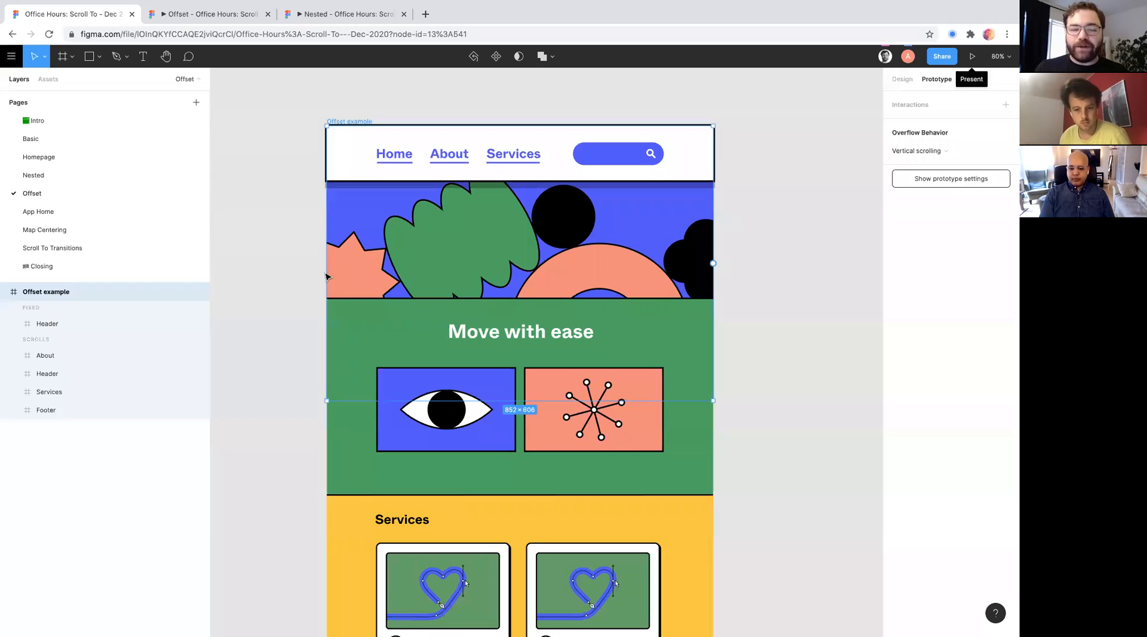
# - Remove the header Services link's empty interaction and connect it to the Services section with an on-click Scroll to
pyautogui.click(275, 272)
pyautogui.scroll(-3, 274, 273)
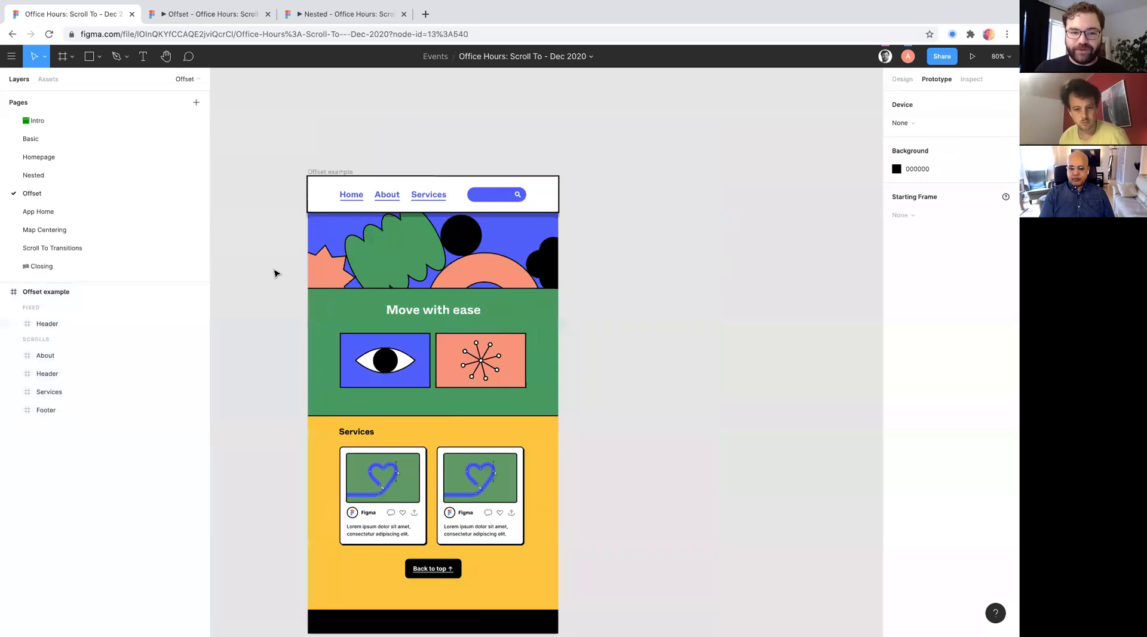
pyautogui.scroll(-2, 275, 273)
pyautogui.click(425, 186)
pyautogui.click(424, 186)
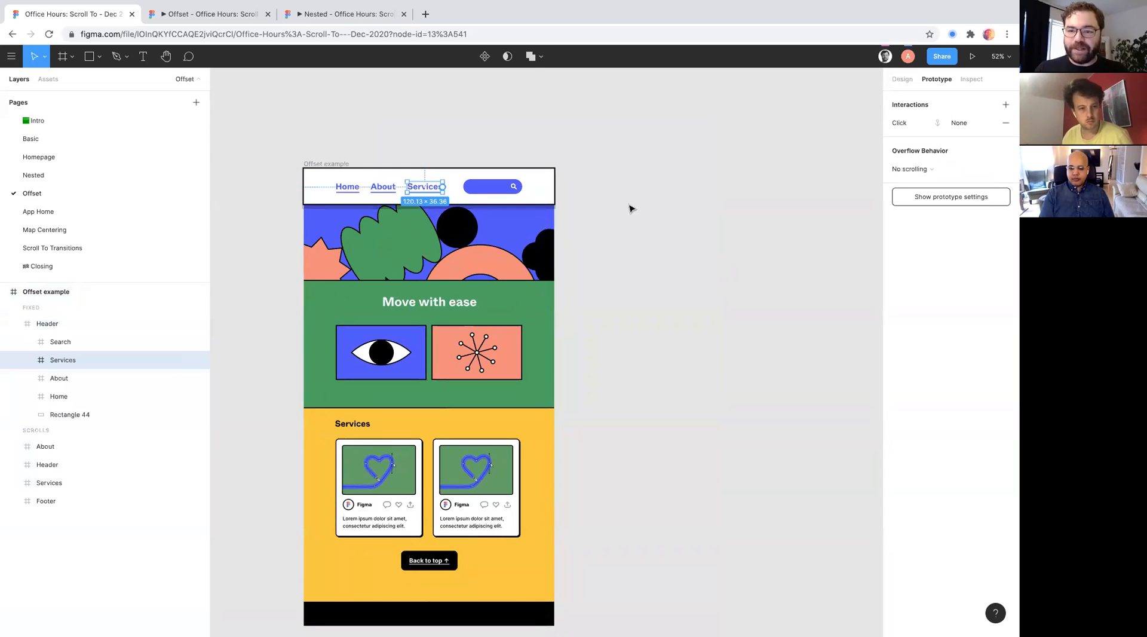
pyautogui.scroll(-2, 630, 208)
pyautogui.hscroll(-3, 630, 208)
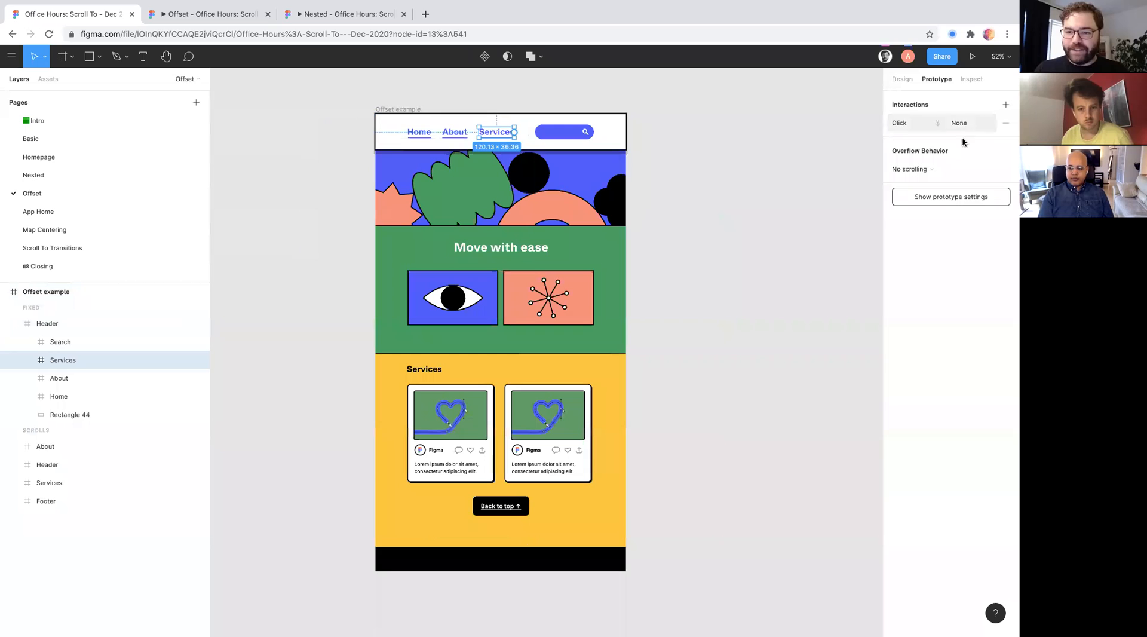
pyautogui.click(1005, 122)
pyautogui.moveTo(517, 135); pyautogui.dragTo(571, 366)
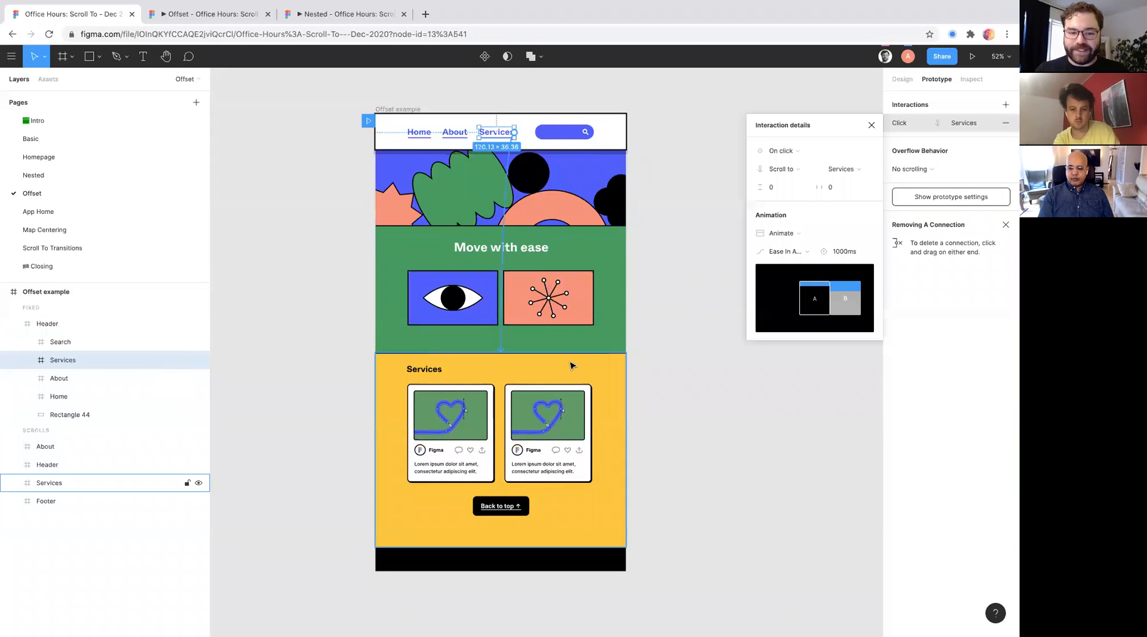
# - Close the outdated Offset and Nested previews and present the updated Offset example
pyautogui.click(261, 13)
pyautogui.click(268, 14)
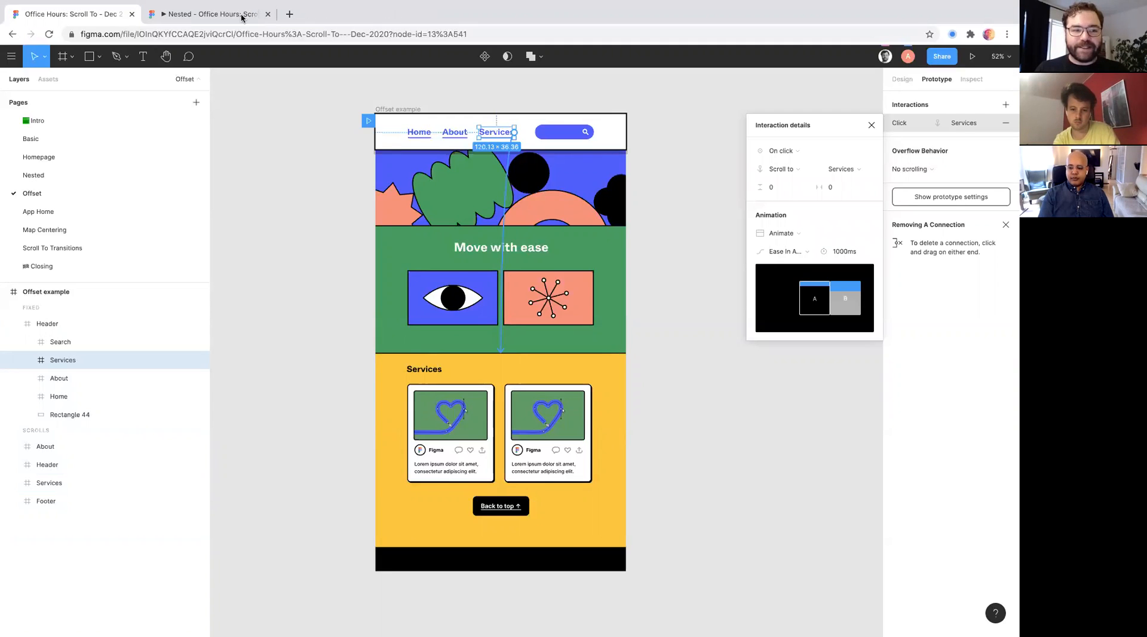
pyautogui.click(177, 15)
pyautogui.click(72, 14)
pyautogui.click(972, 57)
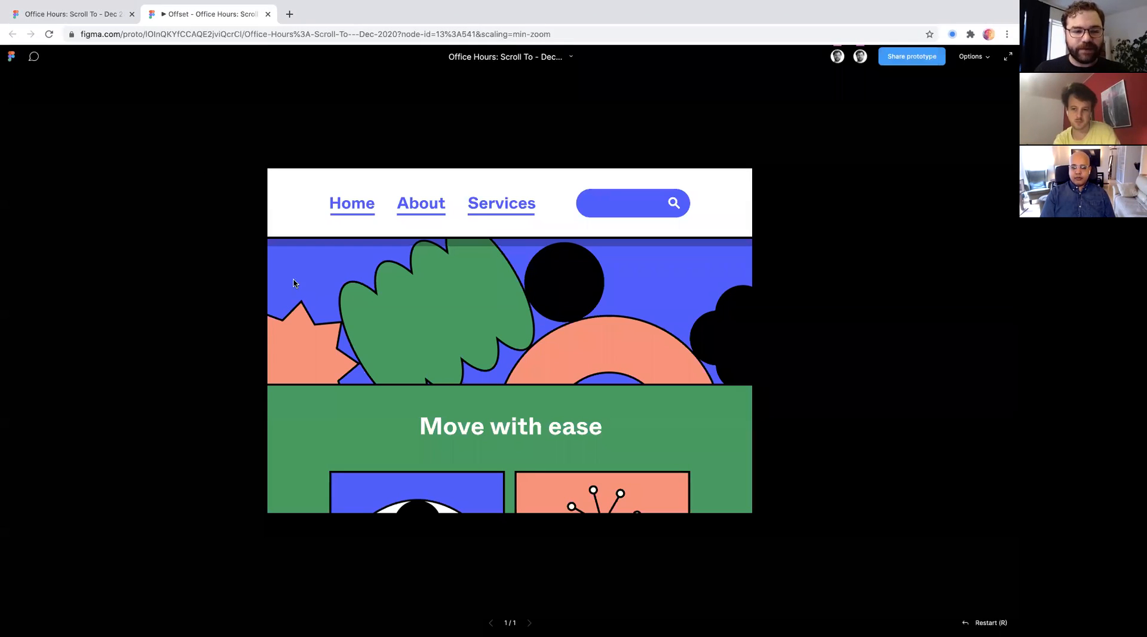
# - Test the Services link in the preview and examine where the Services section lands relative to the fixed header
pyautogui.click(475, 209)
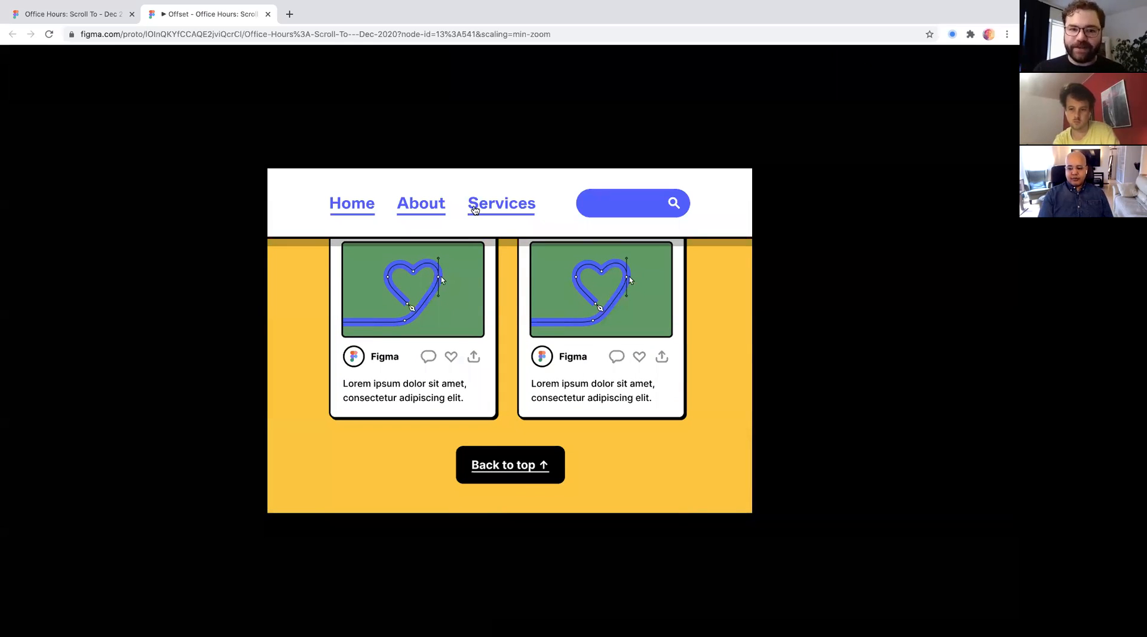
pyautogui.scroll(1, 464, 327)
pyautogui.scroll(3, 464, 326)
pyautogui.scroll(-2, 464, 327)
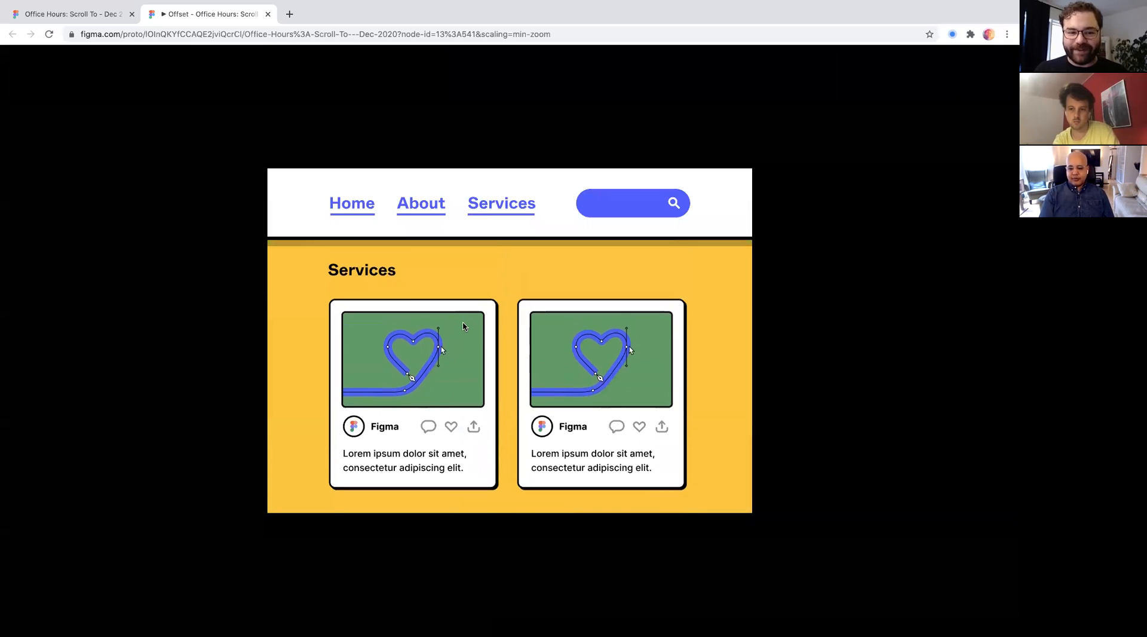
pyautogui.scroll(-2, 465, 326)
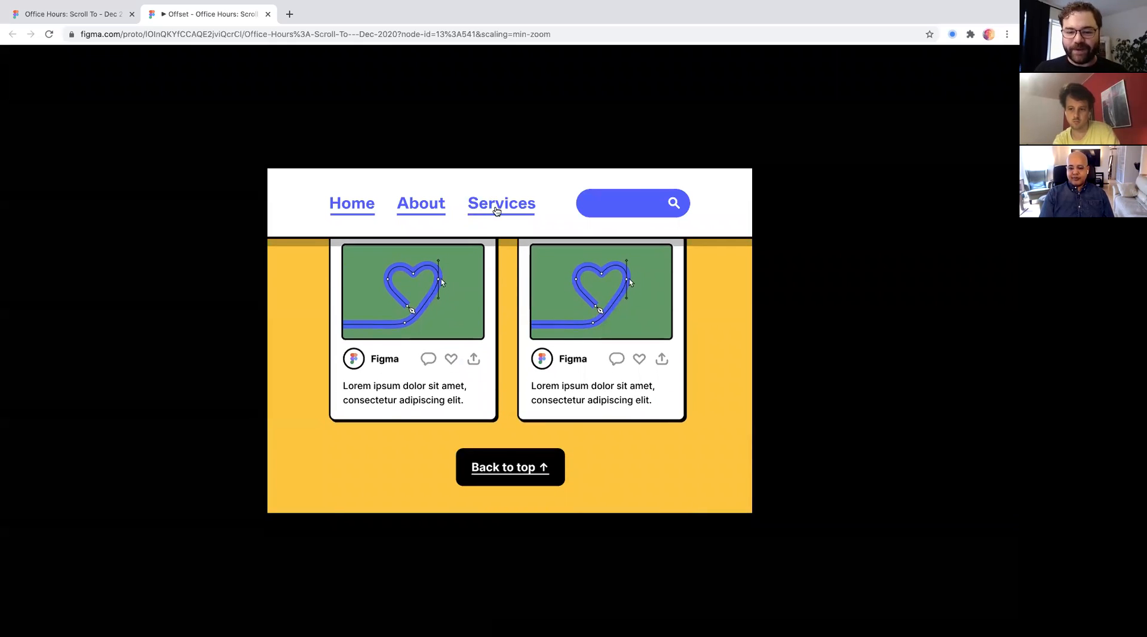
# - Examine how the Services section sits relative to the fixed header, in the preview and in the design file
pyautogui.scroll(-1, 472, 347)
pyautogui.scroll(1, 472, 347)
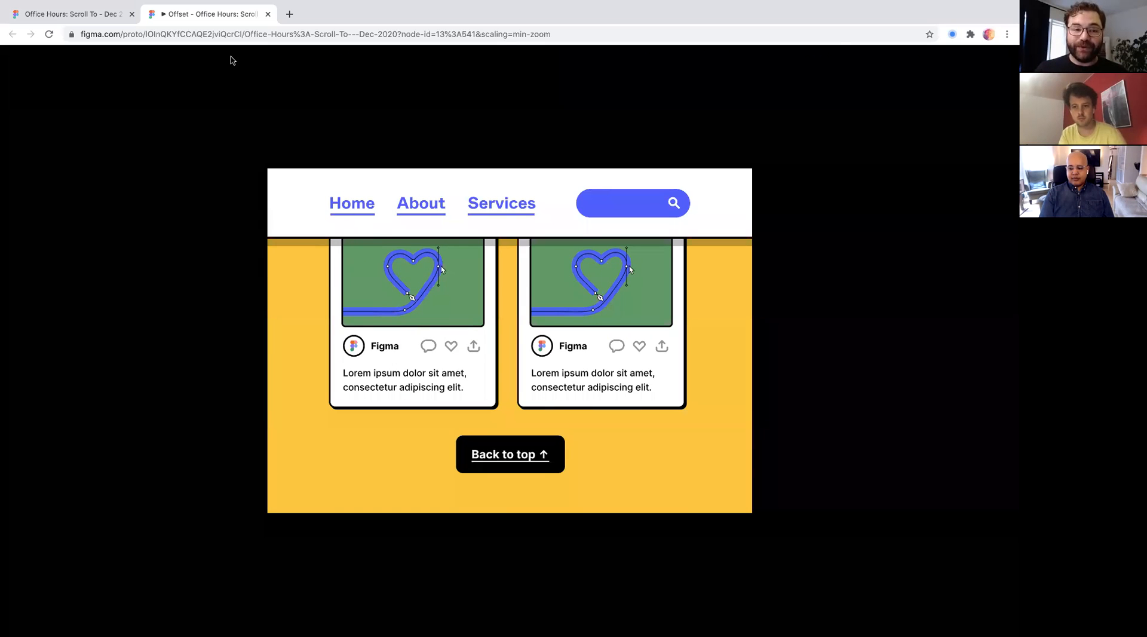
pyautogui.click(101, 13)
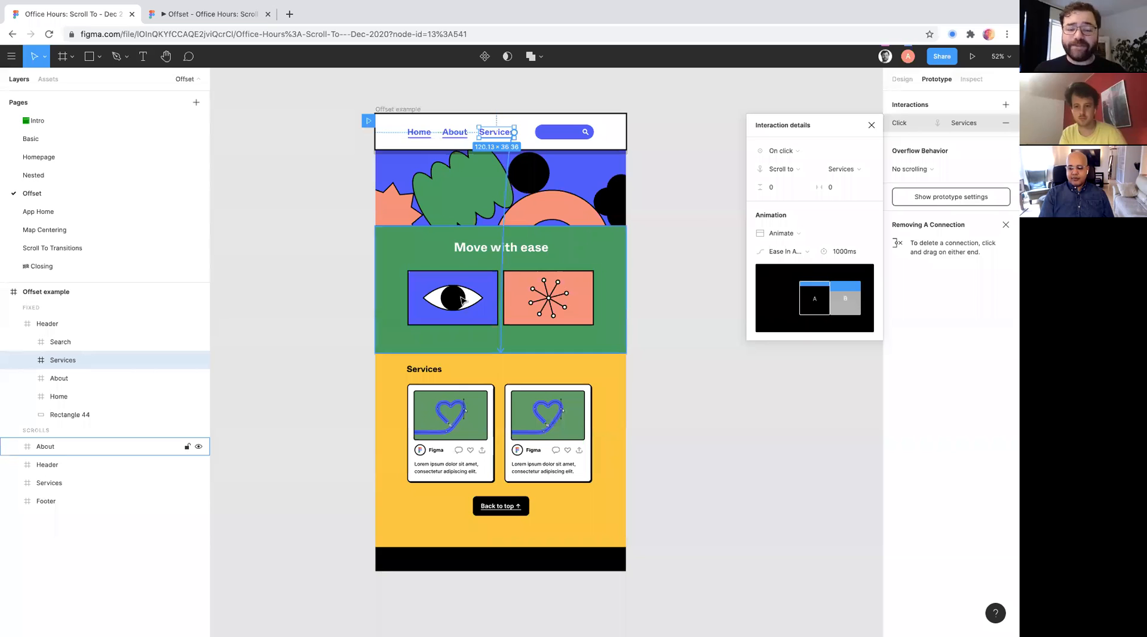
pyautogui.scroll(3, 526, 420)
pyautogui.scroll(2, 526, 418)
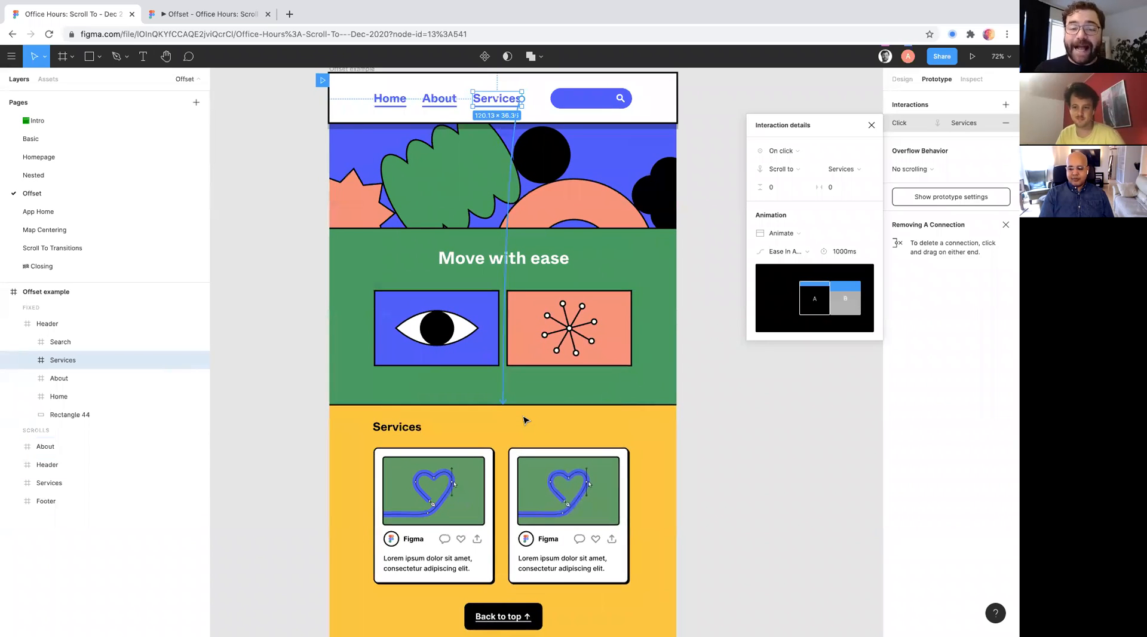
pyautogui.scroll(1, 525, 417)
pyautogui.scroll(-3, 524, 416)
pyautogui.scroll(2, 418, 343)
pyautogui.scroll(-1, 440, 353)
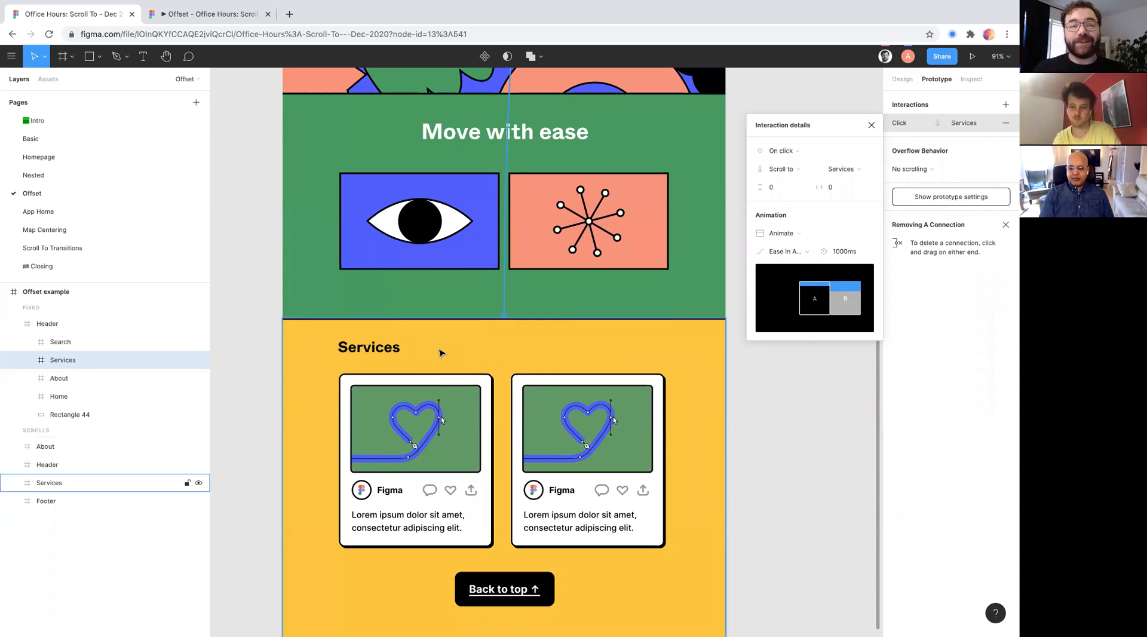
pyautogui.scroll(8, 359, 239)
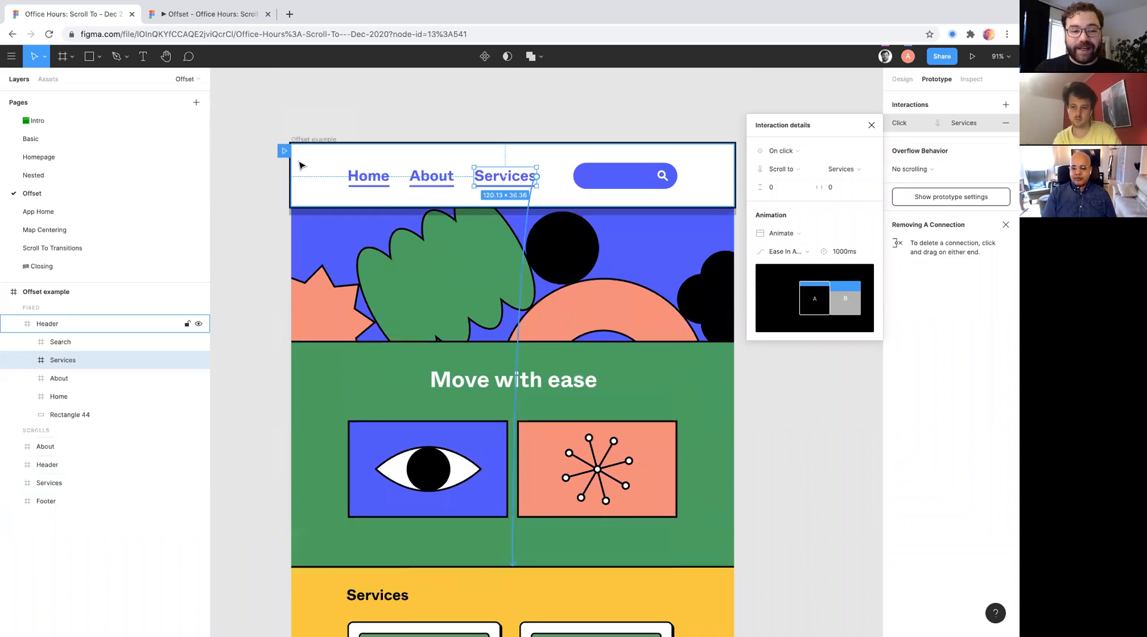
# - Inspect the dimensions of the Offset example frame and its fixed header in the design properties
pyautogui.click(308, 154)
pyautogui.click(317, 139)
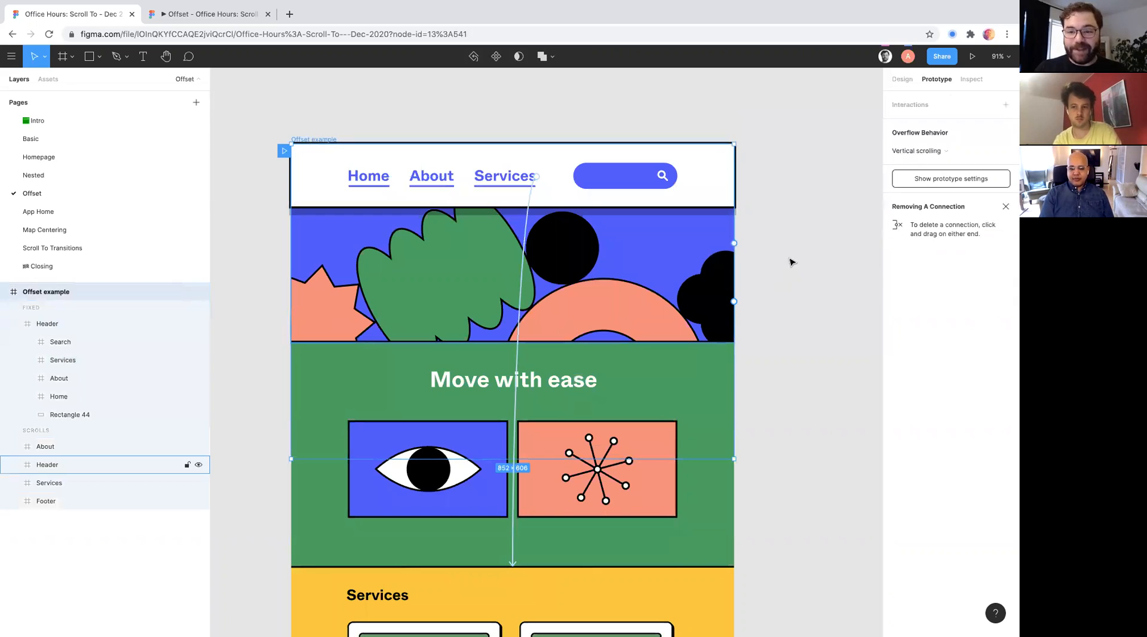
pyautogui.click(902, 80)
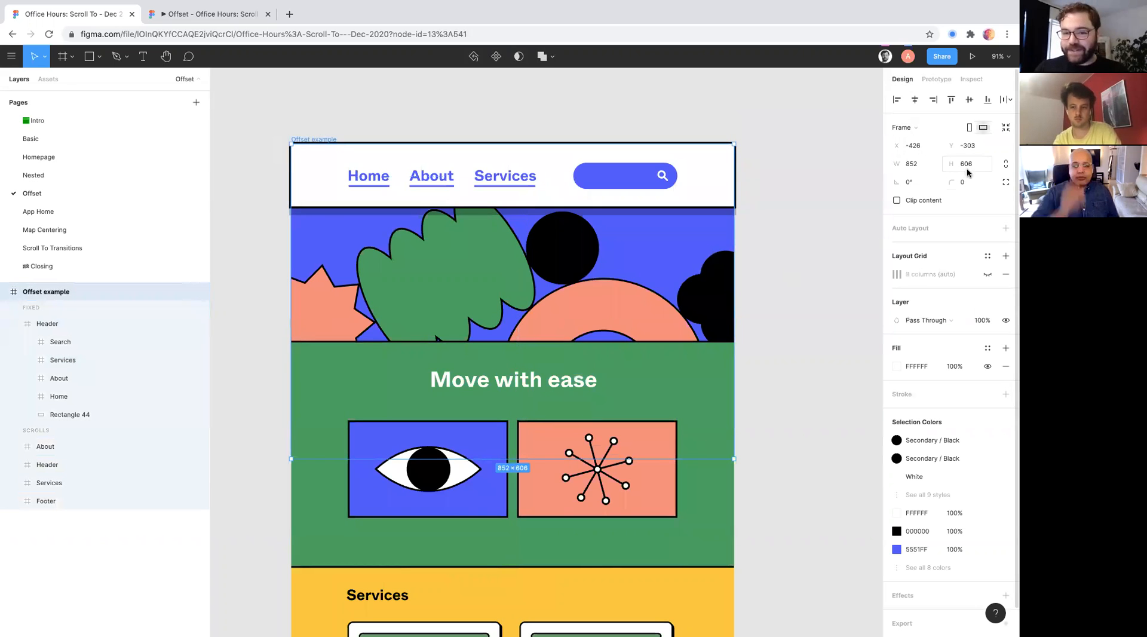
pyautogui.keyDown('ctrl'); pyautogui.scroll(5, 707, 188); pyautogui.keyUp('ctrl')
pyautogui.hscroll(-3, 709, 187)
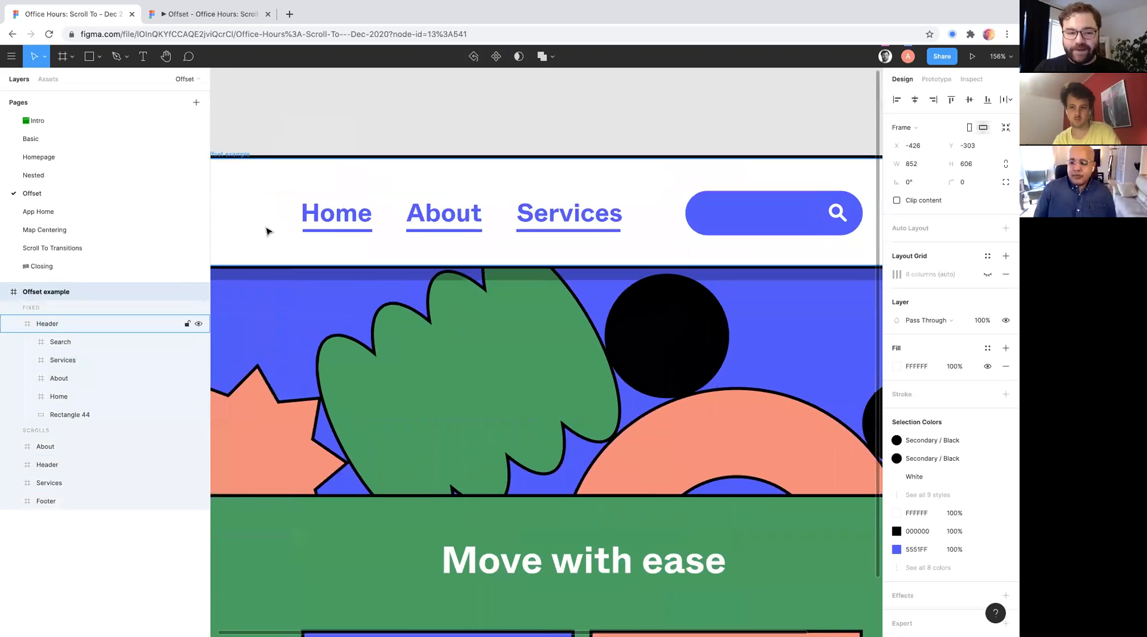
pyautogui.click(276, 212)
pyautogui.hscroll(-3, 538, 359)
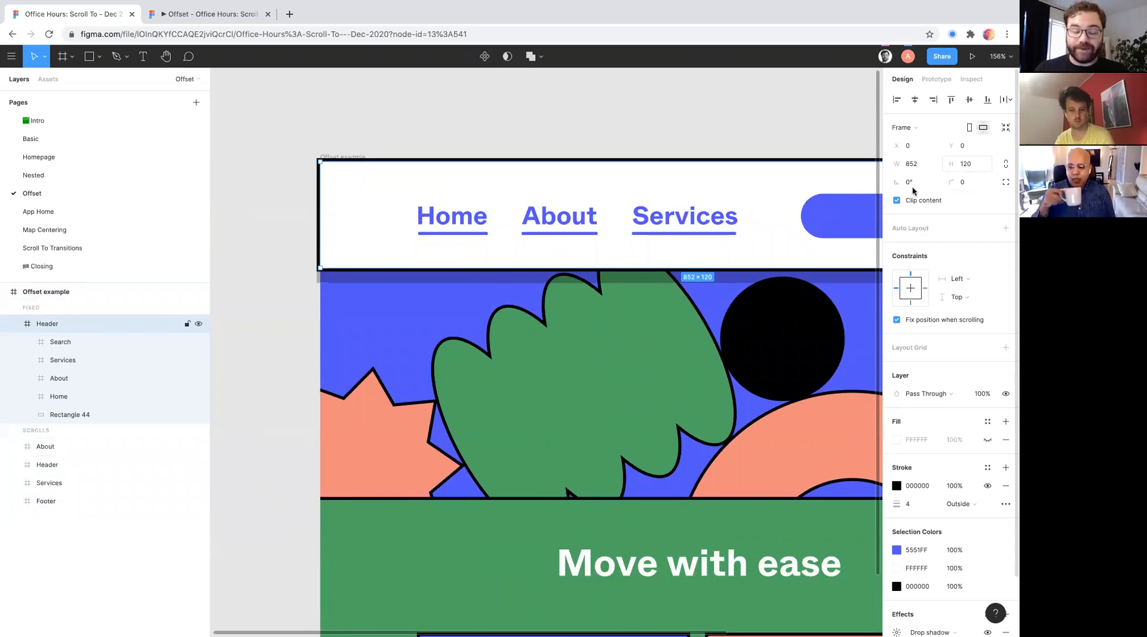
pyautogui.keyDown('ctrl'); pyautogui.scroll(-3, 510, 407); pyautogui.keyUp('ctrl')
pyautogui.scroll(-3, 502, 407)
pyautogui.keyDown('ctrl'); pyautogui.scroll(-3, 495, 409); pyautogui.keyUp('ctrl')
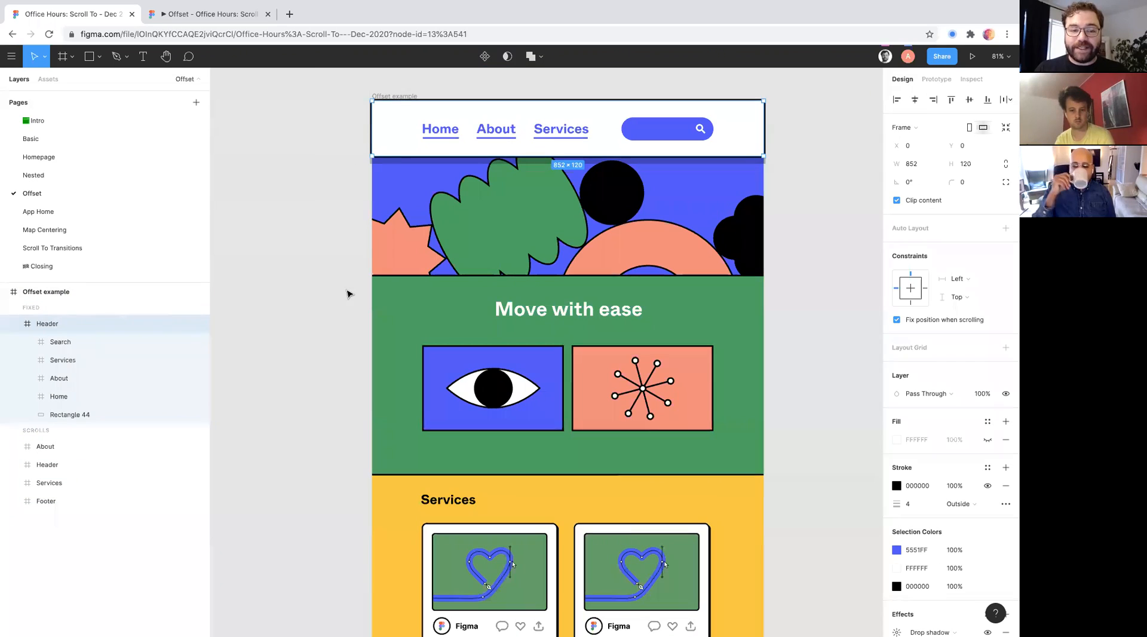
# - Reopen the Services link's Scroll to interaction and set its vertical offset to 120
pyautogui.click(349, 292)
pyautogui.click(936, 79)
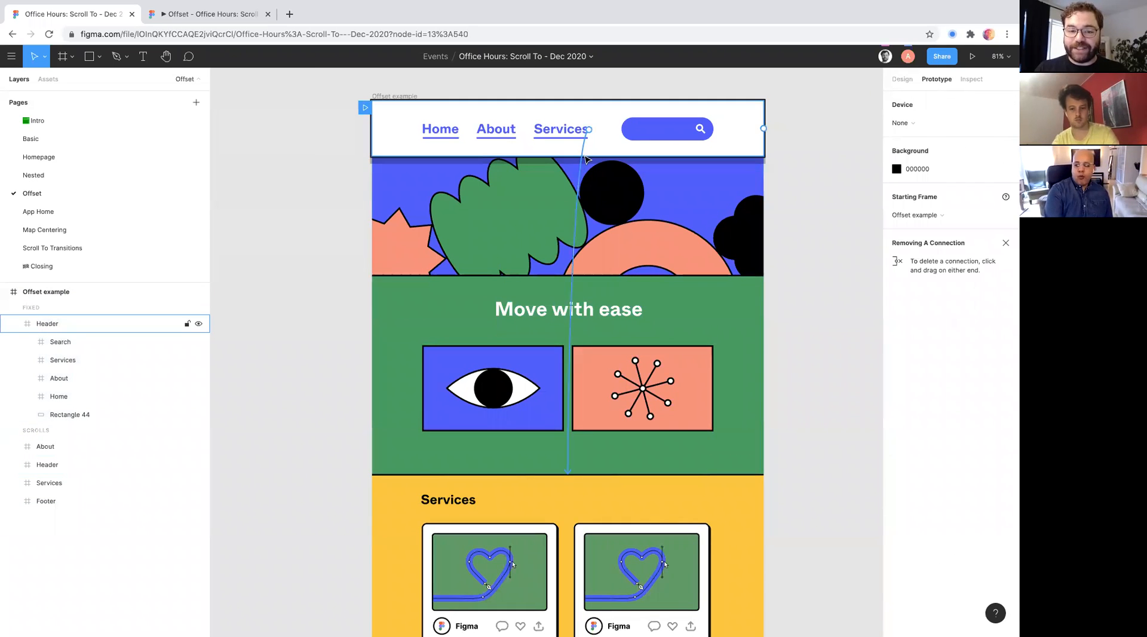
pyautogui.click(579, 157)
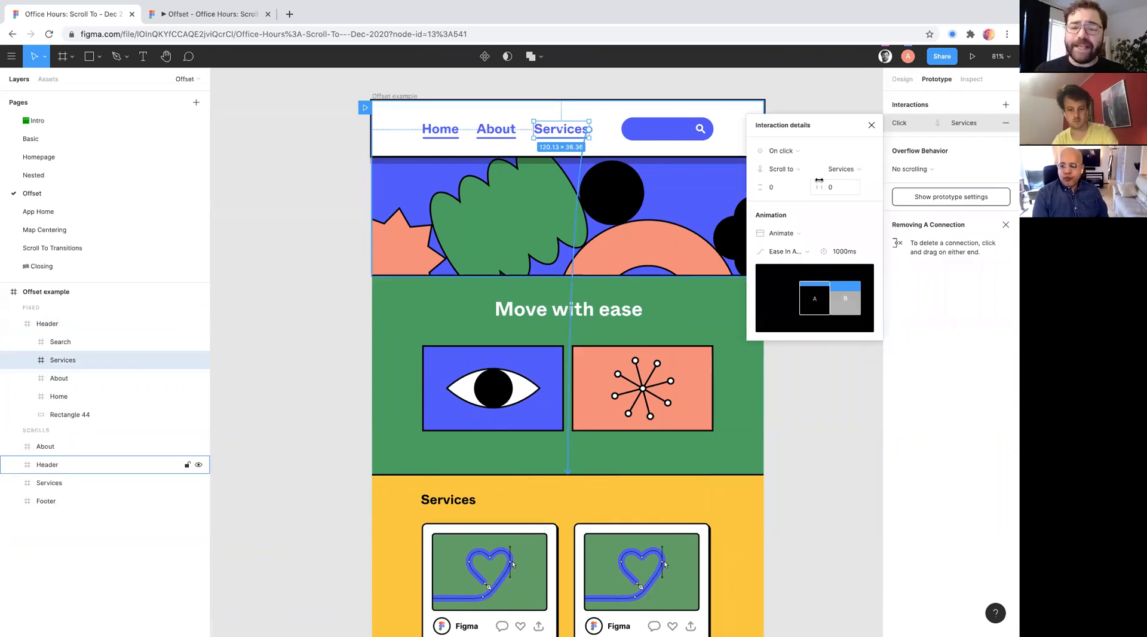
pyautogui.click(784, 188)
pyautogui.click(819, 187)
pyautogui.click(774, 187)
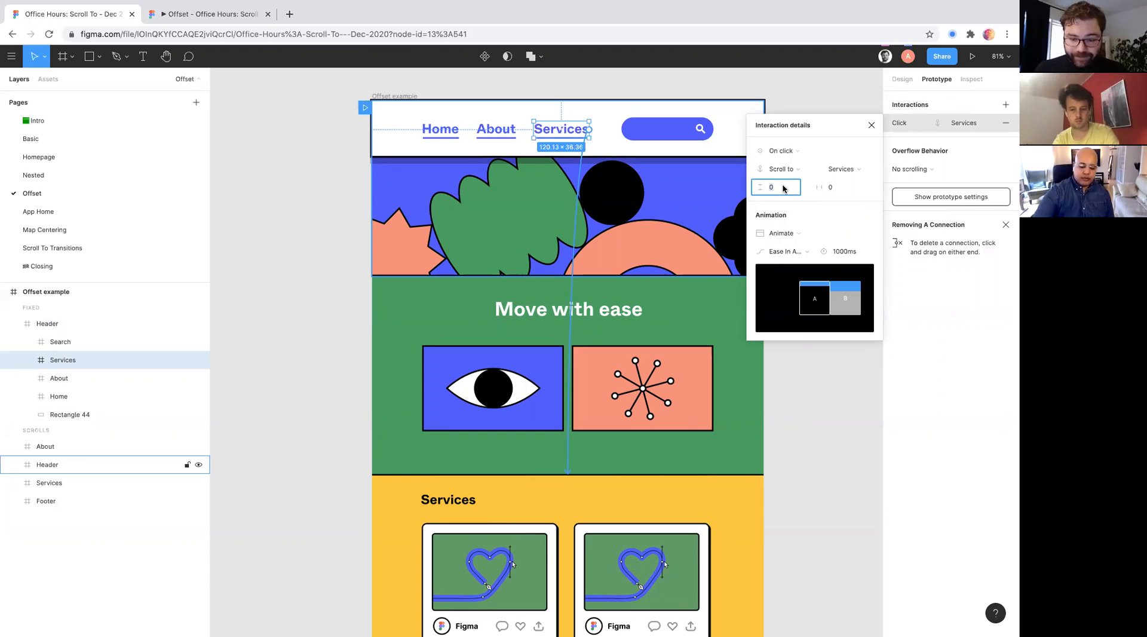
pyautogui.write('120')
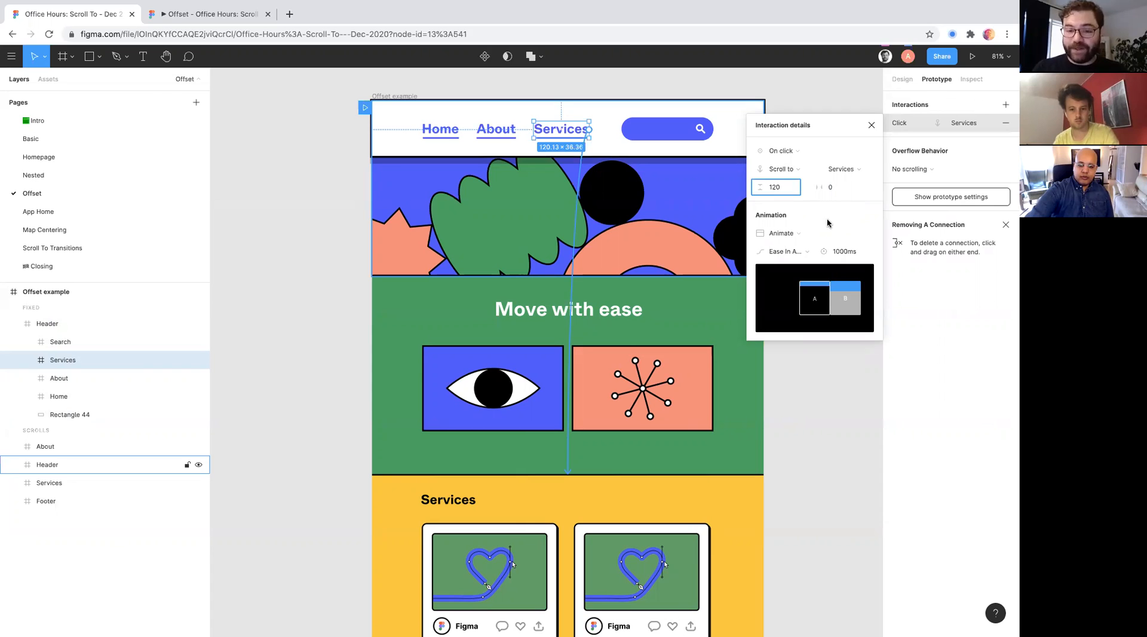
pyautogui.press('Return')
# - Test the Services link in the preview with the new offset, check where the section lands, and return to the design file
pyautogui.click(173, 10)
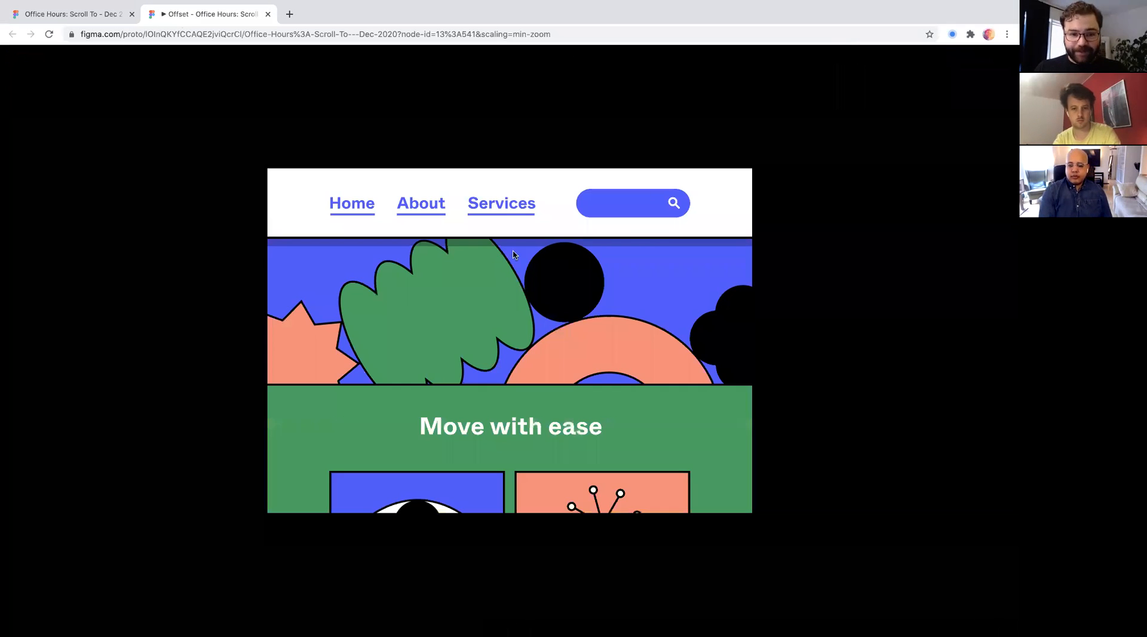
pyautogui.click(502, 214)
pyautogui.scroll(-5, 502, 214)
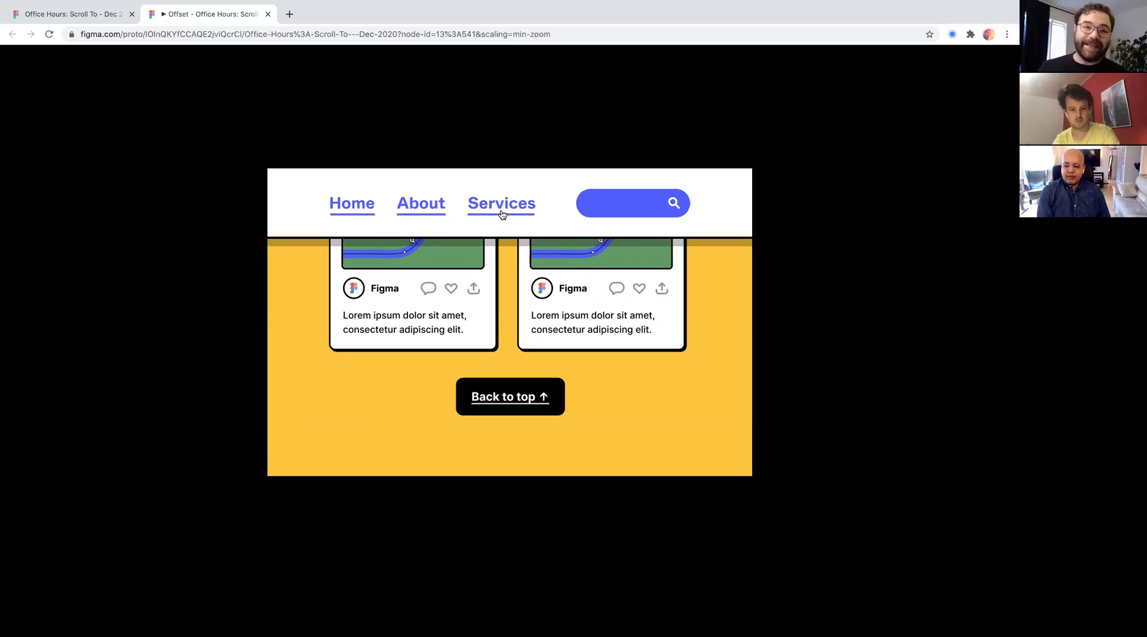
pyautogui.click(78, 14)
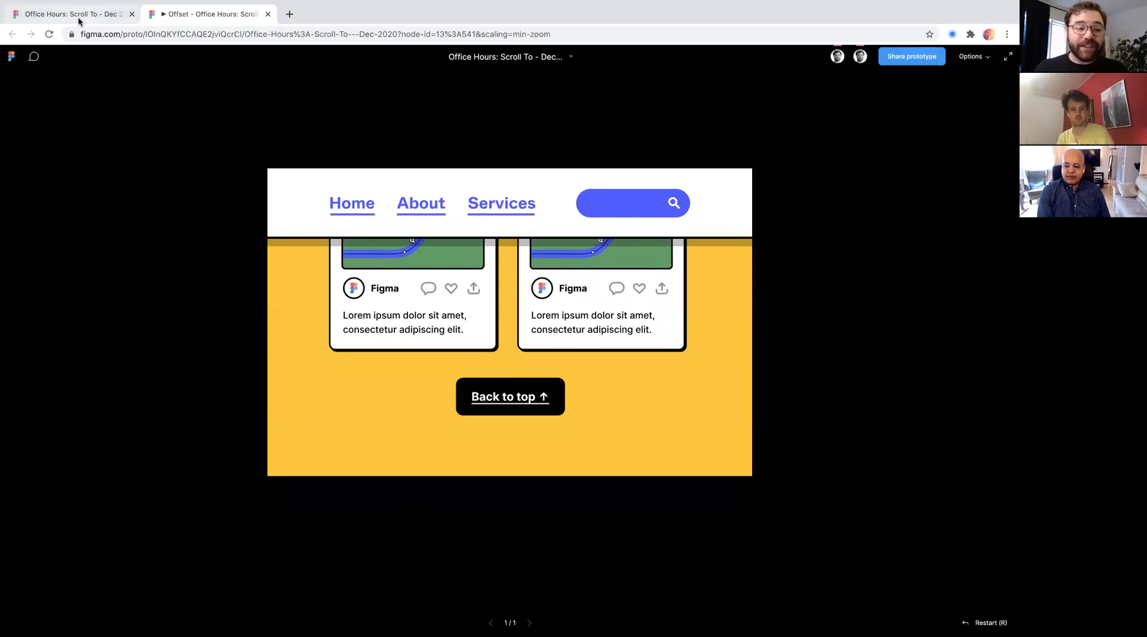
# - Set the vertical offset of the Services link's Scroll to interaction to -120
pyautogui.click(782, 188)
pyautogui.press('Left')
pyautogui.write('0-')
pyautogui.press('Left')
pyautogui.press('BackSpace')
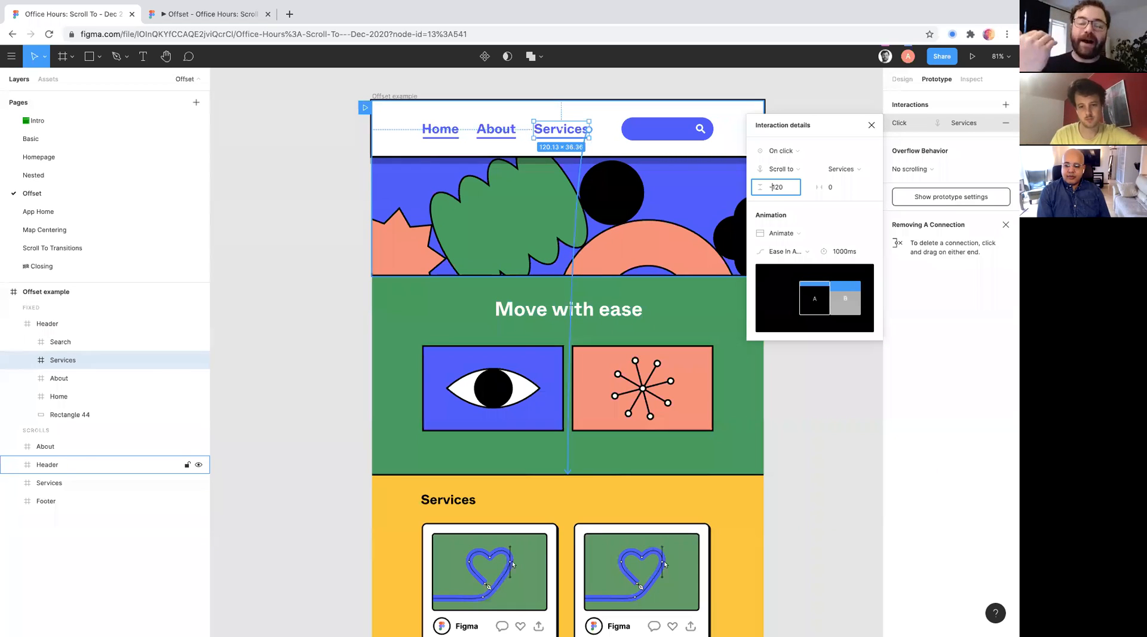
pyautogui.click(853, 188)
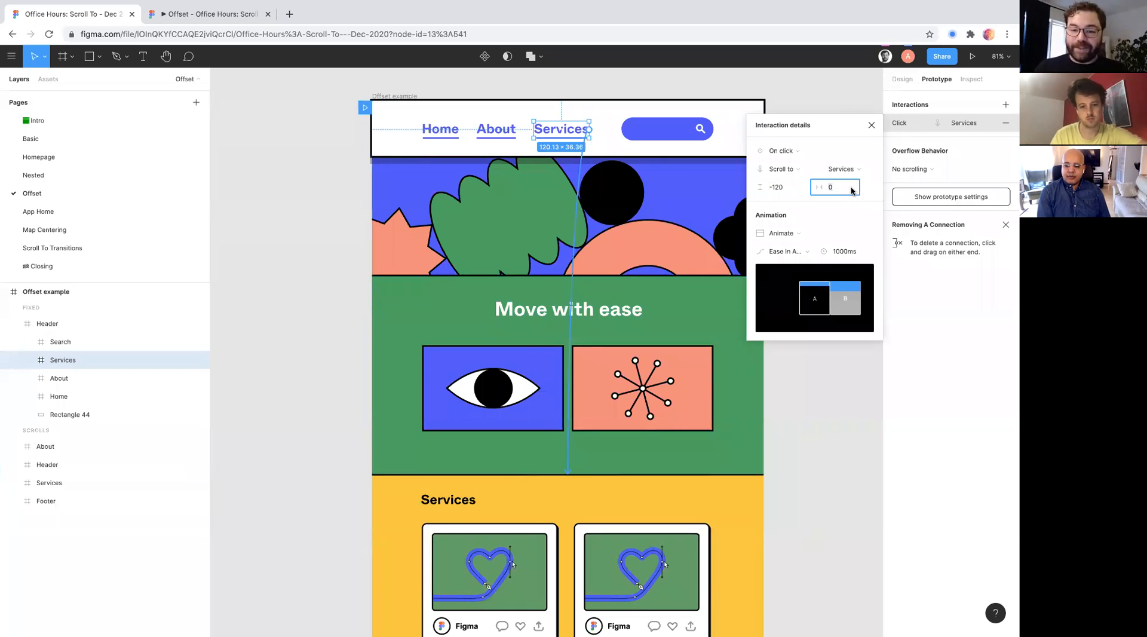
# - Test the Services link with the negative offset in the preview and return to the Offset design
pyautogui.click(210, 17)
pyautogui.click(507, 204)
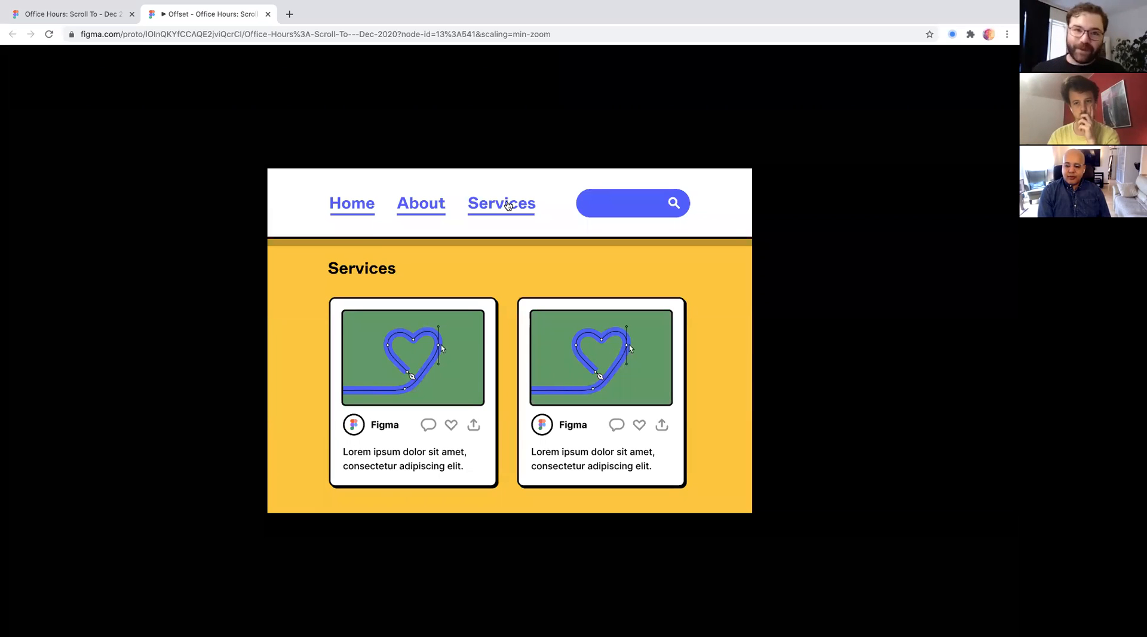
pyautogui.click(112, 16)
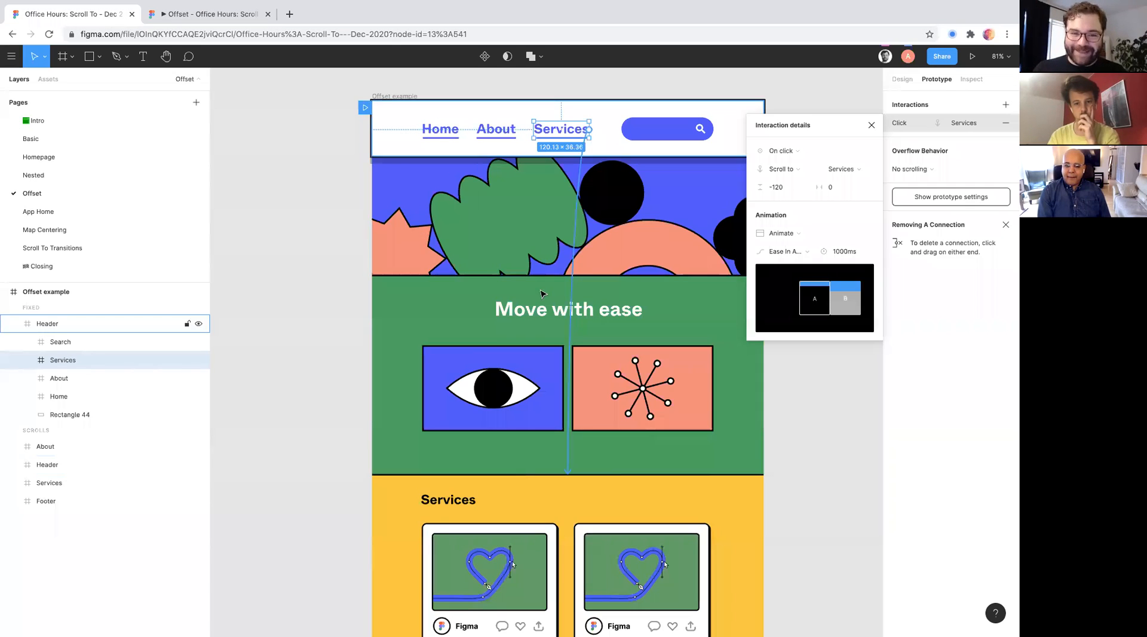
pyautogui.hscroll(3, 542, 293)
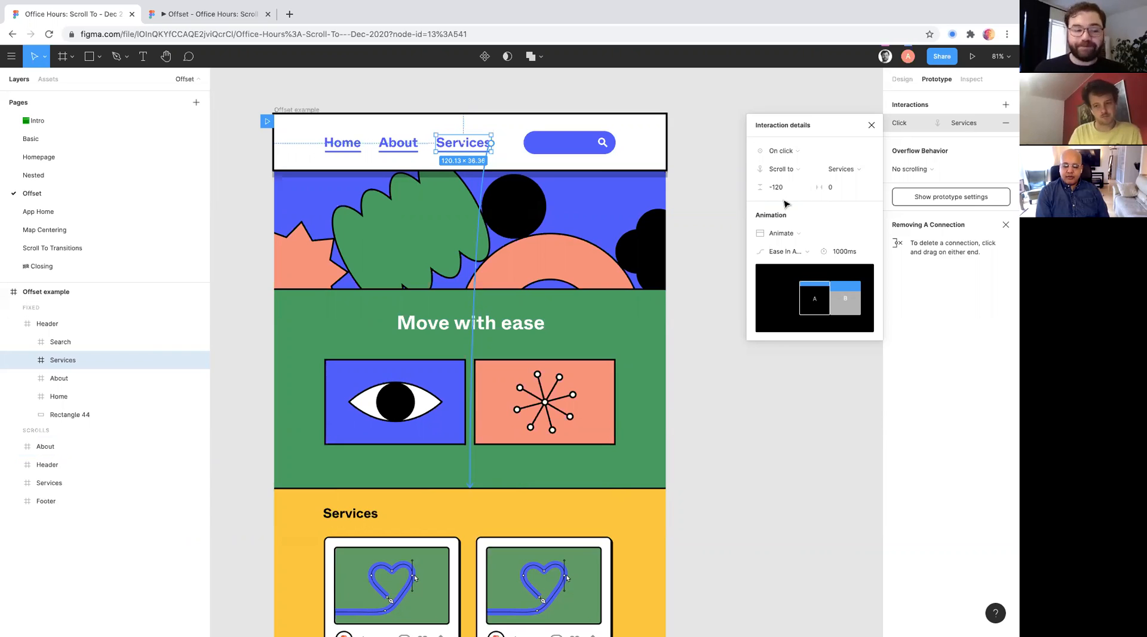
# - Deselect the Services link, open the App Home page, and look over the Feed Scroll example with its bottom navigation
pyautogui.click(216, 268)
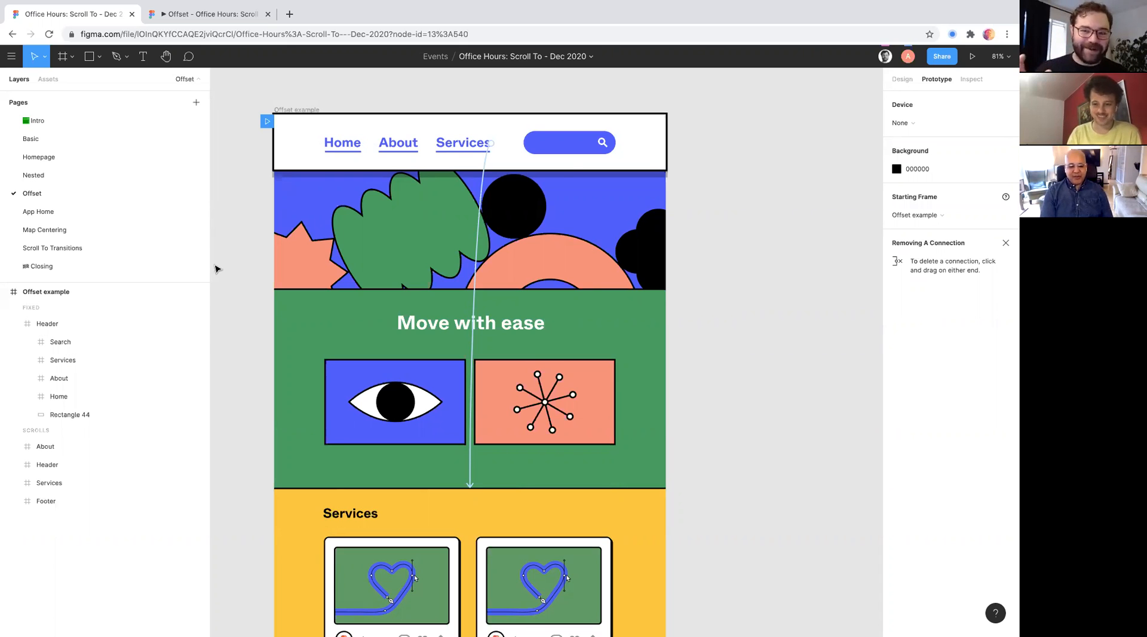
pyautogui.click(42, 213)
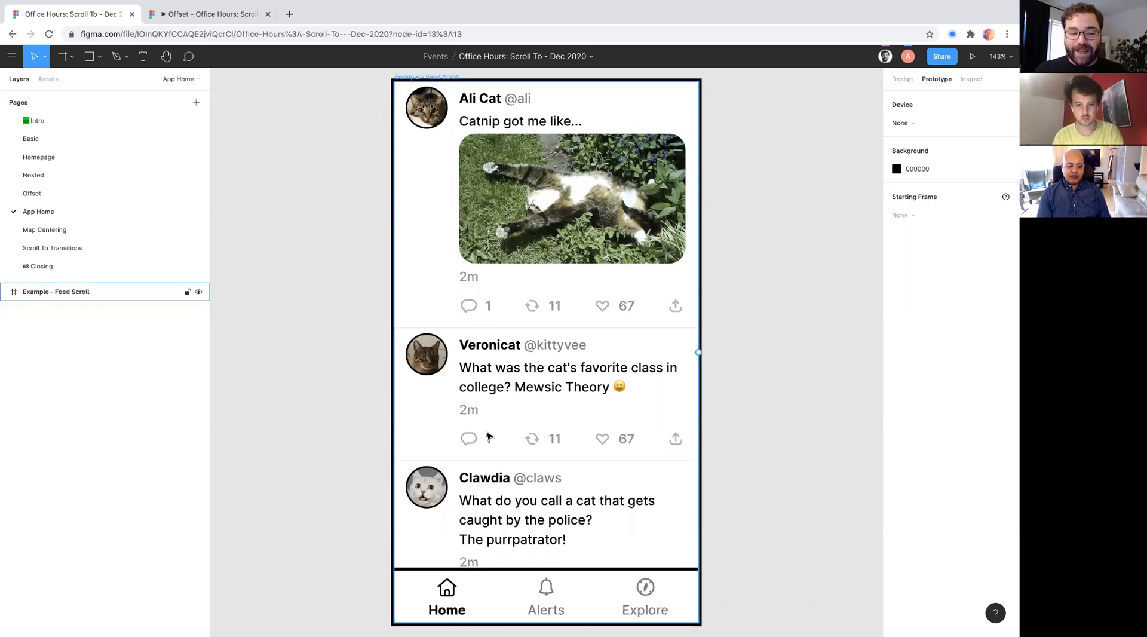
pyautogui.scroll(-3, 488, 437)
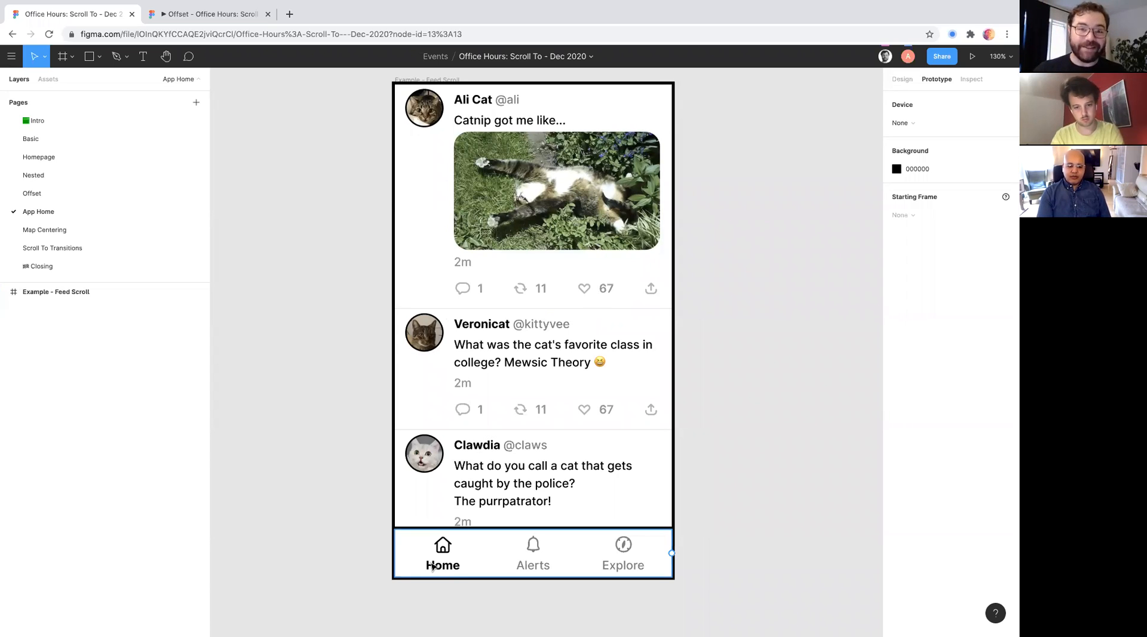
pyautogui.scroll(-5, 329, 477)
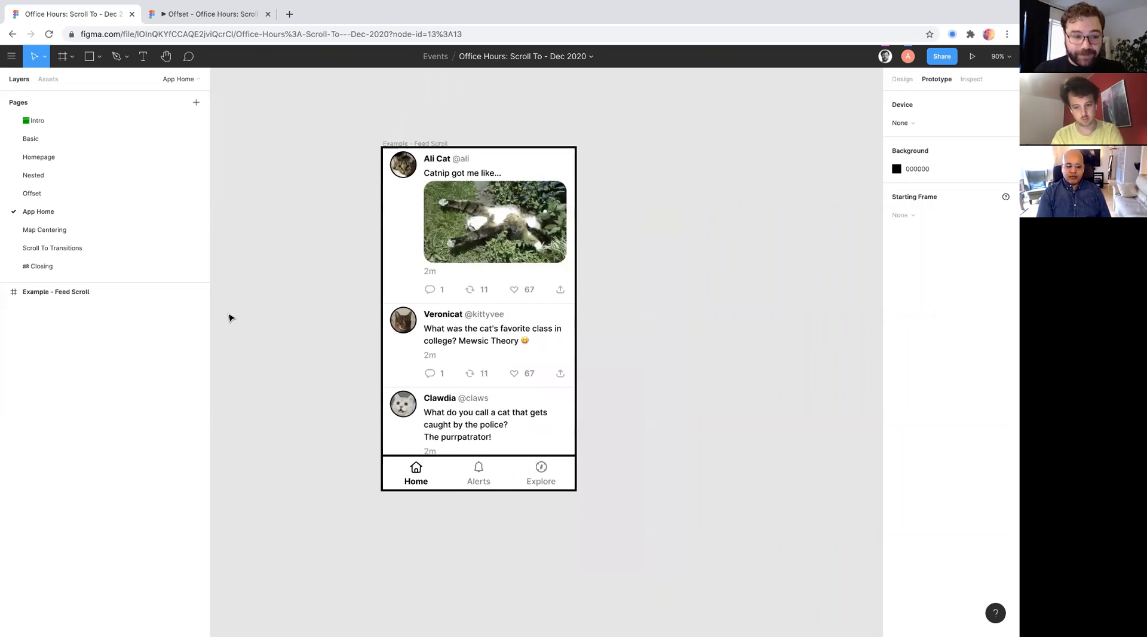
# - Open the Homepage page and select the Back to top button in the Basic example's Services section
pyautogui.click(80, 158)
pyautogui.scroll(-10, 488, 393)
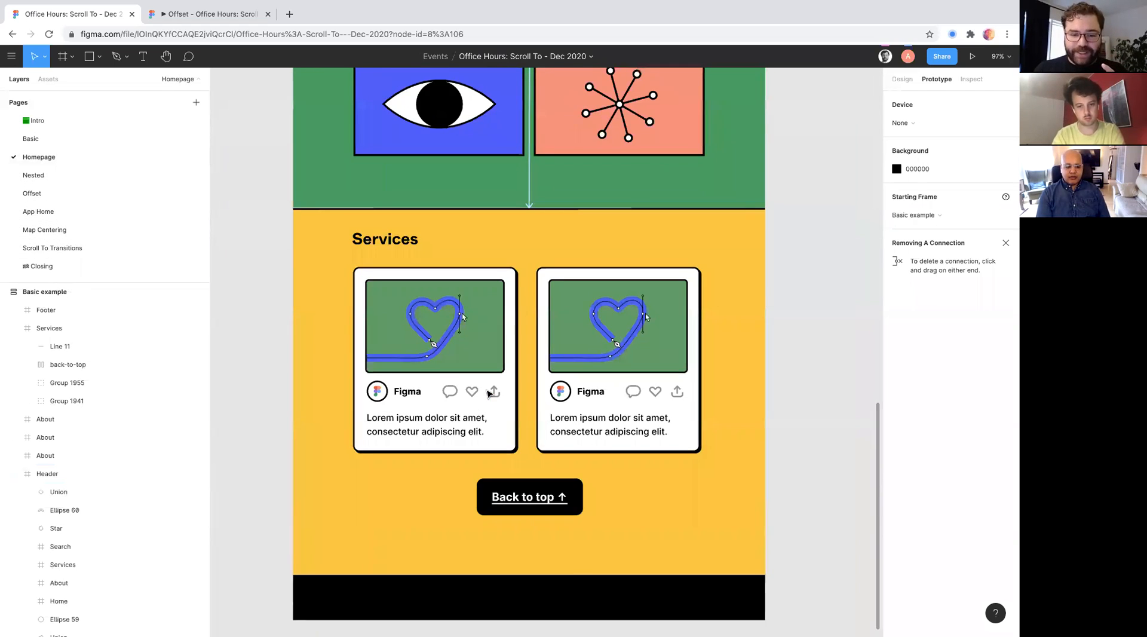
pyautogui.scroll(-1, 488, 394)
pyautogui.doubleClick(512, 485)
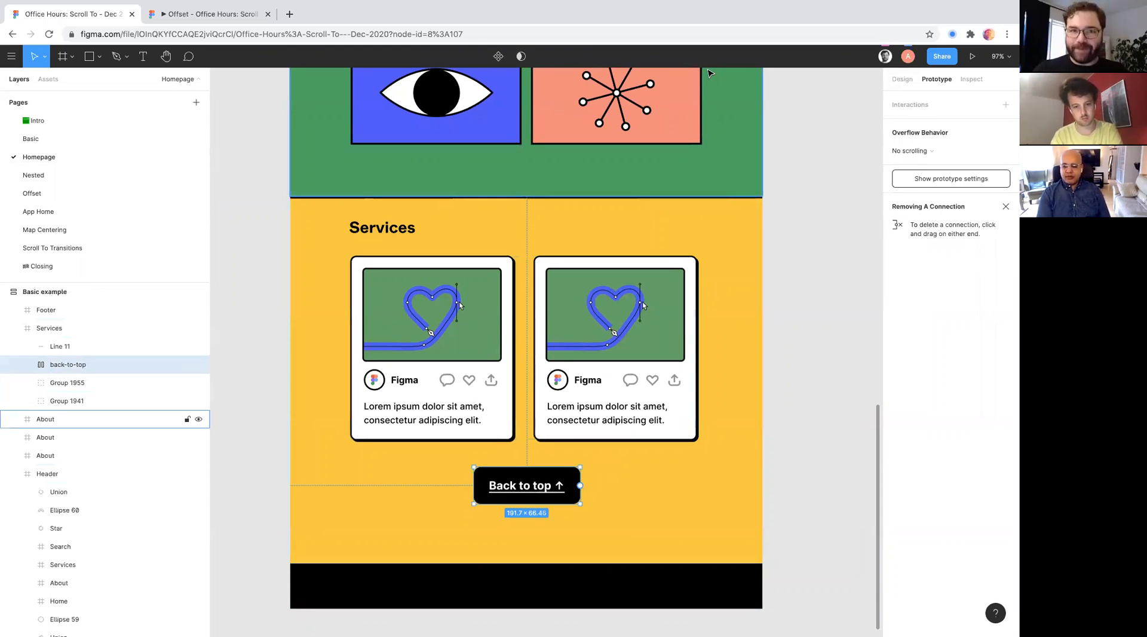
pyautogui.scroll(-6, 580, 392)
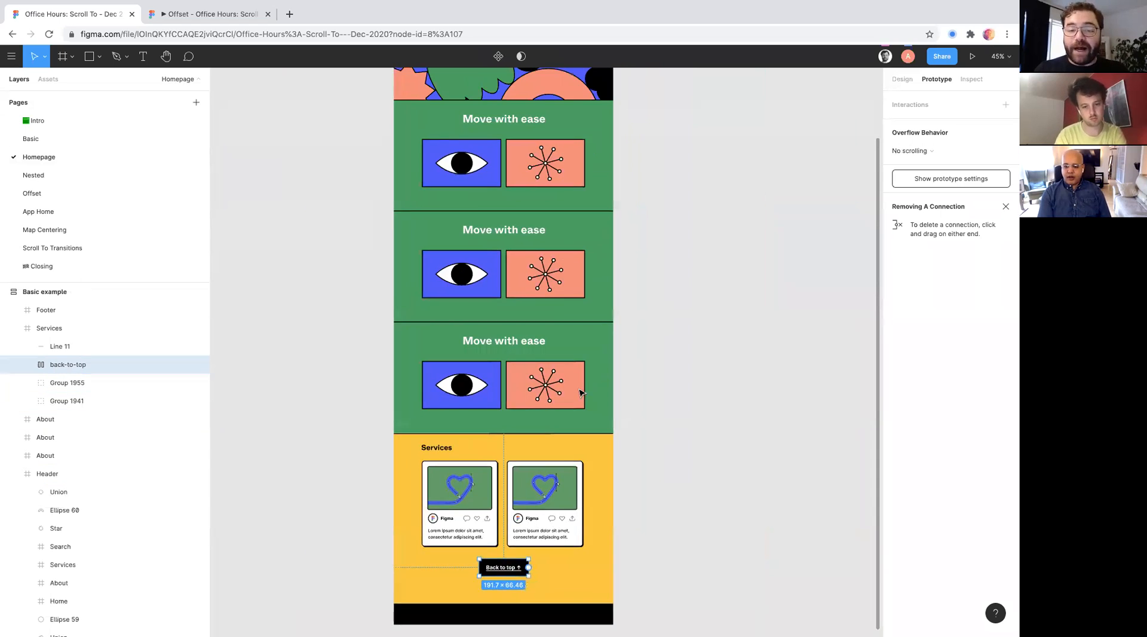
pyautogui.scroll(1, 581, 392)
pyautogui.scroll(-2, 434, 199)
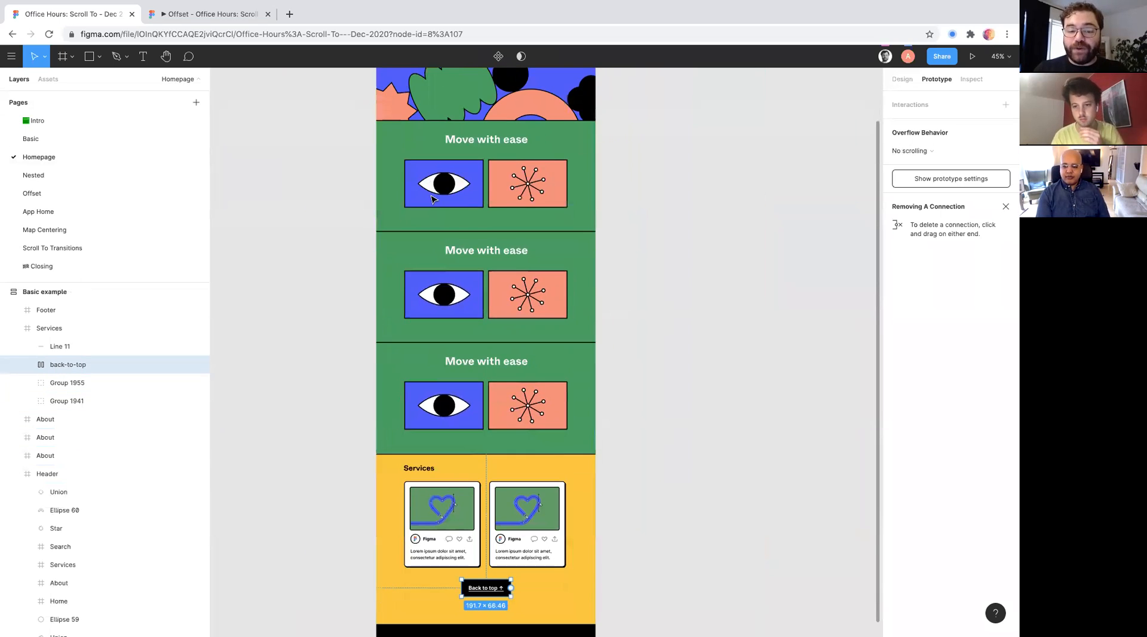
# - Draw an empty portrait frame on the canvas beside the Basic example
pyautogui.scroll(1, 434, 199)
pyautogui.hscroll(1, 434, 200)
pyautogui.scroll(1, 433, 200)
pyautogui.hscroll(1, 434, 200)
pyautogui.press('f')
pyautogui.moveTo(569, 106); pyautogui.dragTo(758, 331)
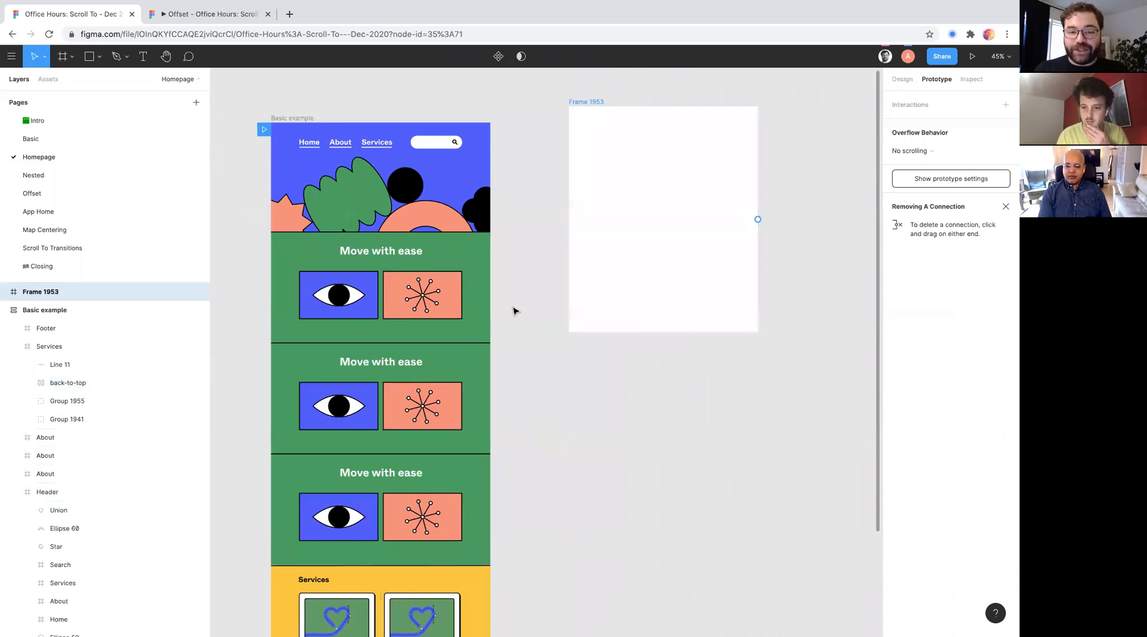
# - Select the Back to top button and add an on-click Scroll to connection targeting its own text label
pyautogui.click(292, 117)
pyautogui.scroll(-4, 295, 123)
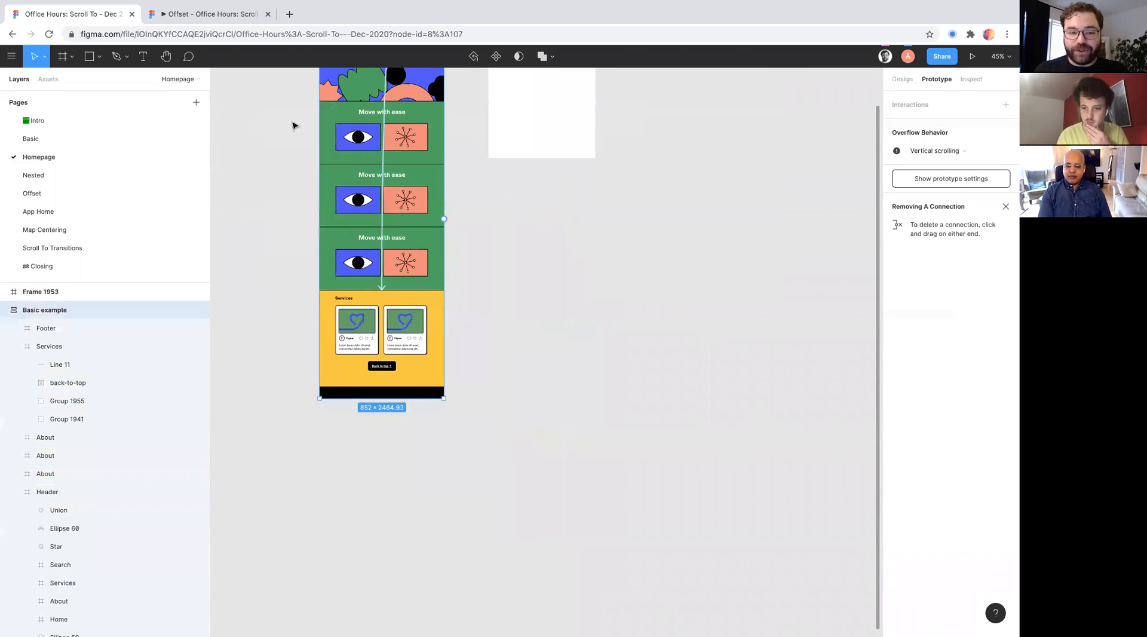
pyautogui.doubleClick(398, 478)
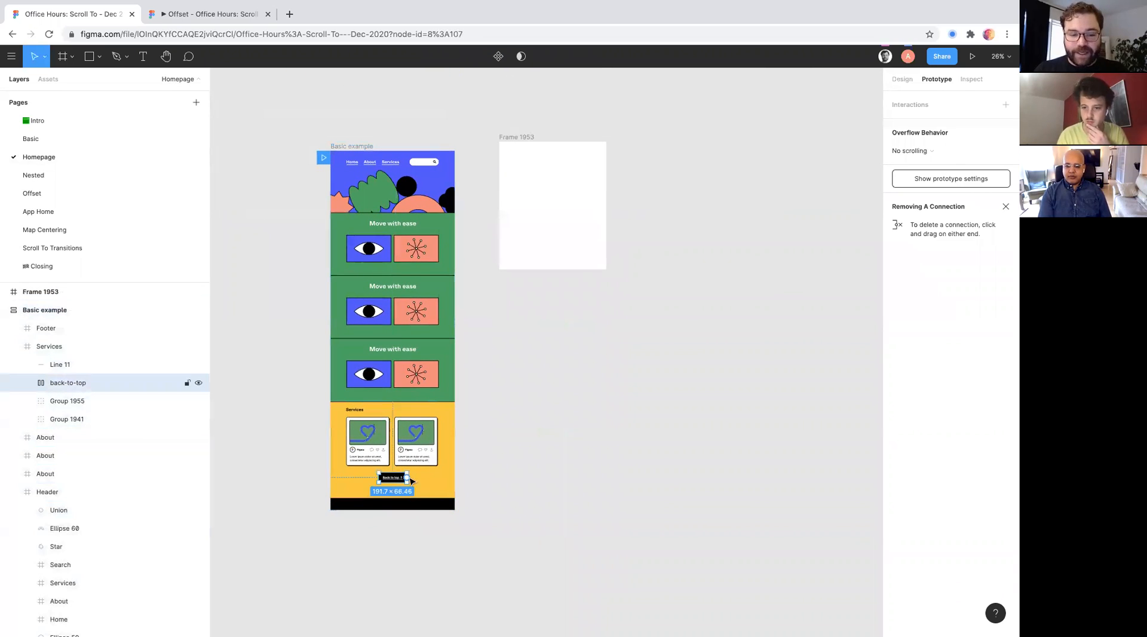
pyautogui.moveTo(407, 478)
pyautogui.mouseDown()
pyautogui.moveTo(467, 410)
pyautogui.moveTo(471, 220)
pyautogui.moveTo(437, 327)
pyautogui.moveTo(447, 347)
pyautogui.moveTo(392, 479)
pyautogui.mouseUp()
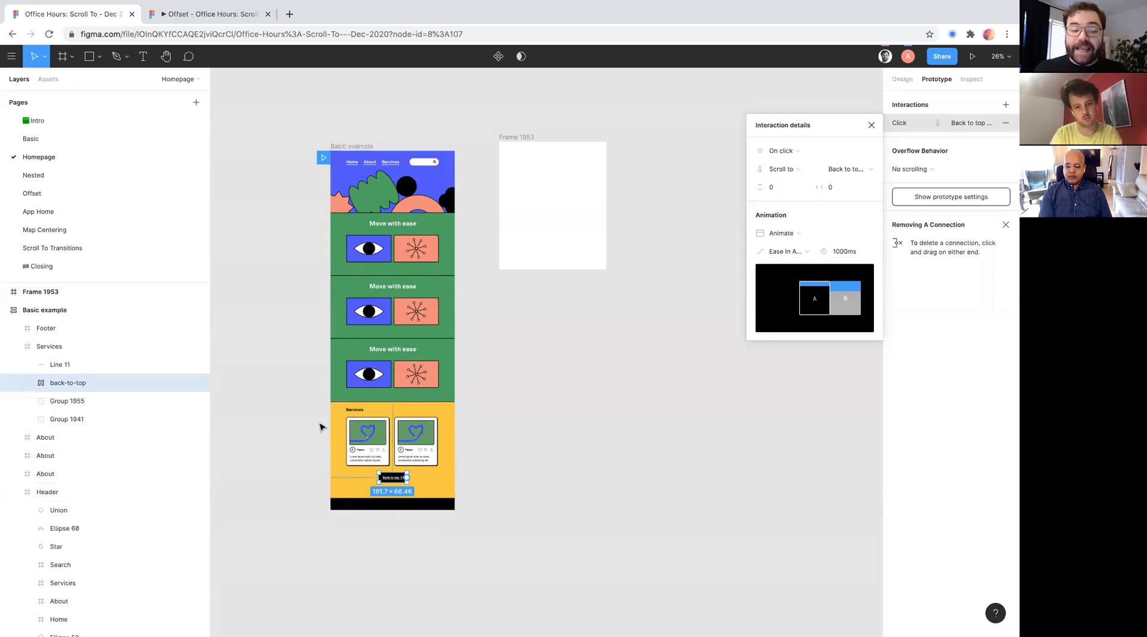
# - Try to add a second connection from the Back to top button to the Header of the Basic example
pyautogui.moveTo(409, 482); pyautogui.dragTo(338, 182)
pyautogui.scroll(2, 356, 197)
pyautogui.scroll(4, 355, 197)
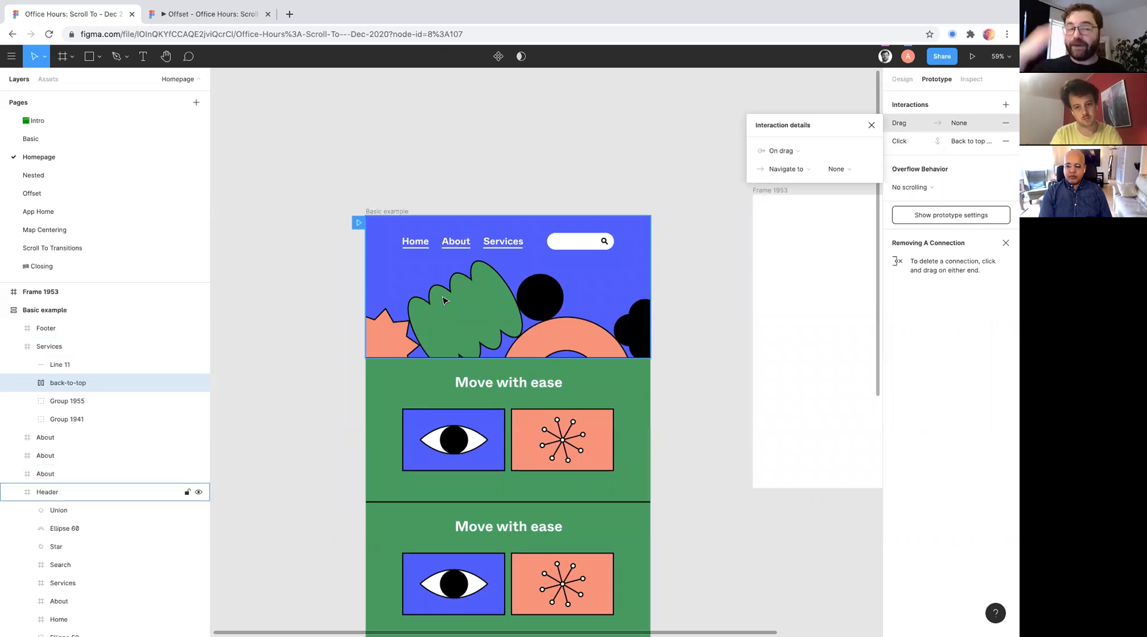
# - Open the App Home page and select the Example - Feed Scroll frame, looking over its feed
pyautogui.click(67, 229)
pyautogui.click(65, 213)
pyautogui.scroll(3, 504, 359)
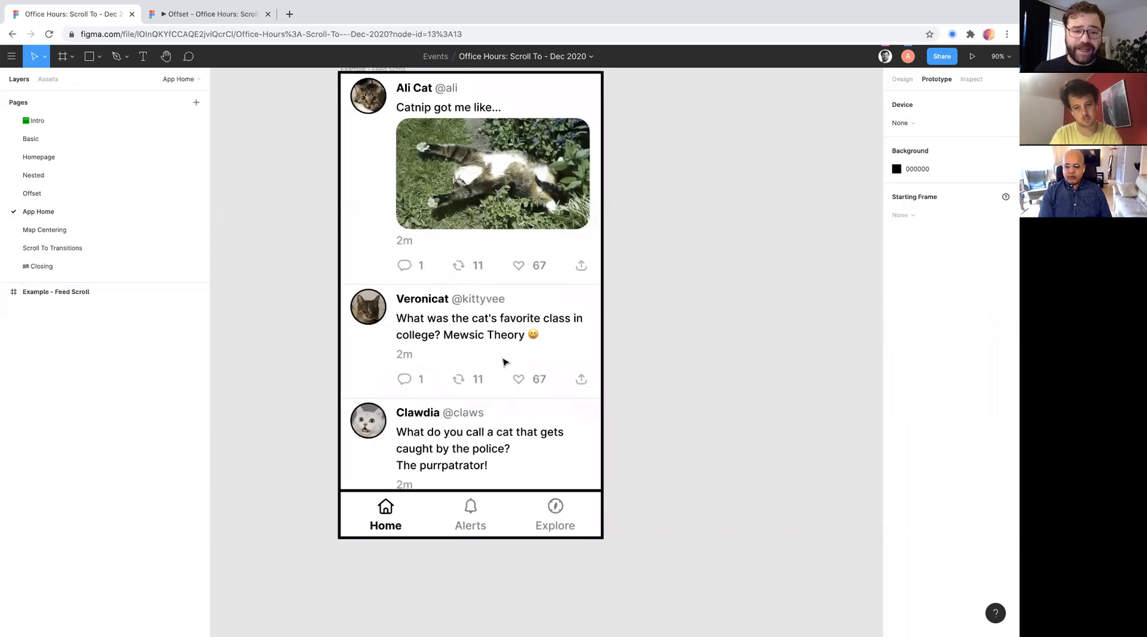
pyautogui.scroll(-4, 505, 360)
pyautogui.click(488, 318)
pyautogui.scroll(-1, 488, 318)
pyautogui.scroll(-4, 488, 318)
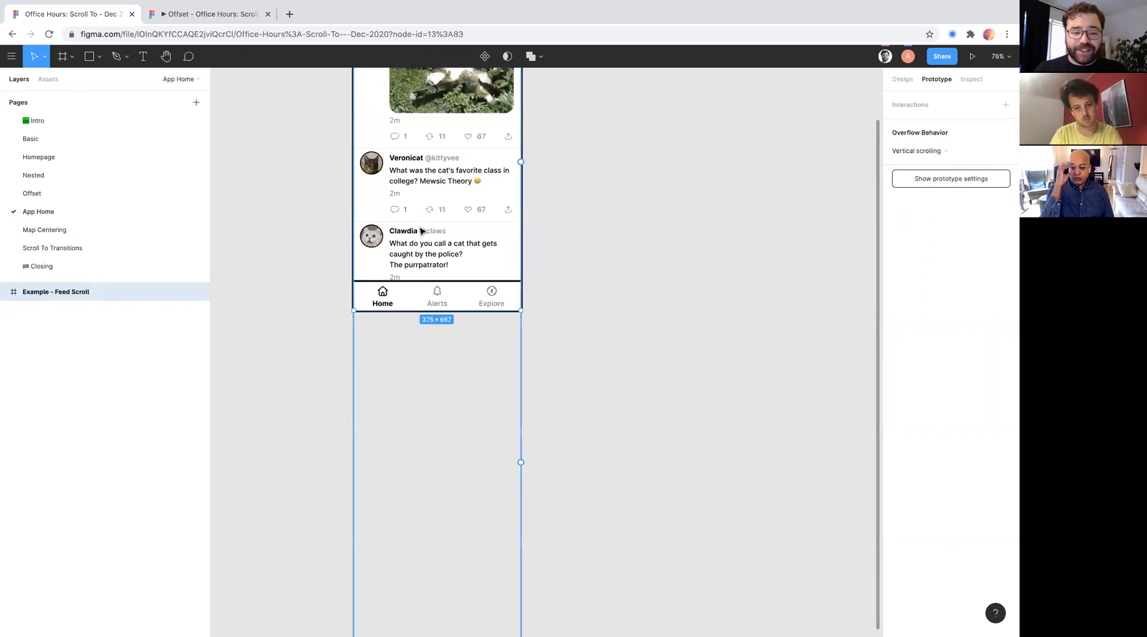
pyautogui.scroll(2, 422, 231)
pyautogui.scroll(2, 422, 230)
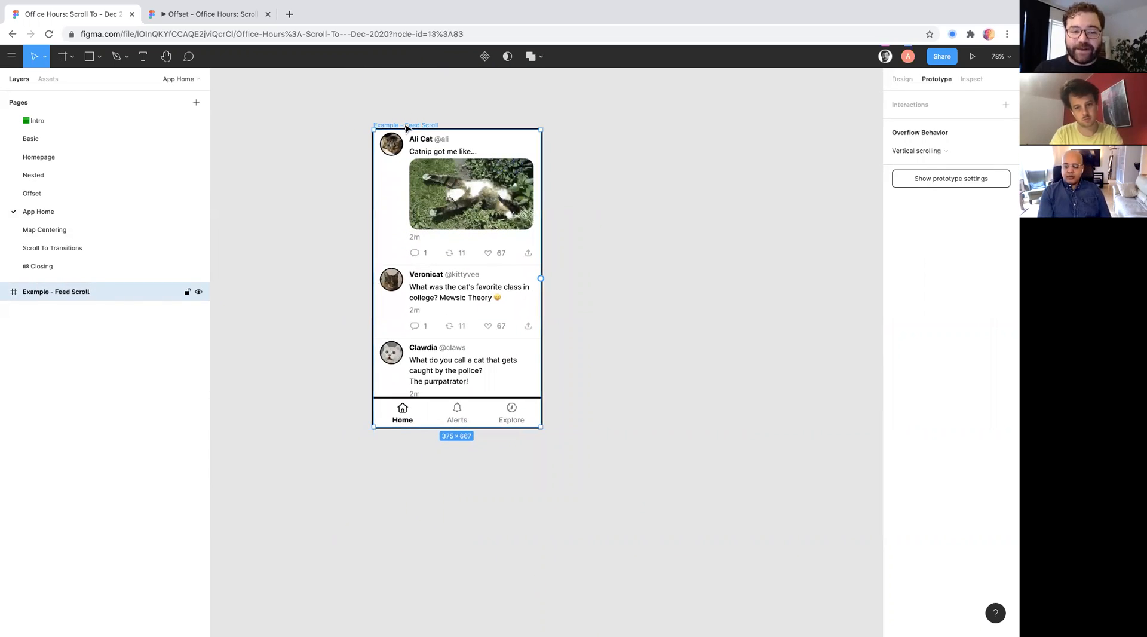
# - Turn off Clip content for the Example - Feed Scroll frame and look over the posts extending below it
pyautogui.click(901, 80)
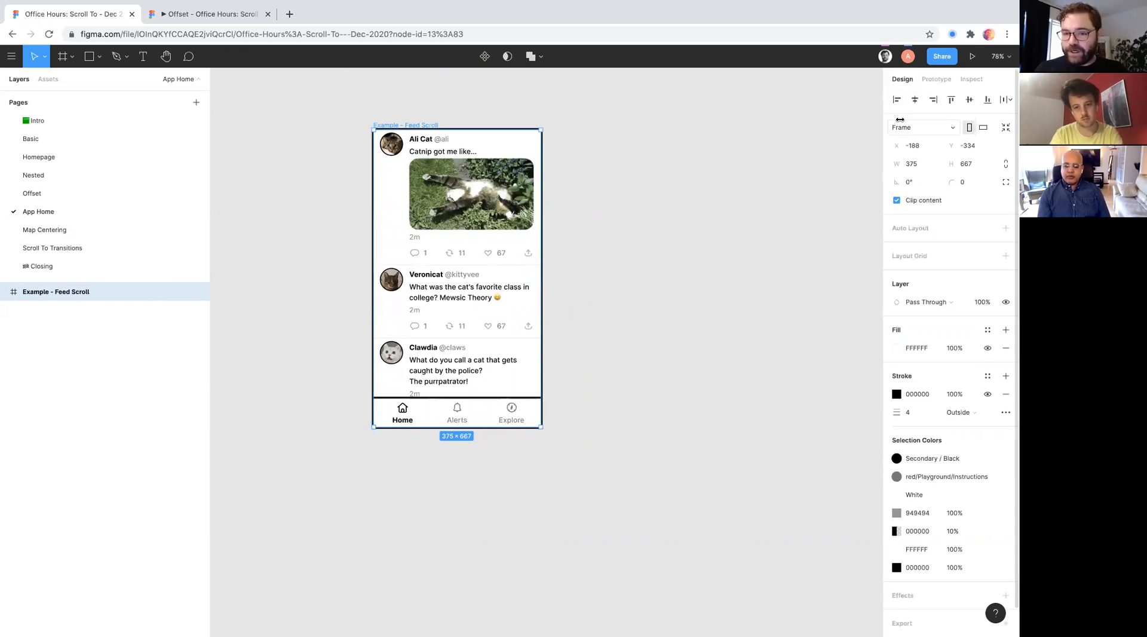
pyautogui.click(897, 202)
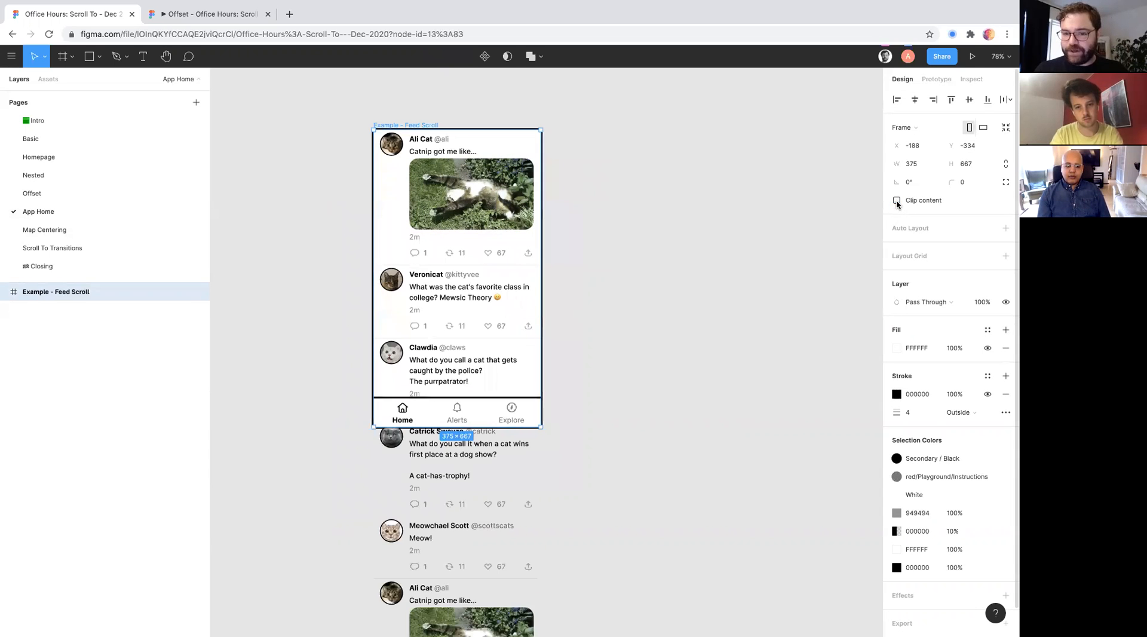
pyautogui.scroll(-3, 643, 284)
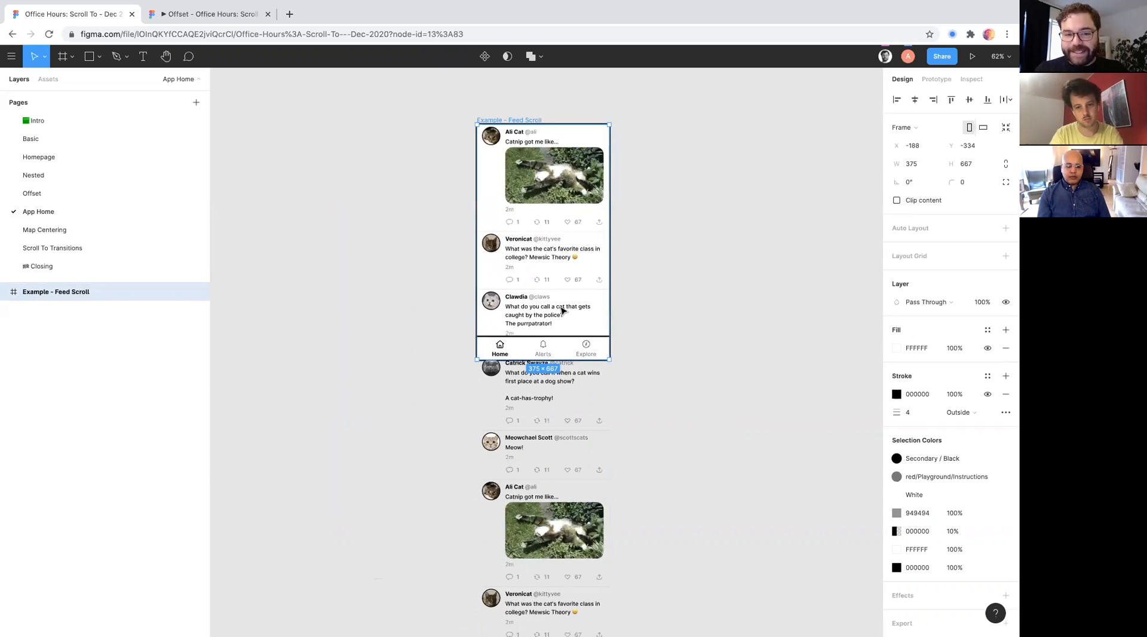
pyautogui.scroll(-2, 564, 311)
pyautogui.scroll(-3, 545, 251)
pyautogui.scroll(-2, 540, 345)
pyautogui.scroll(11, 502, 156)
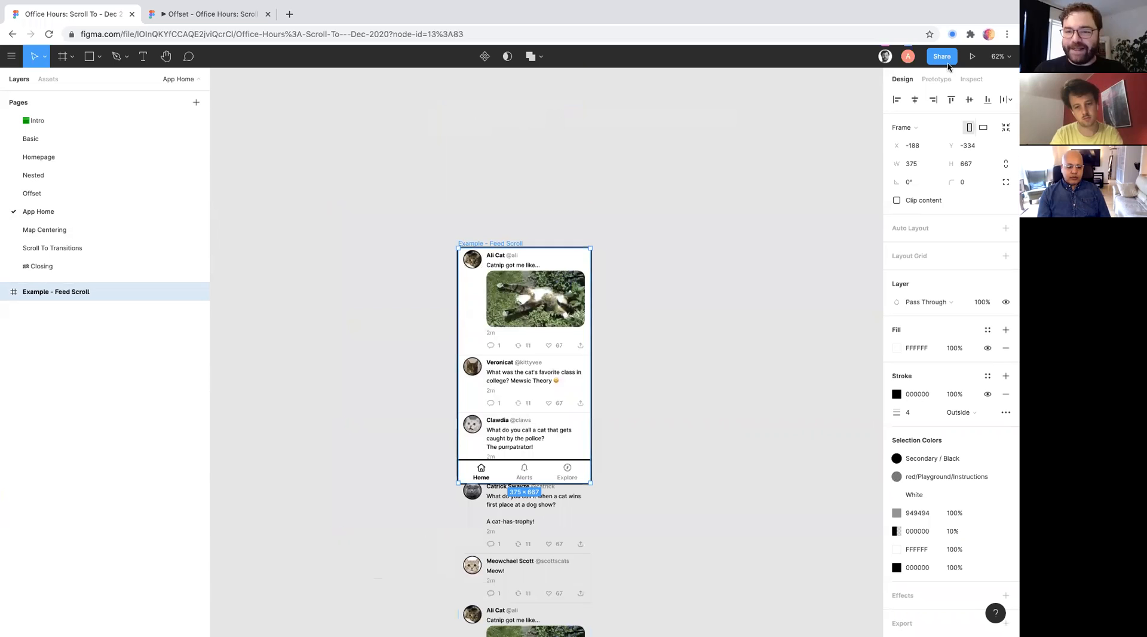
# - Check the overflow behavior of the Mews! list and of the Example - Feed Scroll frame
pyautogui.click(510, 317)
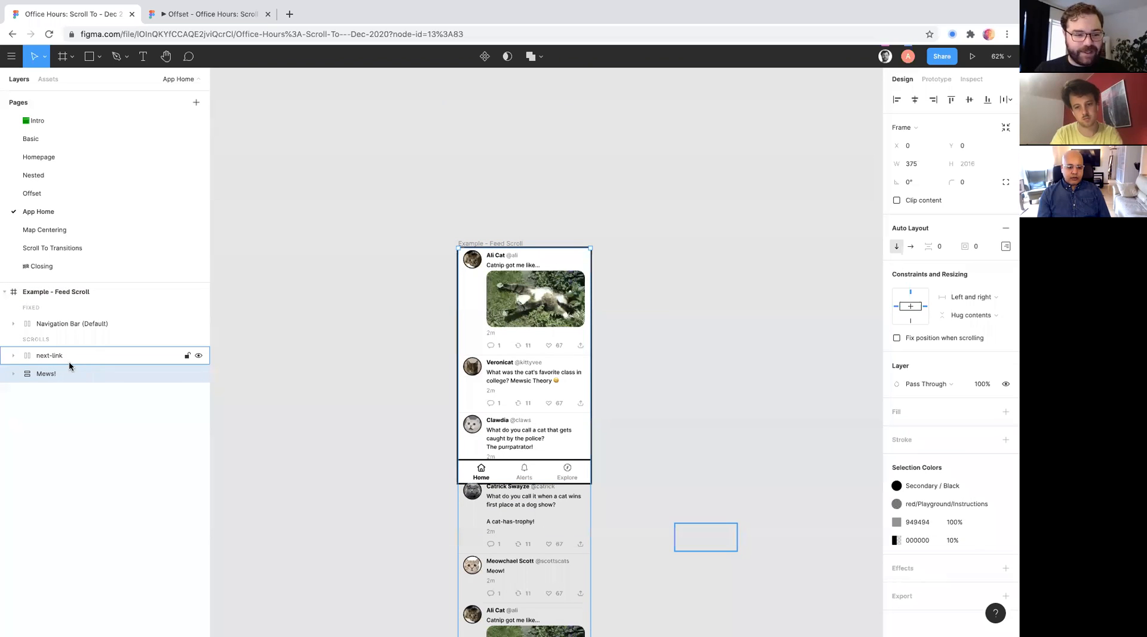
pyautogui.click(936, 78)
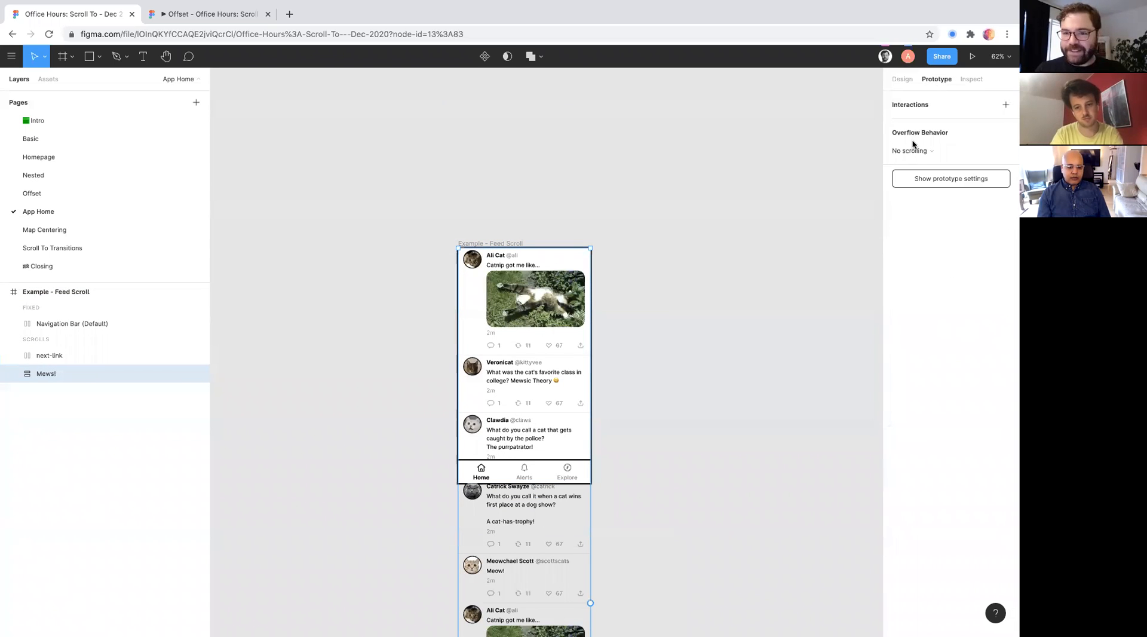
pyautogui.click(78, 355)
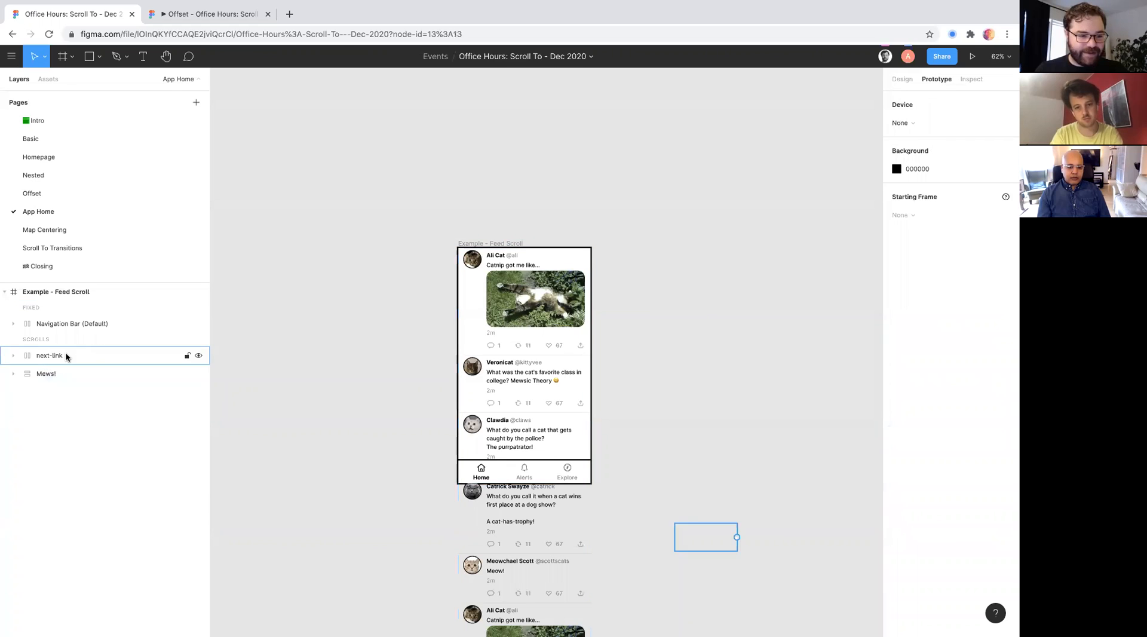
pyautogui.click(70, 292)
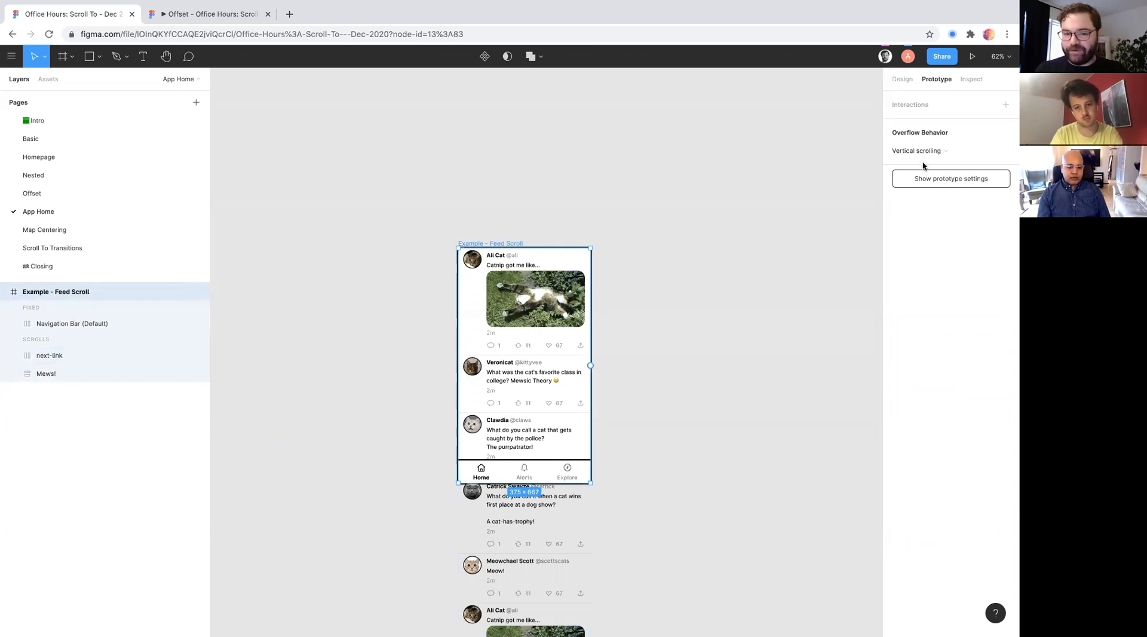
# - Present the Feed Scroll prototype and scroll the feed up and down behind the fixed navigation bar
pyautogui.click(973, 56)
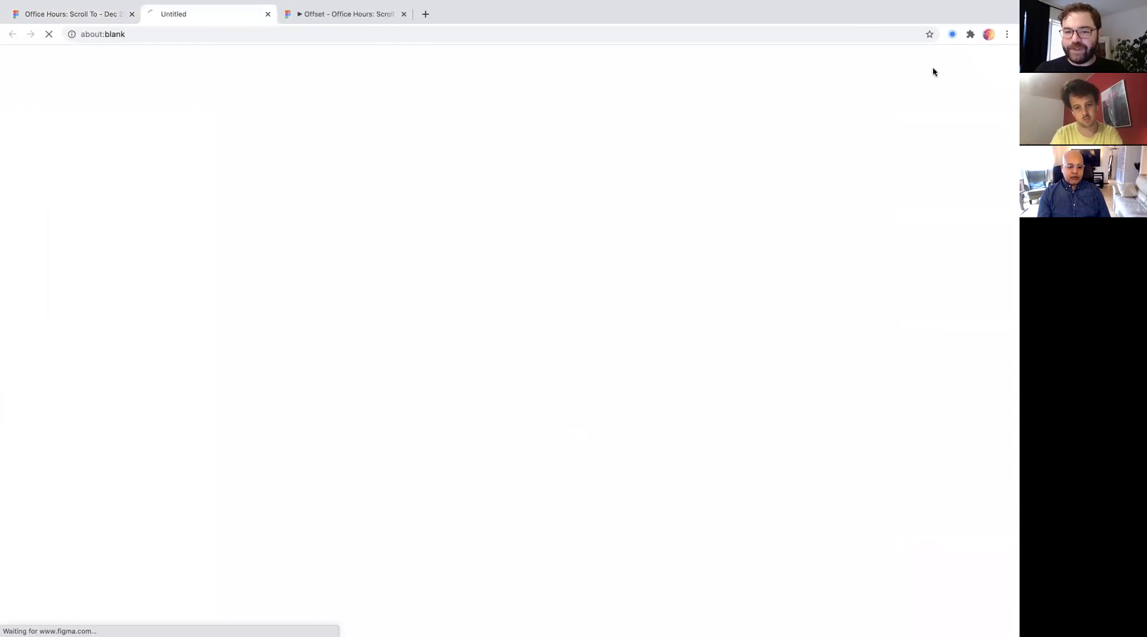
pyautogui.scroll(-4, 519, 310)
pyautogui.scroll(3, 520, 314)
pyautogui.scroll(-3, 514, 305)
pyautogui.scroll(3, 511, 300)
pyautogui.scroll(-3, 511, 300)
pyautogui.scroll(3, 509, 301)
pyautogui.scroll(-3, 510, 301)
pyautogui.scroll(3, 509, 301)
pyautogui.scroll(-3, 511, 301)
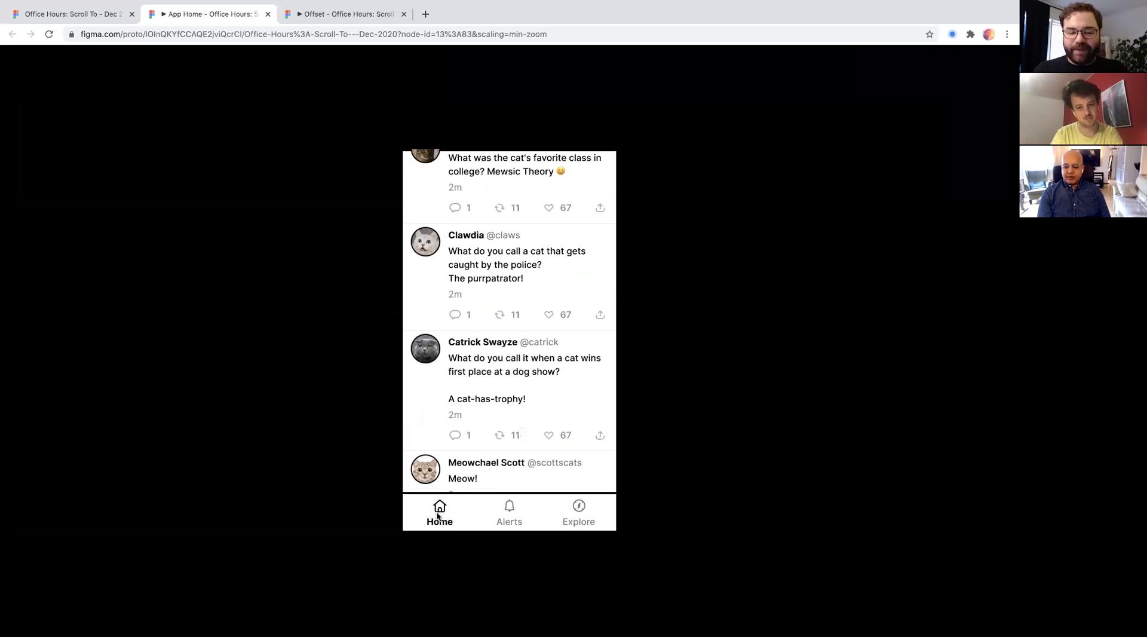
# - Return to the design file, select the Home tab in the navigation bar, and remove its unconnected click interaction
pyautogui.click(67, 14)
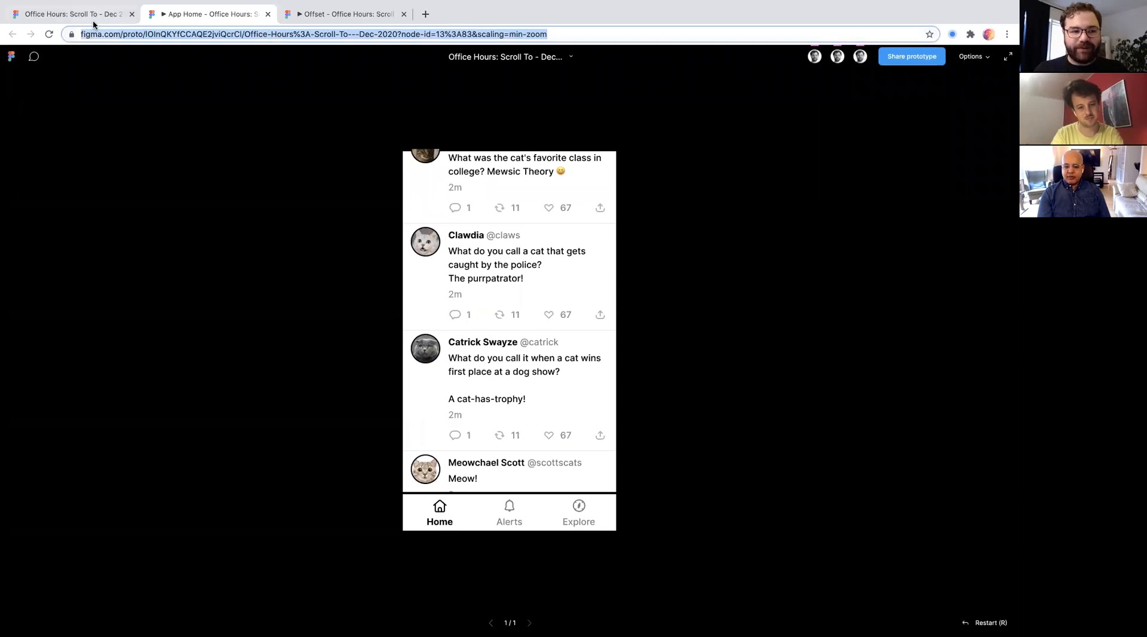
pyautogui.scroll(5, 487, 312)
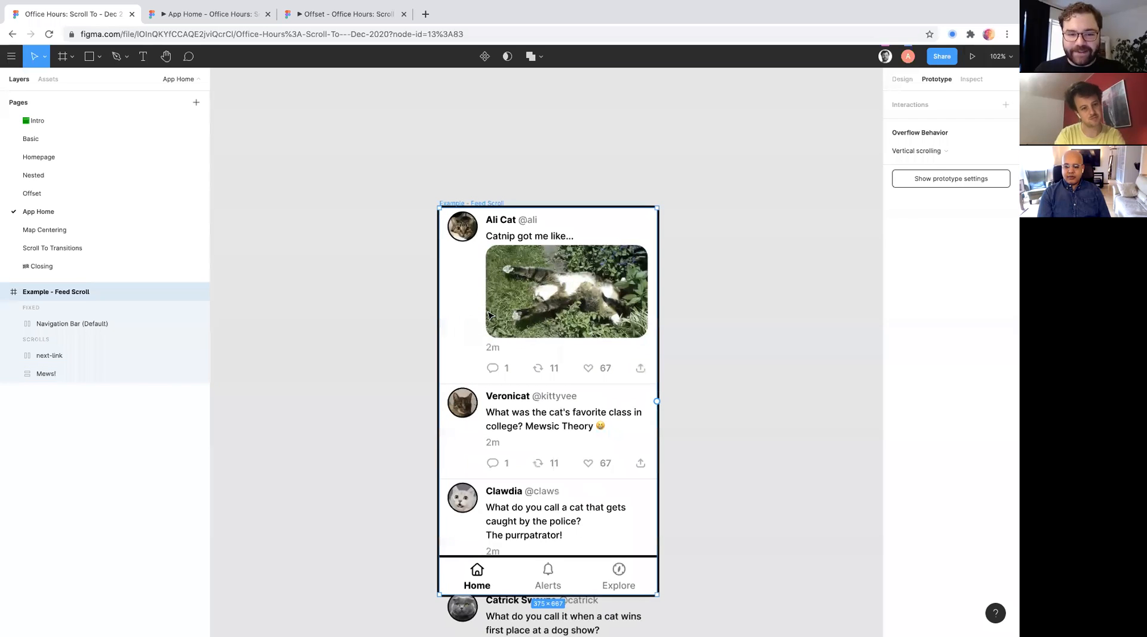
pyautogui.scroll(-1, 487, 312)
pyautogui.click(459, 527)
pyautogui.click(448, 529)
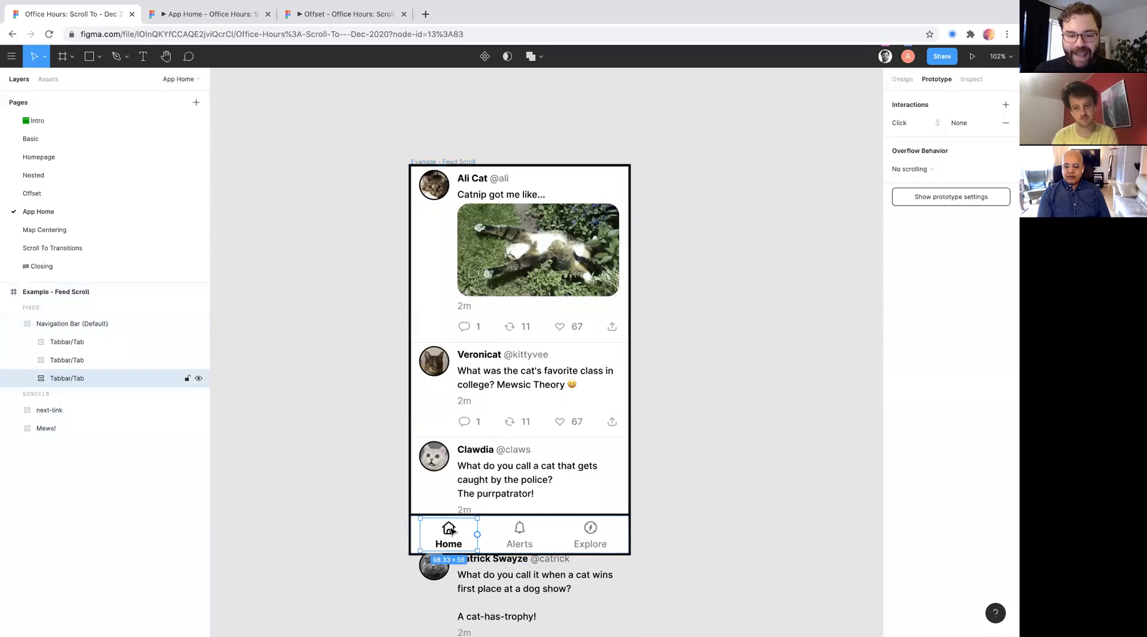
pyautogui.click(450, 163)
pyautogui.click(902, 79)
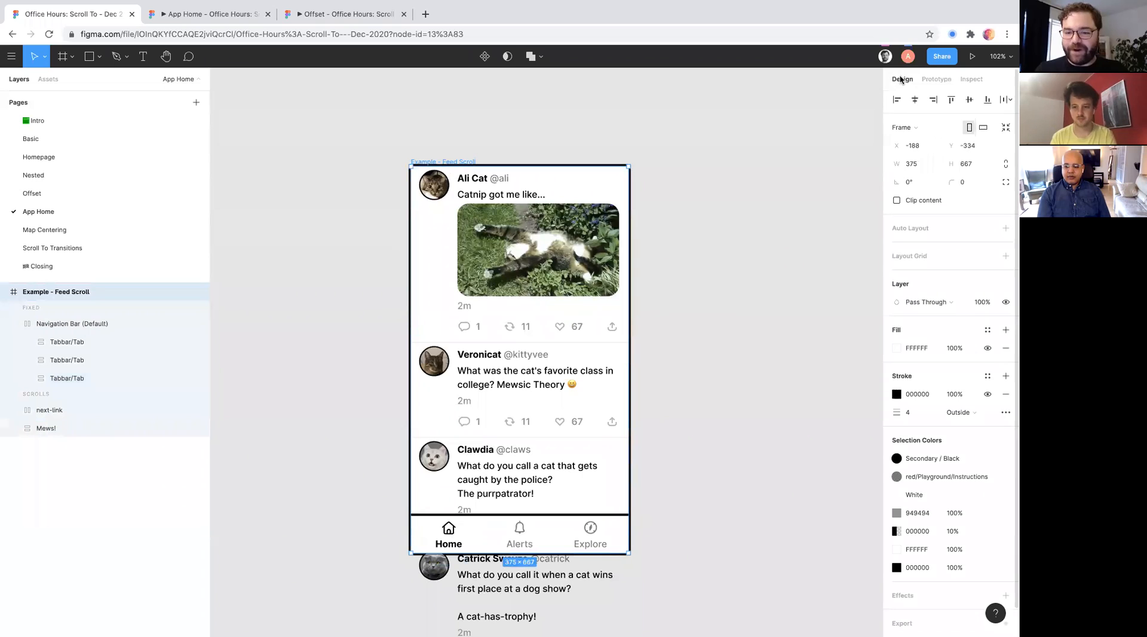
pyautogui.doubleClick(448, 532)
pyautogui.click(936, 79)
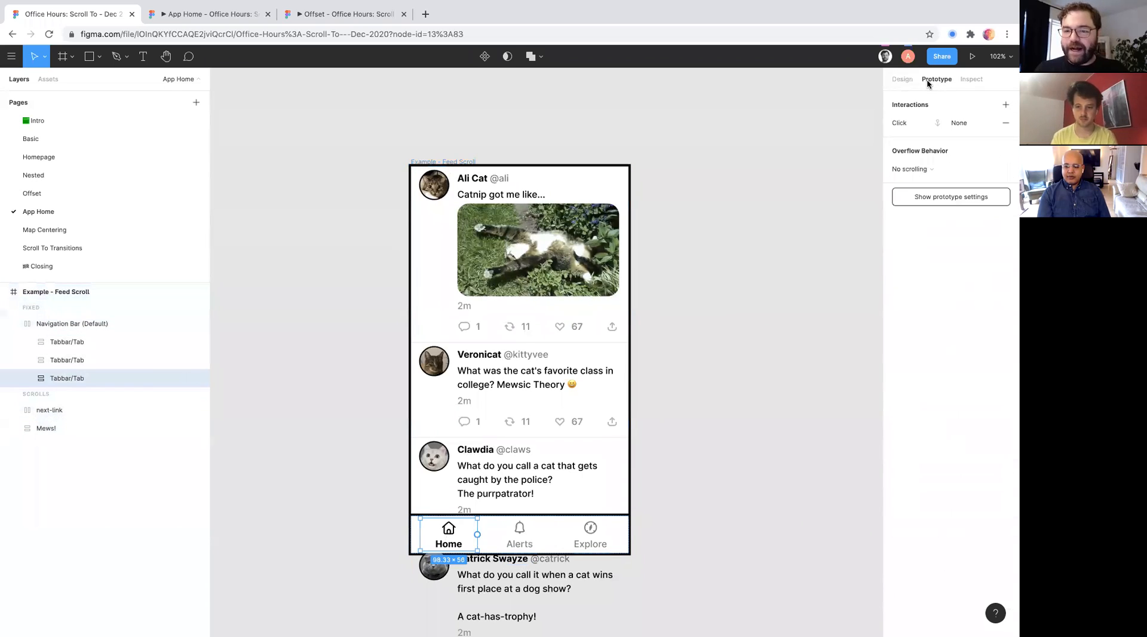
pyautogui.click(949, 115)
pyautogui.click(1006, 123)
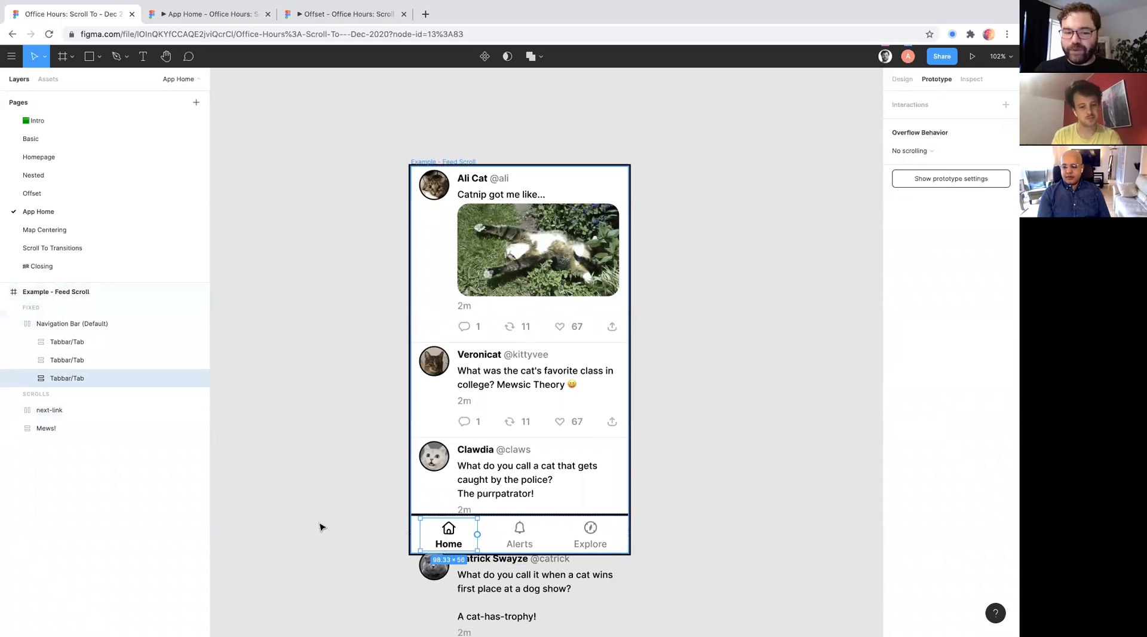
# - Connect the Home tab to the first Mew! post in the feed with an on-click Scroll to interaction
pyautogui.moveTo(480, 535); pyautogui.dragTo(440, 316)
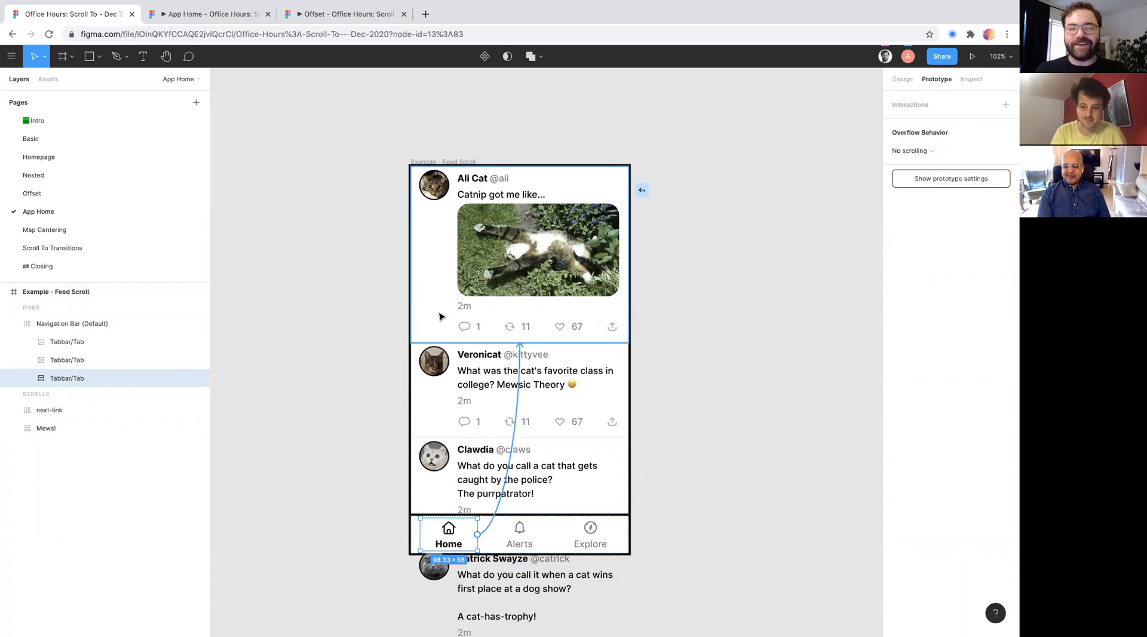
pyautogui.moveTo(440, 316); pyautogui.dragTo(440, 316)
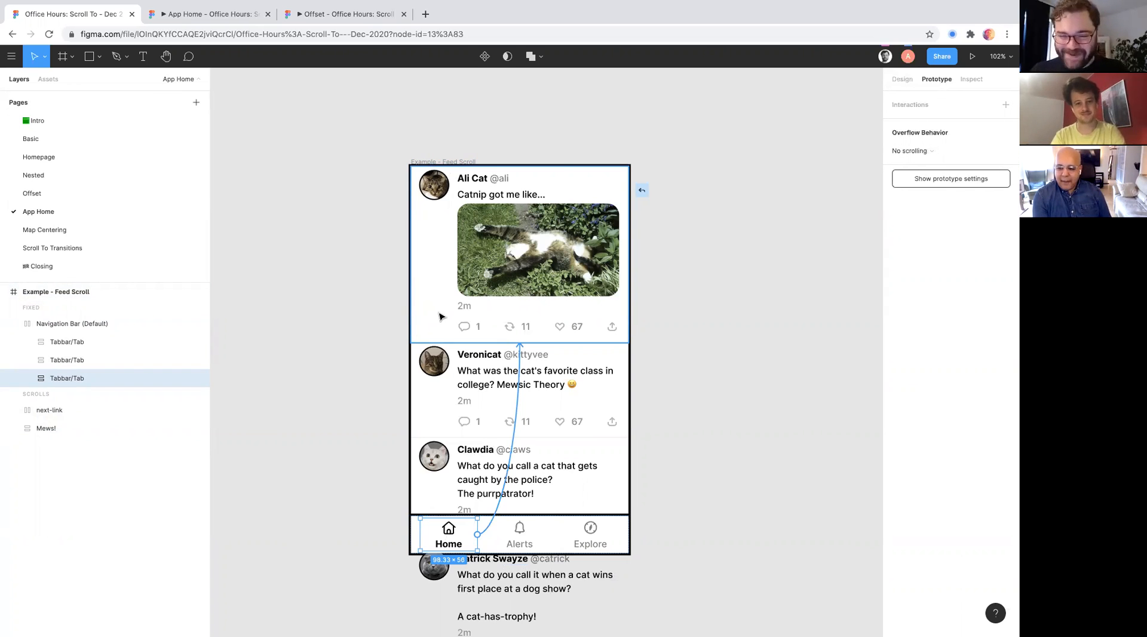
pyautogui.moveTo(440, 316); pyautogui.dragTo(440, 316)
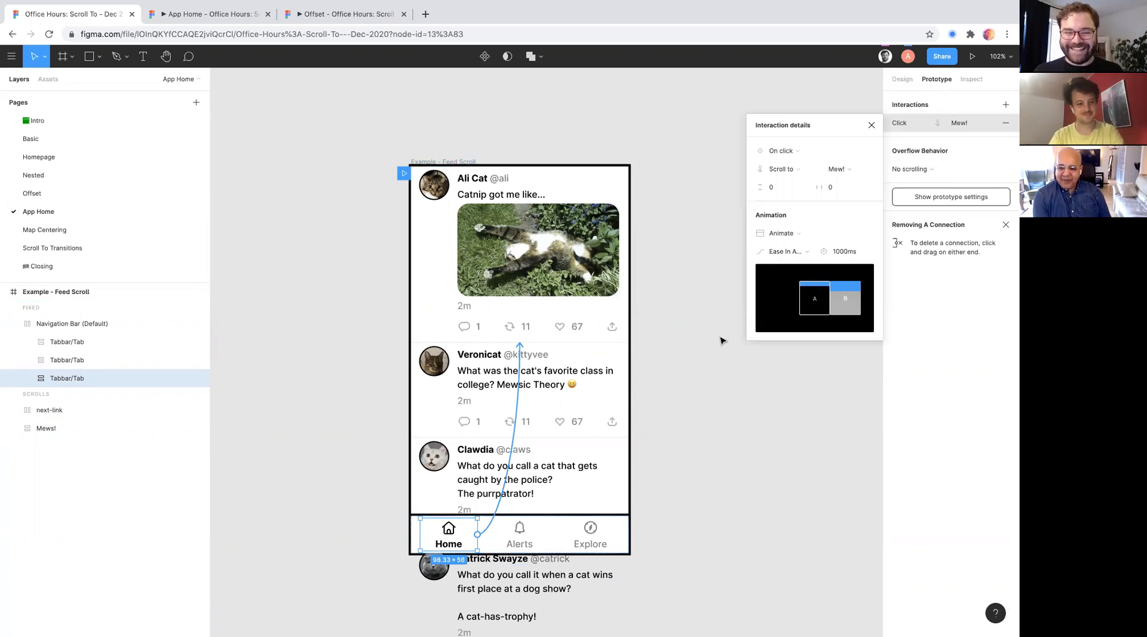
pyautogui.scroll(-2, 721, 340)
pyautogui.hscroll(-2, 721, 341)
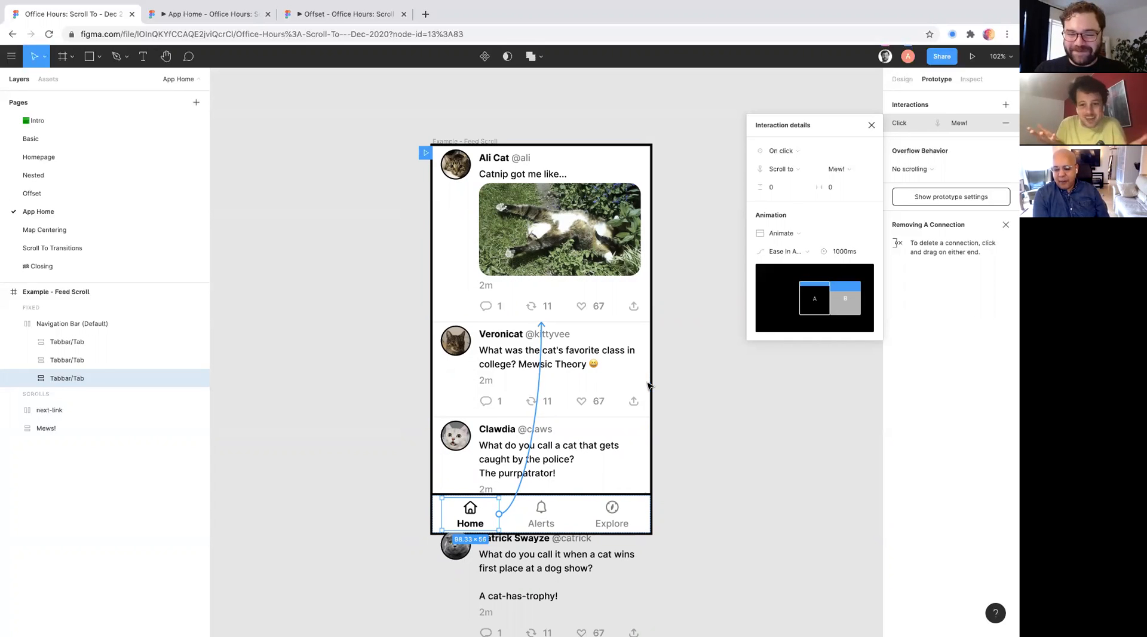
pyautogui.scroll(-1, 651, 386)
pyautogui.scroll(3, 651, 387)
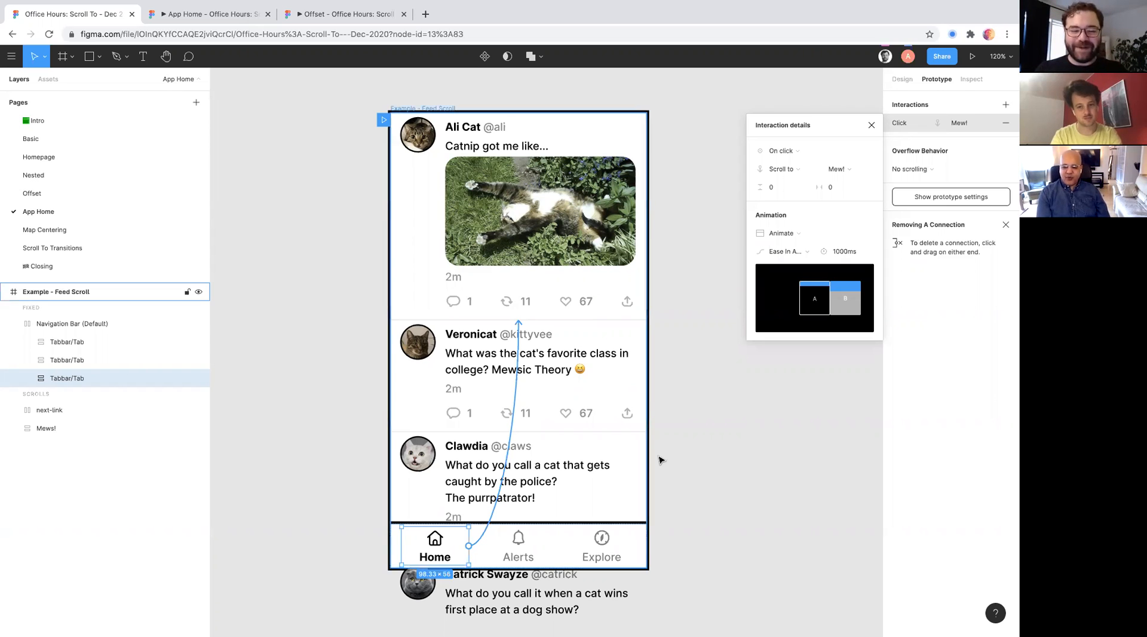
pyautogui.hscroll(1, 576, 497)
pyautogui.scroll(1, 576, 497)
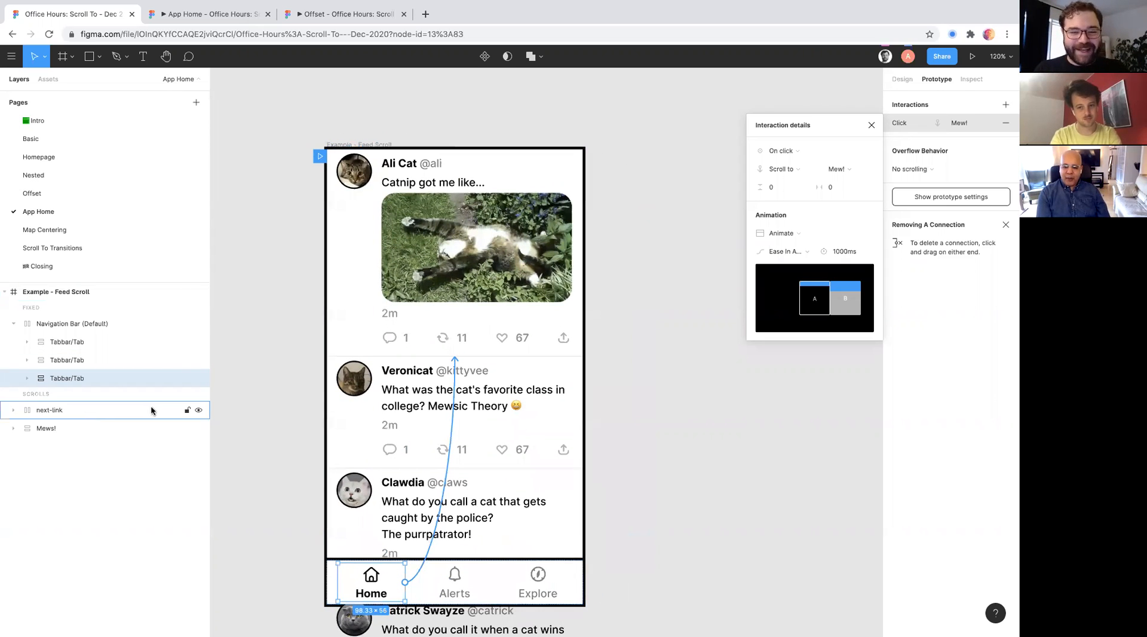
pyautogui.hscroll(-1, 581, 388)
pyautogui.scroll(-1, 581, 388)
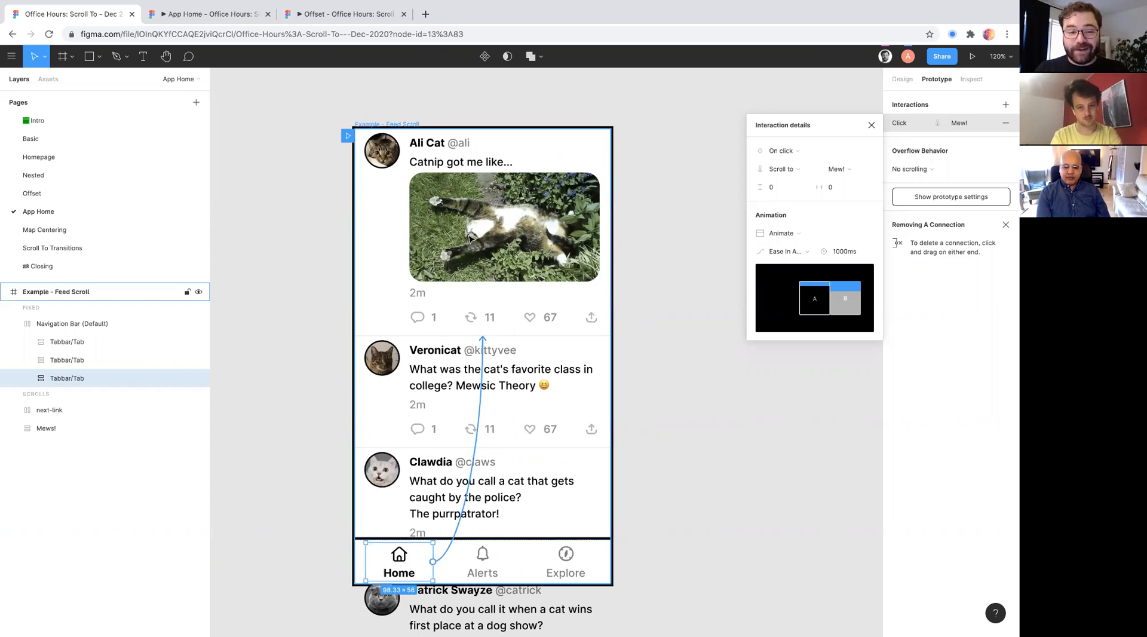
pyautogui.scroll(-3, 470, 238)
pyautogui.scroll(2, 477, 211)
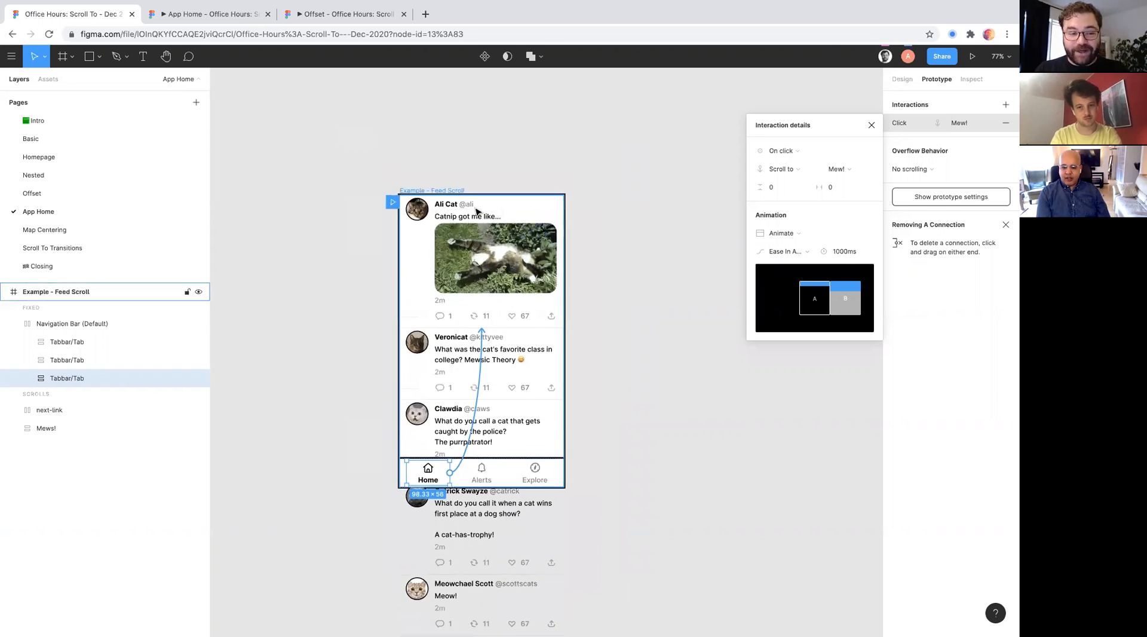
pyautogui.scroll(2, 478, 211)
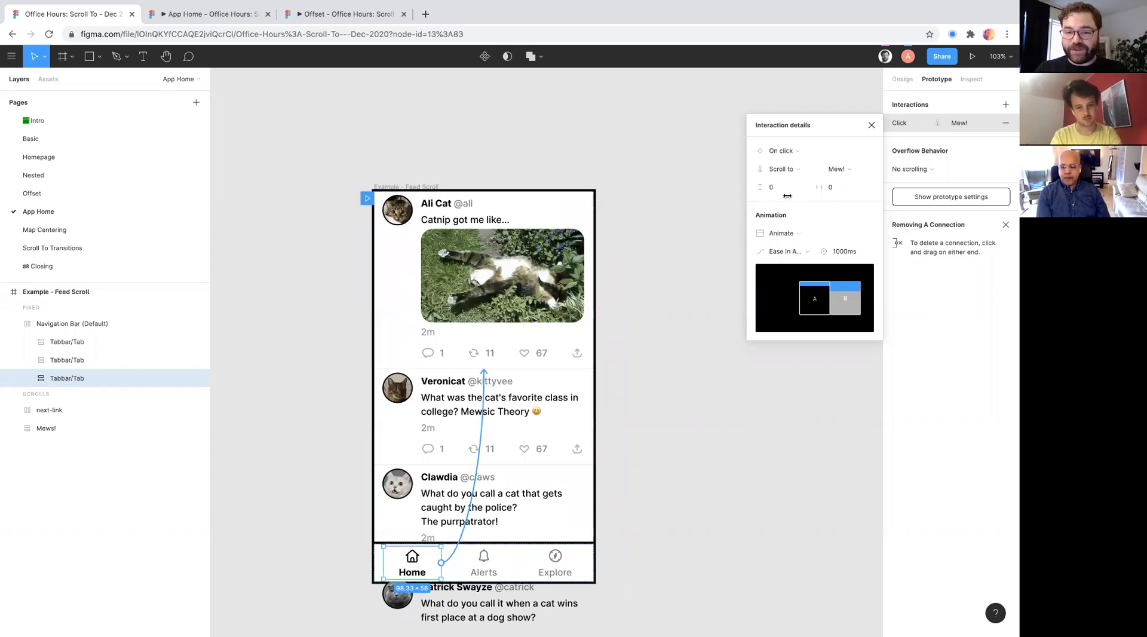
# - Switch to the App Home prototype preview and test the Home tab's Scroll to interaction from several positions down the feed
pyautogui.click(250, 14)
pyautogui.write('r')
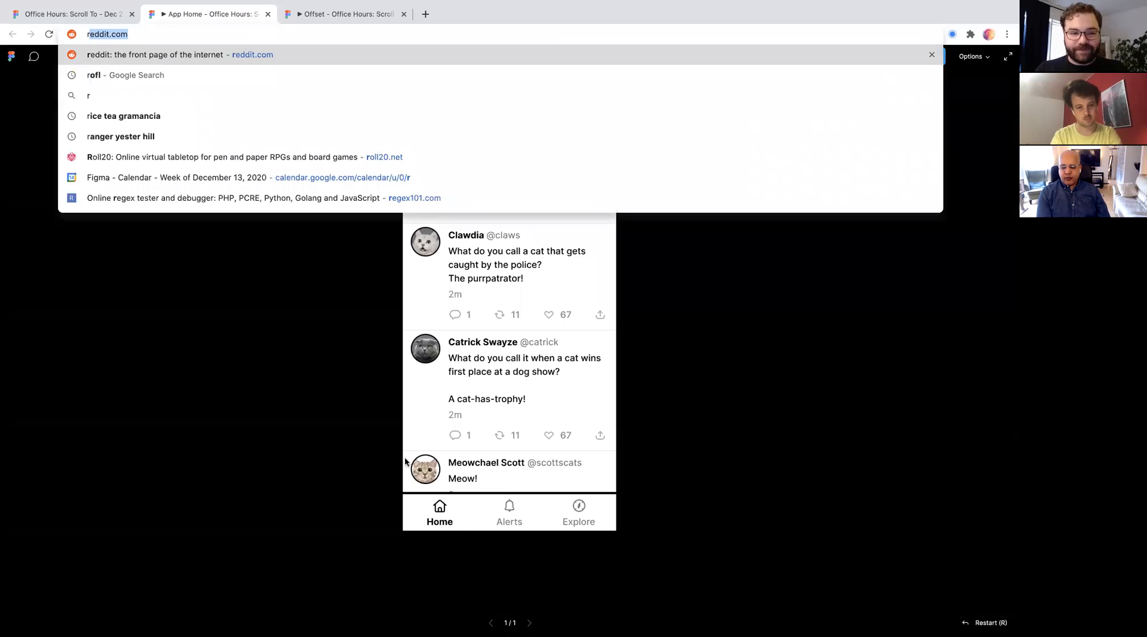
pyautogui.click(322, 404)
pyautogui.scroll(3, 460, 389)
pyautogui.scroll(-2, 461, 391)
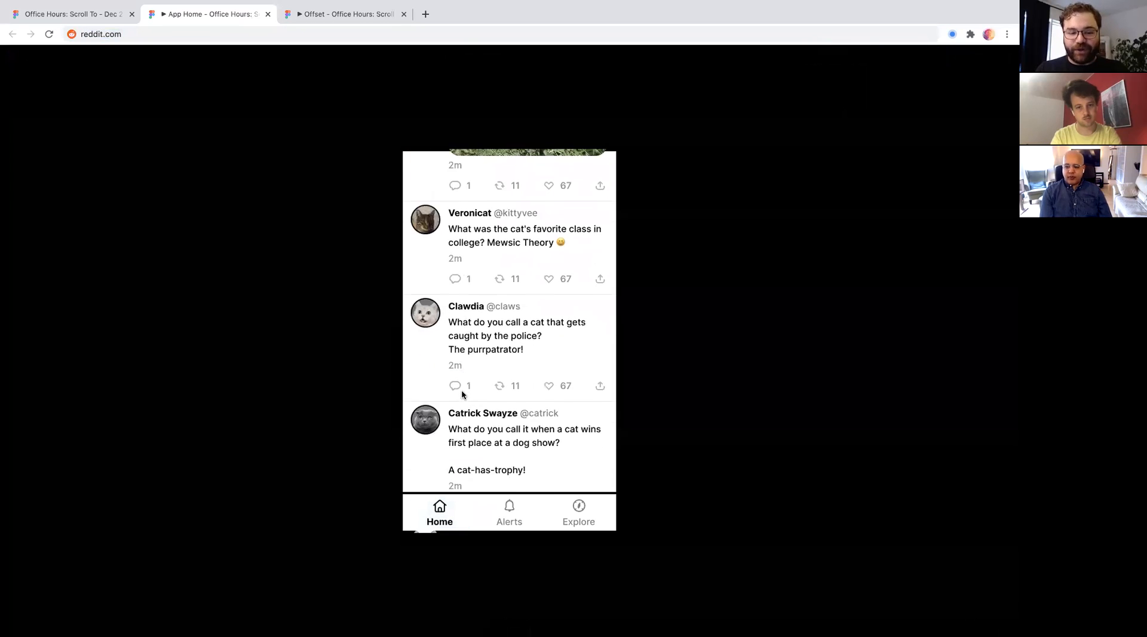
pyautogui.click(438, 505)
pyautogui.scroll(-3, 440, 511)
pyautogui.click(440, 512)
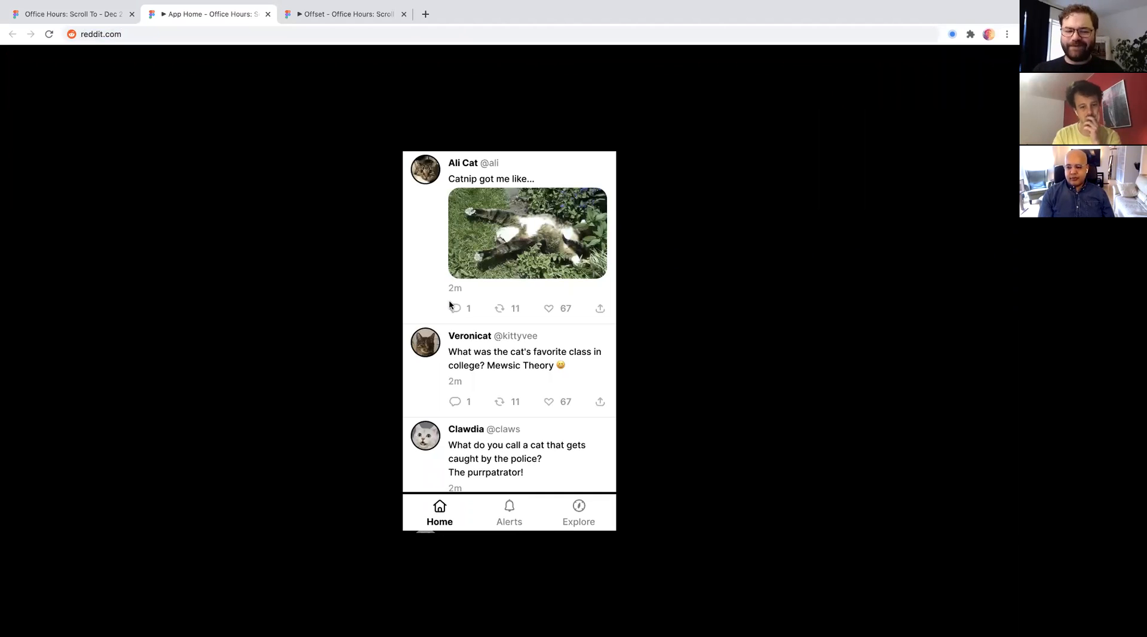
pyautogui.scroll(3, 512, 383)
pyautogui.scroll(-6, 512, 383)
pyautogui.click(439, 514)
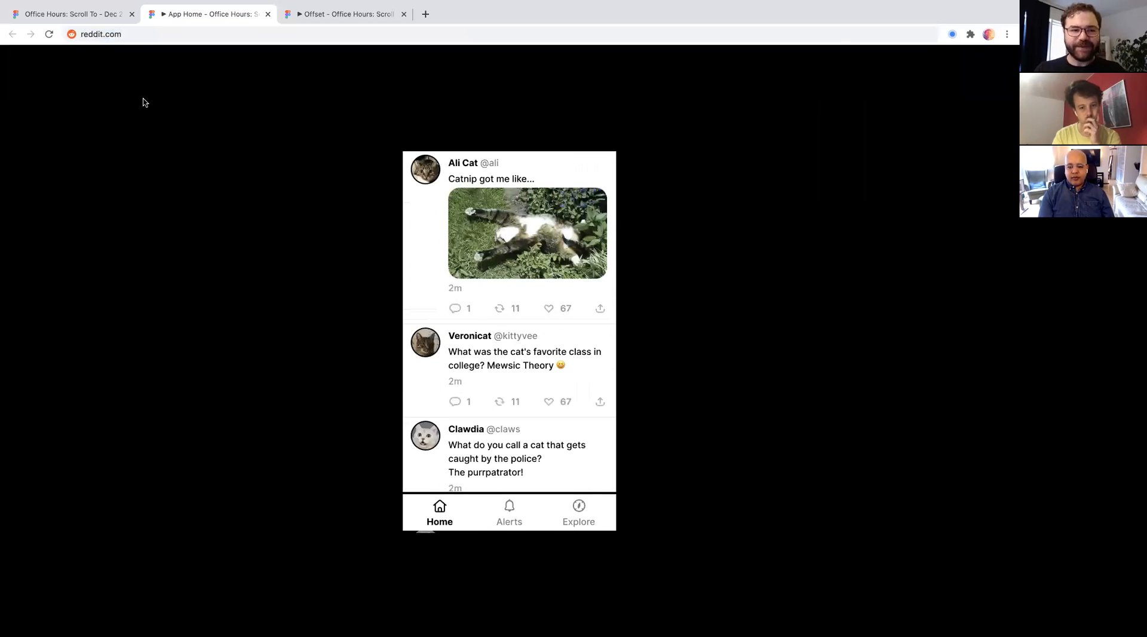
# - Return to the design file and open the Map Centering page
pyautogui.click(113, 14)
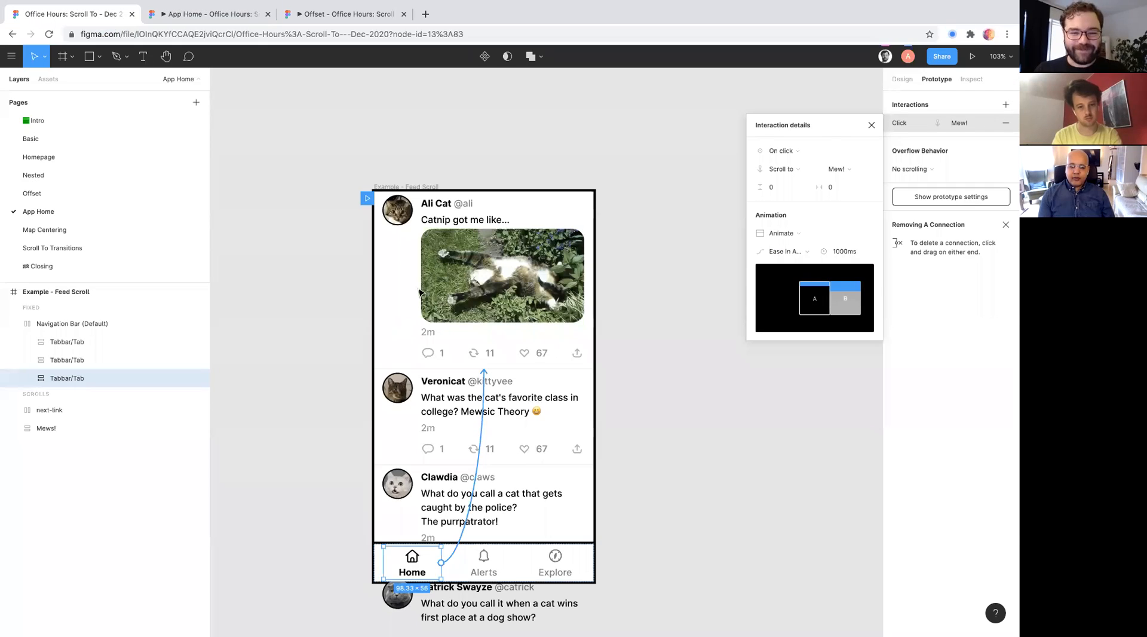
pyautogui.click(103, 229)
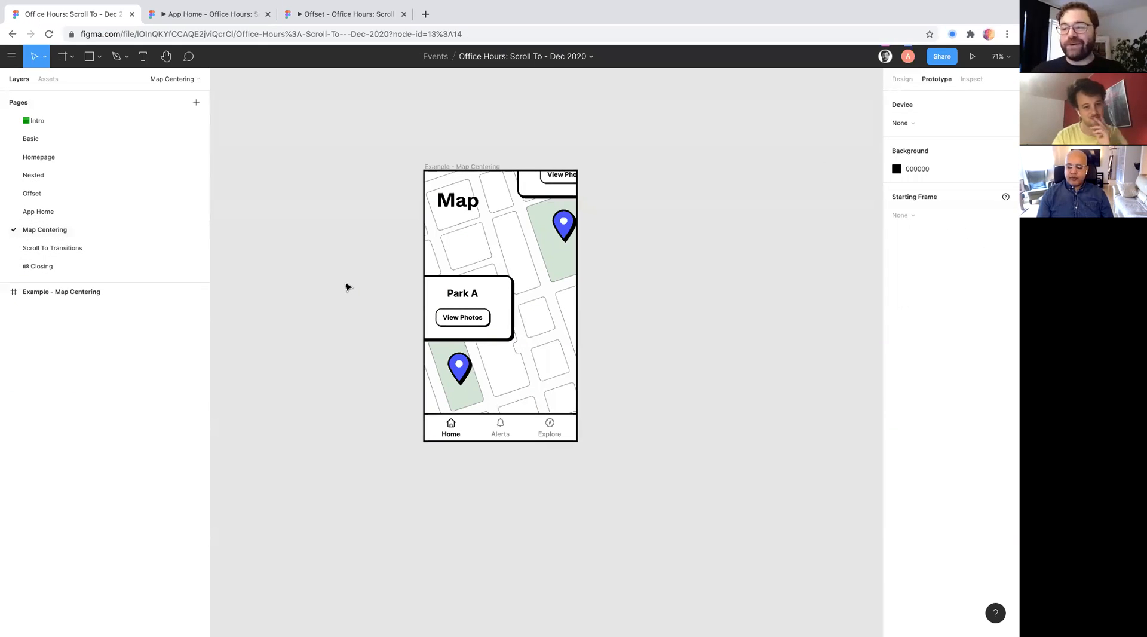
# - Close the App Home and Offset prototype preview tabs, keeping the Map Centering page open in the design file
pyautogui.hotkey('shift', '1')
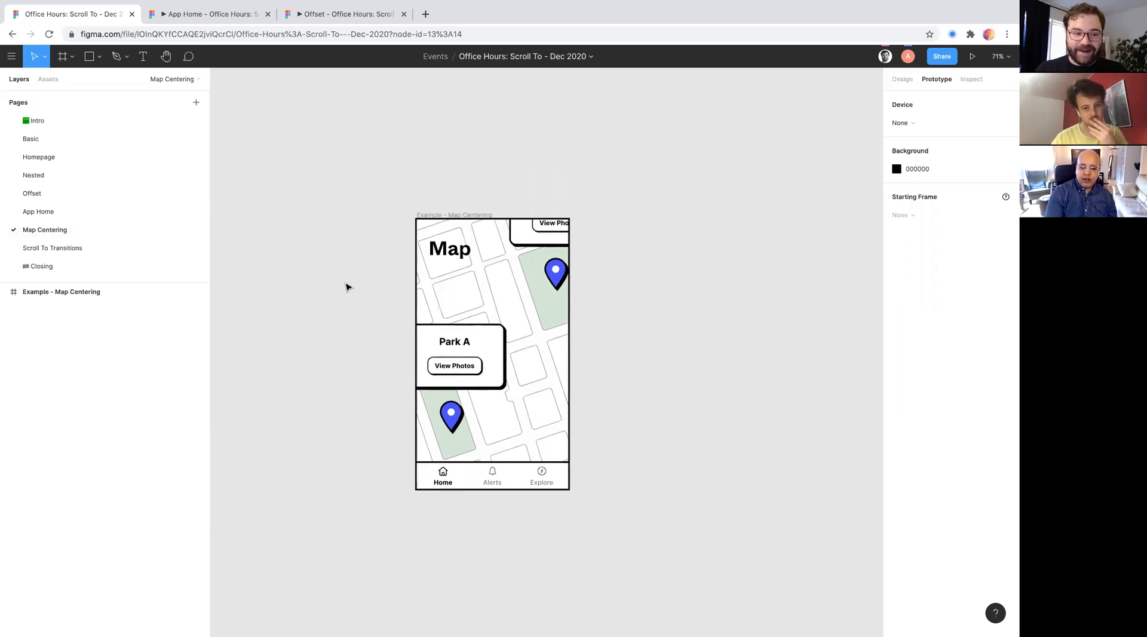
pyautogui.scroll(-1, 348, 288)
pyautogui.hscroll(1, 348, 287)
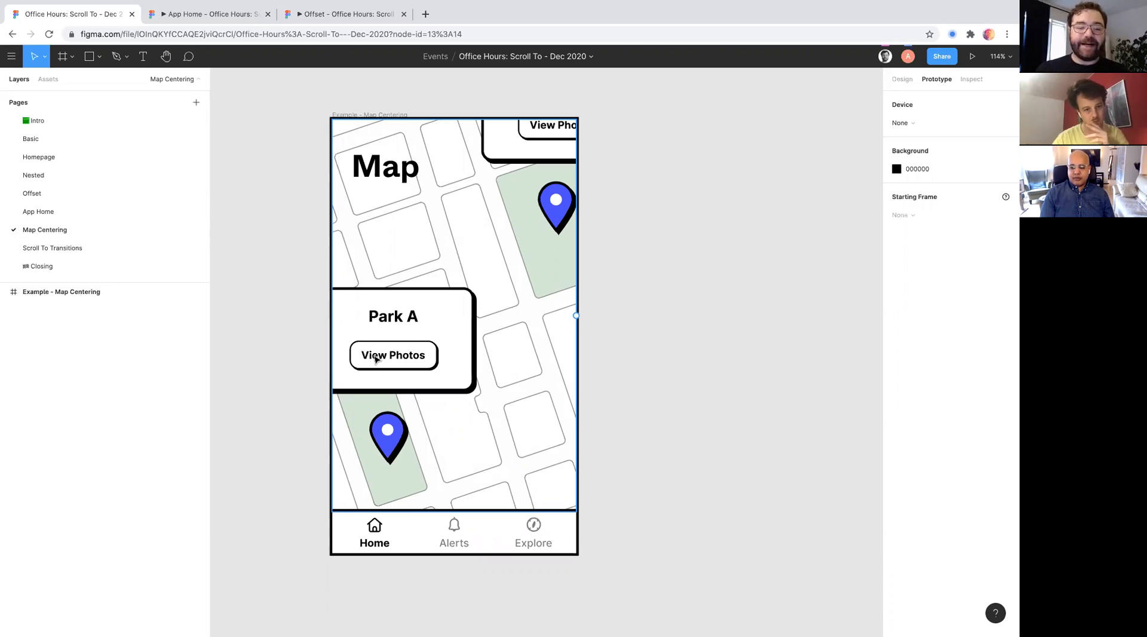
pyautogui.hscroll(-3, 493, 172)
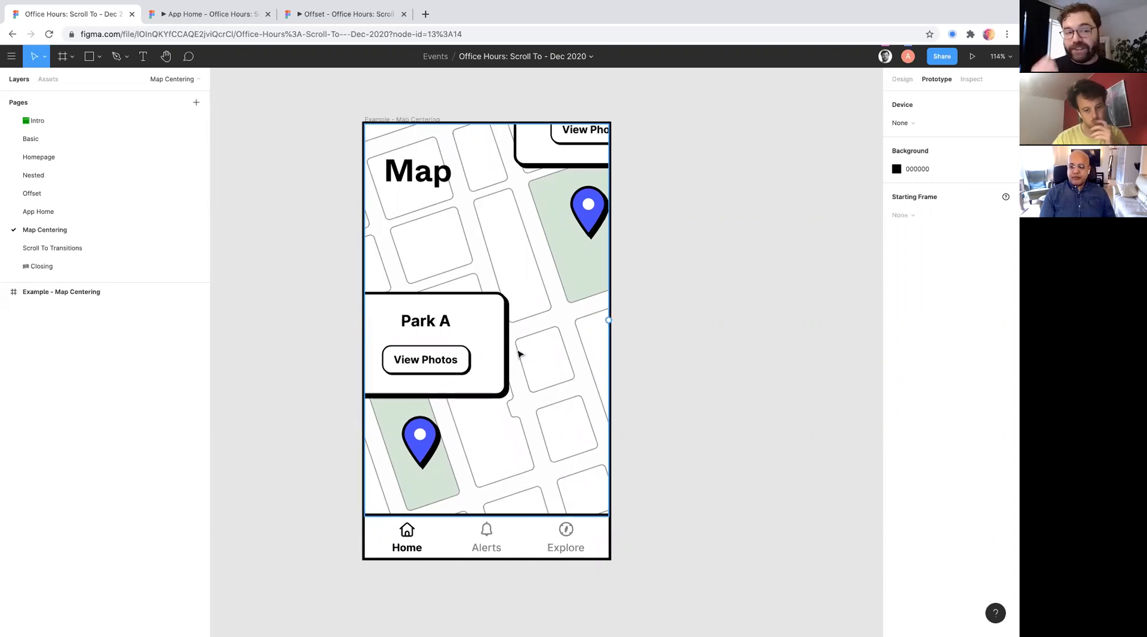
pyautogui.click(267, 14)
pyautogui.click(268, 14)
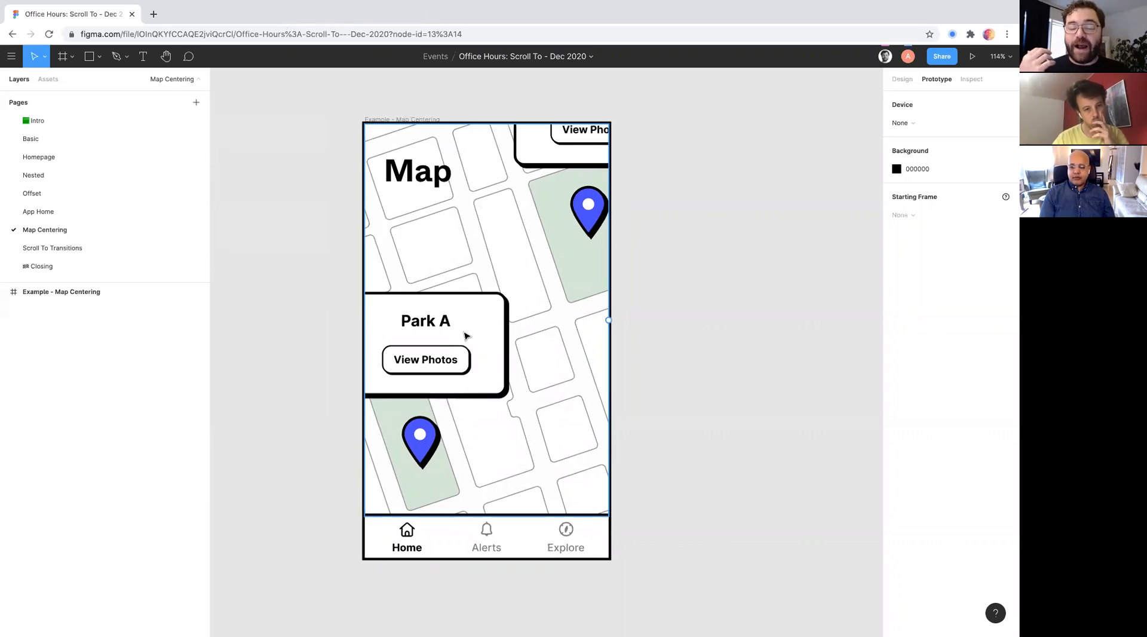
# - Launch a prototype preview of the Example - Map Centering frame and return to the design file
pyautogui.click(410, 119)
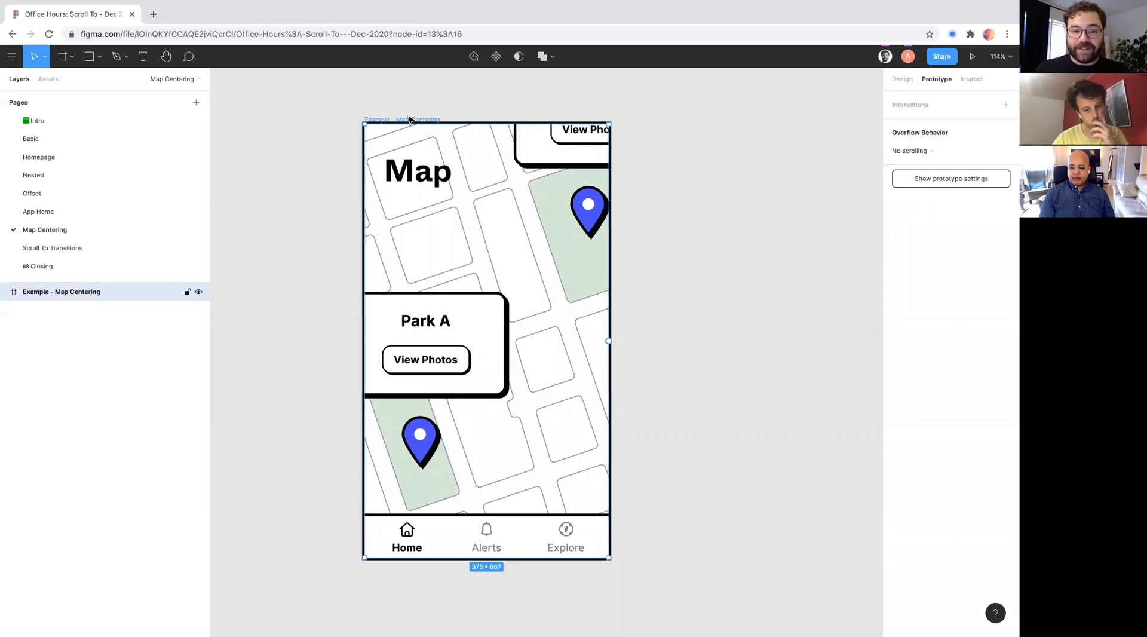
pyautogui.click(973, 56)
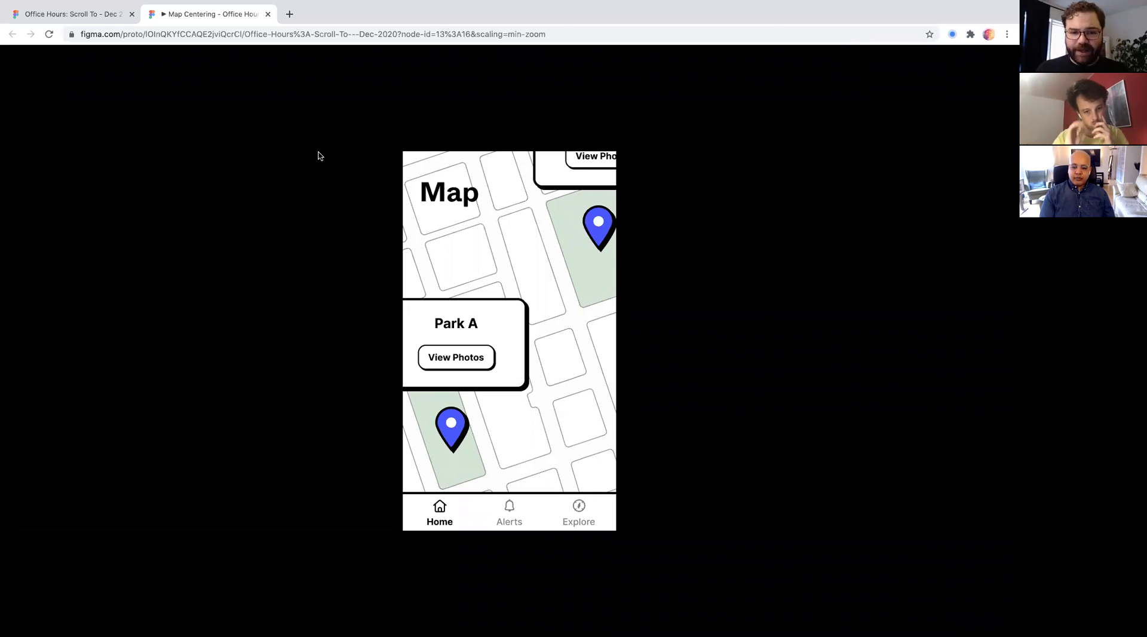
pyautogui.click(77, 38)
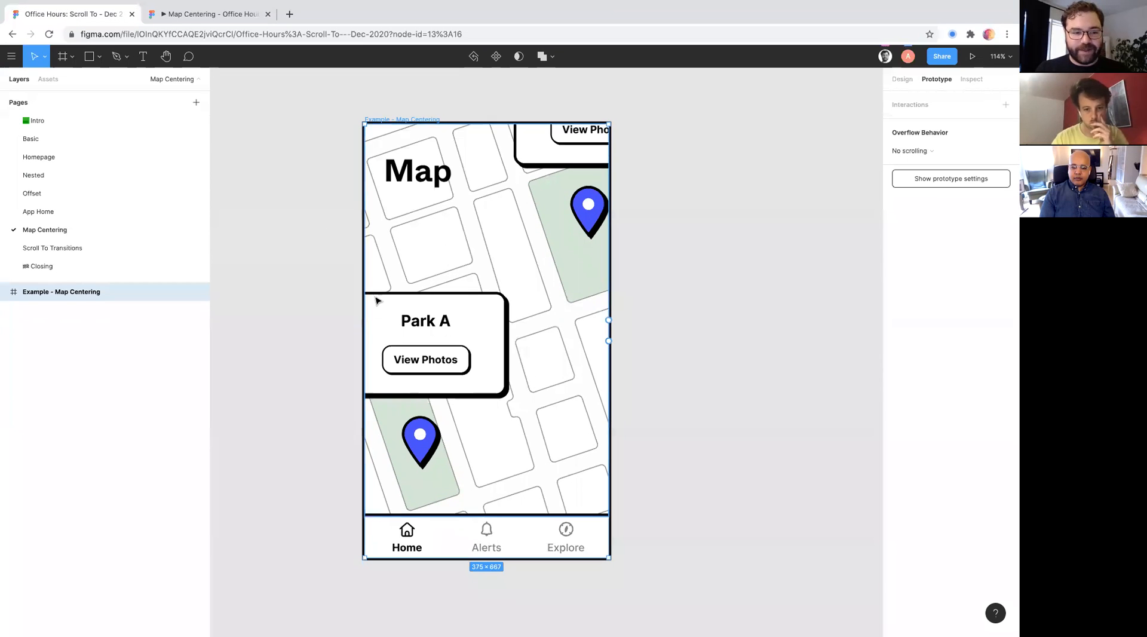
pyautogui.scroll(-1, 535, 241)
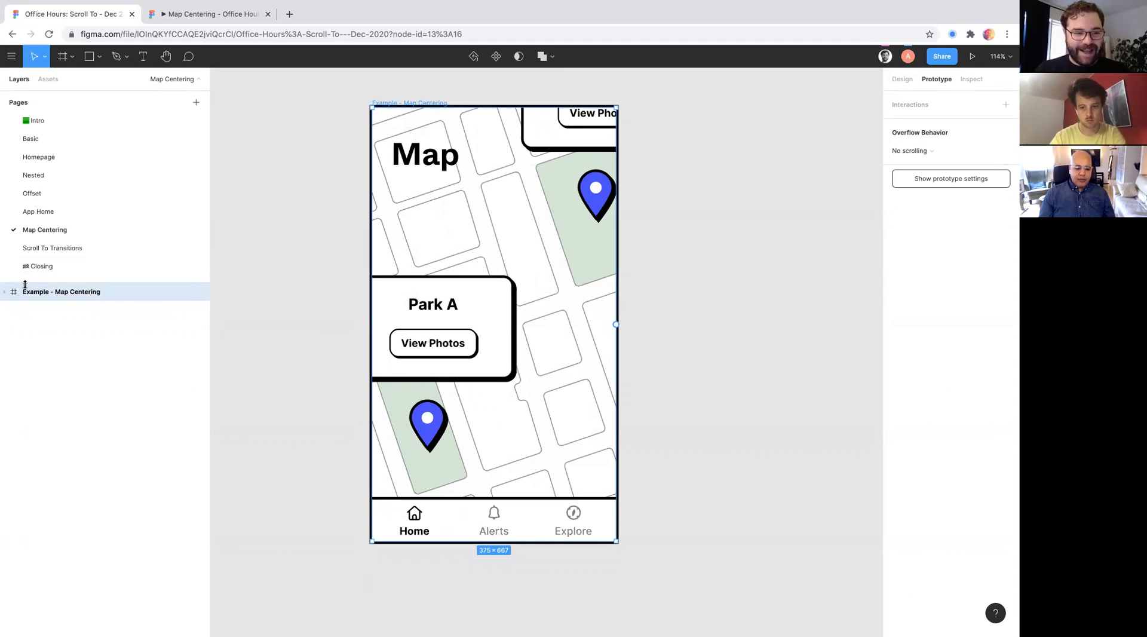
# - Expand the layers of the Example - Map Centering frame and select the frame itself
pyautogui.click(9, 293)
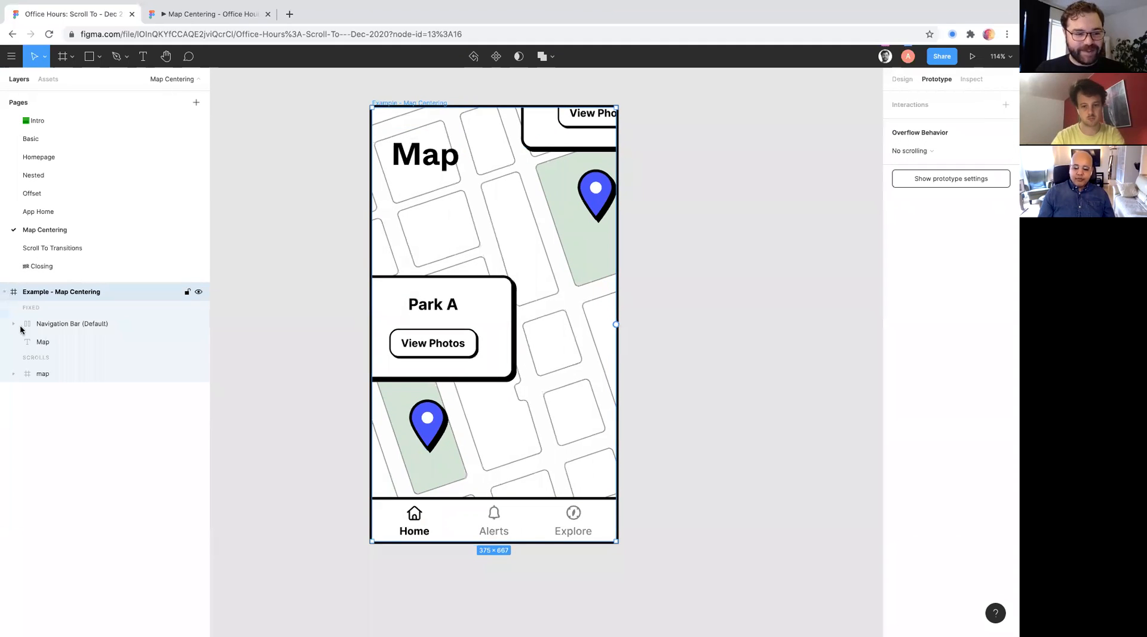
pyautogui.click(56, 326)
pyautogui.click(56, 293)
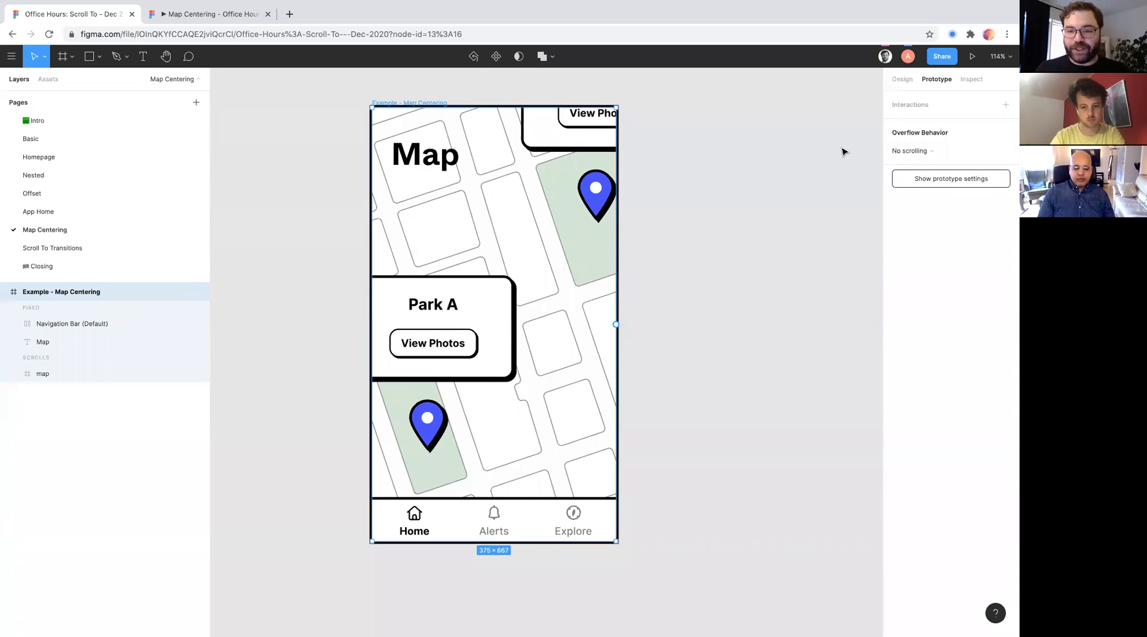
# - Try horizontal and vertical scrolling on the Example - Map Centering frame, compare it with the nested map layer, and restore No scrolling
pyautogui.click(914, 151)
pyautogui.click(930, 192)
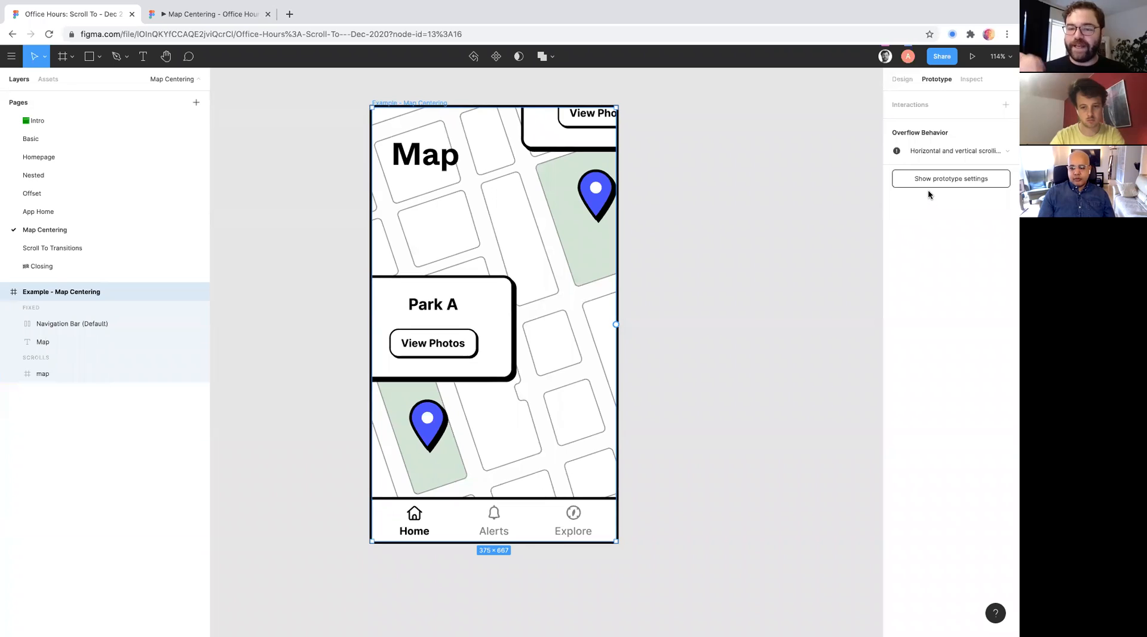
pyautogui.click(60, 340)
pyautogui.click(52, 373)
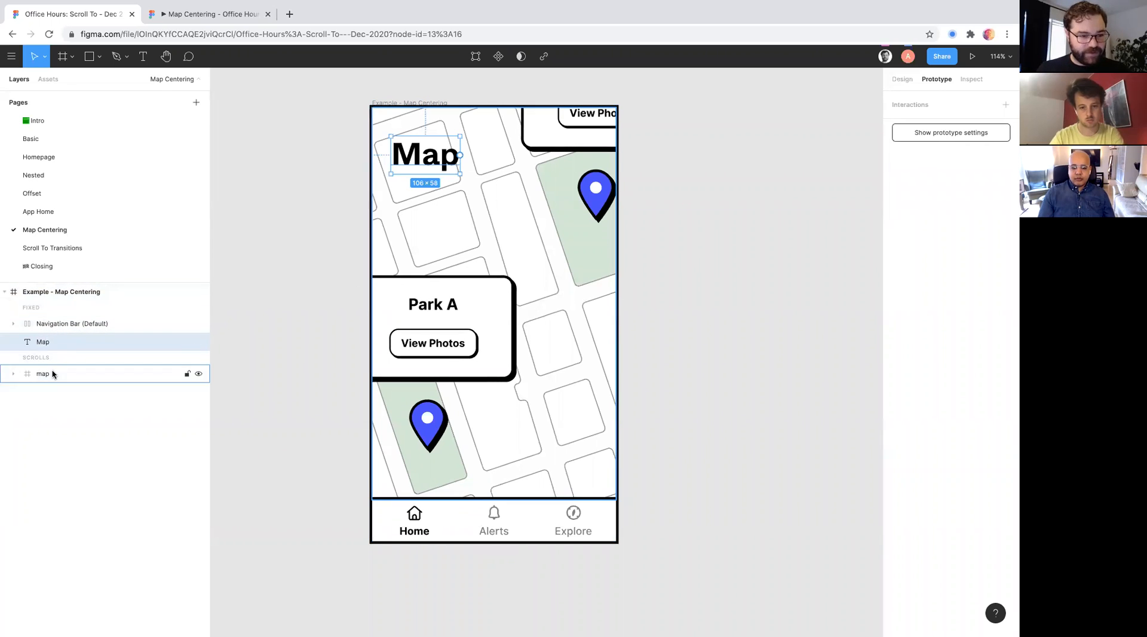
pyautogui.click(58, 295)
pyautogui.click(964, 150)
pyautogui.click(960, 108)
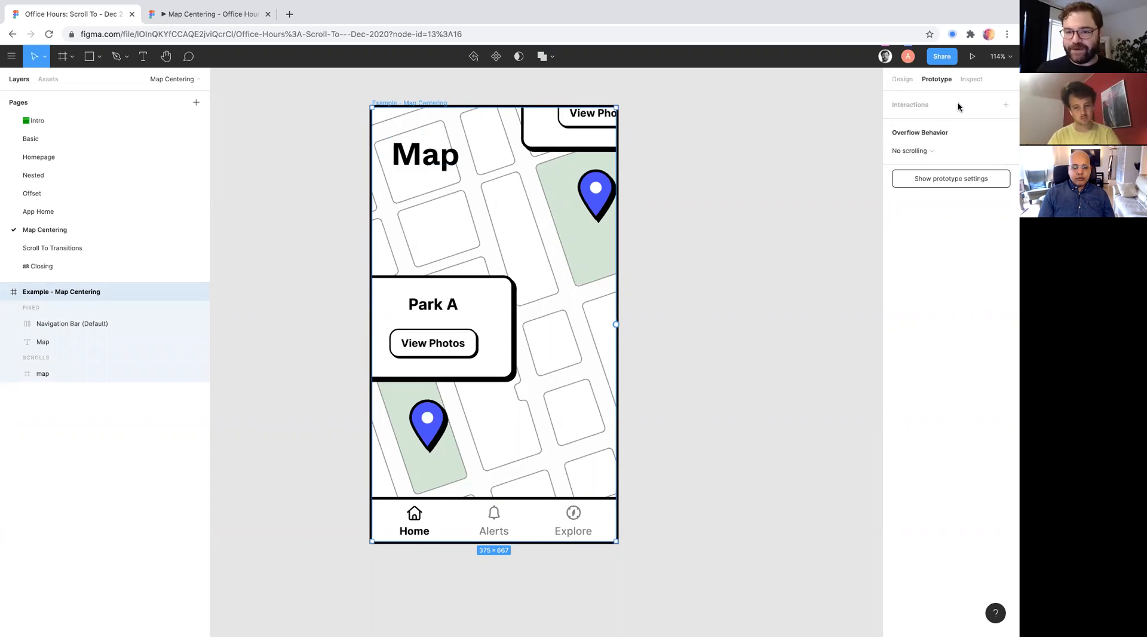
# - Expand the nested map frame's layers and select the upper pin inside it
pyautogui.click(70, 370)
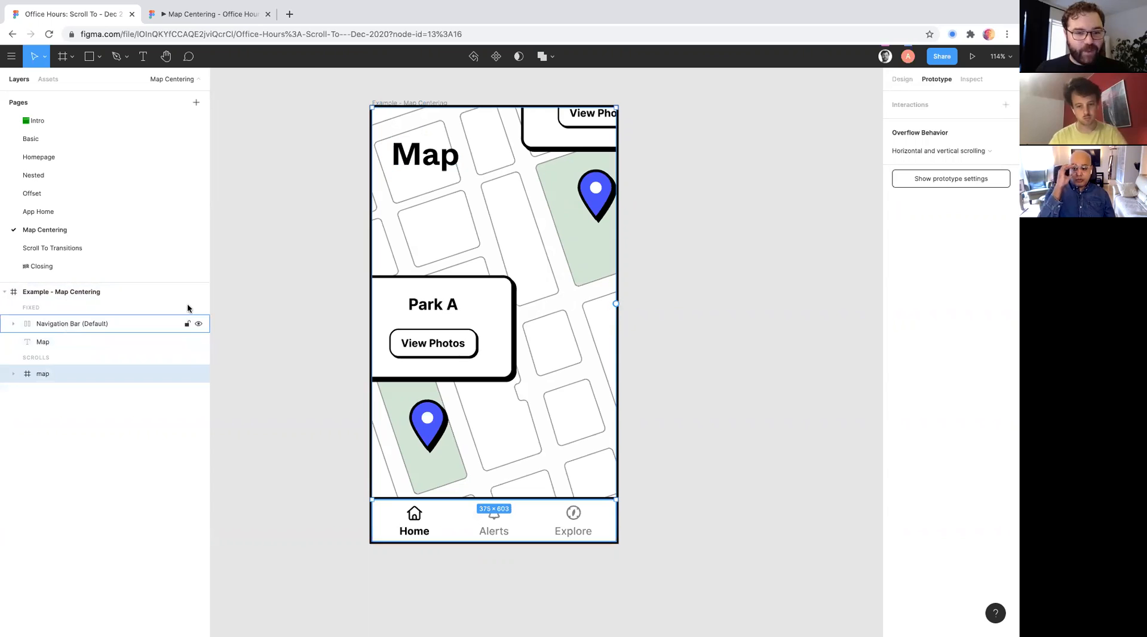
pyautogui.click(13, 373)
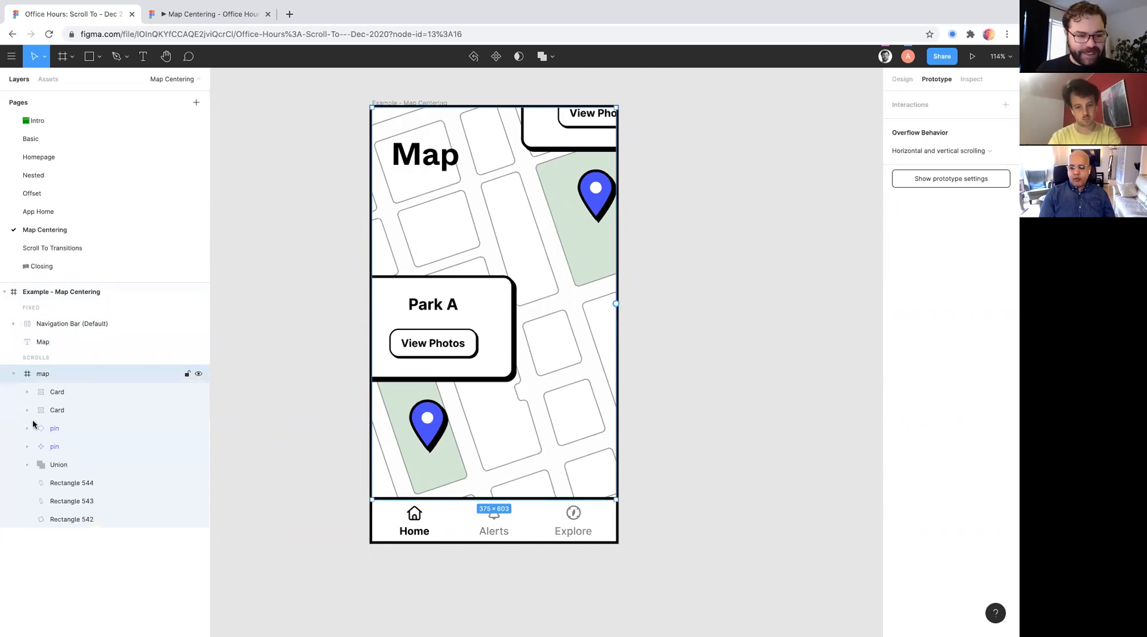
pyautogui.click(420, 428)
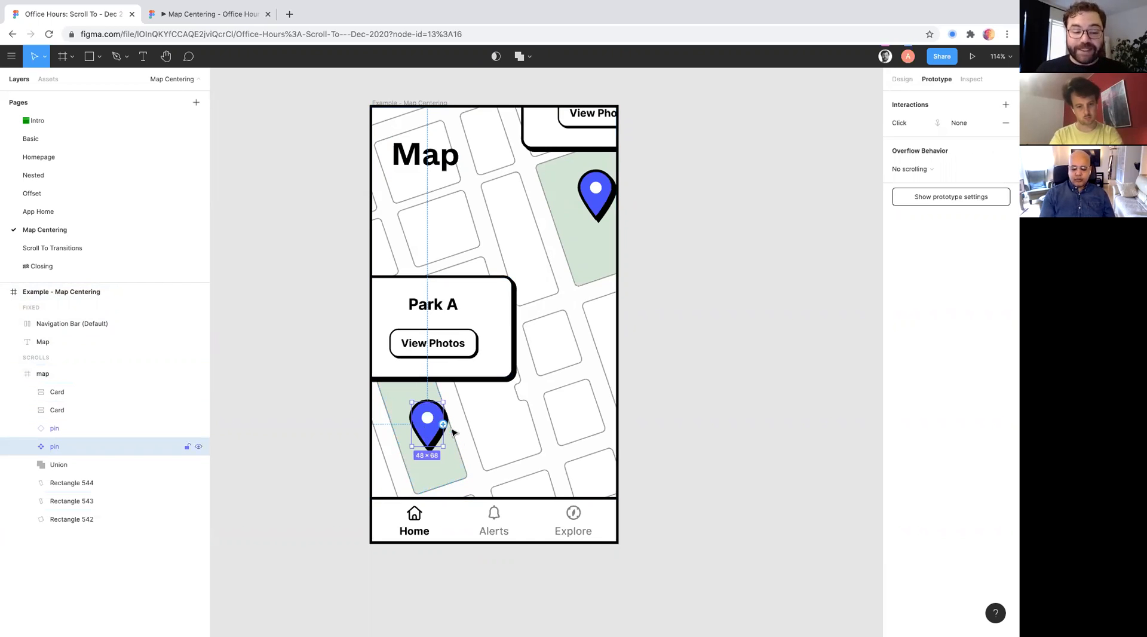
pyautogui.click(599, 196)
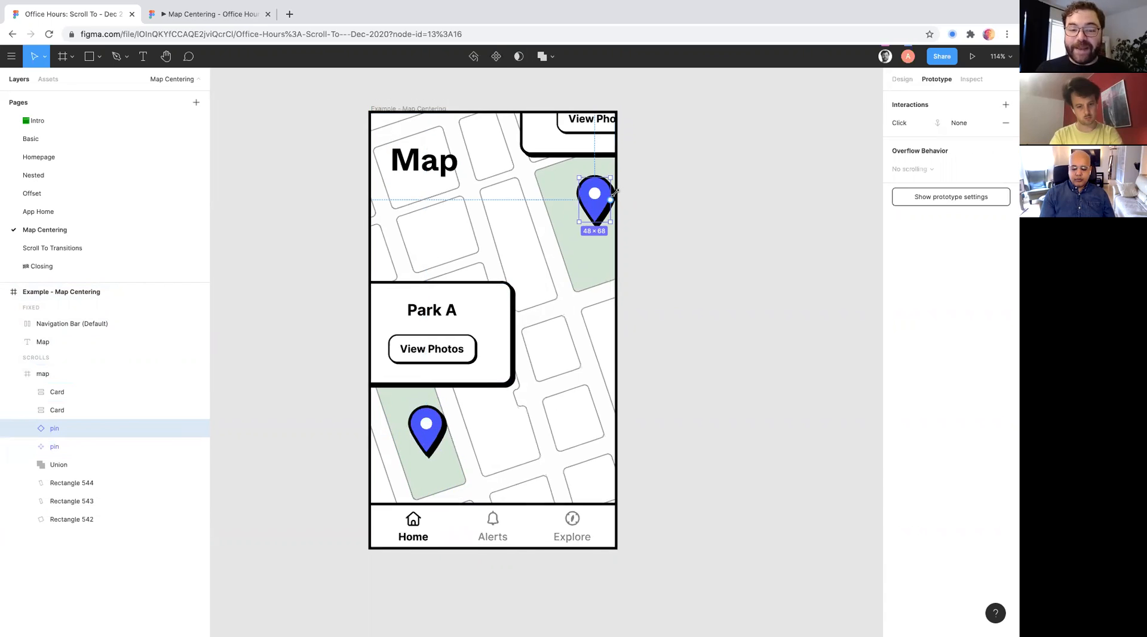
pyautogui.scroll(1, 615, 191)
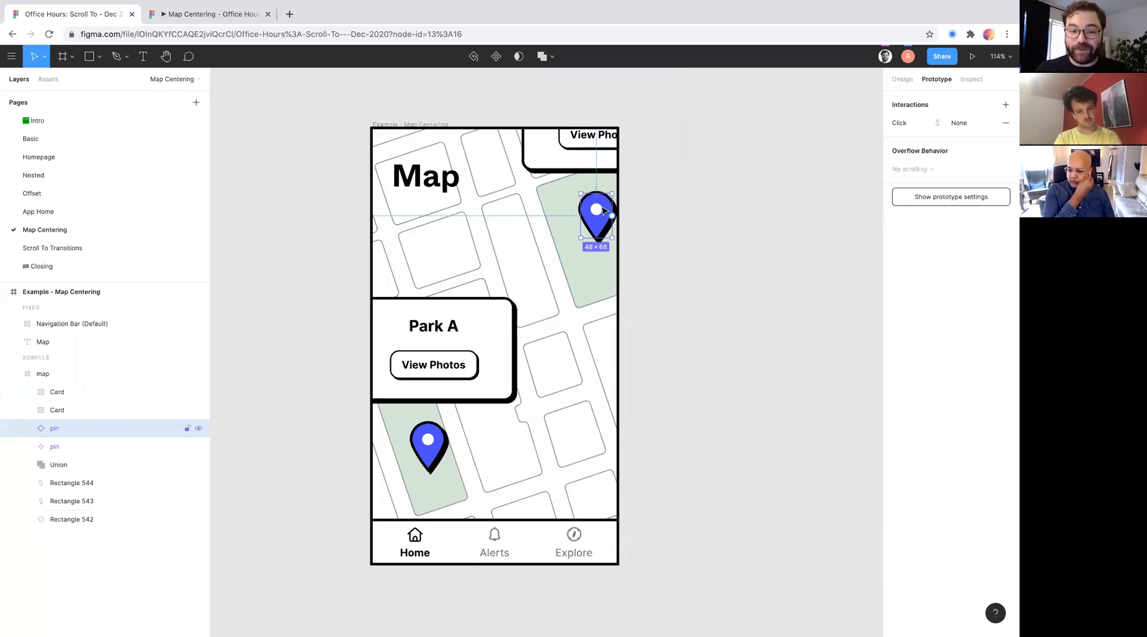
# - Remove the upper pin's unconnected drag and click interactions and connect it to the card above with an on-click Scroll to interaction
pyautogui.moveTo(613, 215); pyautogui.dragTo(594, 170)
pyautogui.scroll(2, 598, 161)
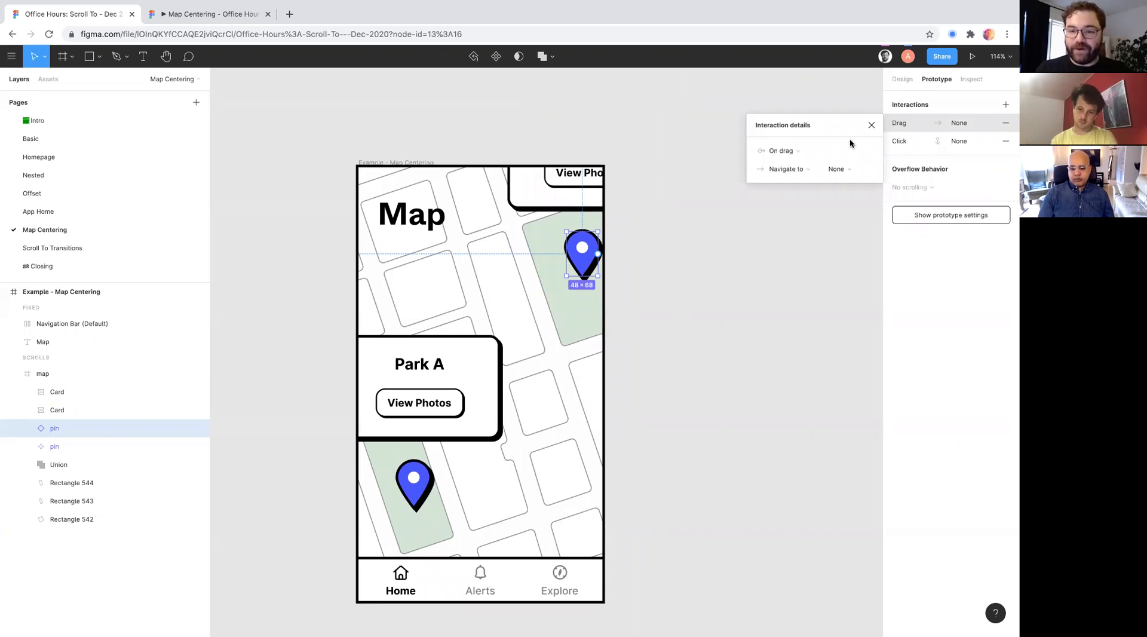
pyautogui.click(872, 125)
pyautogui.click(1006, 123)
pyautogui.click(1006, 124)
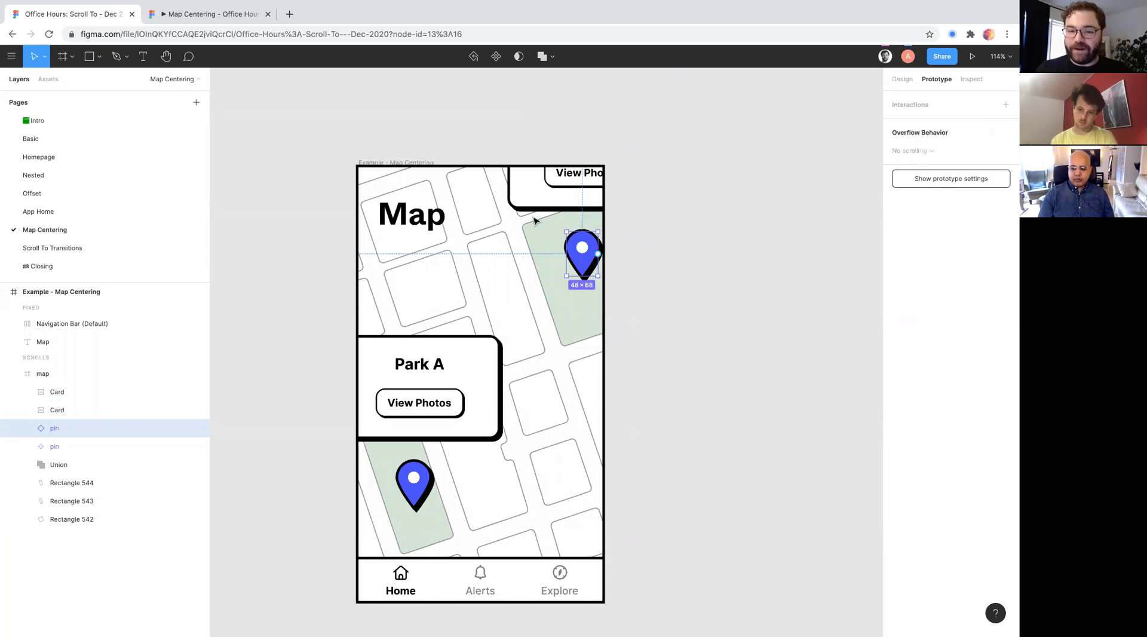
pyautogui.moveTo(598, 253); pyautogui.dragTo(542, 201)
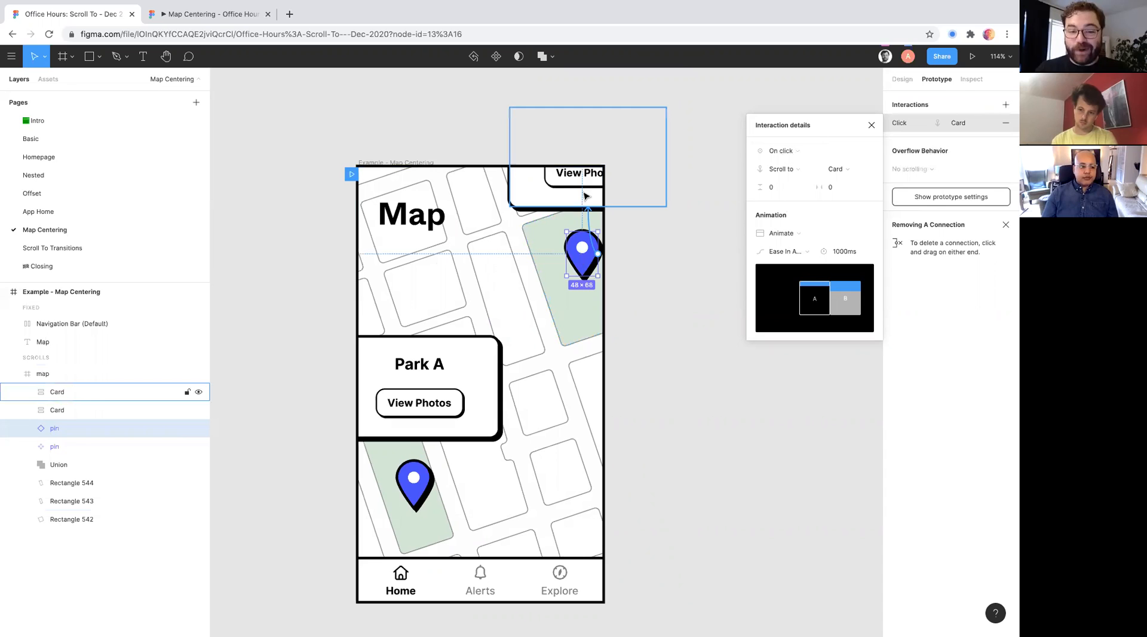
pyautogui.click(670, 261)
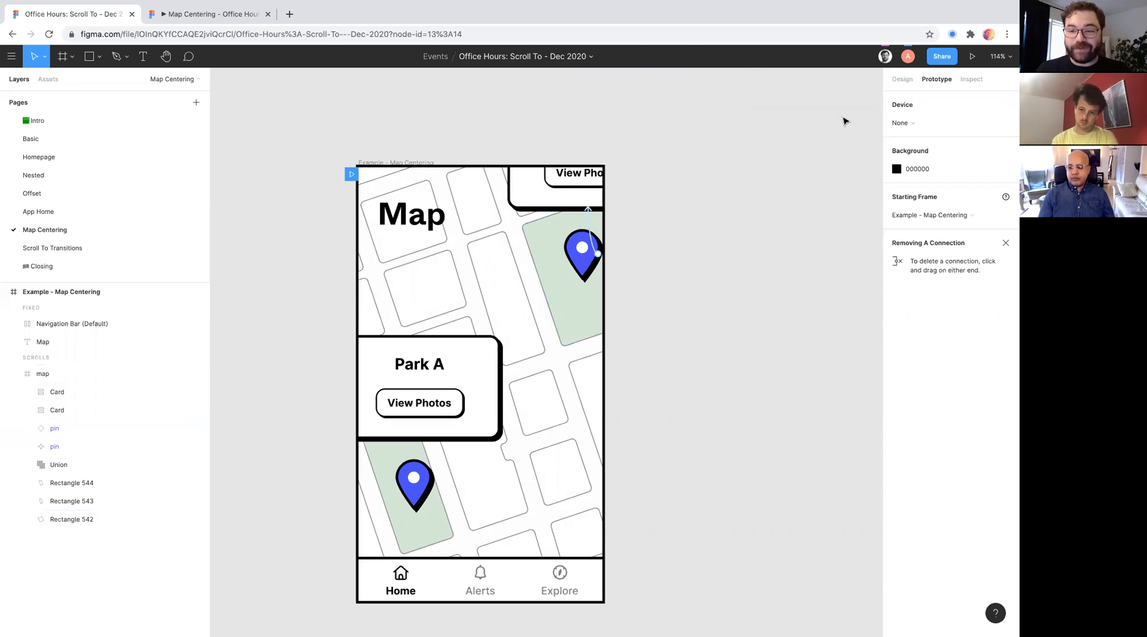
# - Test the upper pin's Scroll to interaction in the Map Centering preview, restarting the prototype between tries
pyautogui.click(192, 14)
pyautogui.click(600, 236)
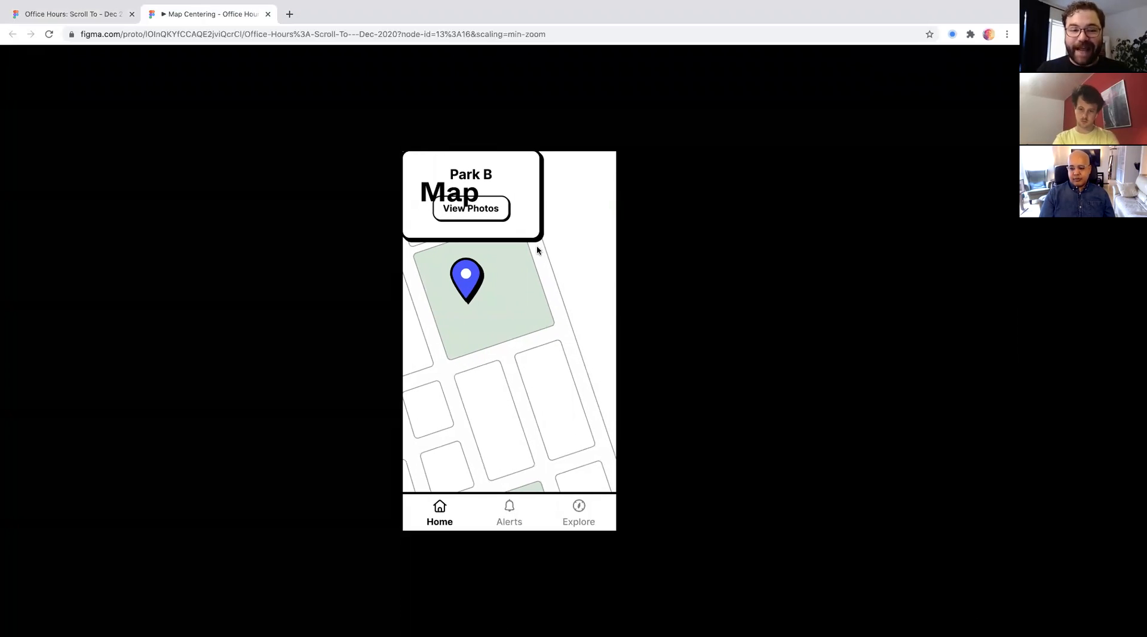
pyautogui.press('r')
pyautogui.click(600, 223)
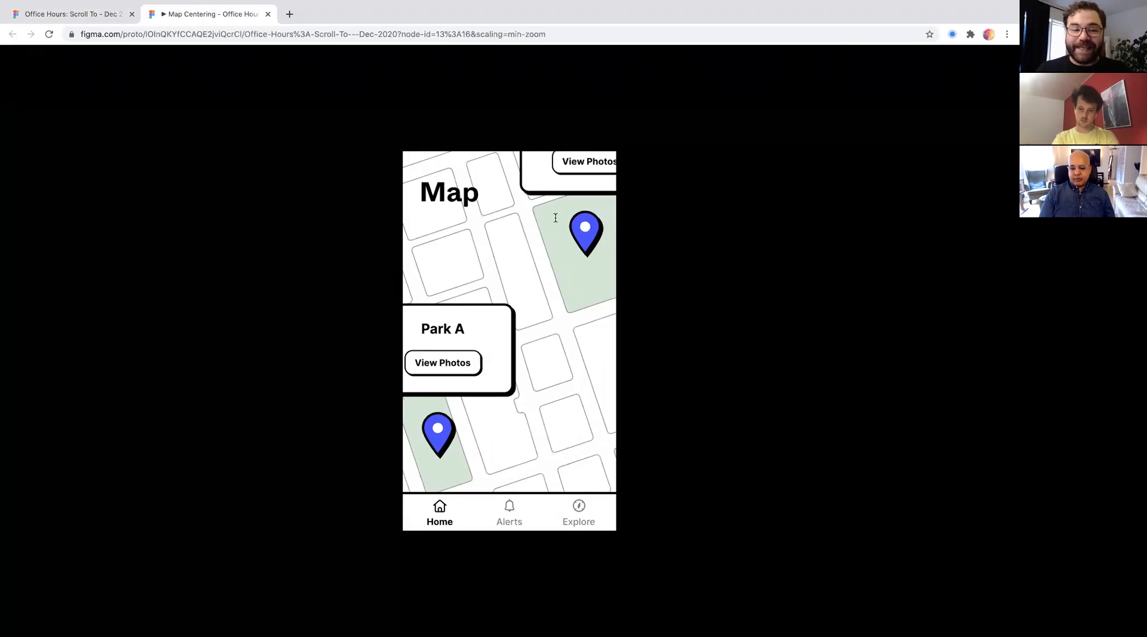
# - Return to the design file, select the upper pin, and open the details of its Scroll to connection
pyautogui.click(83, 40)
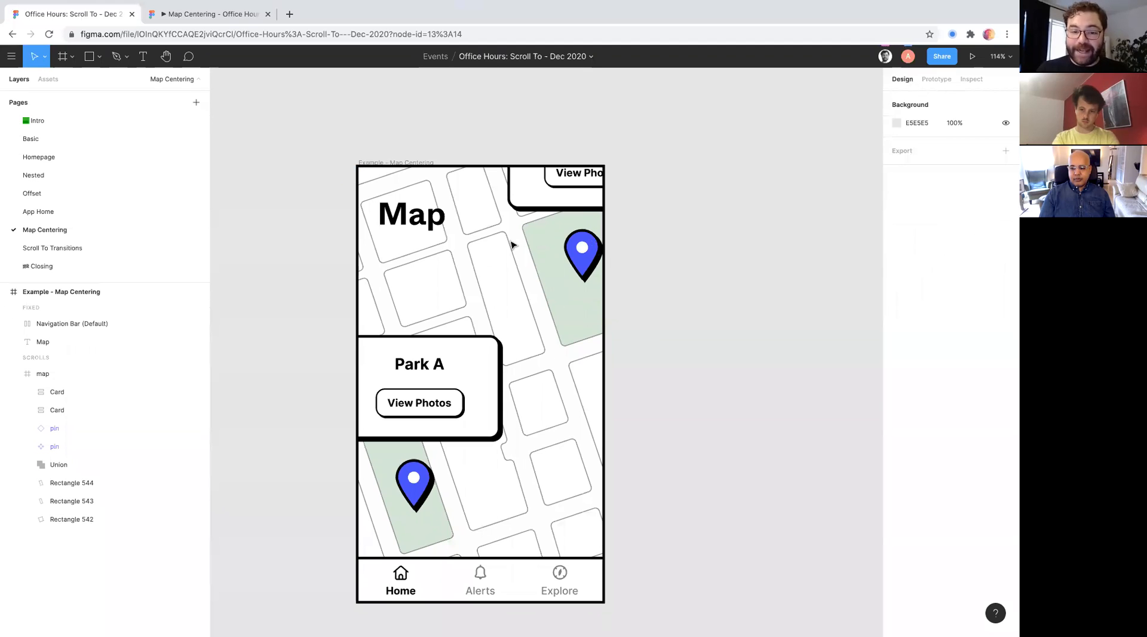
pyautogui.click(593, 255)
pyautogui.click(594, 255)
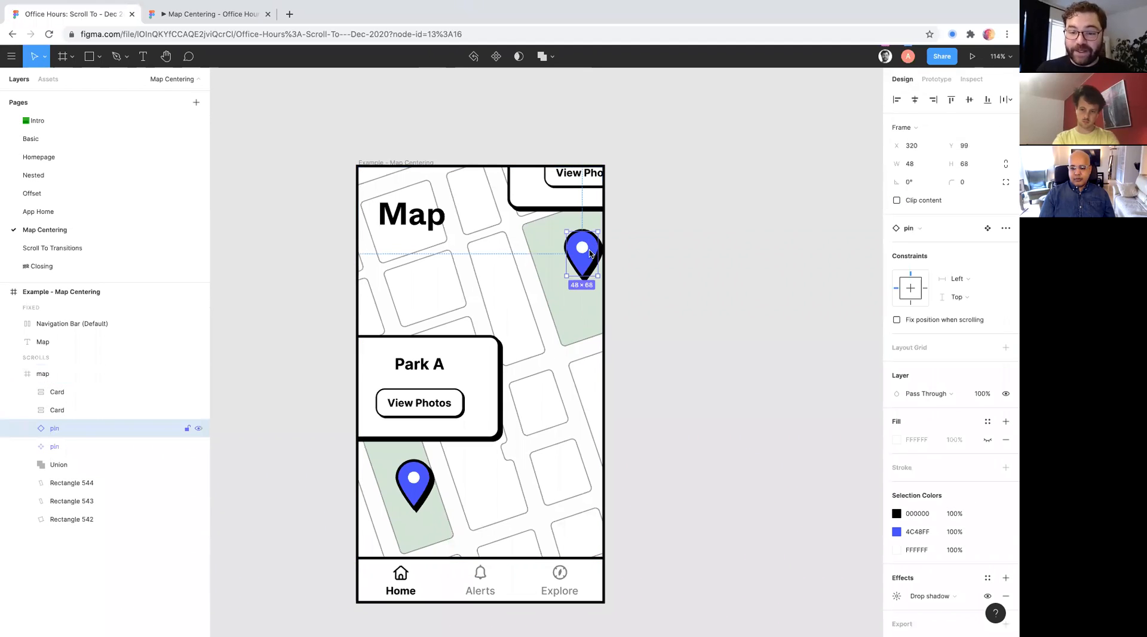
pyautogui.click(936, 79)
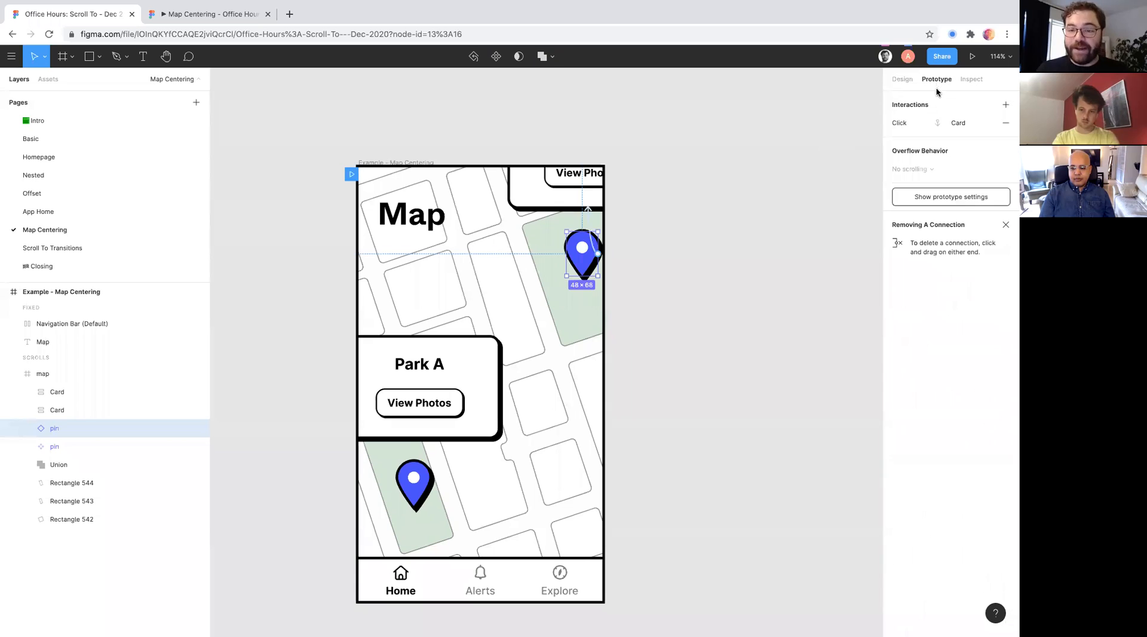
pyautogui.click(588, 228)
# - Try a vertical offset of 60 and a horizontal offset of 120 on the pin's Scroll to interaction
pyautogui.click(783, 189)
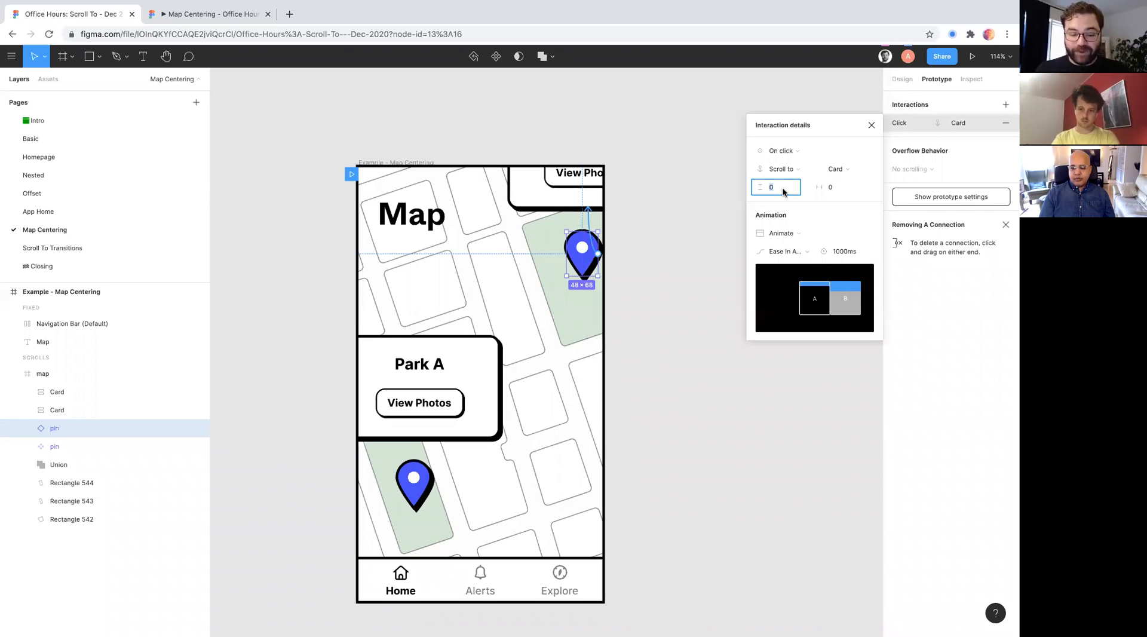
pyautogui.press('Tab')
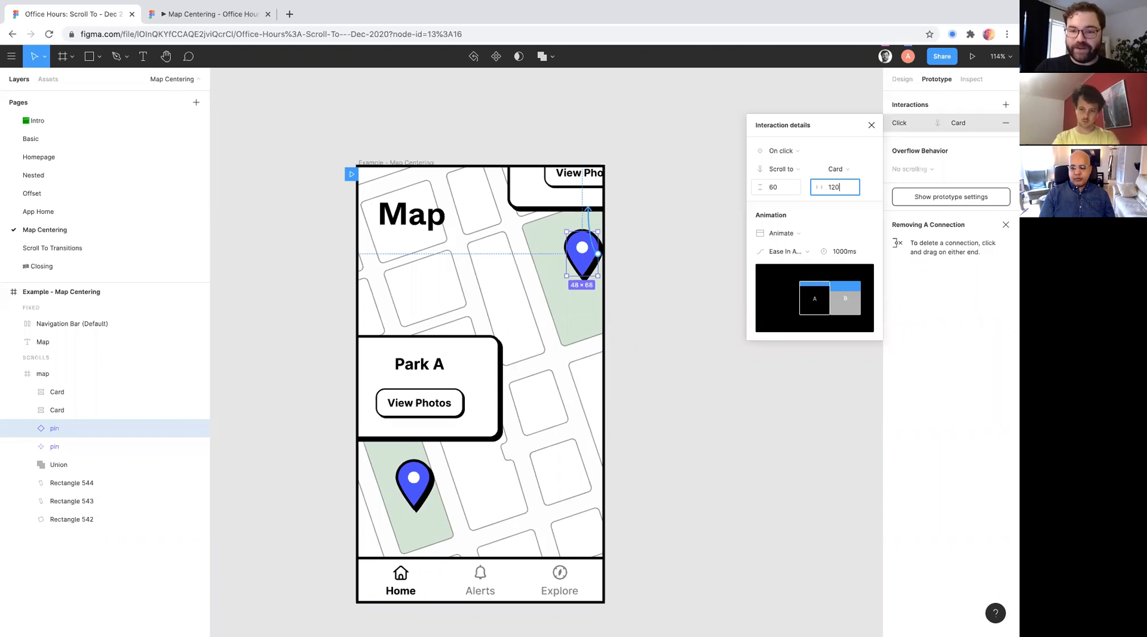
pyautogui.press('Return')
# - Set the pin's Scroll to offsets to 120 vertical and 60 horizontal
pyautogui.click(840, 194)
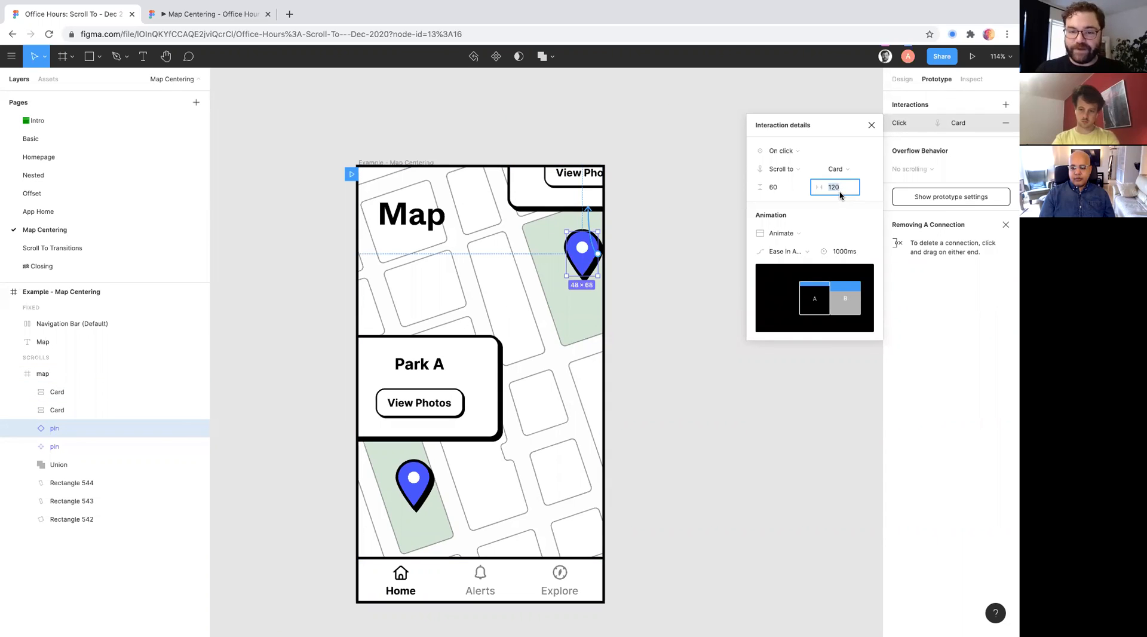
pyautogui.click(781, 190)
pyautogui.write('12')
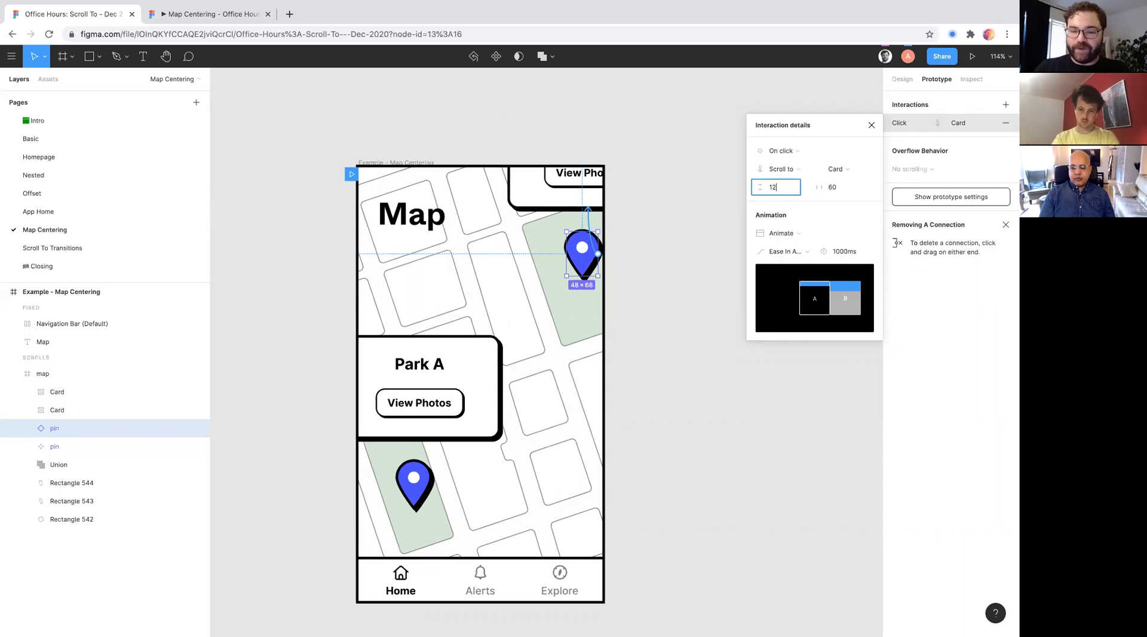
pyautogui.press('Return')
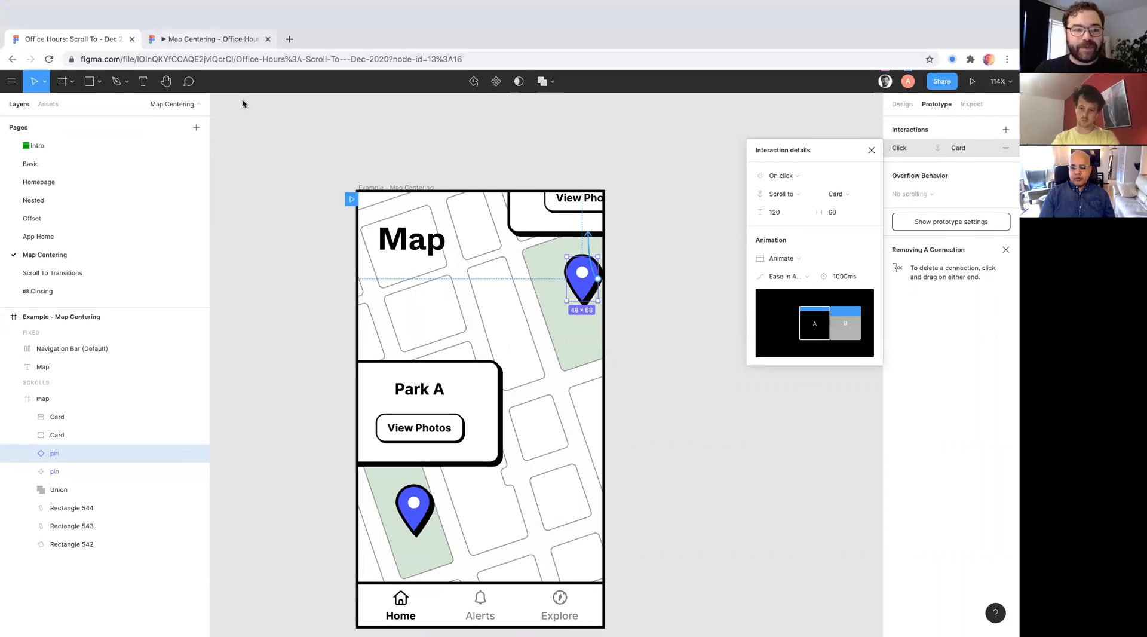
# - Test the upper pin's offset Scroll to interaction in the Map Centering preview
pyautogui.click(214, 20)
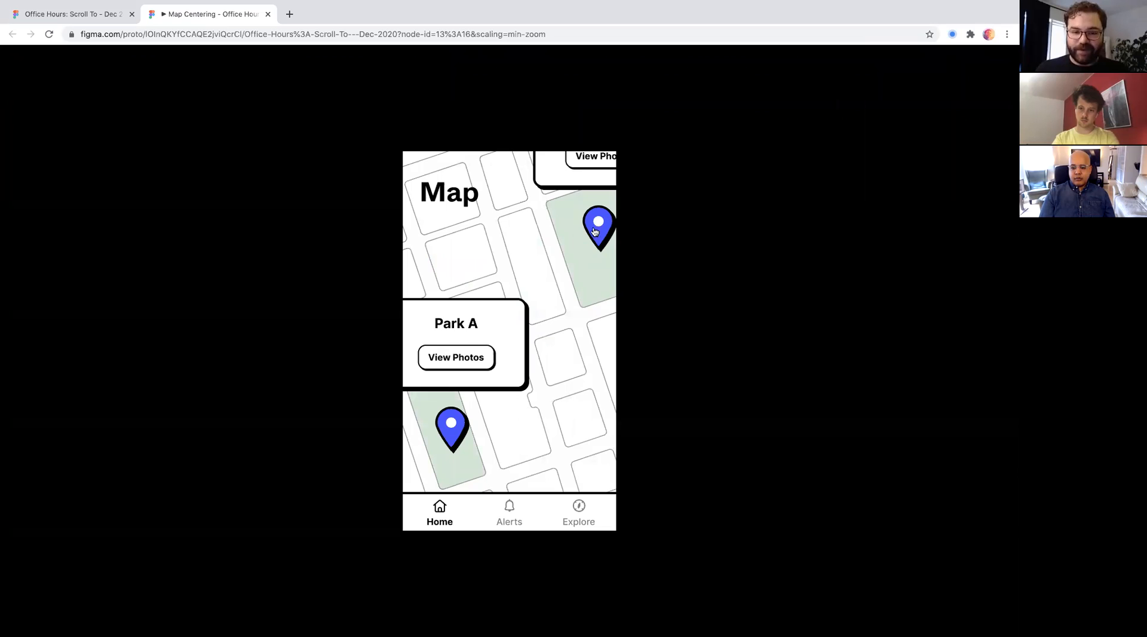
pyautogui.click(595, 232)
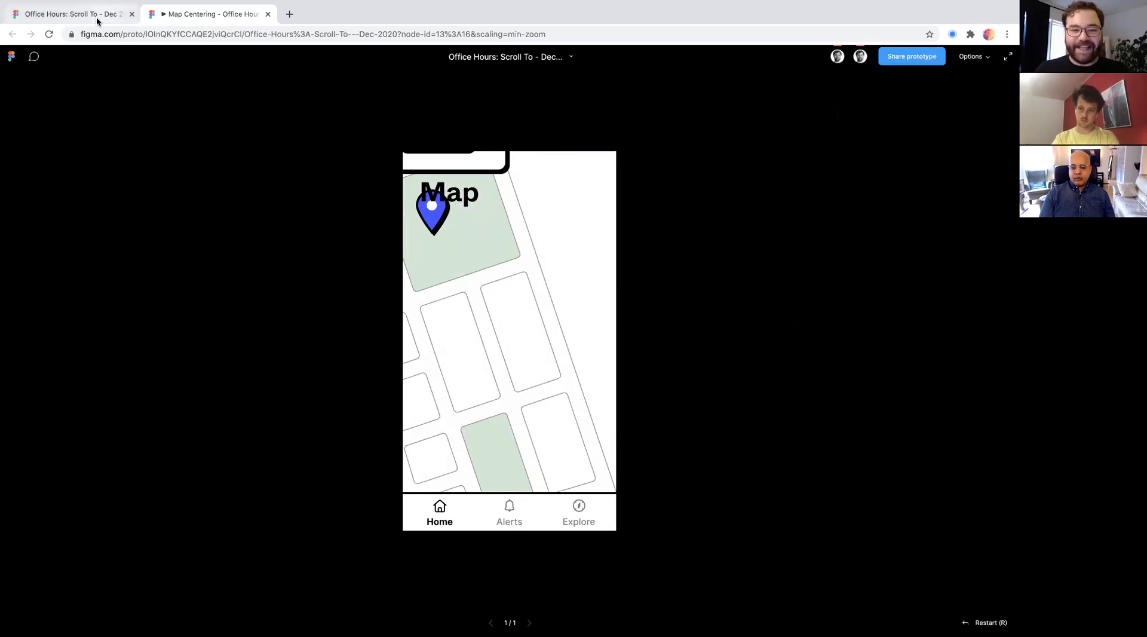
# - Set the upper pin's vertical Scroll to offset to -120 and test the pin in the Map Centering preview
pyautogui.click(97, 22)
pyautogui.click(844, 183)
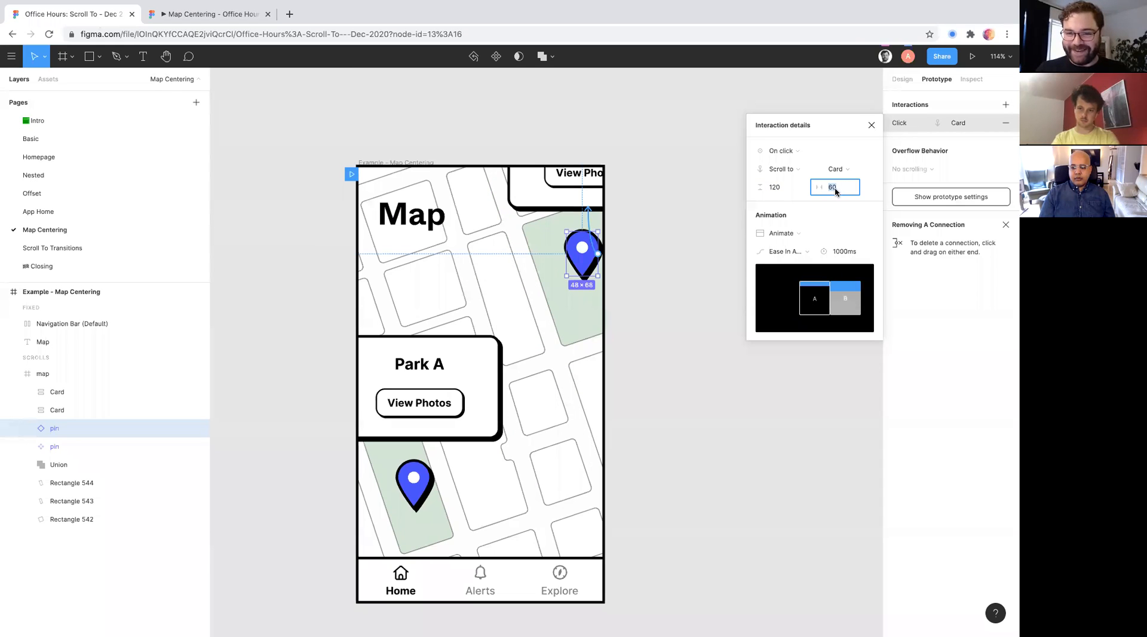
pyautogui.click(772, 191)
pyautogui.write('--')
pyautogui.click(597, 176)
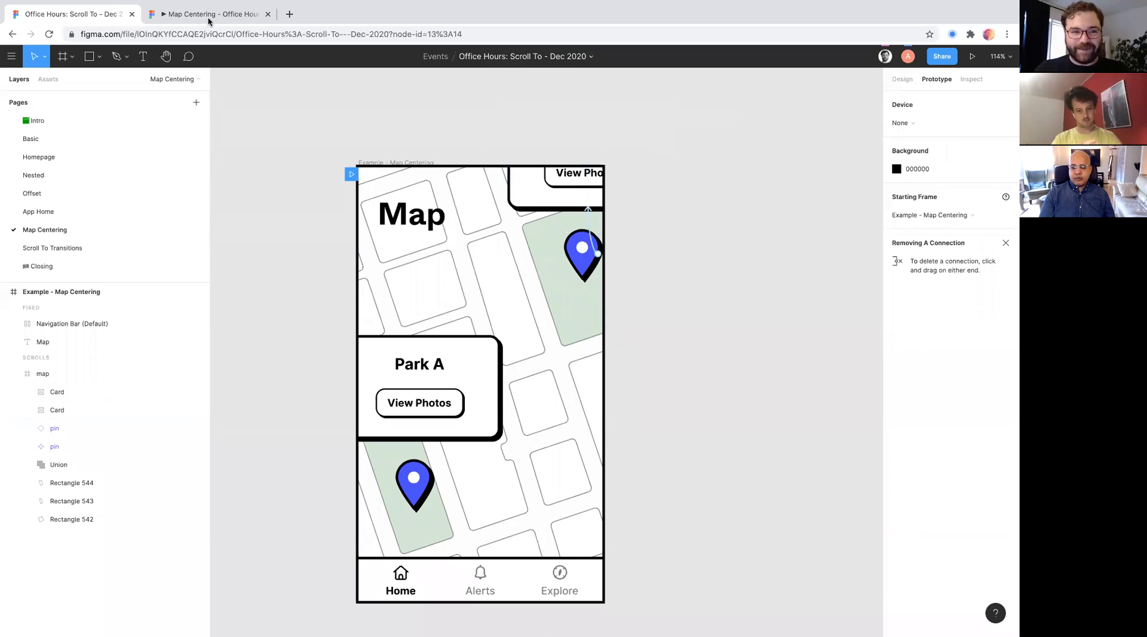
pyautogui.click(212, 15)
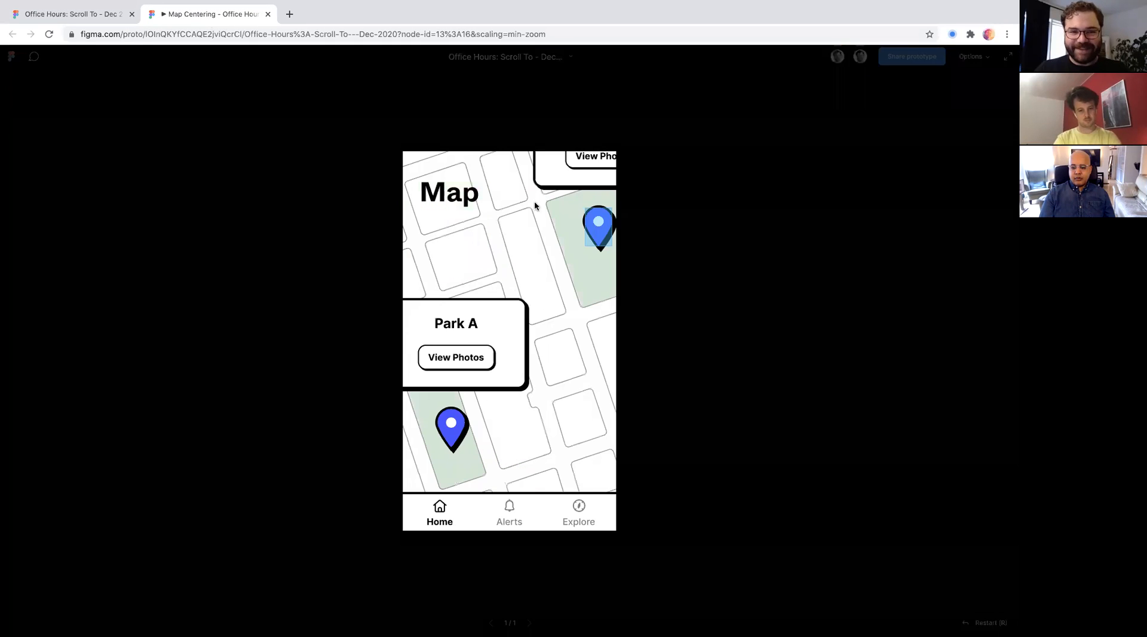
pyautogui.click(599, 229)
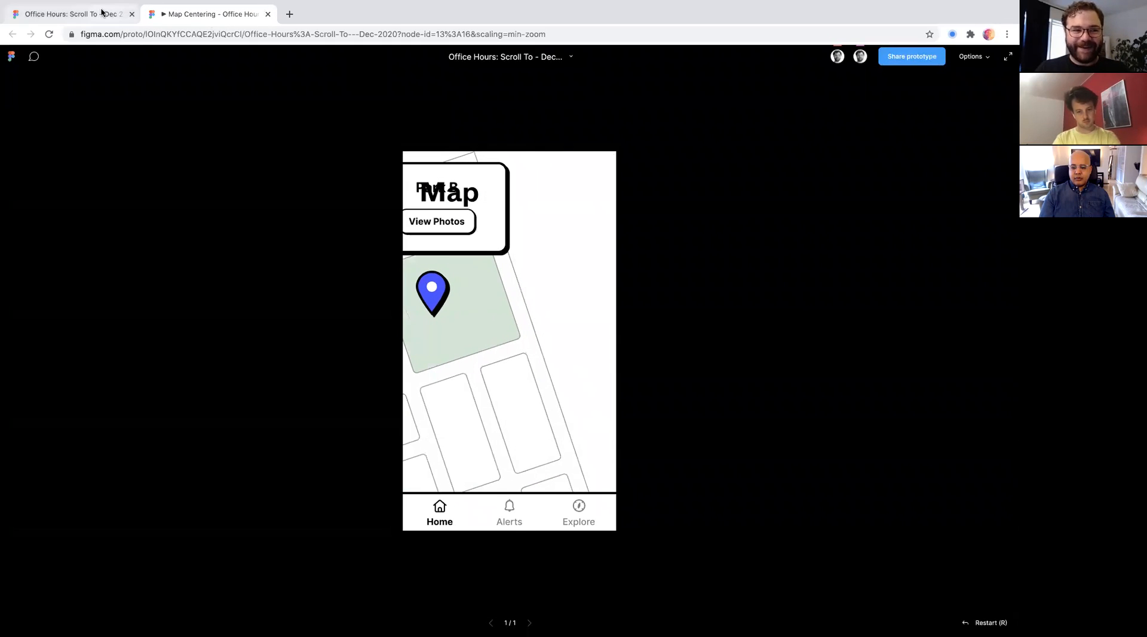
# - Set the upper pin's horizontal Scroll to offset to -60 and test the pin again in the preview
pyautogui.click(72, 14)
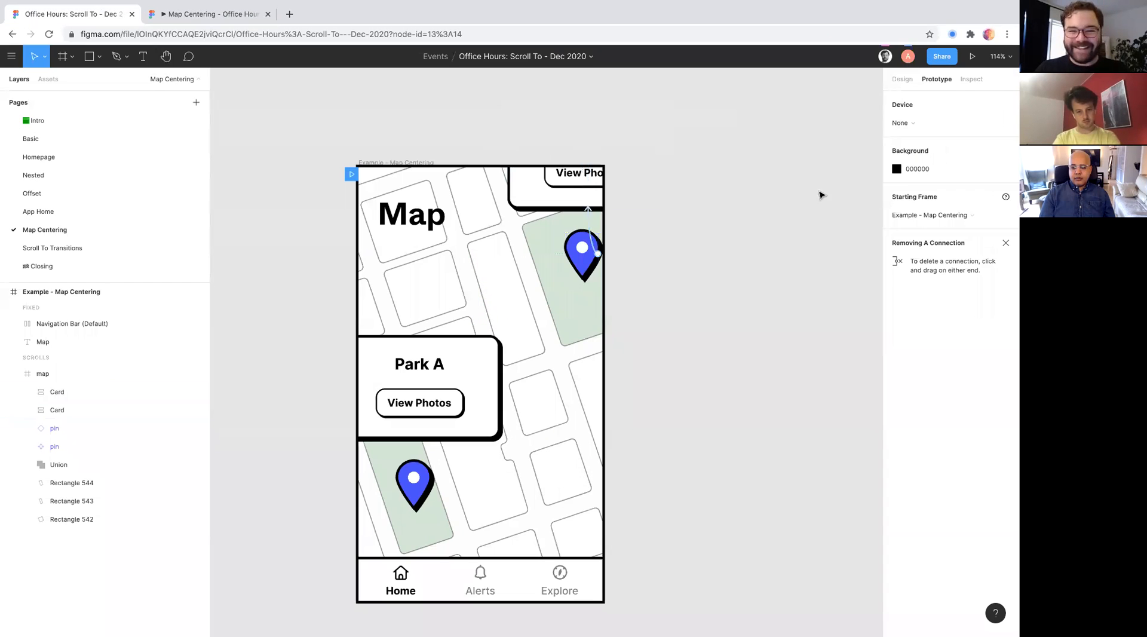
pyautogui.click(592, 236)
pyautogui.click(837, 190)
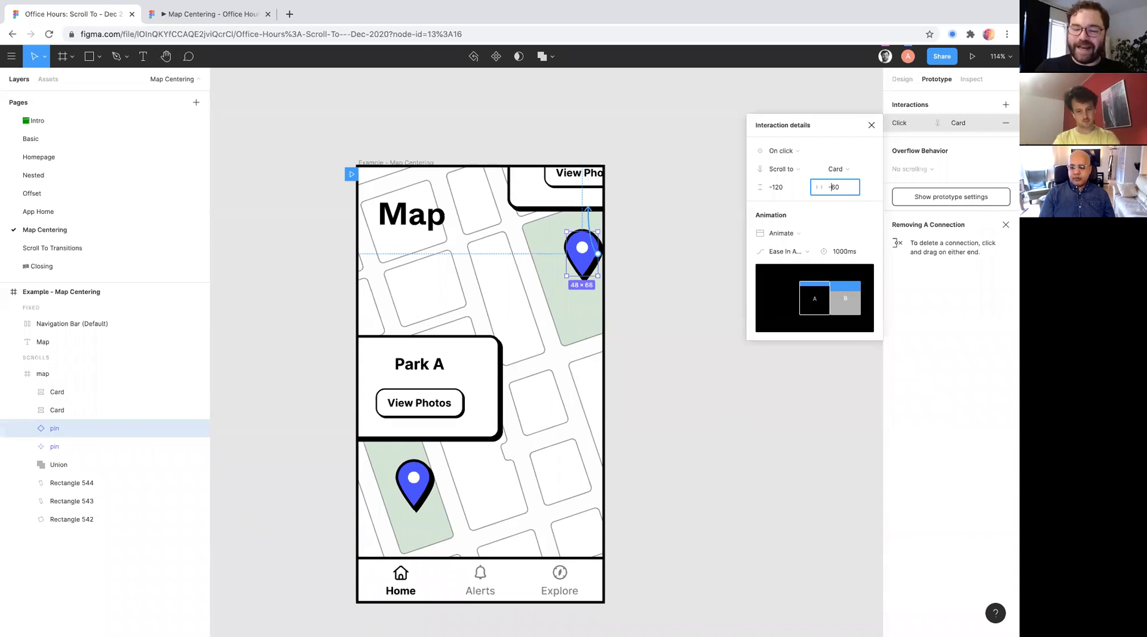
pyautogui.click(209, 13)
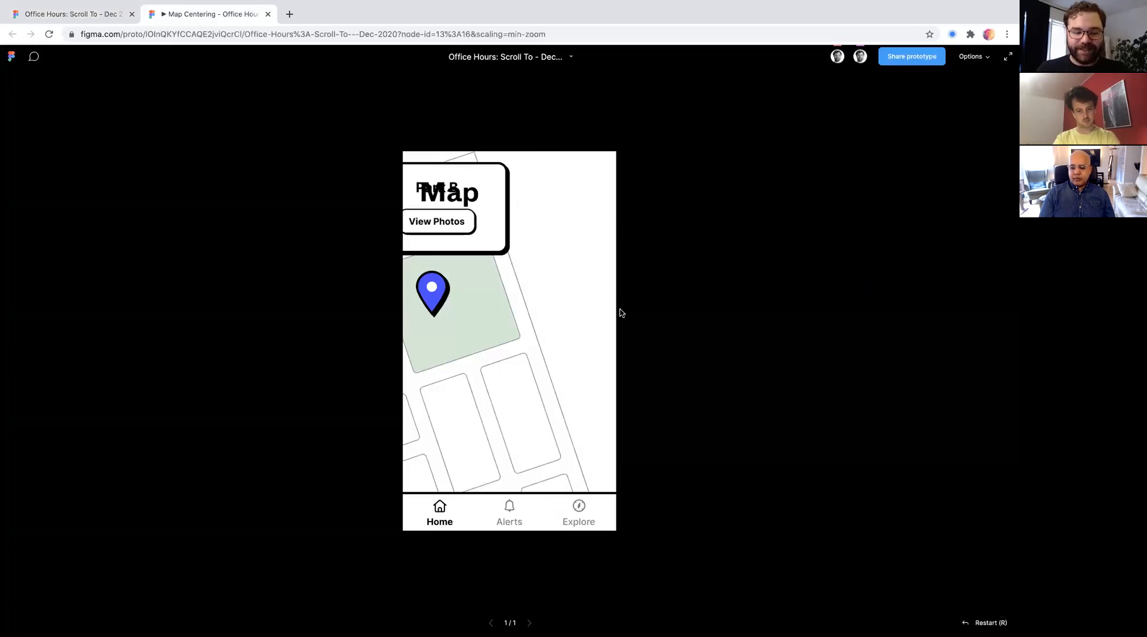
pyautogui.click(597, 251)
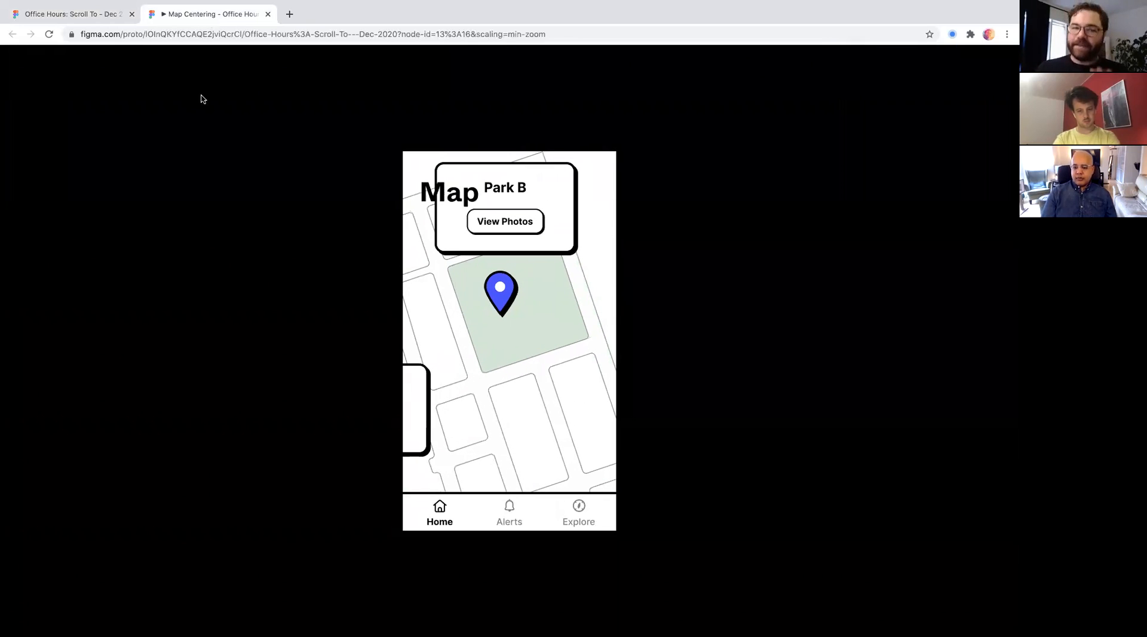
# - Return to the design file, open the Scroll To Transitions page, and examine the post image and the grid of slides
pyautogui.click(66, 14)
pyautogui.scroll(-3, 568, 328)
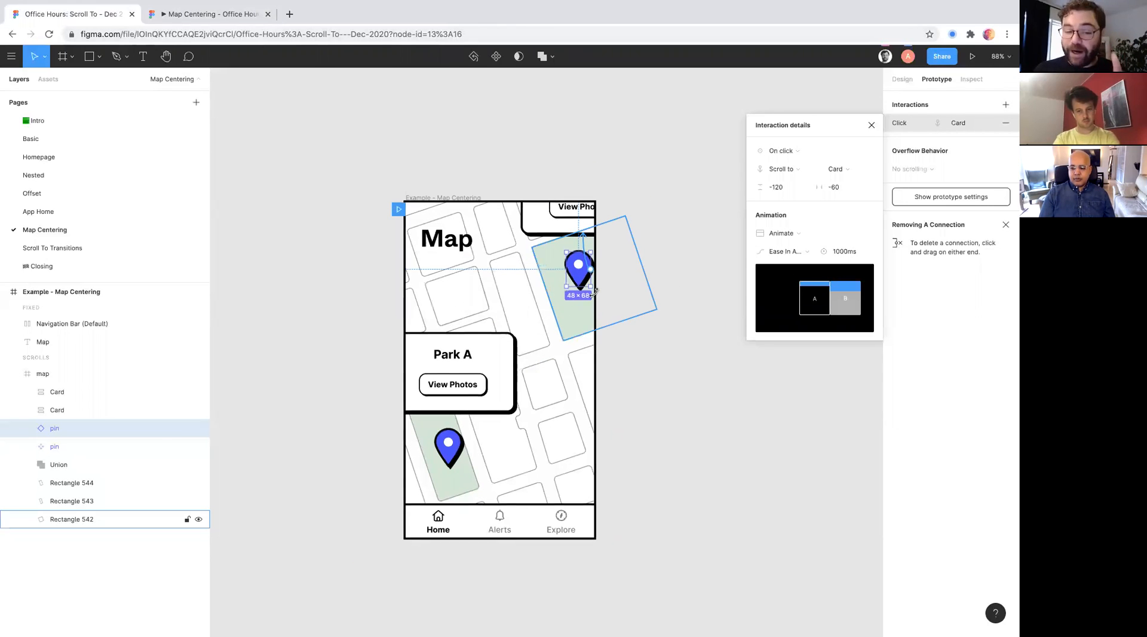
pyautogui.moveTo(586, 269); pyautogui.dragTo(546, 221)
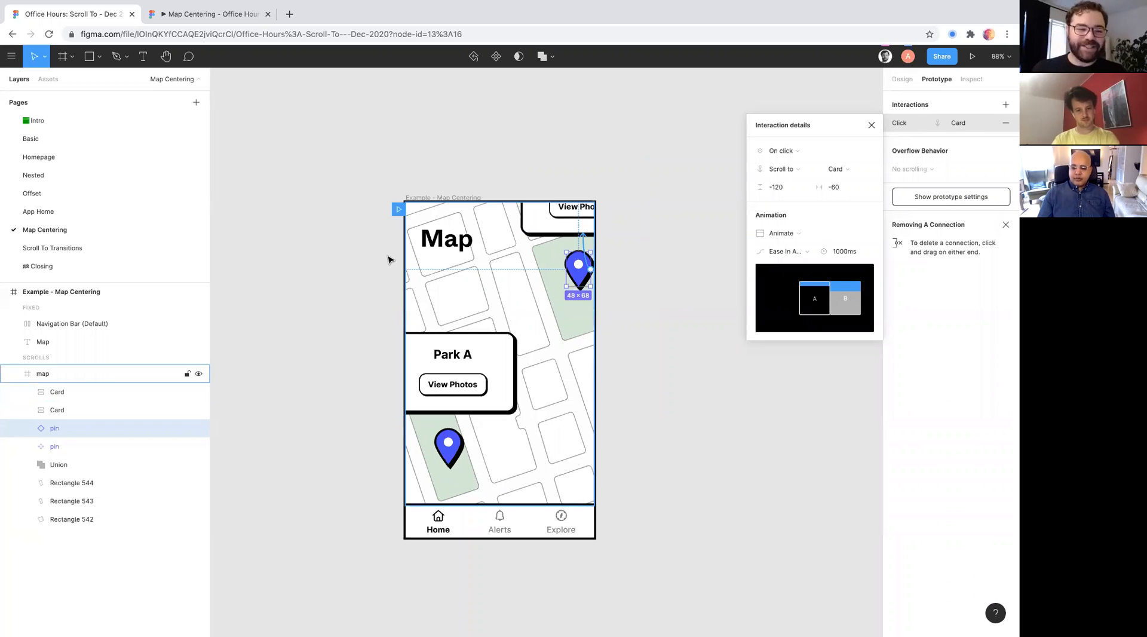
pyautogui.click(77, 250)
pyautogui.hscroll(-5, 305, 297)
pyautogui.scroll(3, 305, 297)
pyautogui.scroll(5, 430, 354)
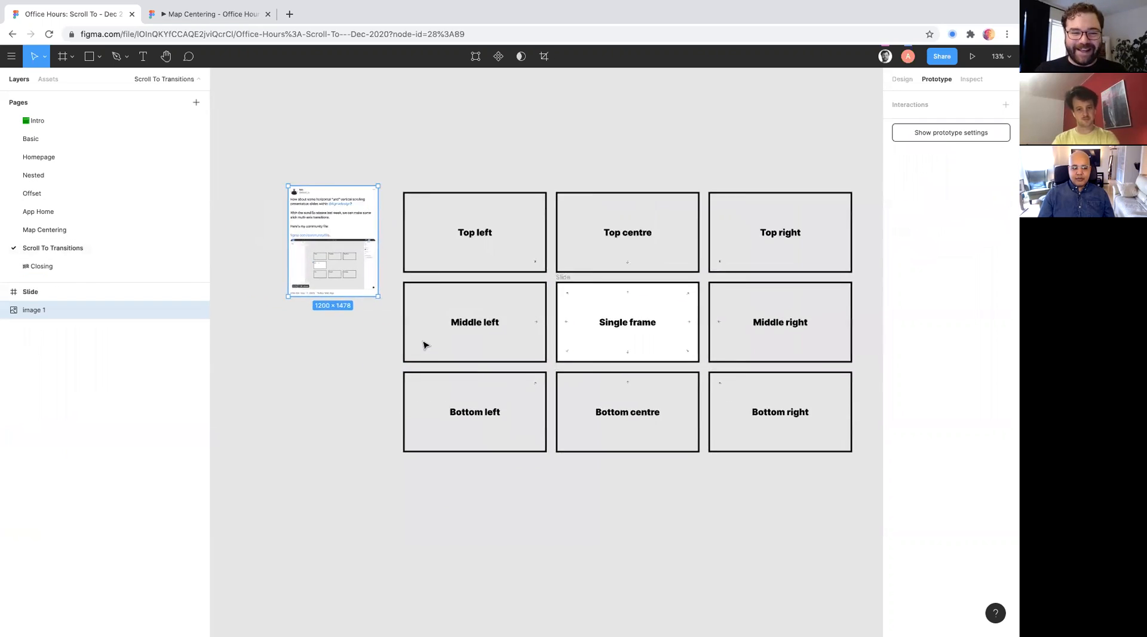
pyautogui.scroll(5, 424, 345)
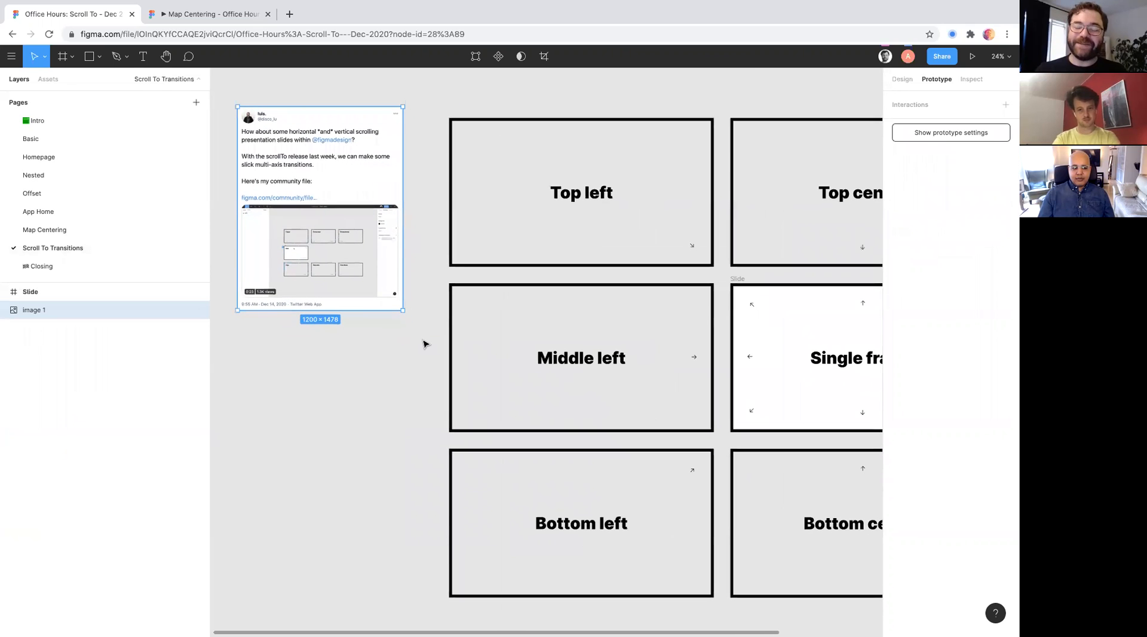
pyautogui.hscroll(5, 424, 344)
pyautogui.scroll(-3, 424, 344)
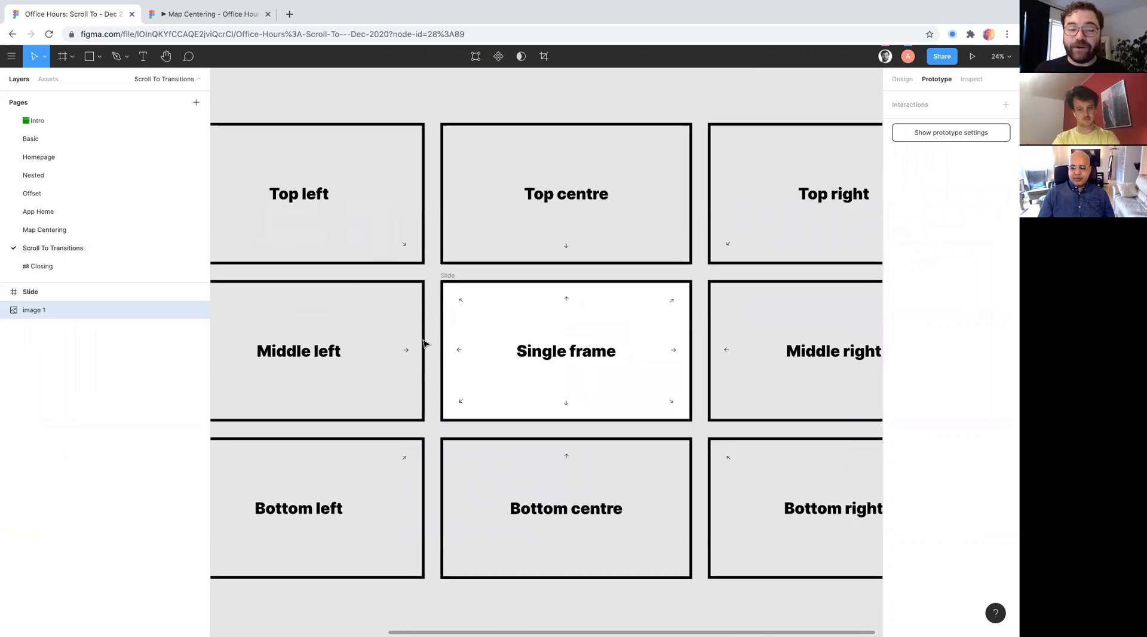
pyautogui.hscroll(-5, 423, 343)
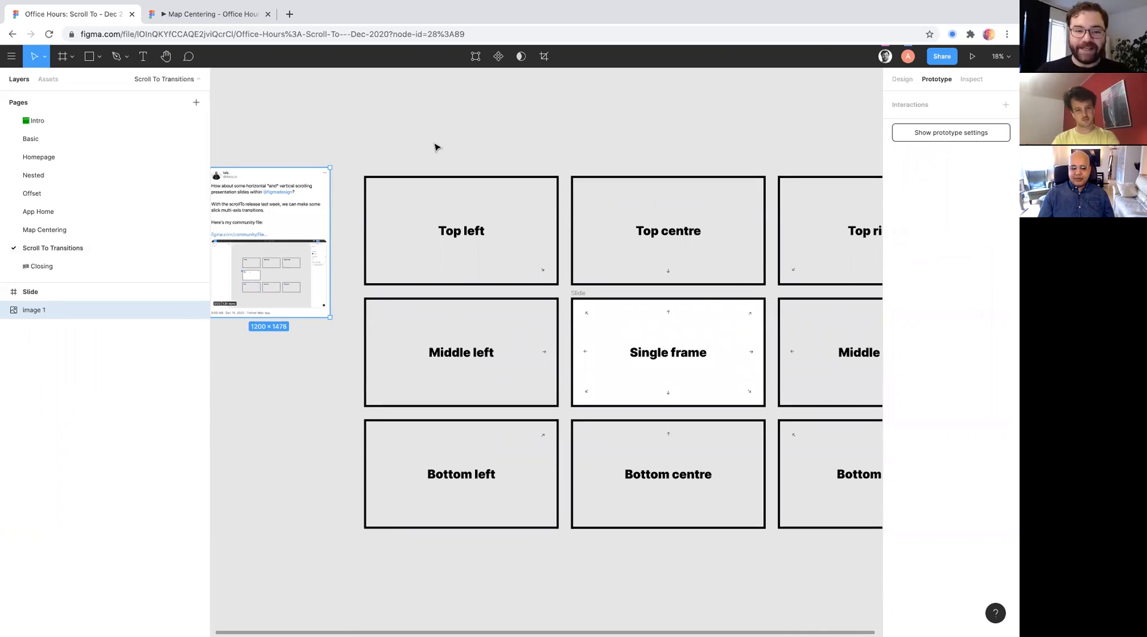
pyautogui.hscroll(5, 435, 147)
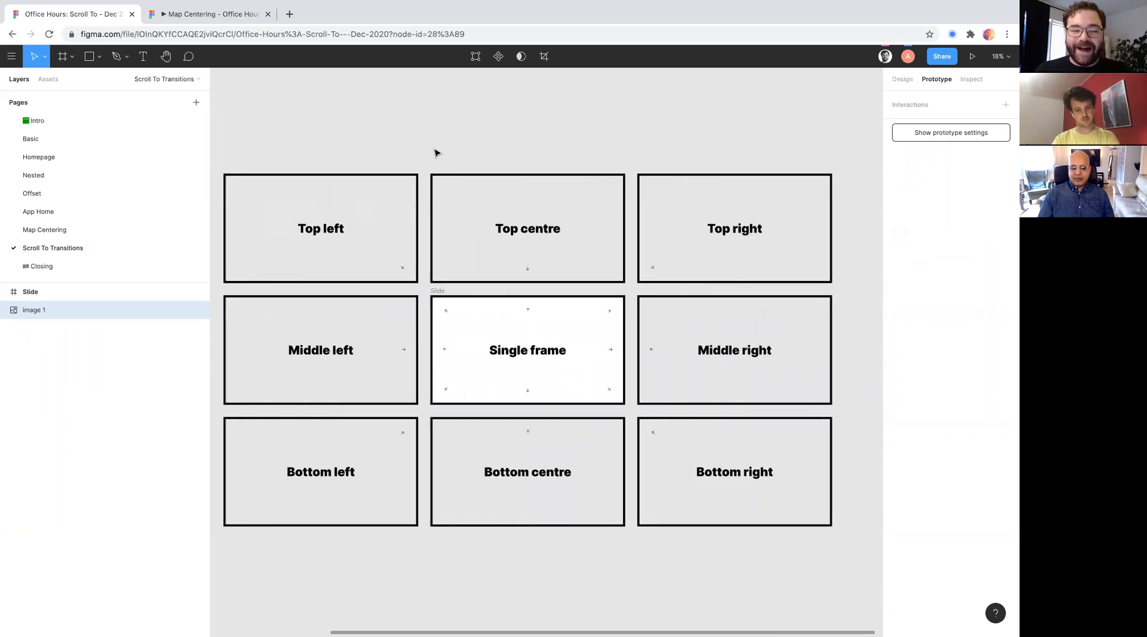
# - Select the central Slide frame, expand its layers, and inspect its design properties and overflow behavior
pyautogui.click(514, 333)
pyautogui.scroll(-2, 513, 333)
pyautogui.hscroll(-2, 514, 333)
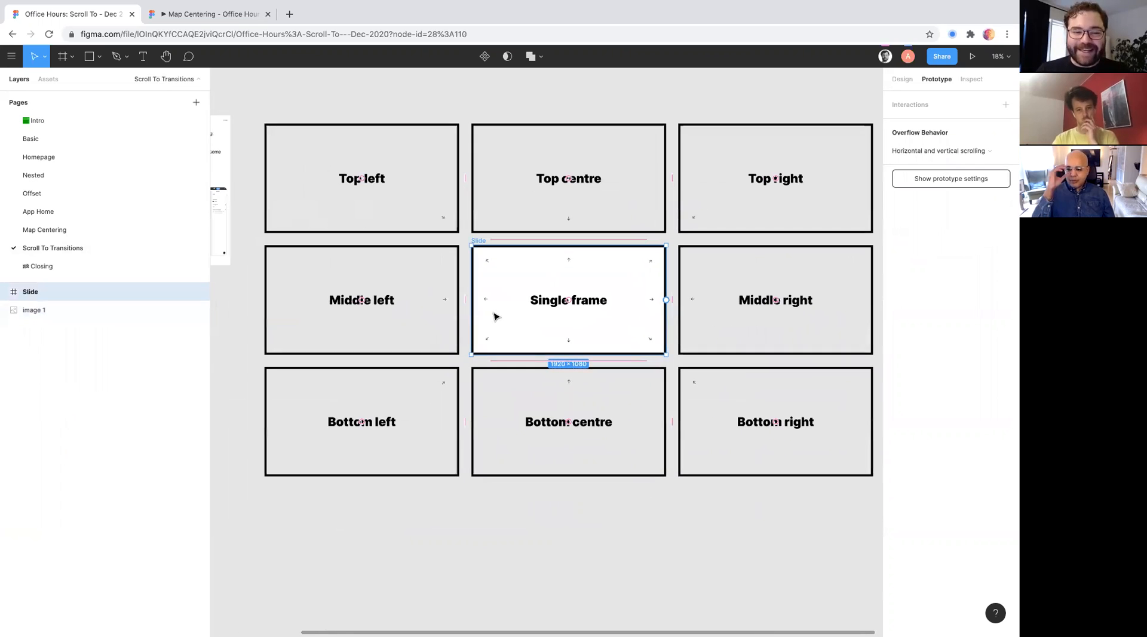
pyautogui.click(5, 292)
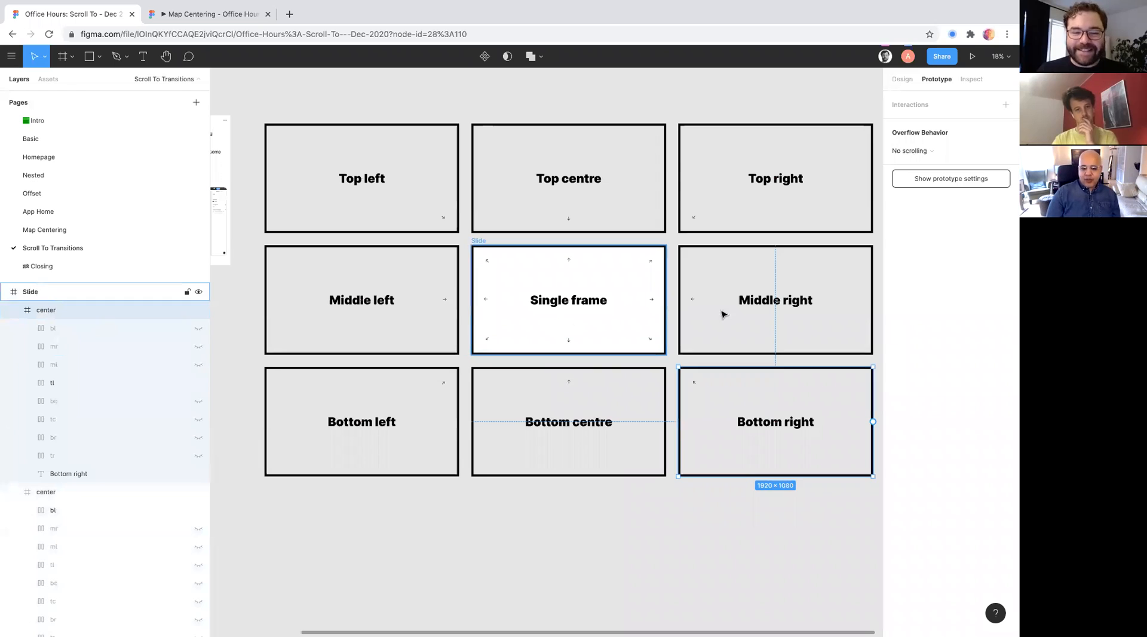
pyautogui.scroll(2, 616, 295)
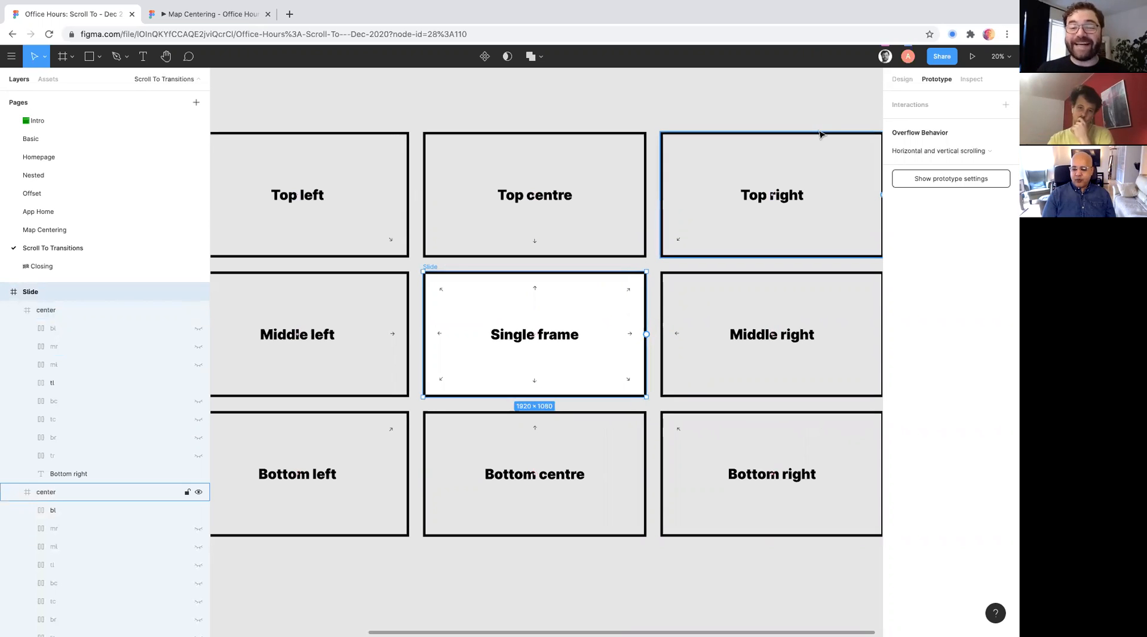
pyautogui.click(905, 81)
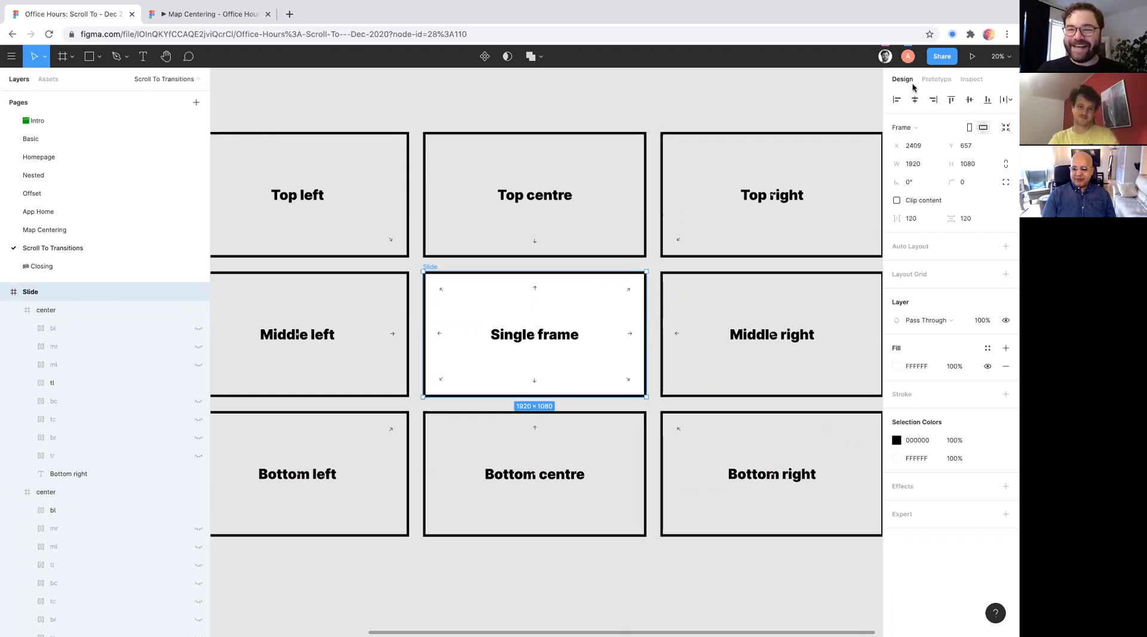
pyautogui.click(929, 81)
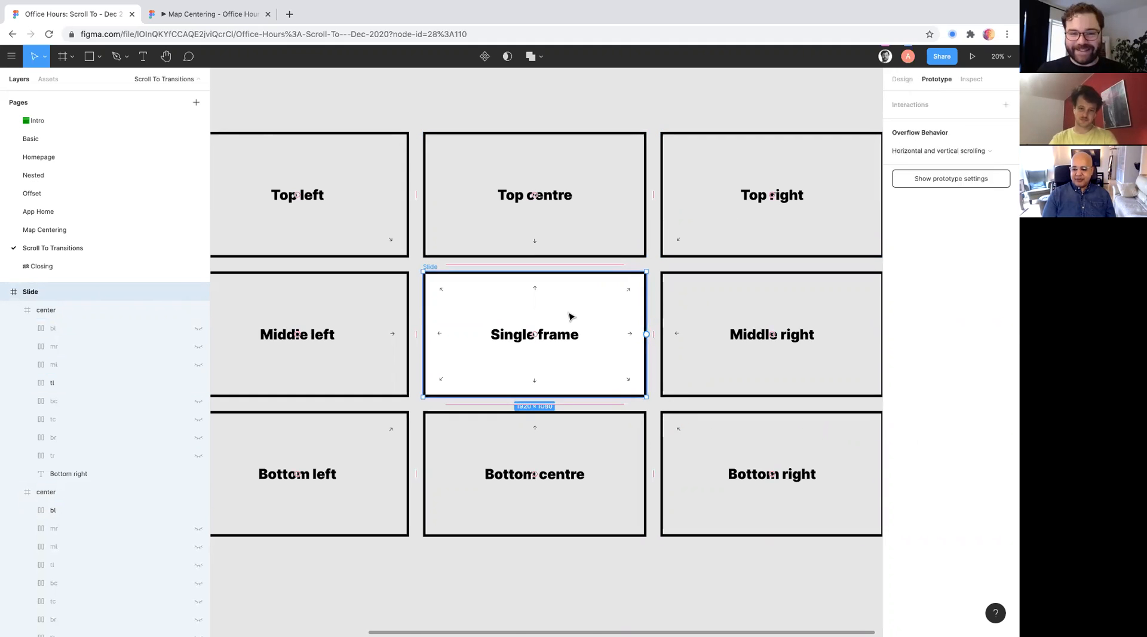
pyautogui.scroll(3, 557, 314)
# - Leave the file for the Figma Community and search its creators for the slide example author's name
pyautogui.click(12, 56)
pyautogui.click(21, 87)
pyautogui.click(44, 113)
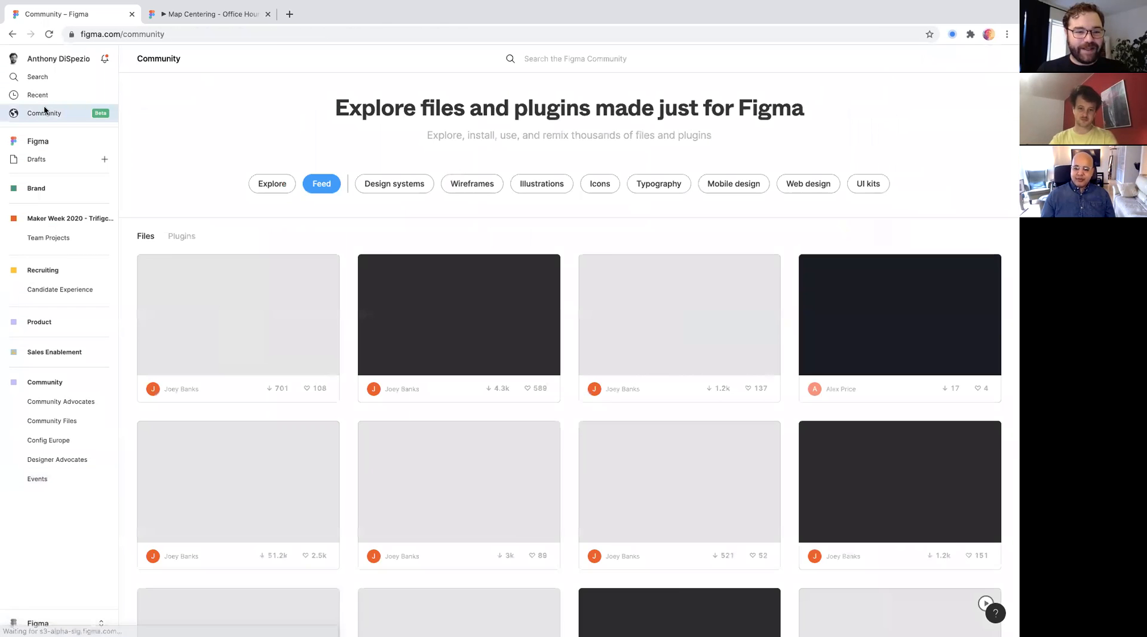
pyautogui.write('luis')
pyautogui.press('Return')
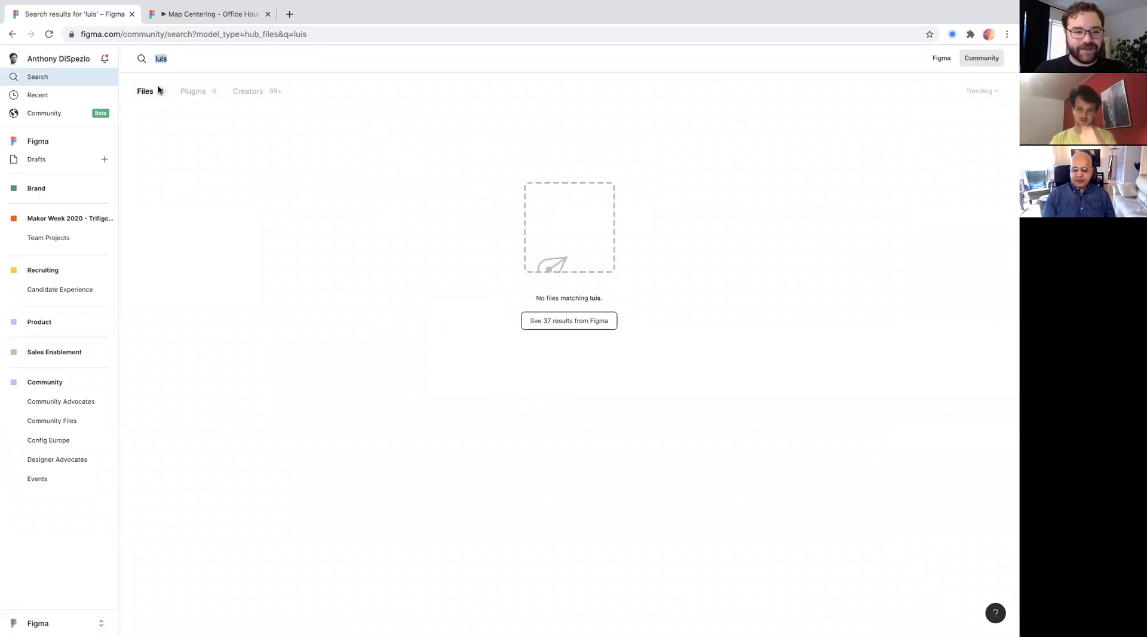
pyautogui.click(251, 91)
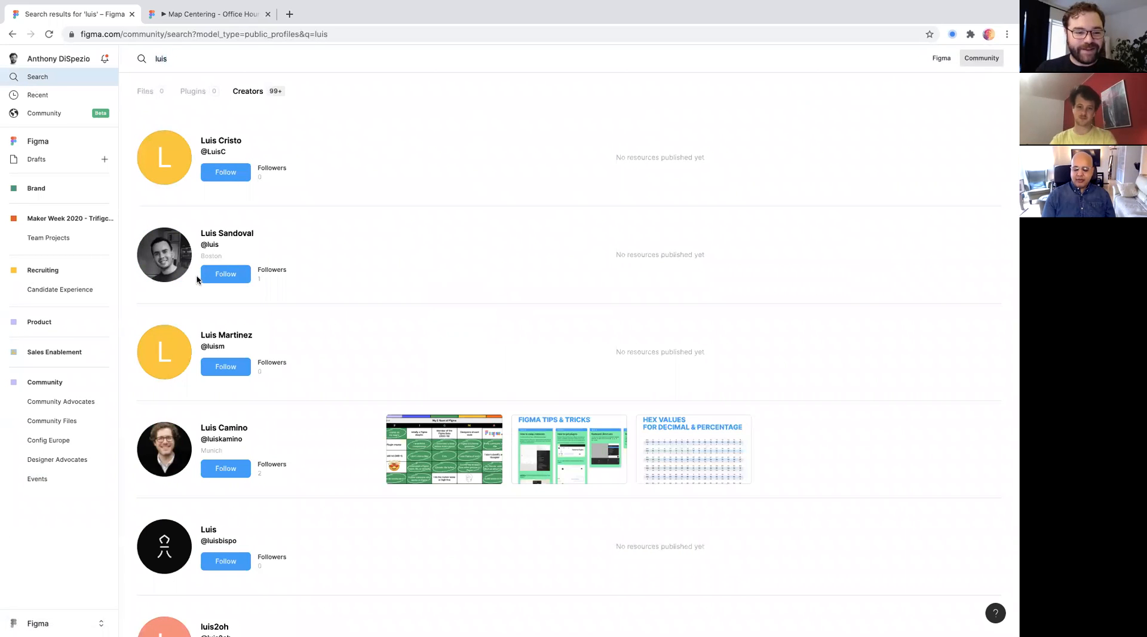
pyautogui.write('our')
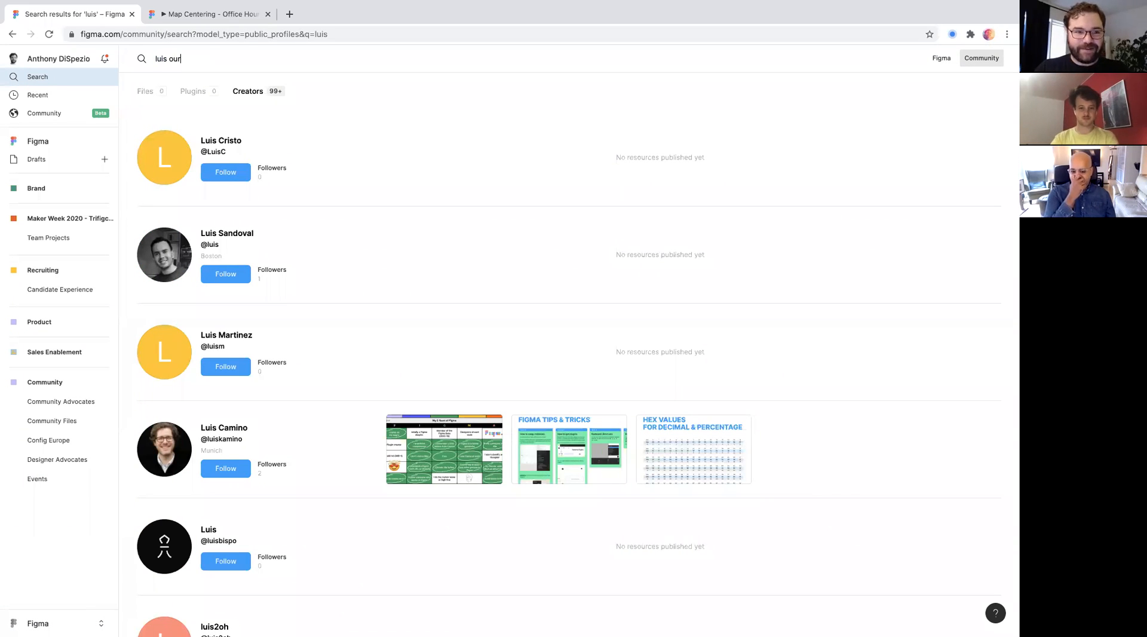
# - Open the author's profile and duplicate the community file "Smart slides with scrollTo interactions"
pyautogui.click(179, 137)
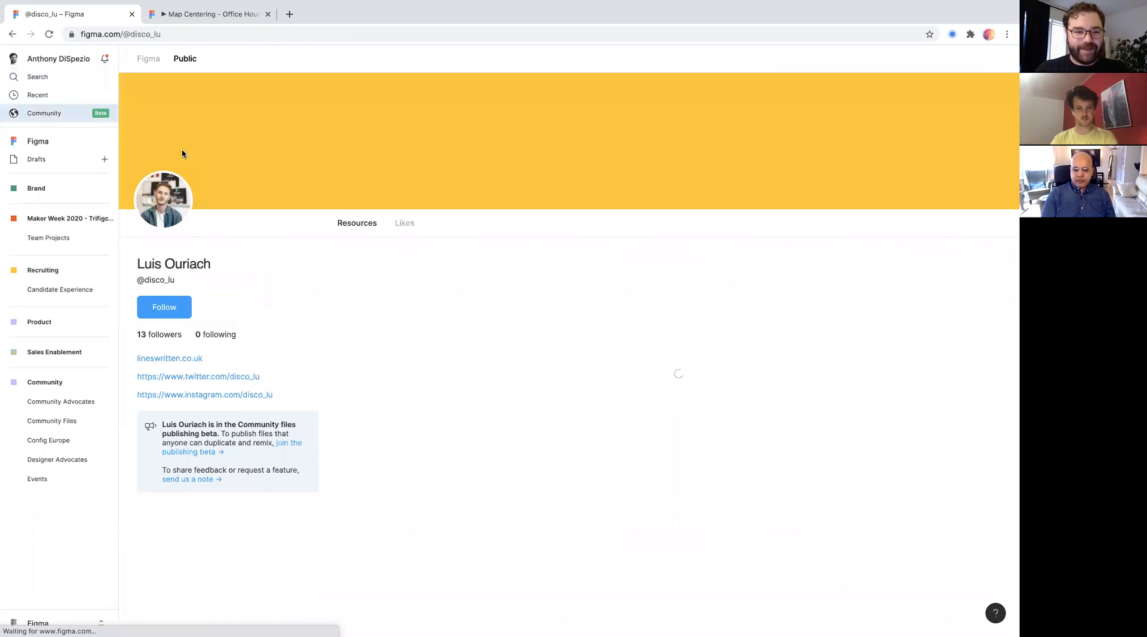
pyautogui.click(443, 305)
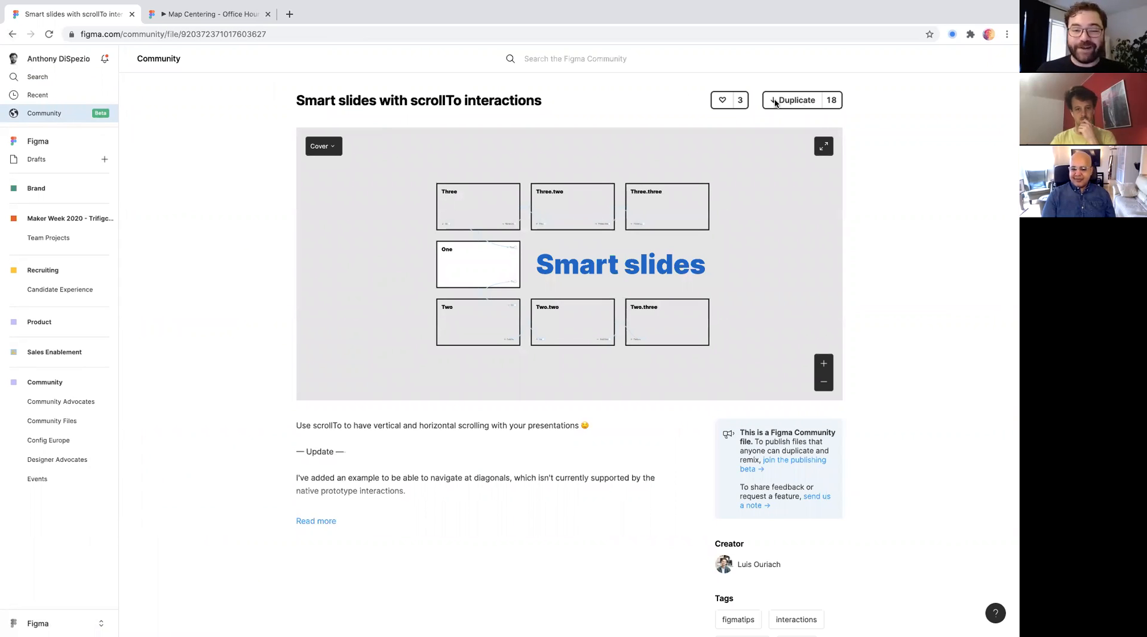
pyautogui.click(775, 101)
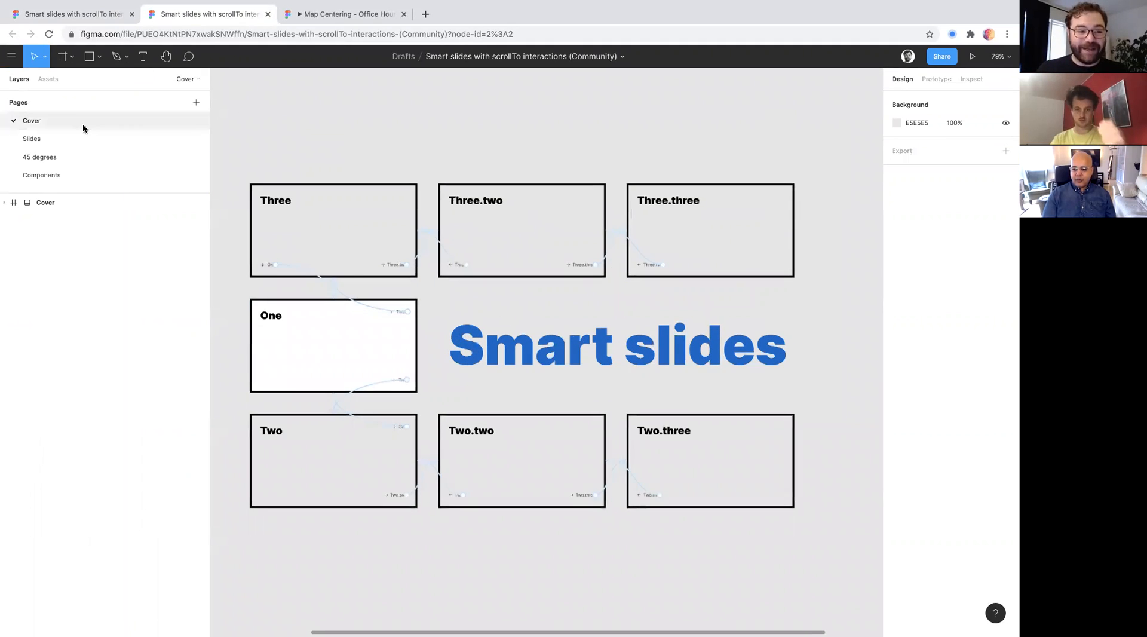
# - Look through the duplicated file's Slides and Components pages and open the 45 degrees page around its central slide
pyautogui.click(82, 140)
pyautogui.click(81, 155)
pyautogui.click(82, 174)
pyautogui.click(81, 156)
pyautogui.scroll(-3, 538, 285)
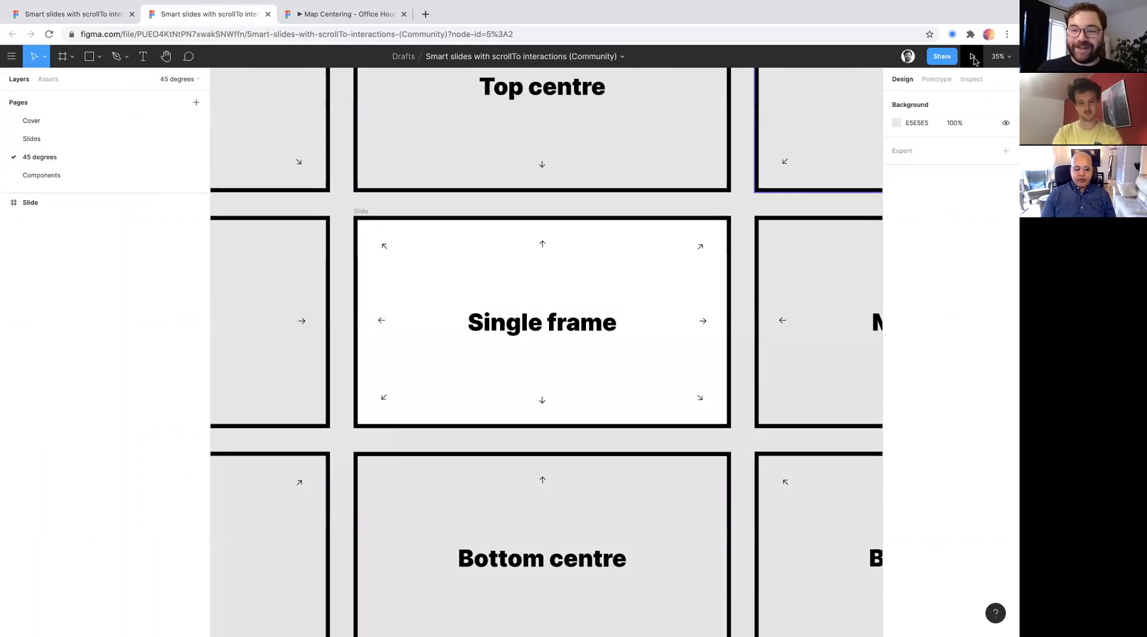
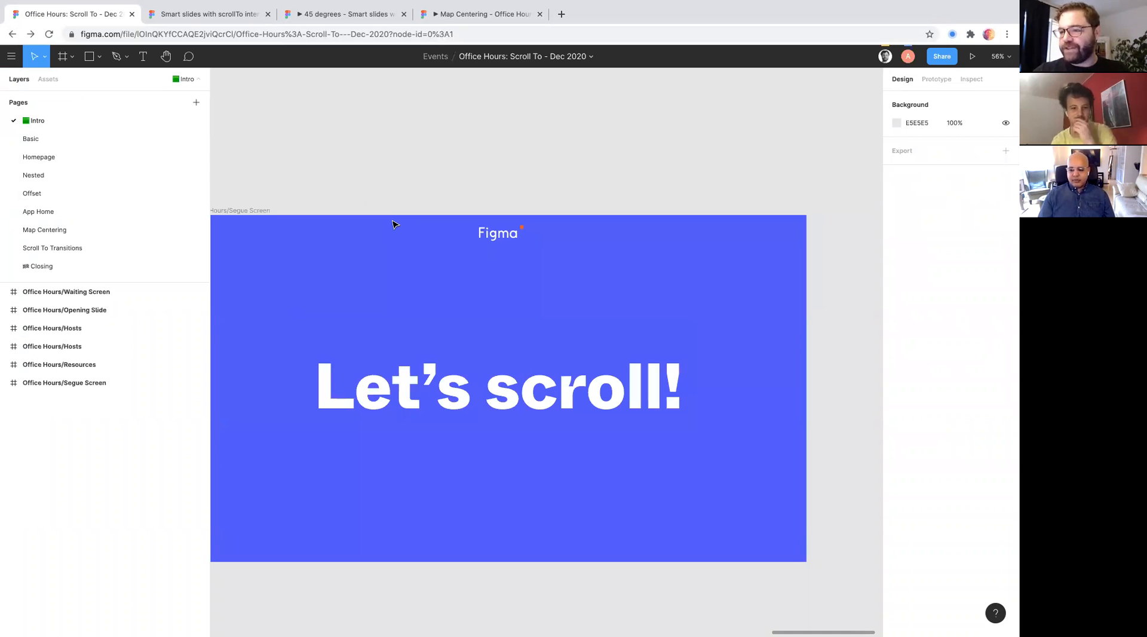
# - Open the Nested example page and select the number 1 button below the event cards
pyautogui.click(48, 138)
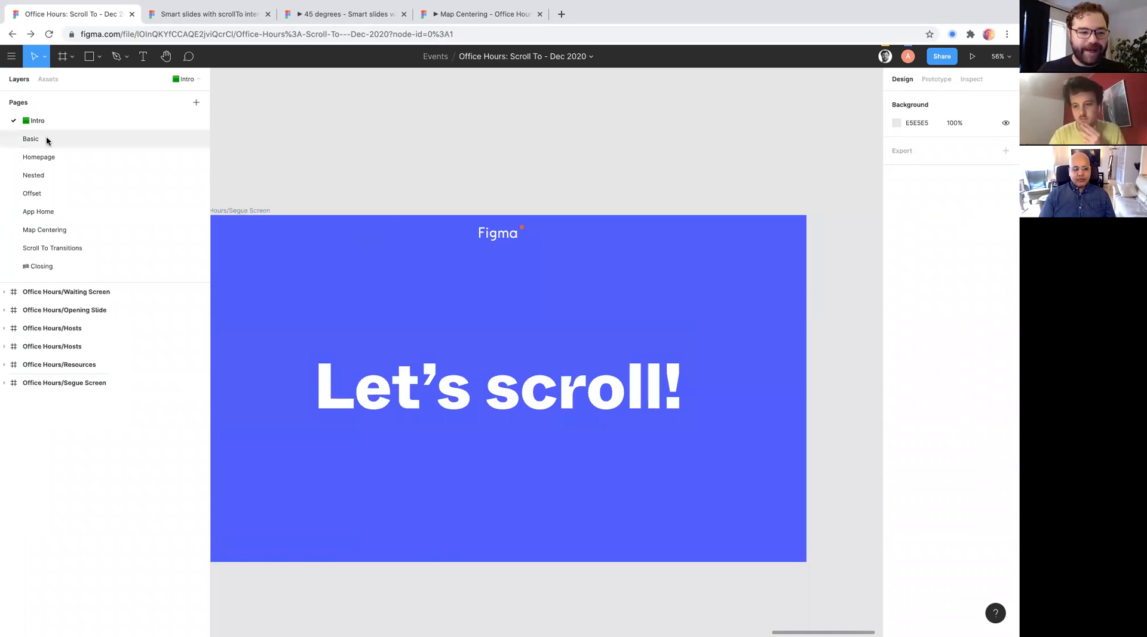
pyautogui.click(48, 155)
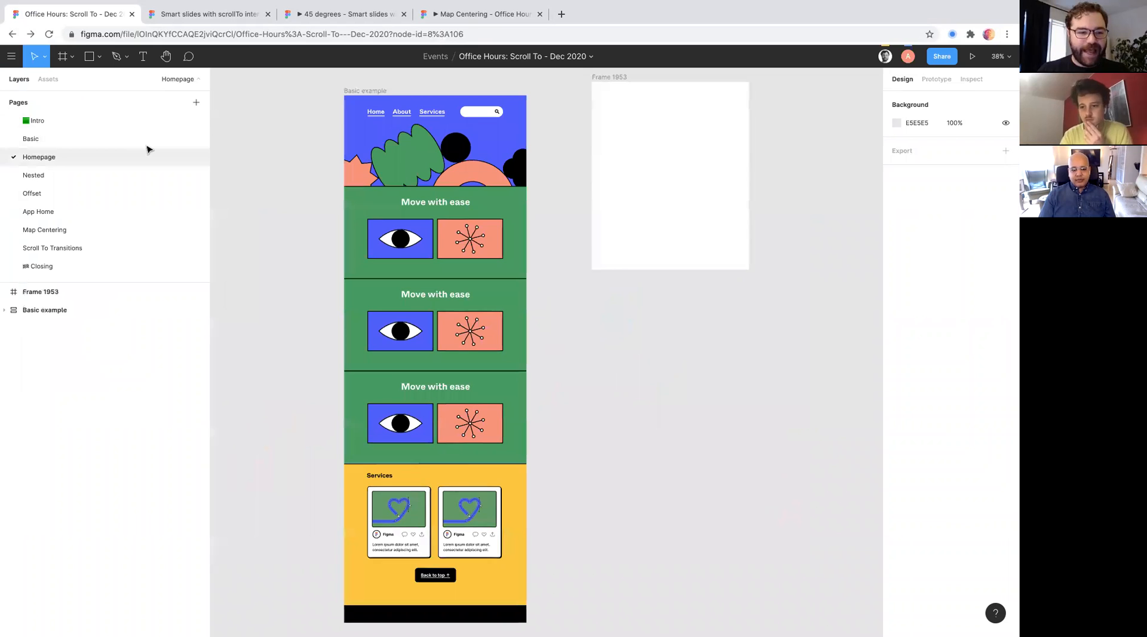
pyautogui.click(56, 175)
pyautogui.scroll(3, 341, 192)
pyautogui.click(445, 366)
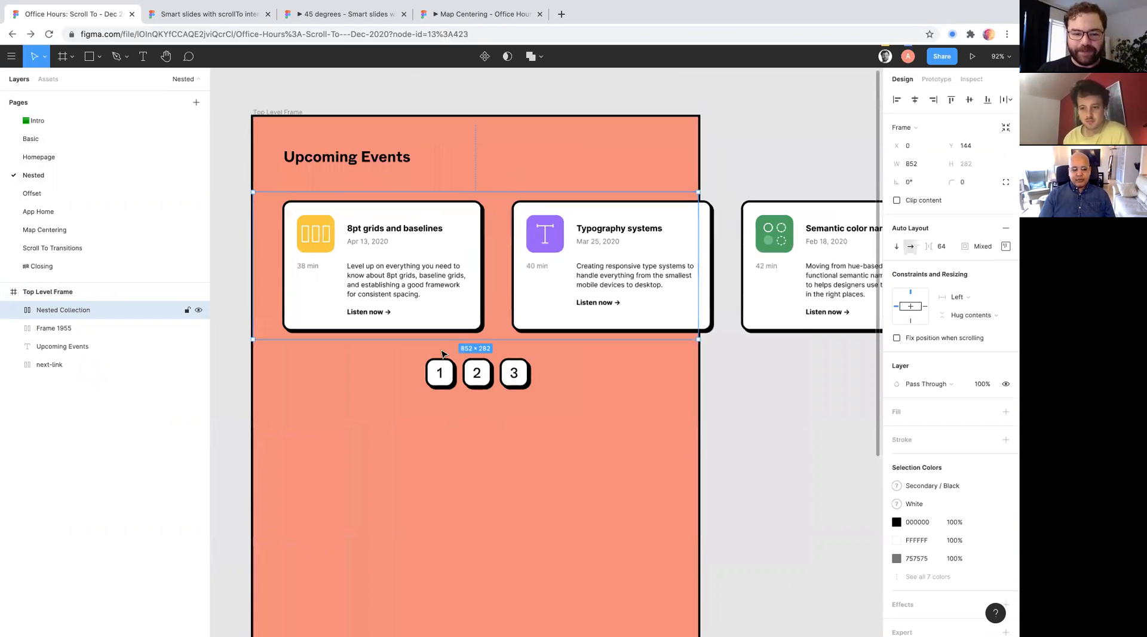
pyautogui.doubleClick(442, 367)
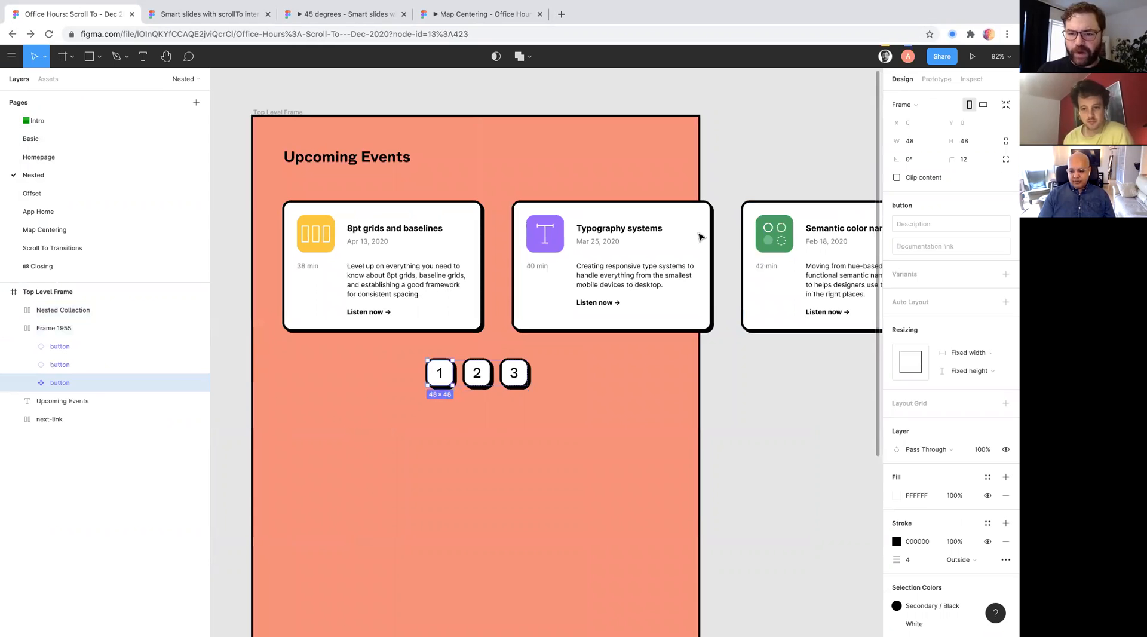
# - Inspect the number 1 button's Scroll to interaction and look through its available destinations in the nested collection
pyautogui.click(937, 79)
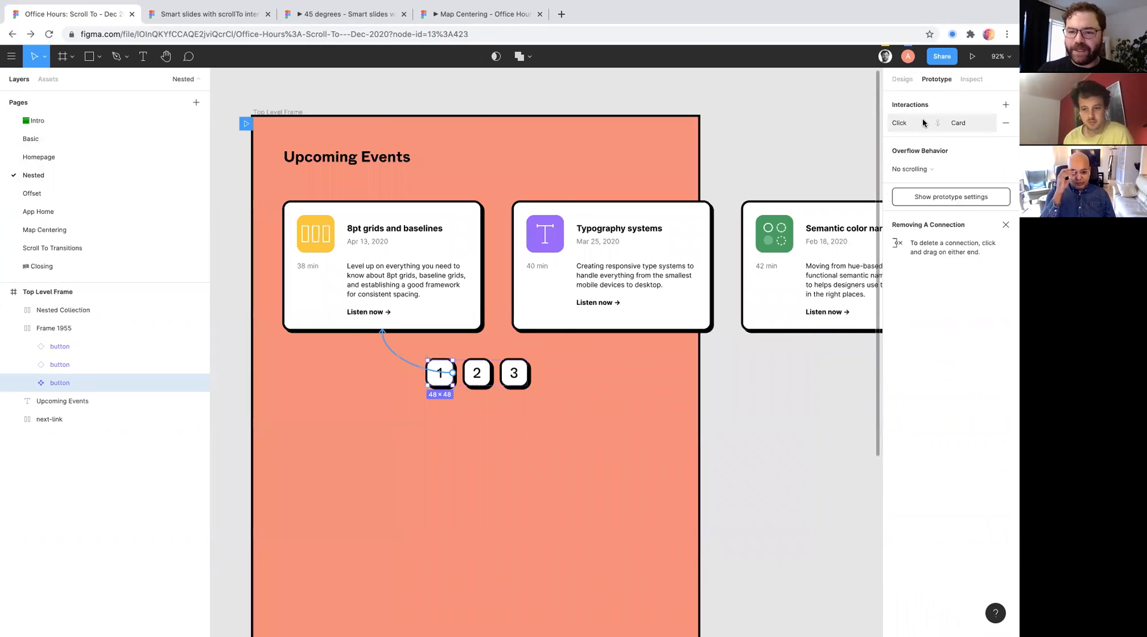
pyautogui.click(923, 123)
pyautogui.click(838, 169)
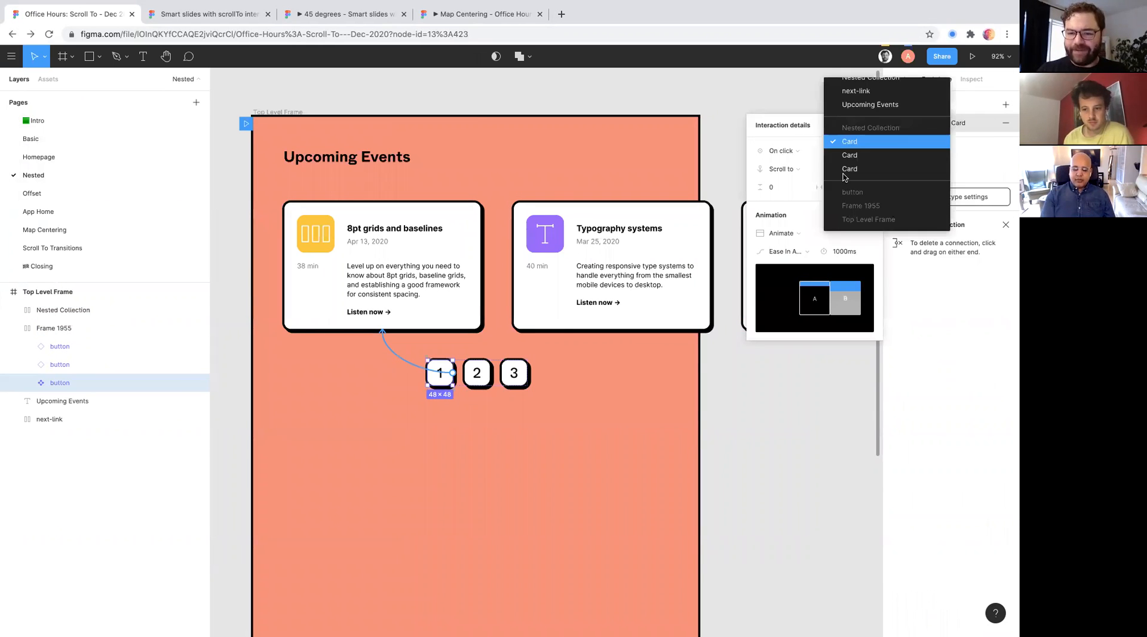
pyautogui.scroll(1, 873, 135)
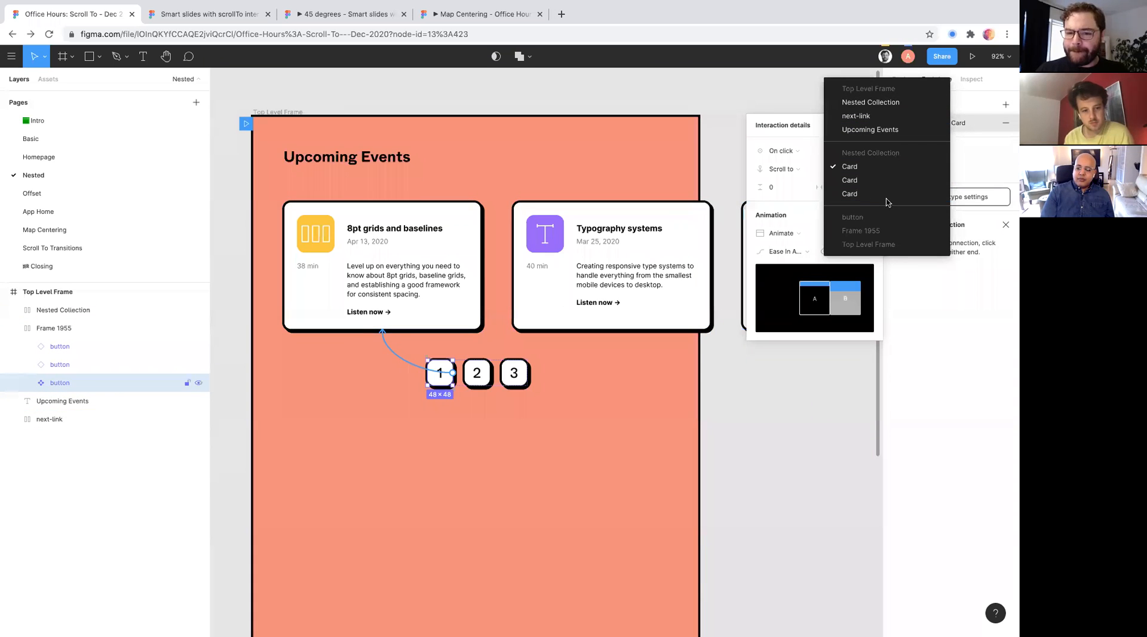
pyautogui.click(804, 125)
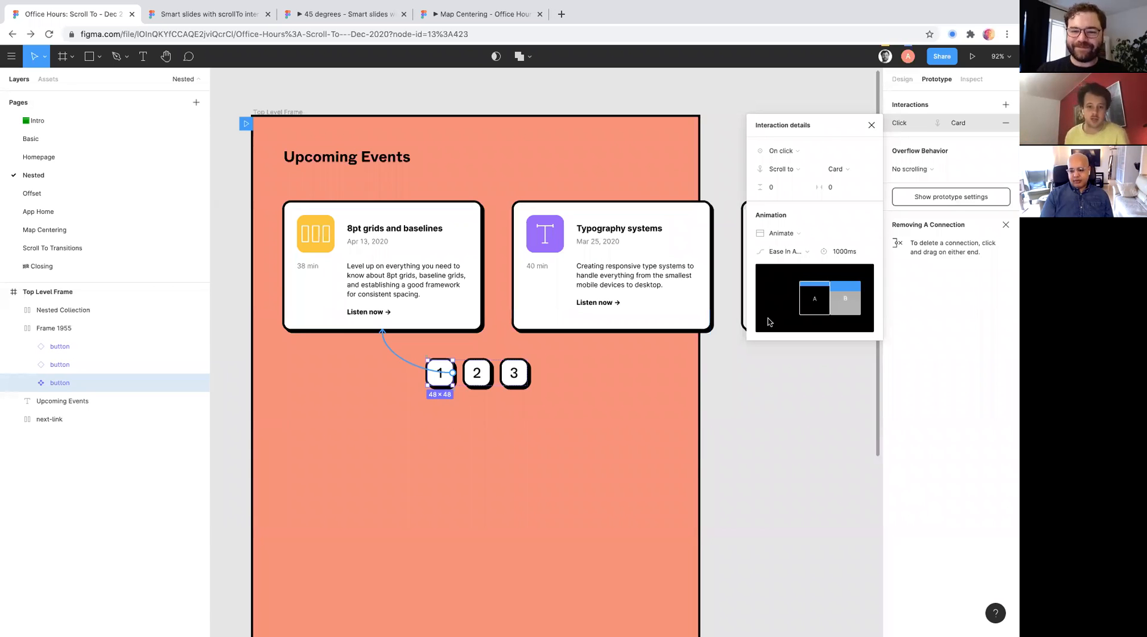
# - Select the number 3 button and view its prototype connection to the third card
pyautogui.scroll(5, 632, 312)
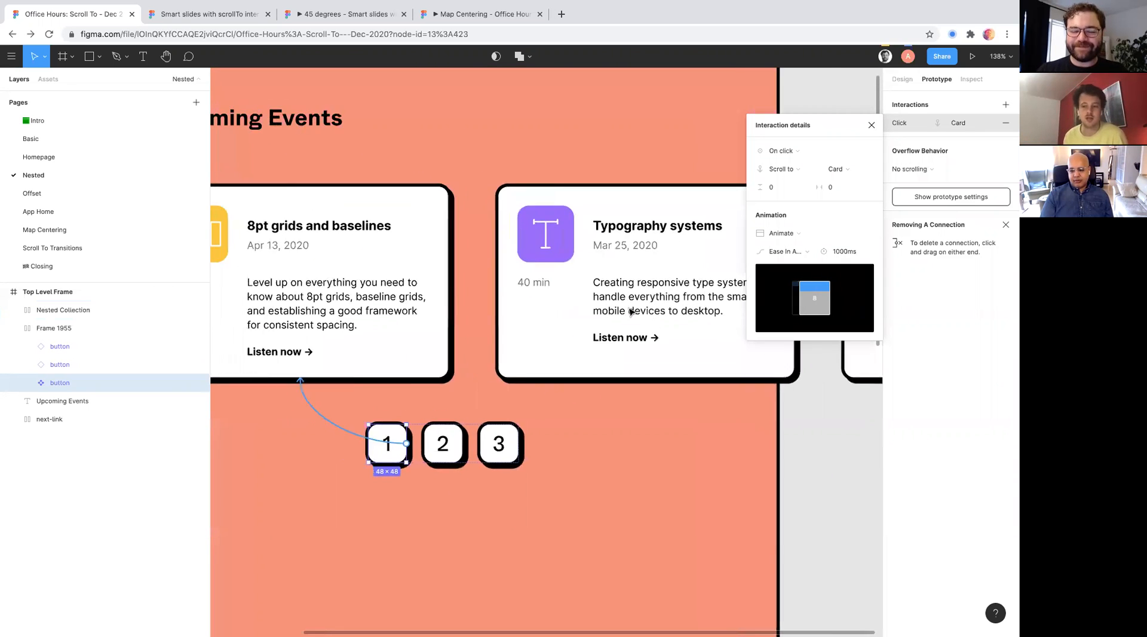
pyautogui.click(574, 484)
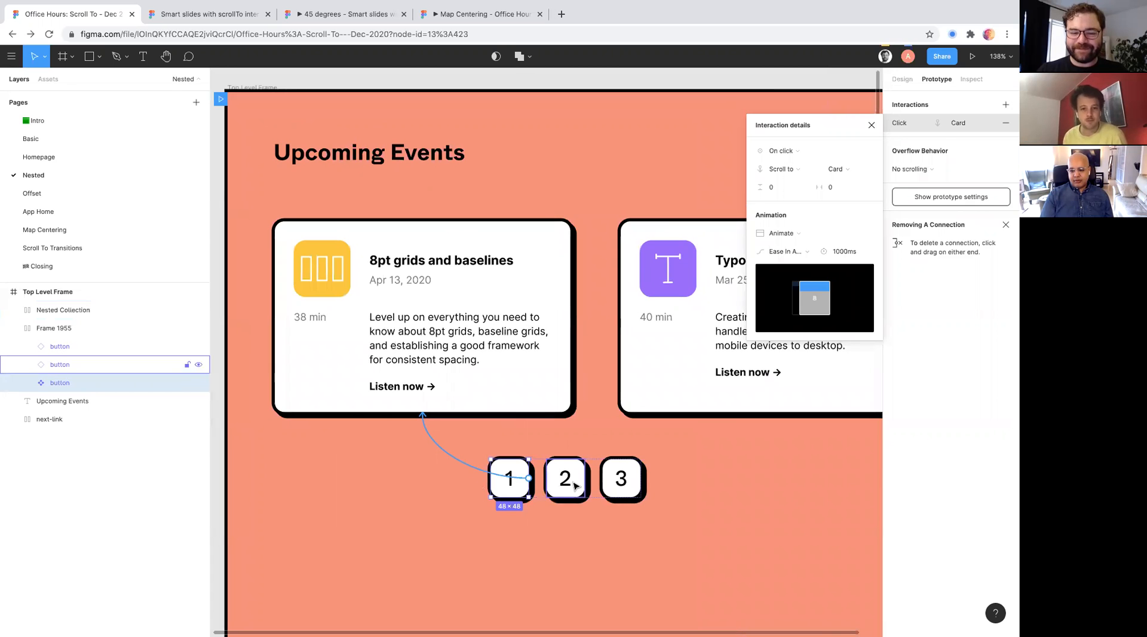
pyautogui.click(618, 488)
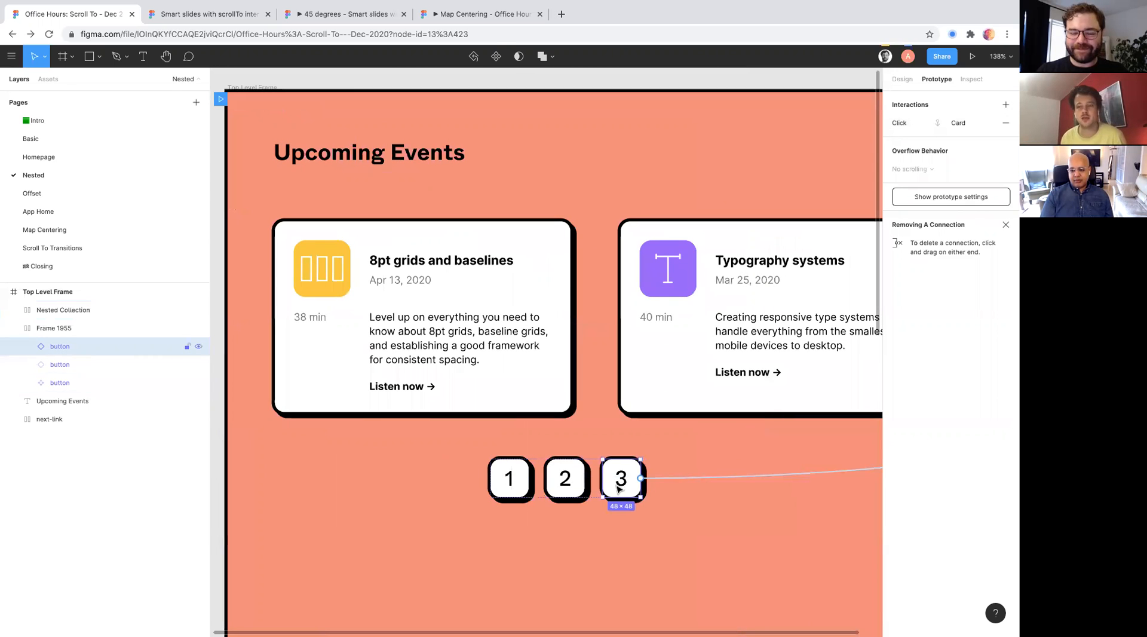
pyautogui.scroll(-3, 619, 489)
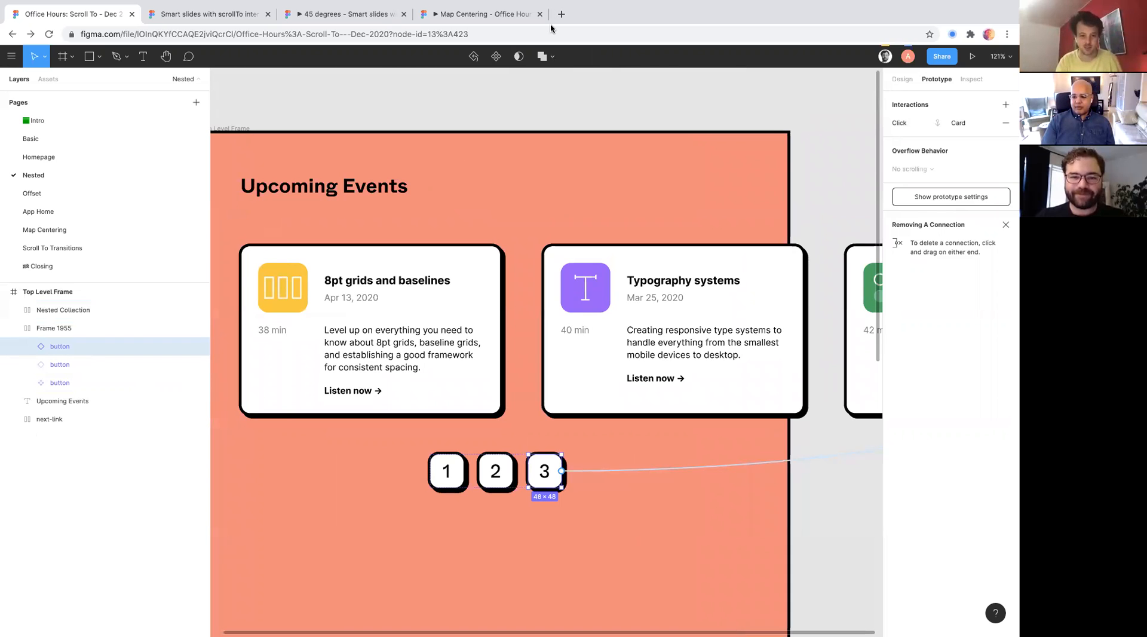
# - Select the "8pt grids and baselines" card inside Nested Collection and view its incoming prototype connection
pyautogui.doubleClick(432, 256)
pyautogui.scroll(-2, 432, 257)
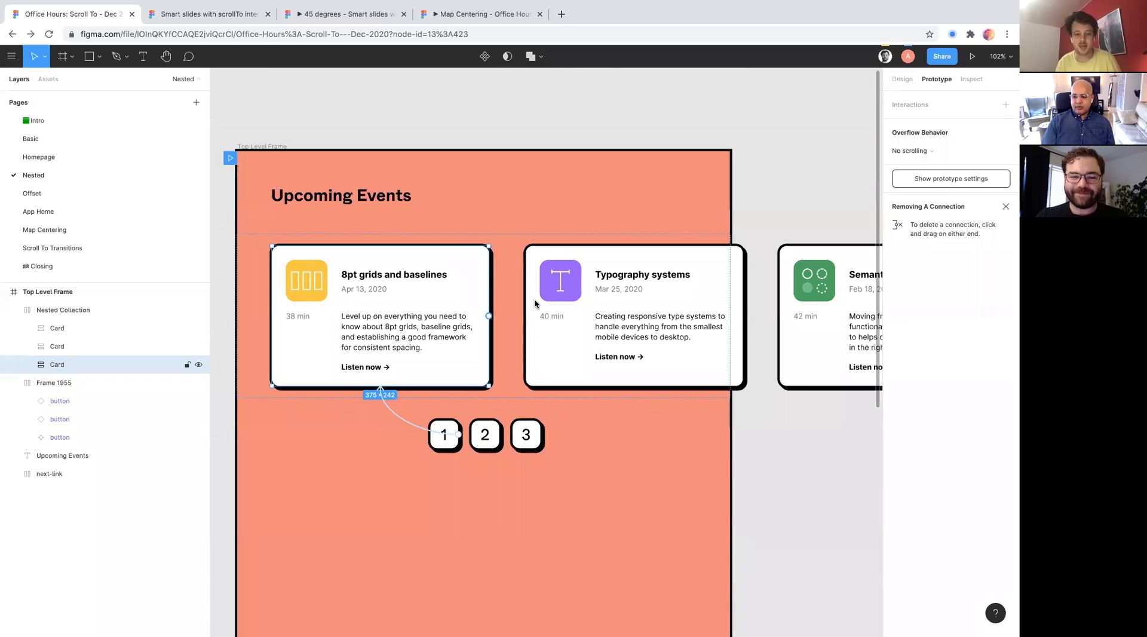
pyautogui.scroll(-1, 534, 299)
pyautogui.click(571, 308)
pyautogui.click(422, 327)
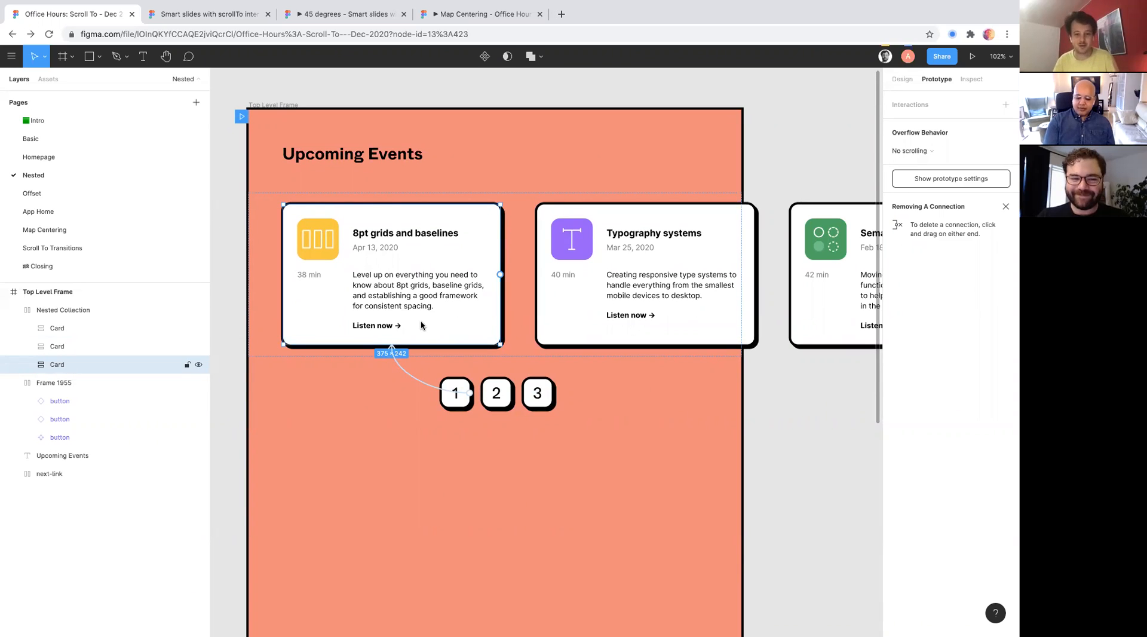
pyautogui.scroll(-1, 422, 325)
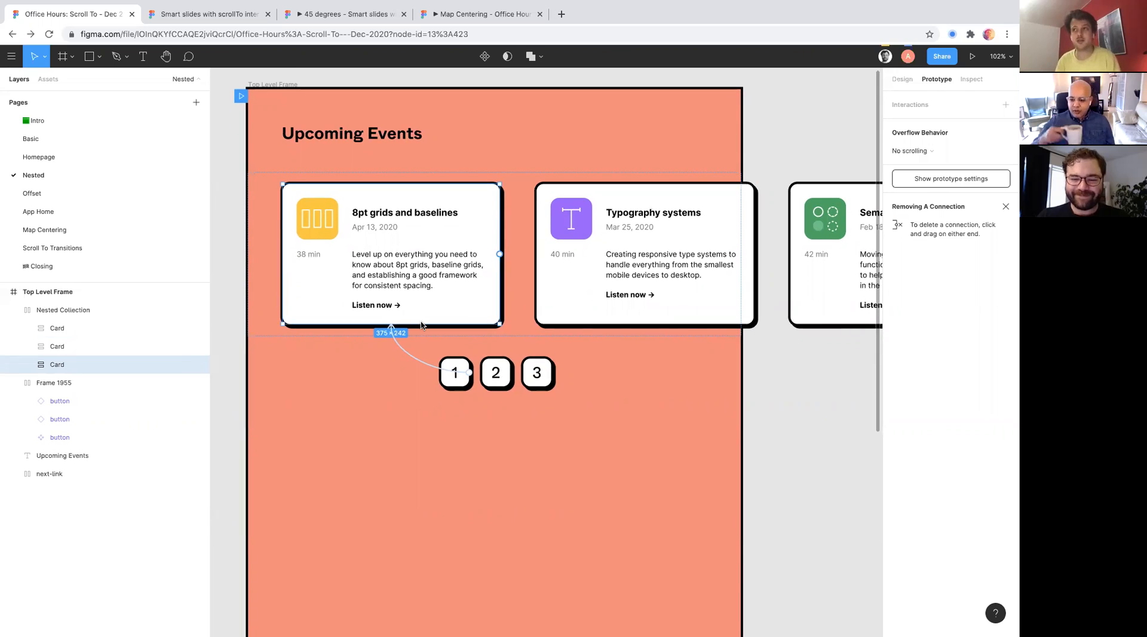
pyautogui.hscroll(-1, 421, 326)
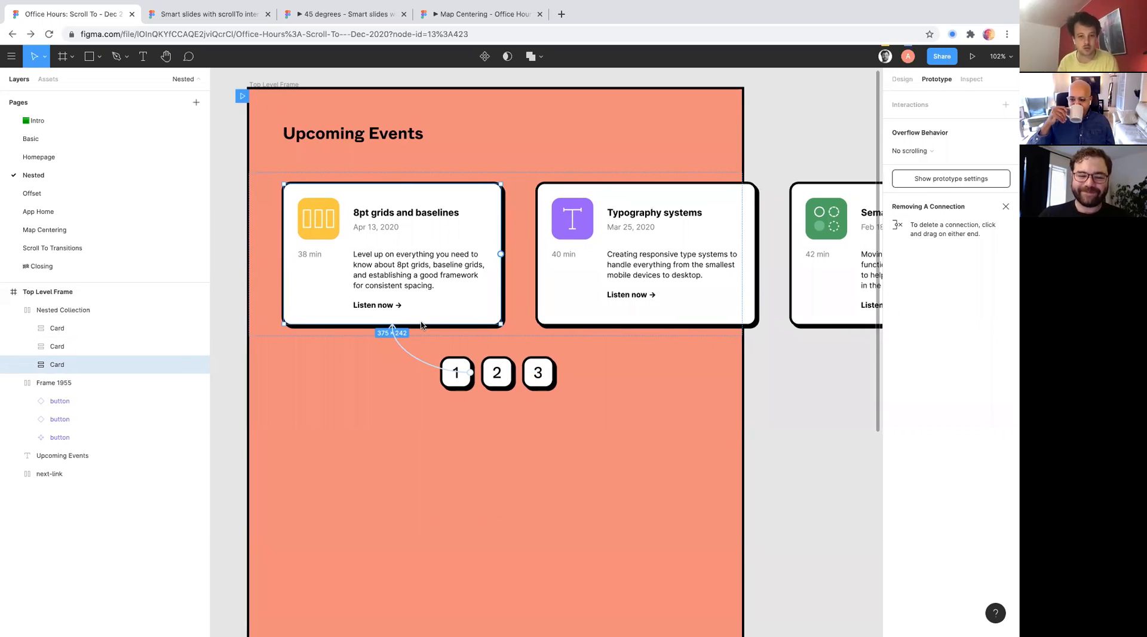
# - Inspect the number 2 button's interaction details, and clear the selection to view all the button-to-card connections
pyautogui.click(371, 164)
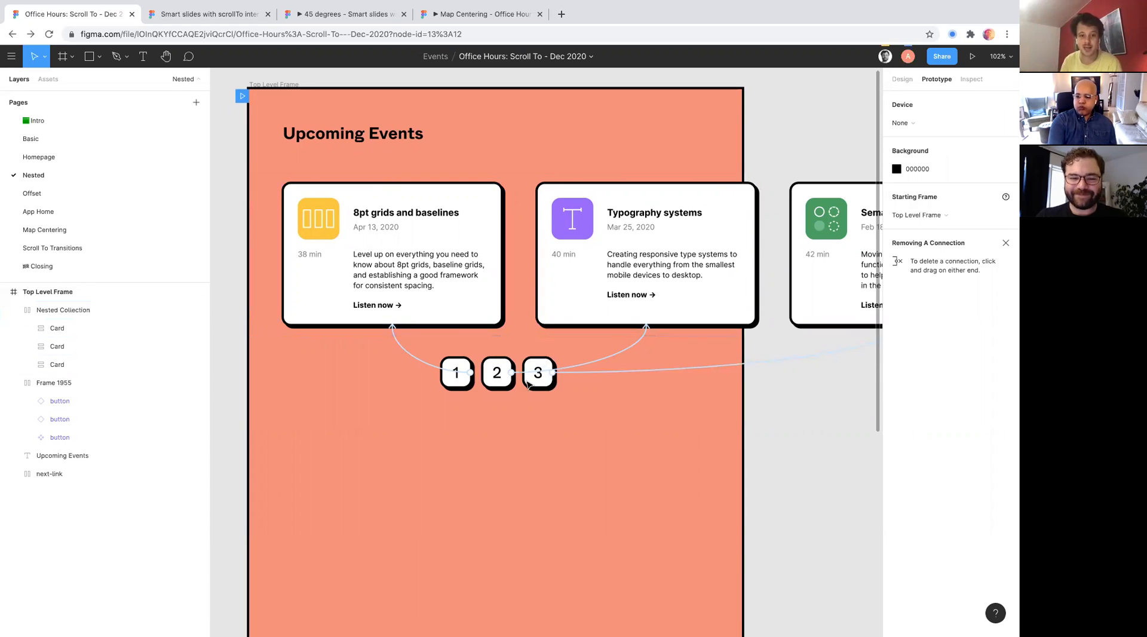
pyautogui.doubleClick(494, 372)
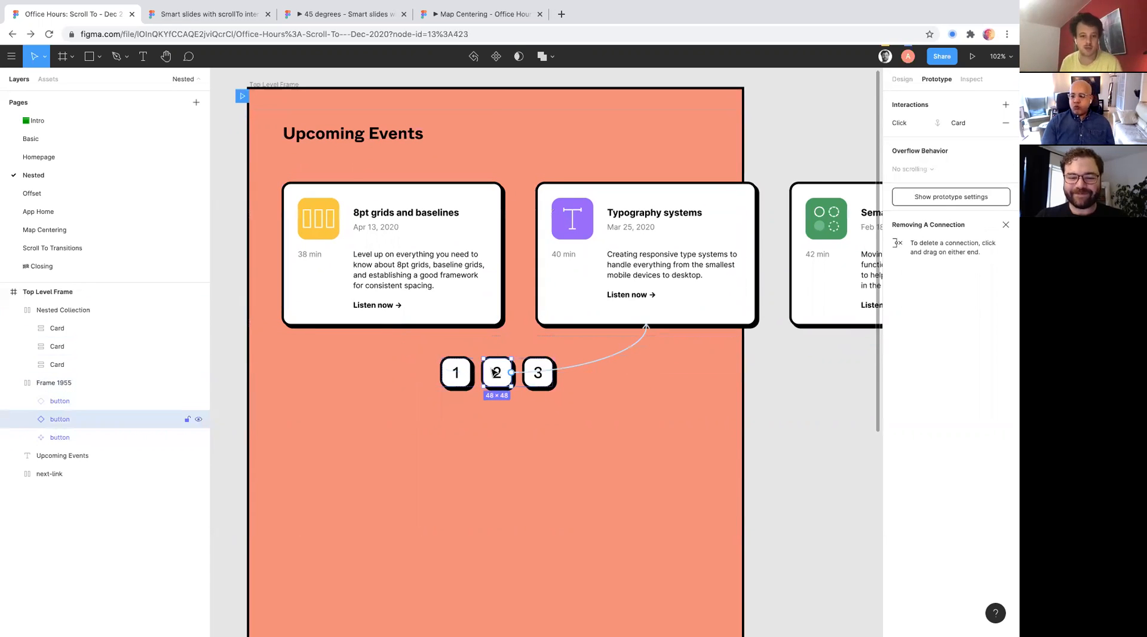
pyautogui.click(914, 124)
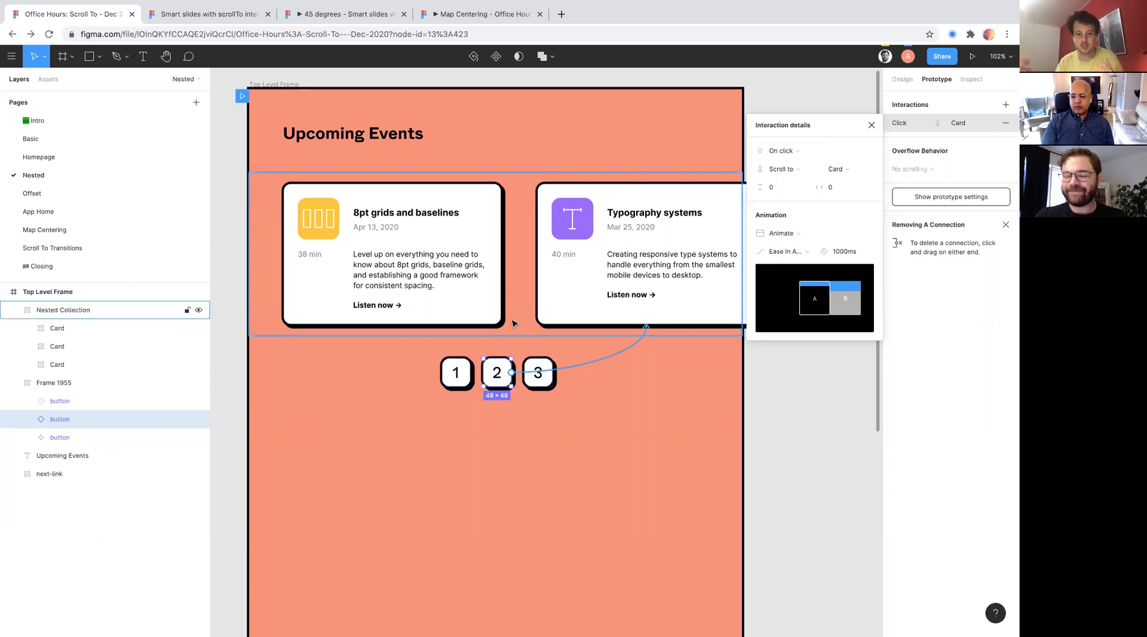
pyautogui.scroll(-1, 582, 432)
pyautogui.scroll(-1, 582, 432)
pyautogui.click(582, 432)
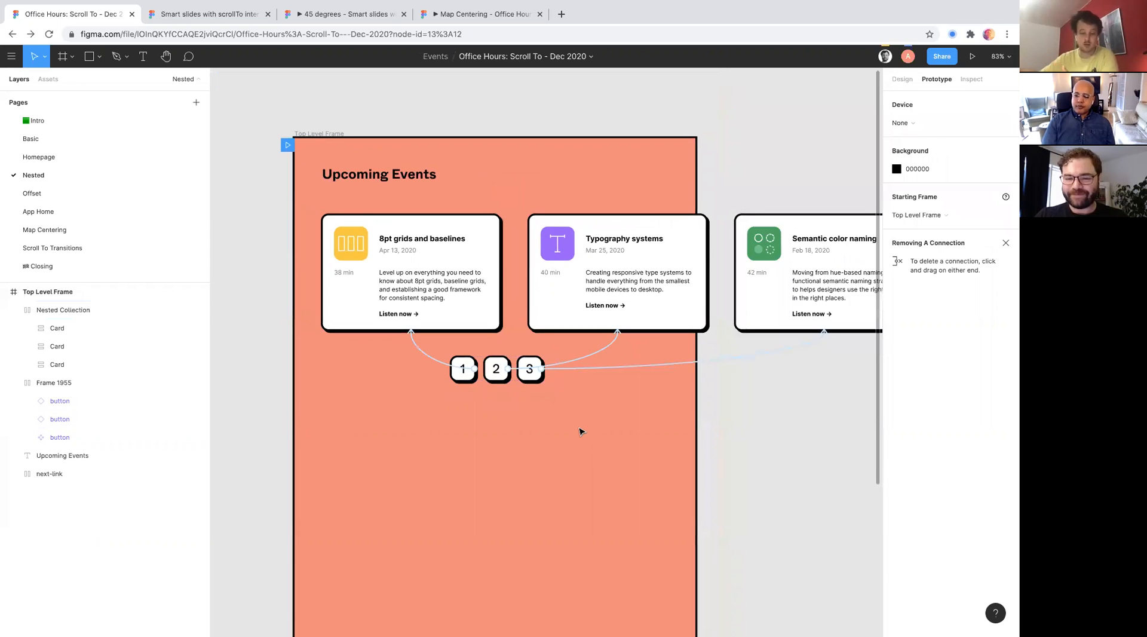
# - Reopen the number 2 button's Scroll to interaction and review its destination list without choosing a different card
pyautogui.scroll(3, 582, 432)
pyautogui.scroll(3, 582, 432)
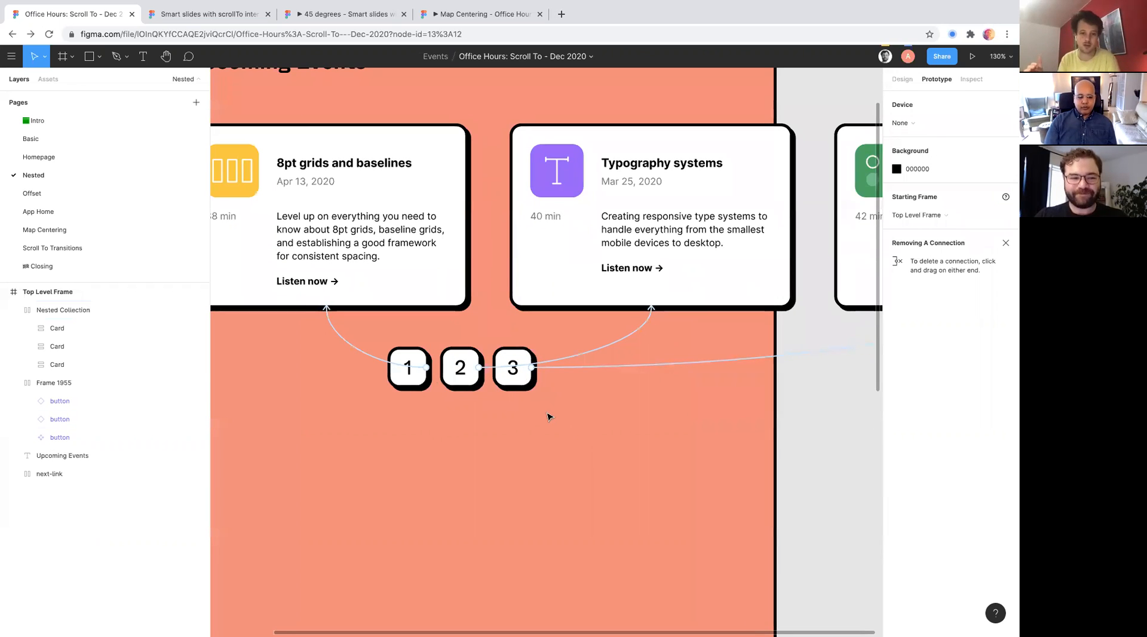
pyautogui.click(460, 368)
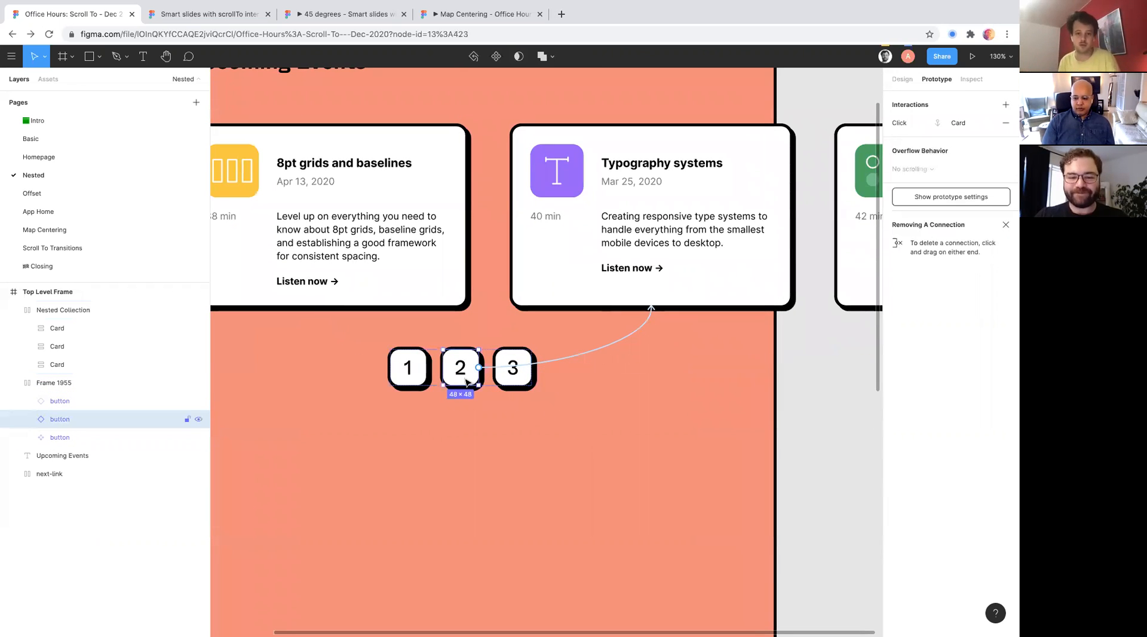
pyautogui.click(932, 123)
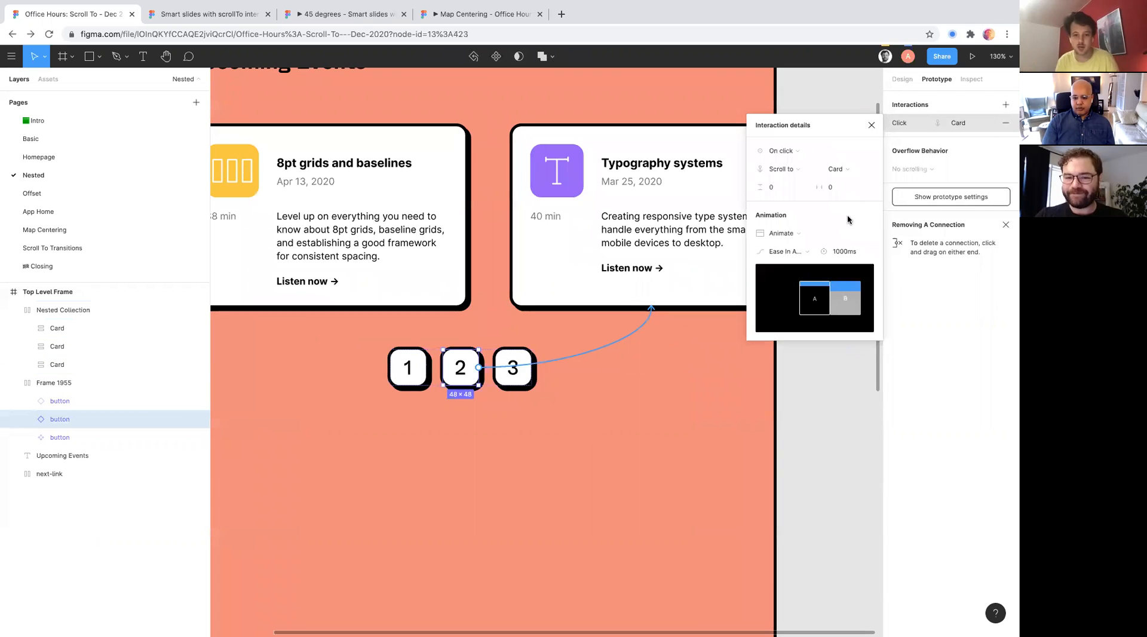
pyautogui.click(861, 169)
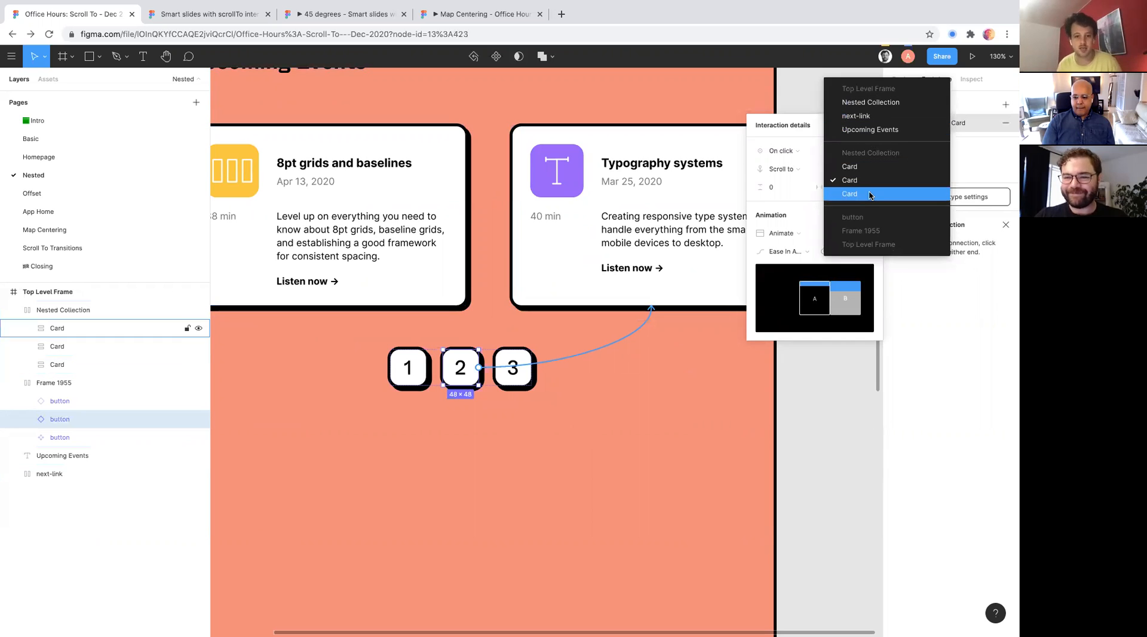
pyautogui.click(771, 128)
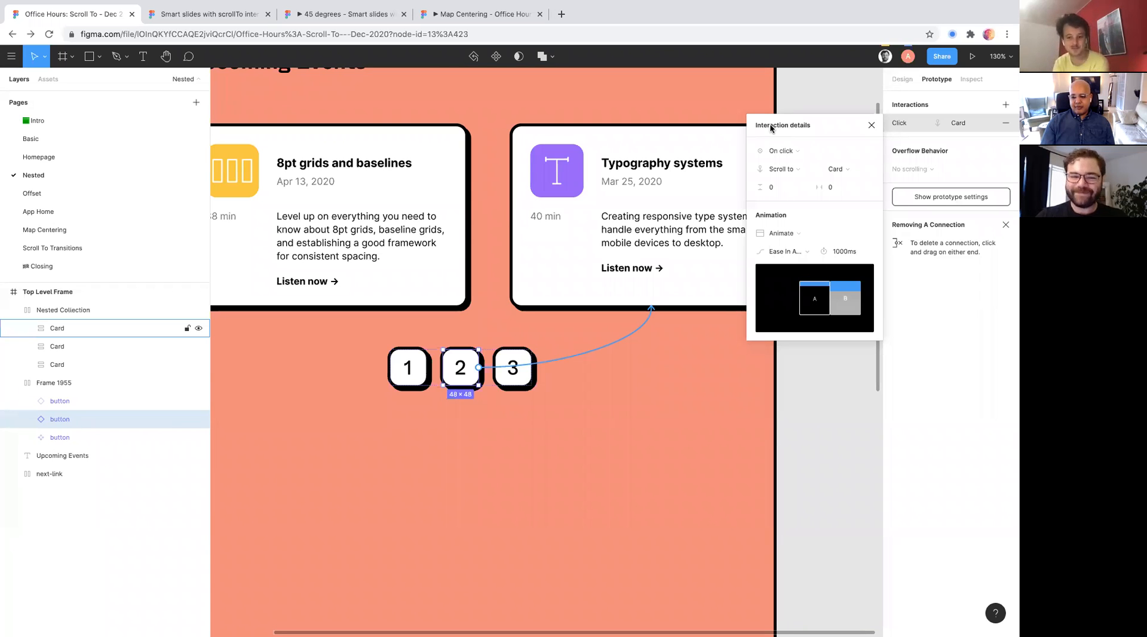
pyautogui.scroll(2, 543, 124)
pyautogui.hscroll(-1, 543, 124)
pyautogui.scroll(-5, 544, 122)
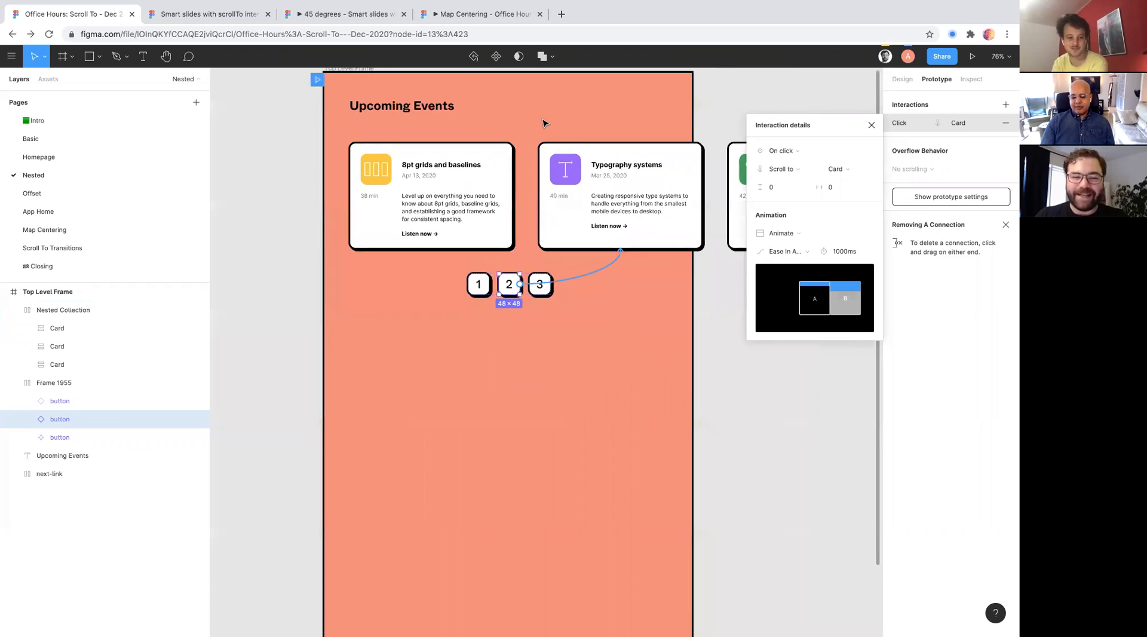
pyautogui.scroll(5, 543, 122)
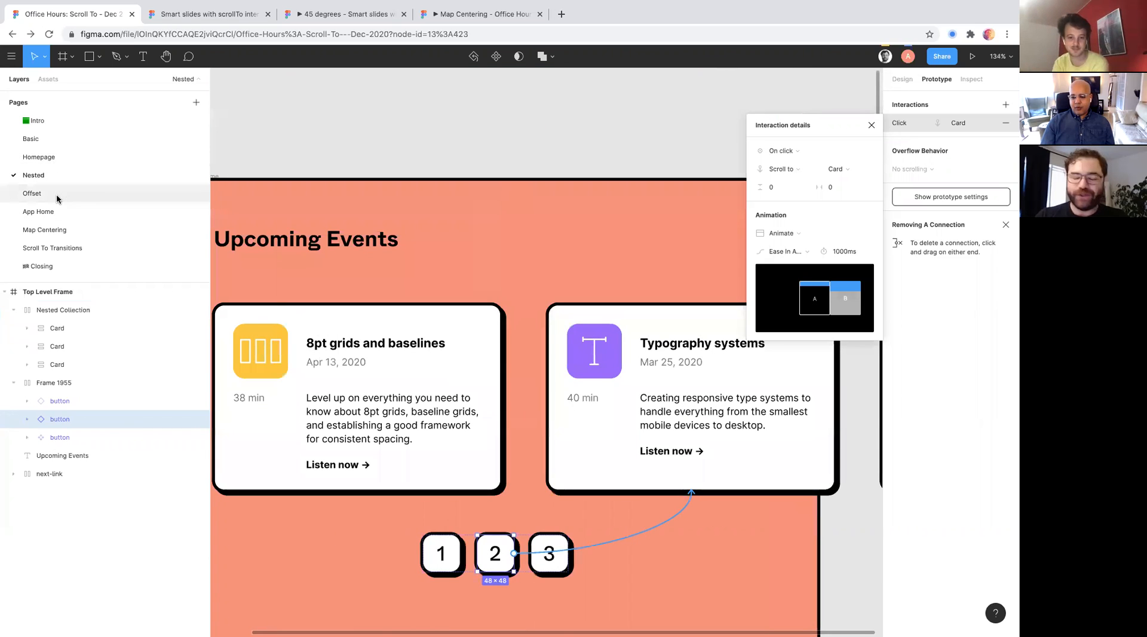